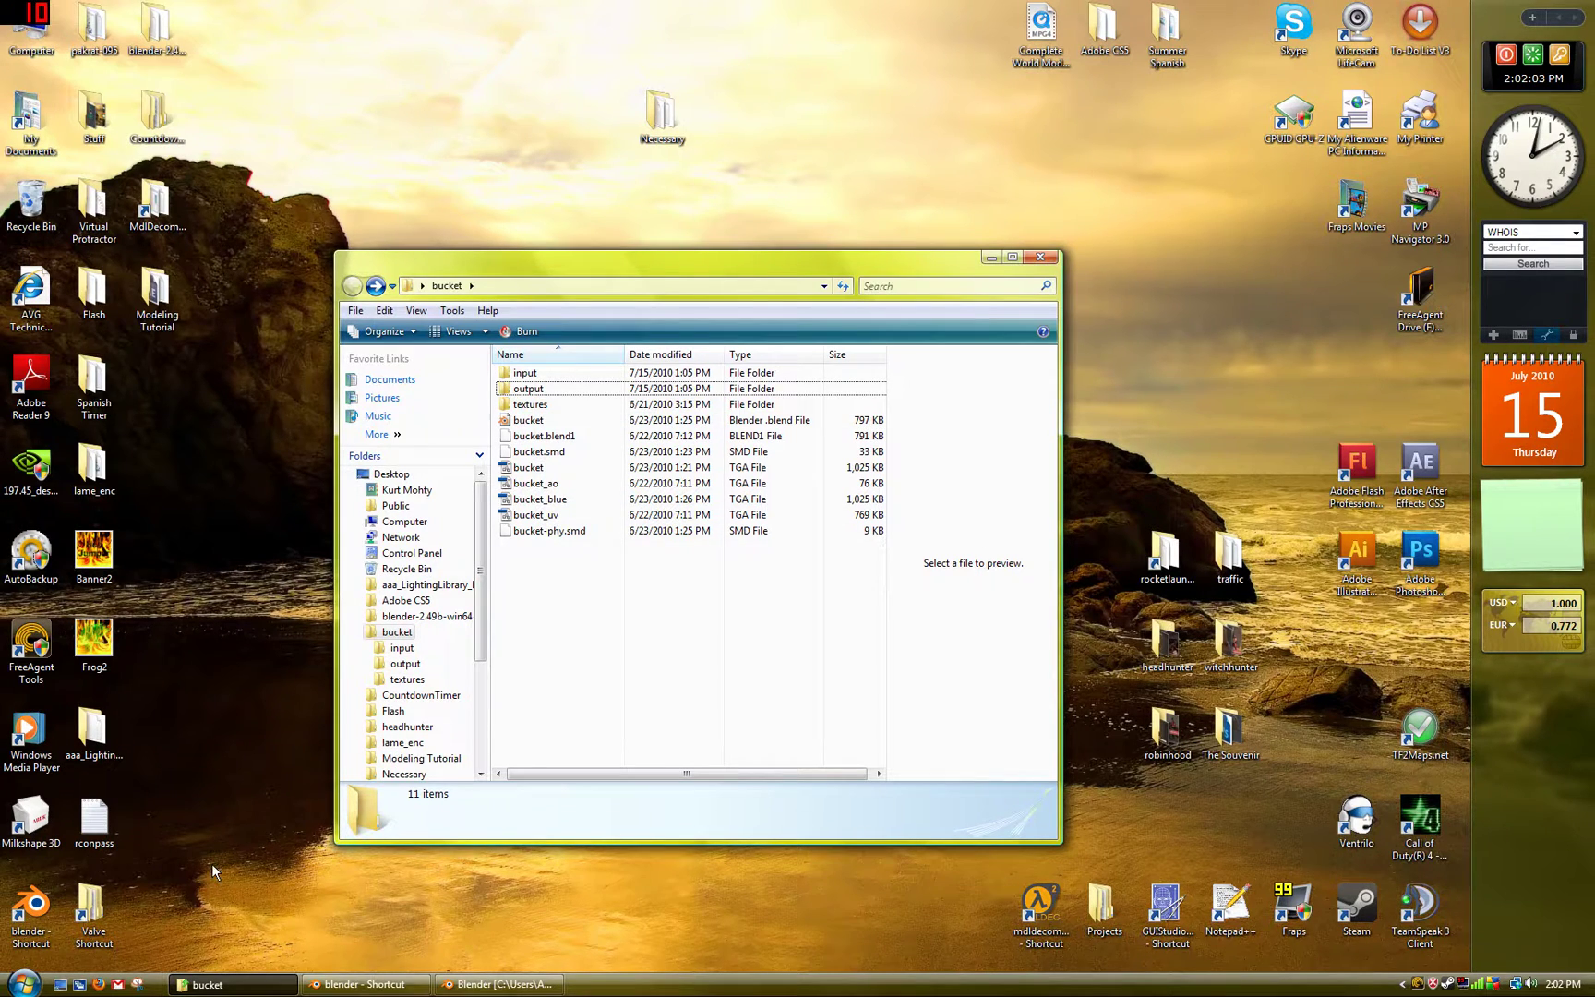
Bring up the Start menu to launch GCFScape.
key("super")
Open team fortress 2 content.gcf in GCFScape and browse to tf/models/player/items/heavy.
left_click(89, 673)
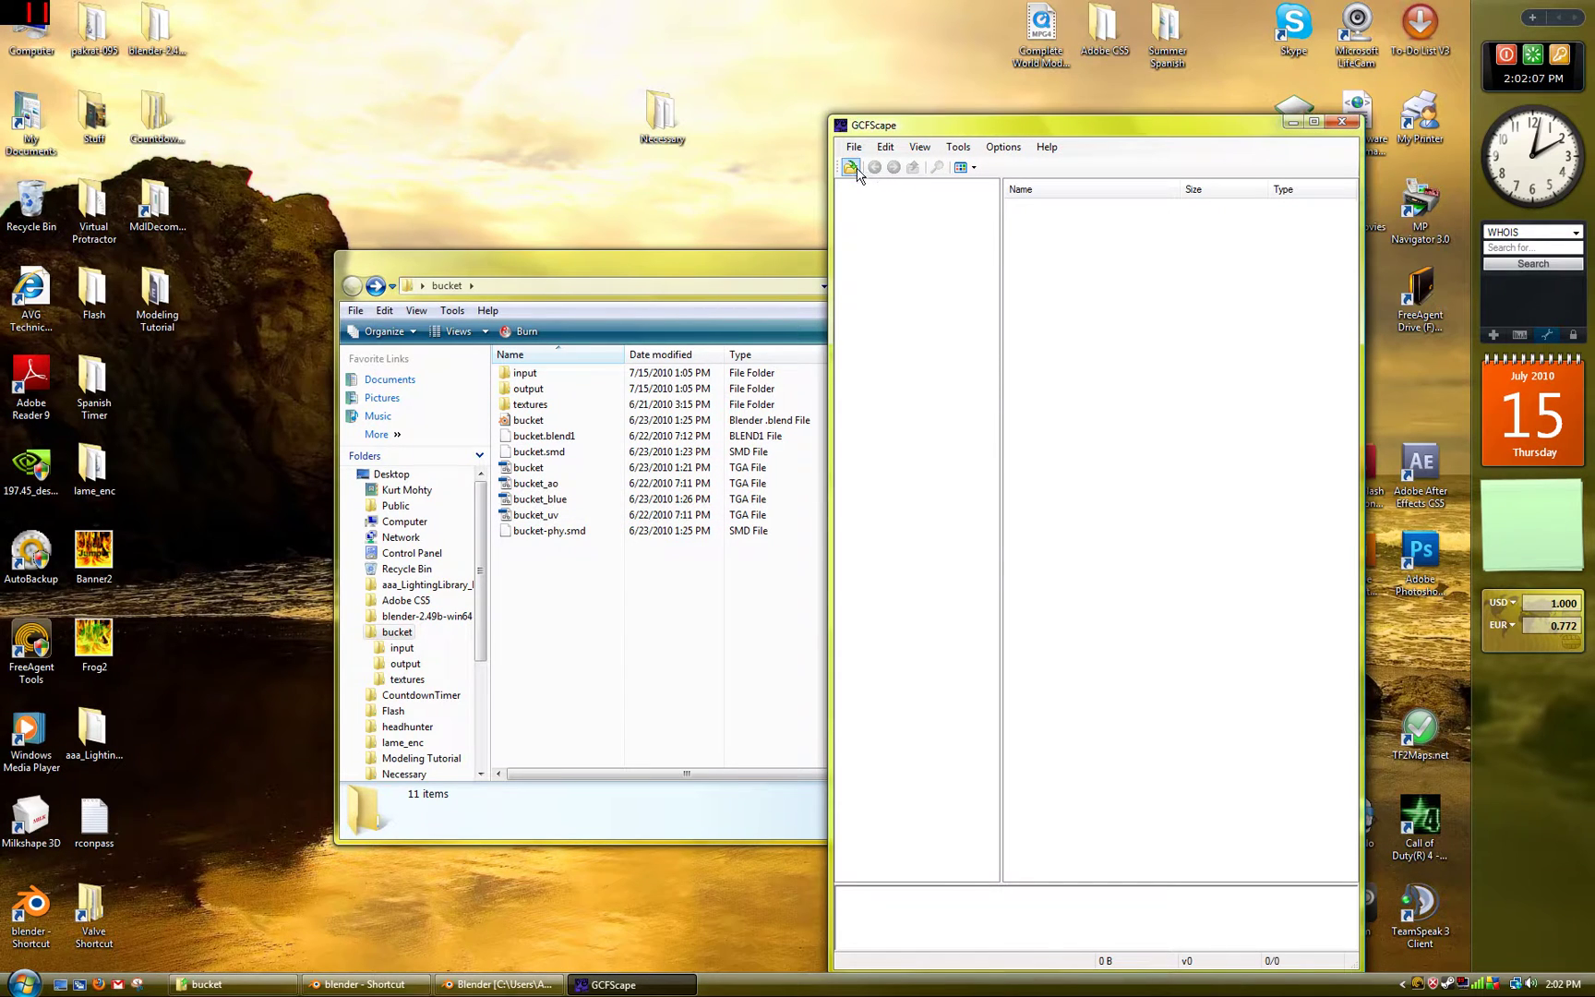
left_click(851, 167)
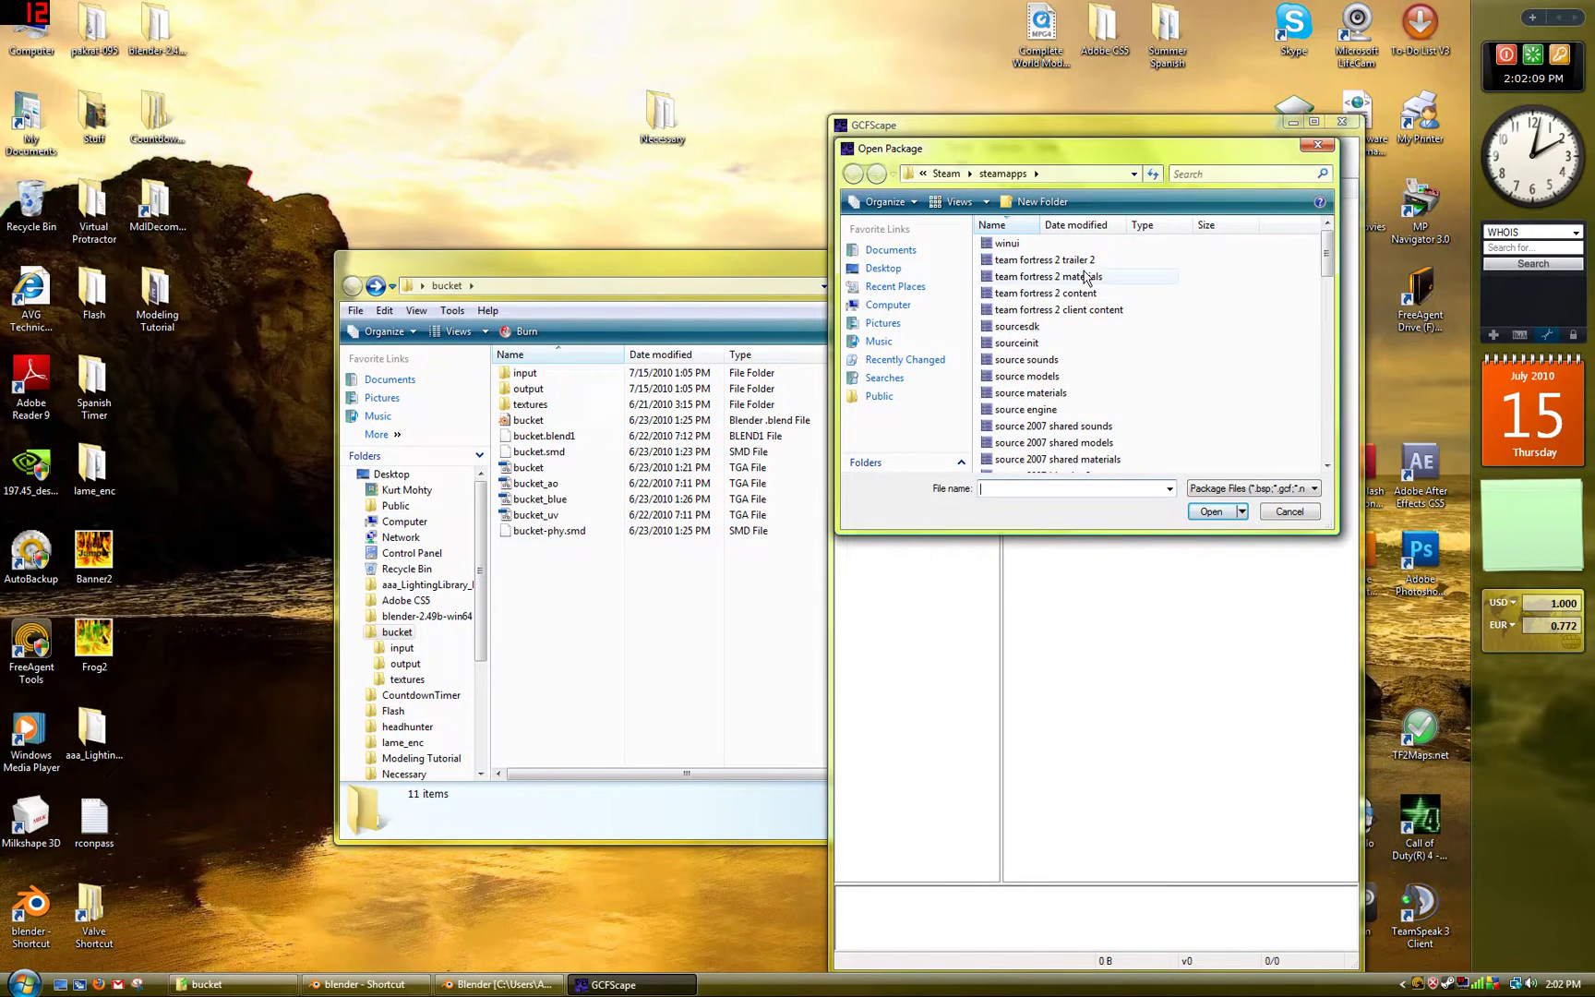
double_click(1094, 294)
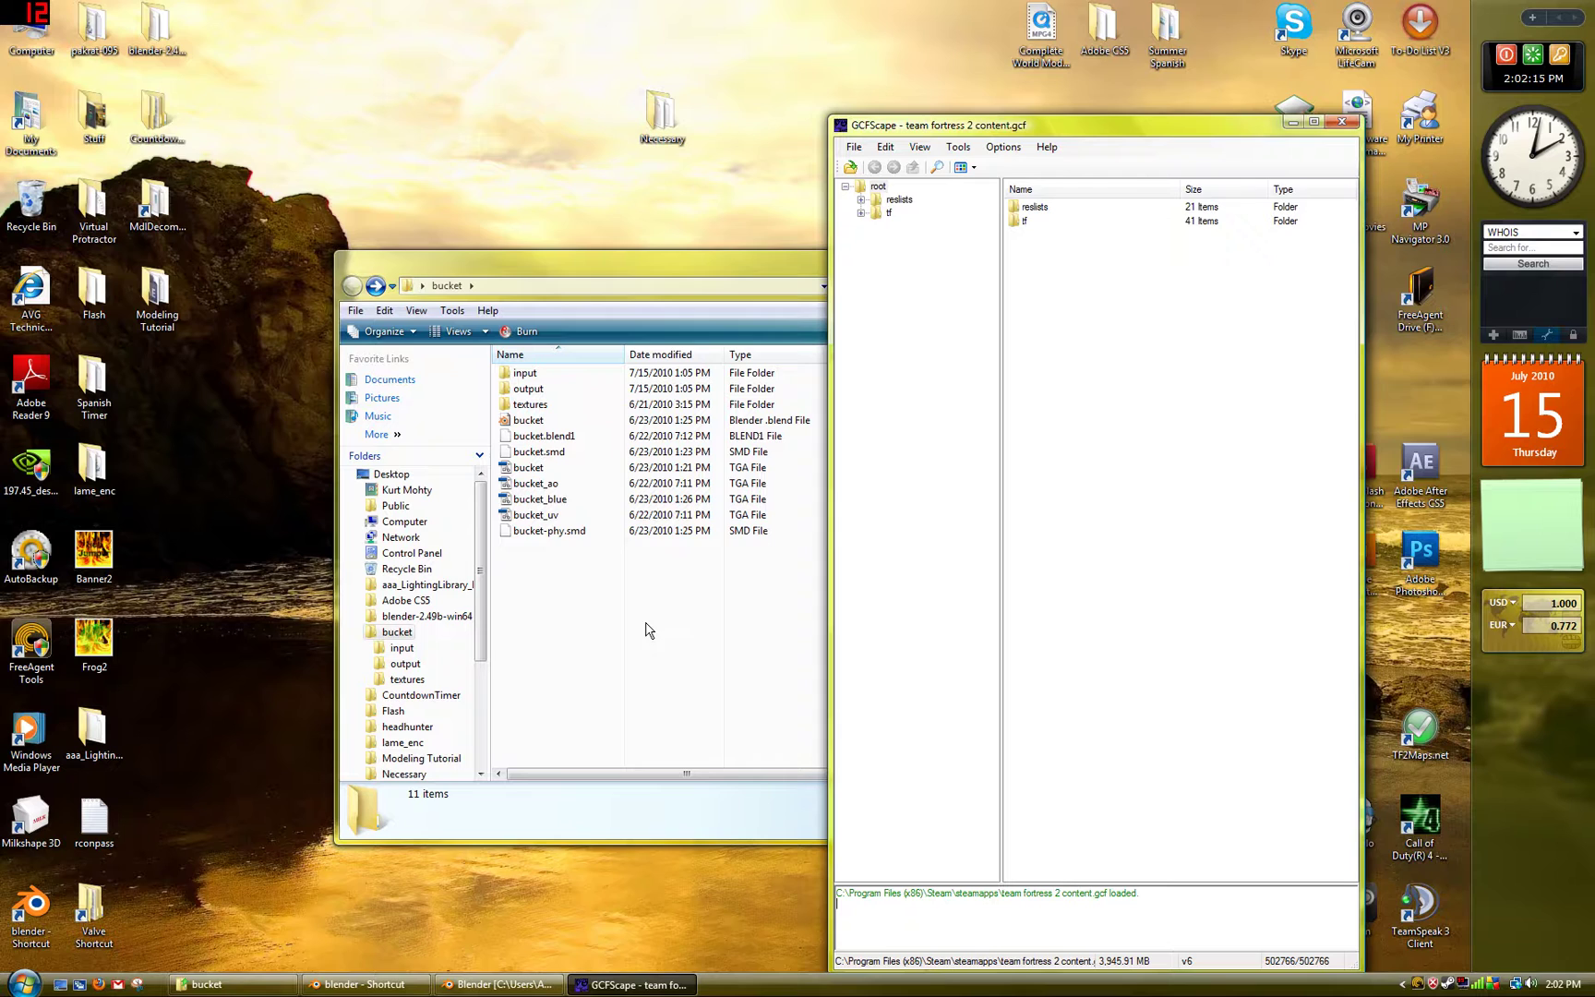
double_click(1023, 222)
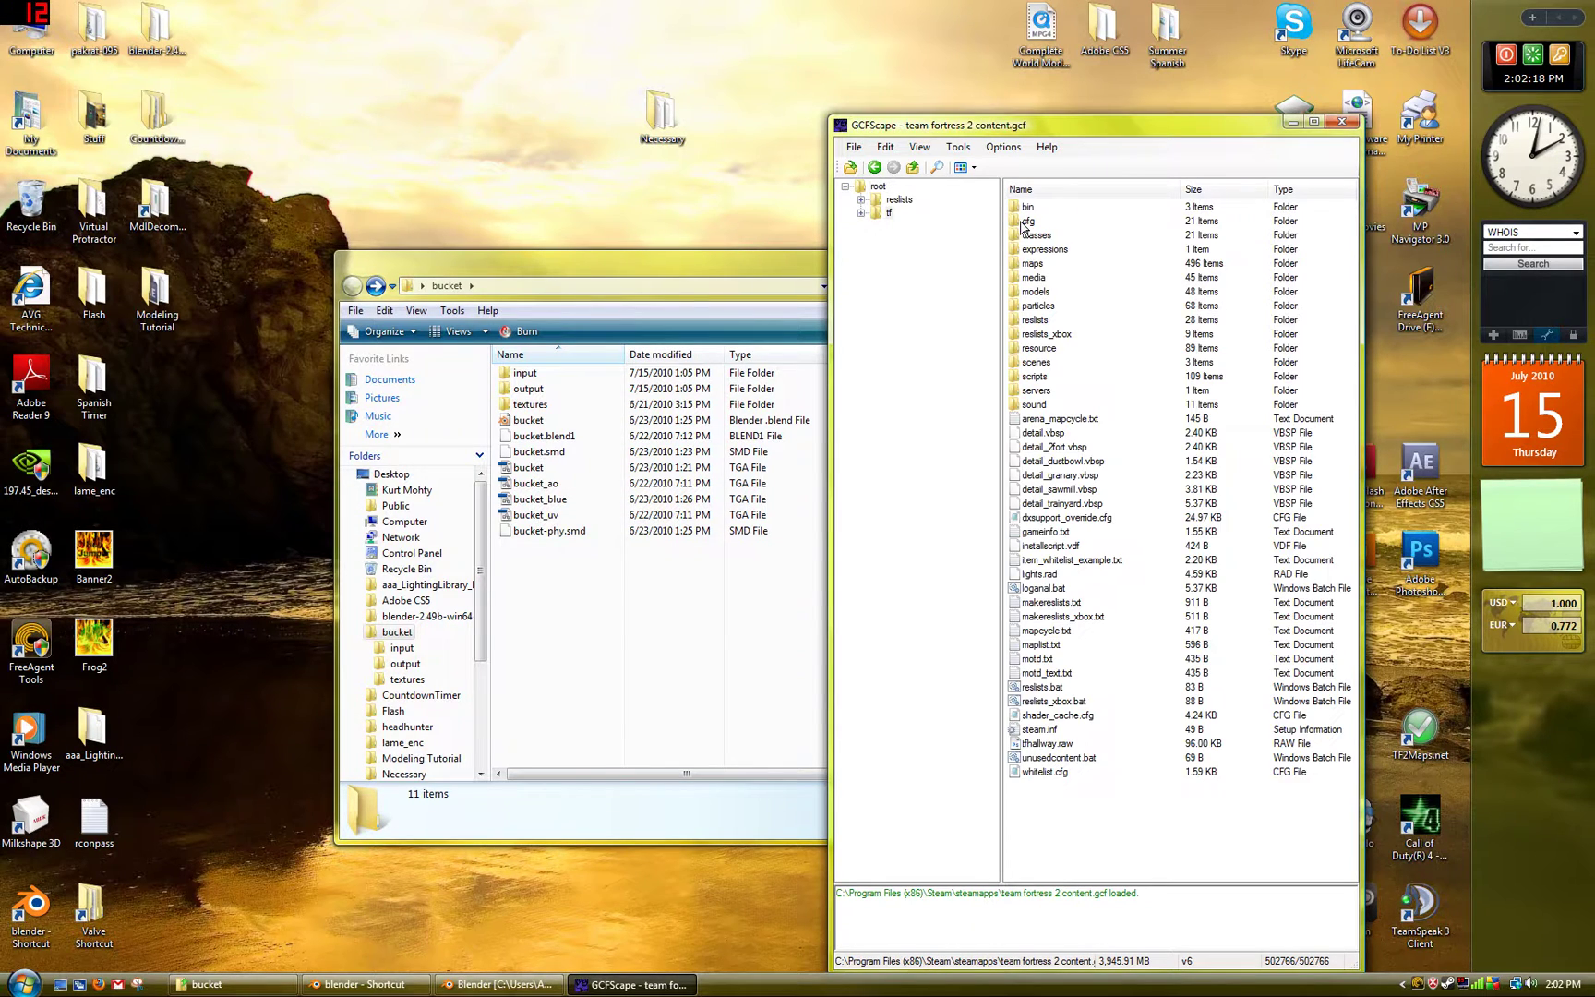
double_click(1038, 292)
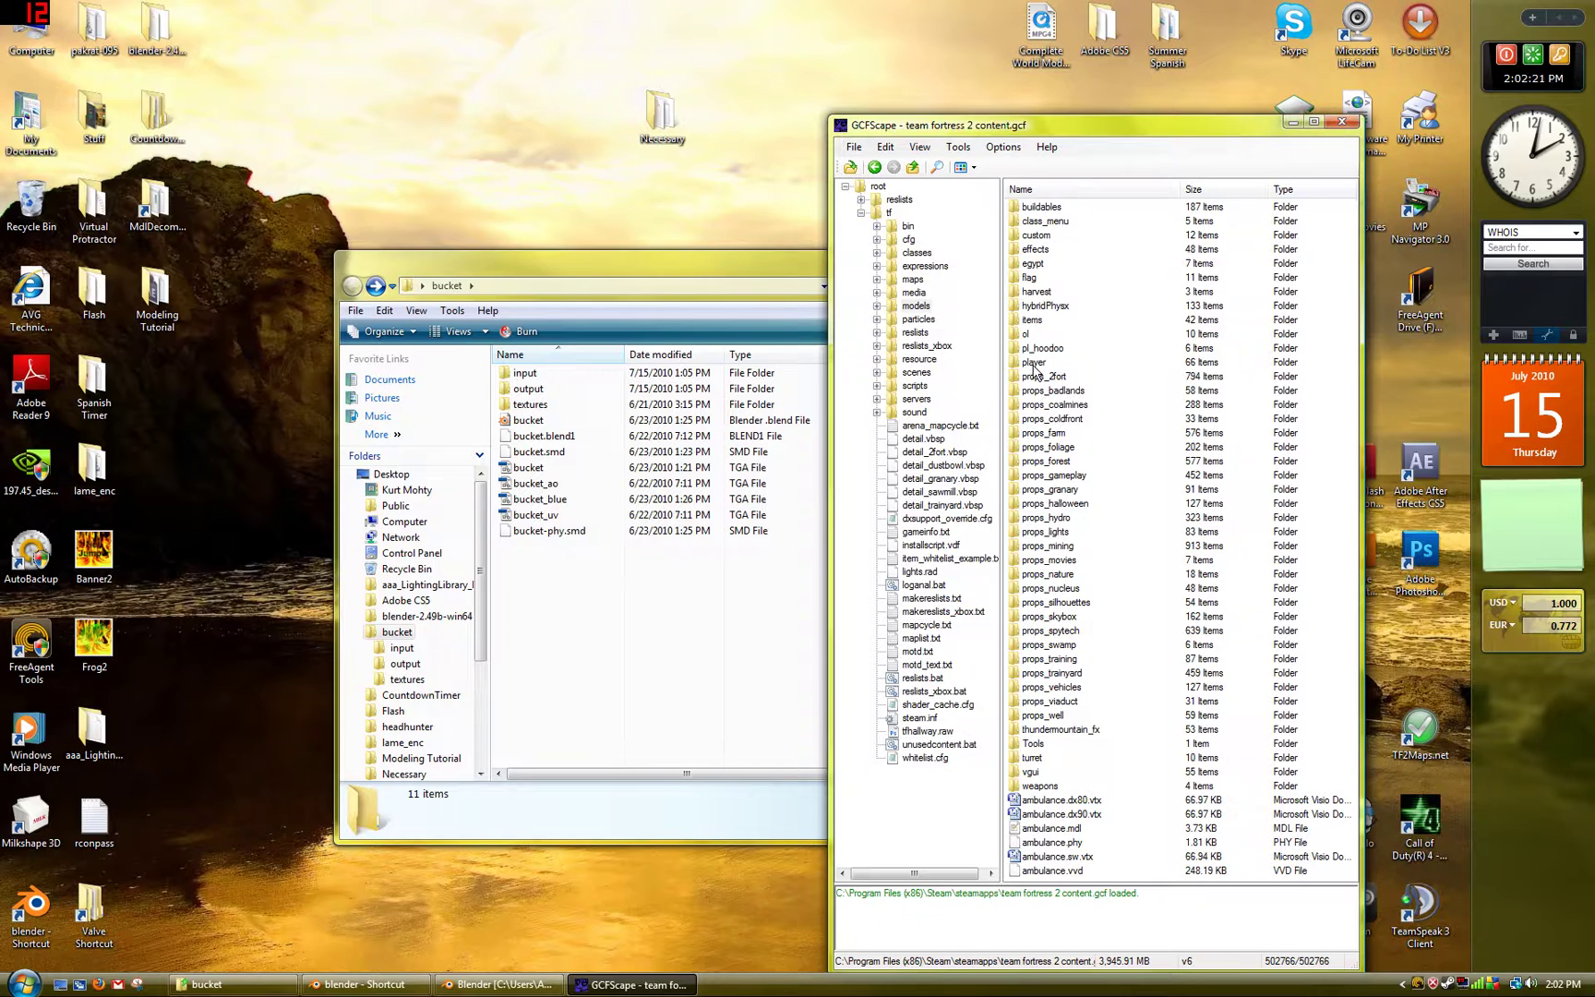
double_click(1034, 363)
double_click(1032, 236)
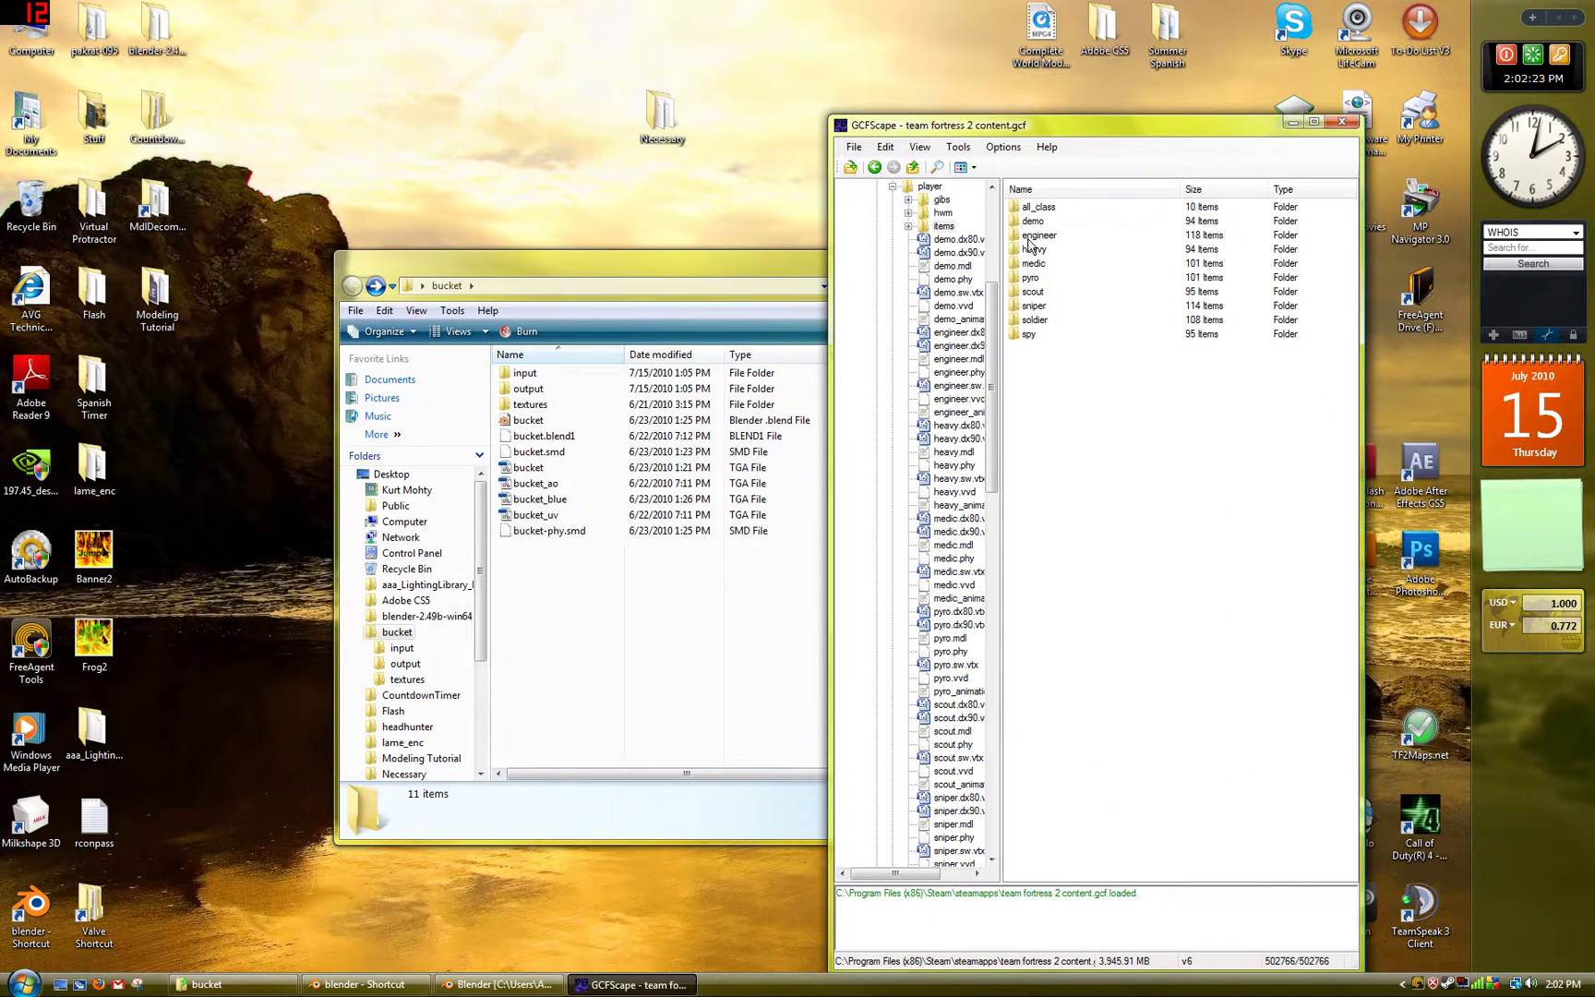
double_click(1034, 264)
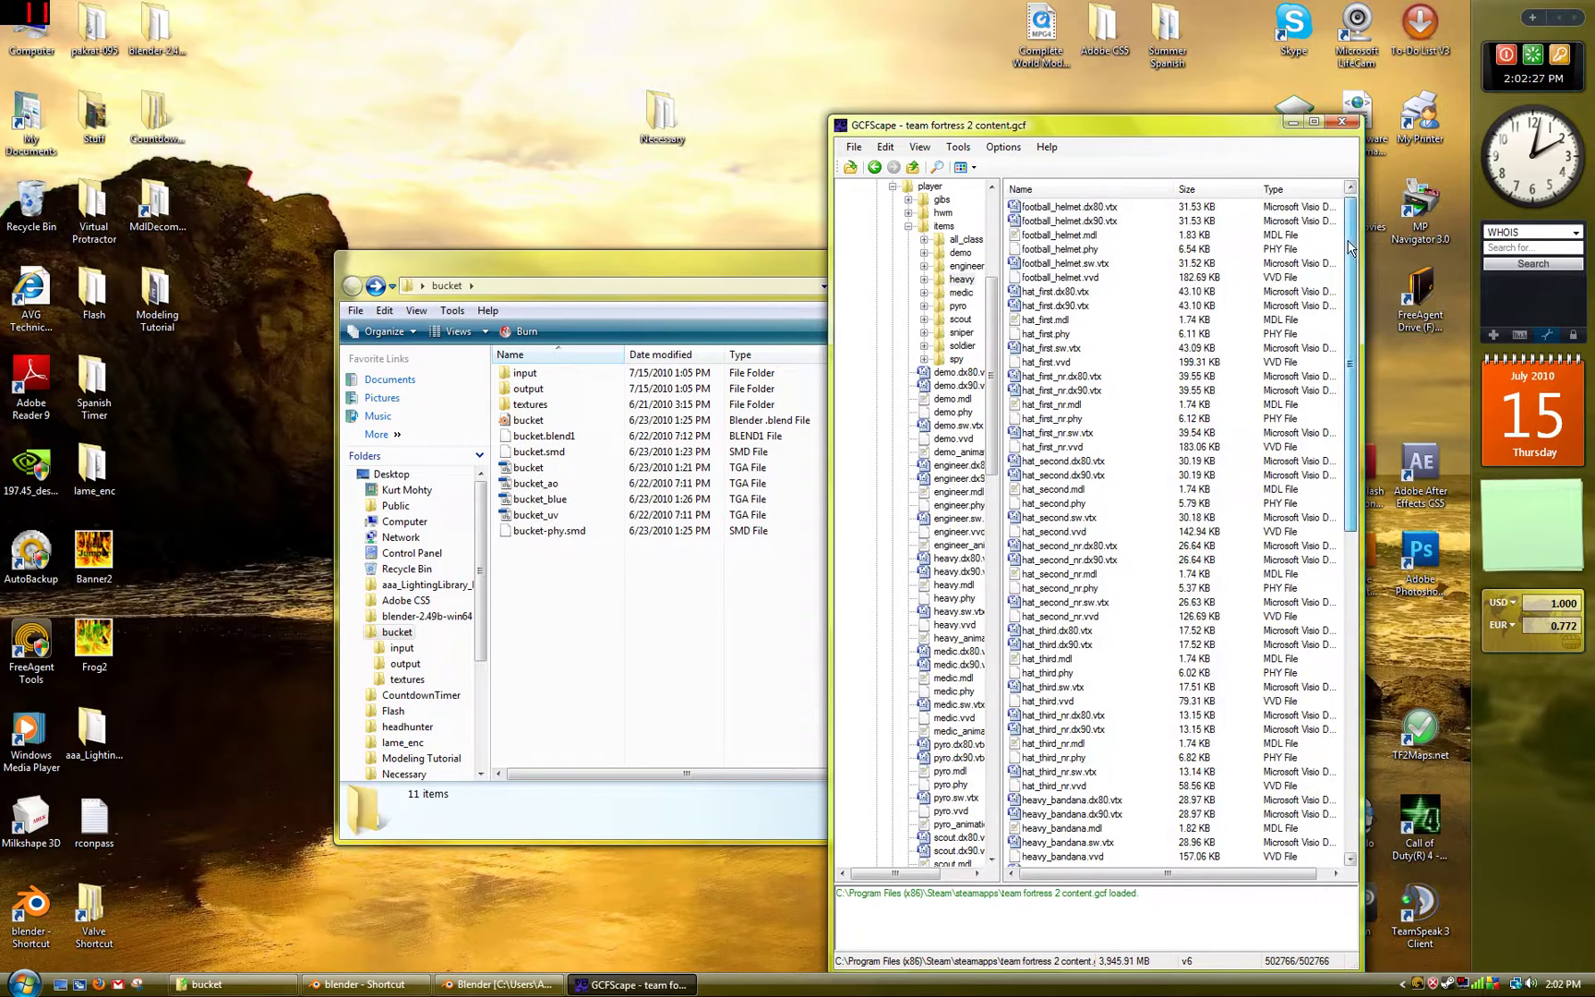
Copy the six heavy_domination files into bucket\input and close GCFScape.
left_click_drag(1346, 243, 1344, 510)
left_click_drag(1145, 417, 534, 376)
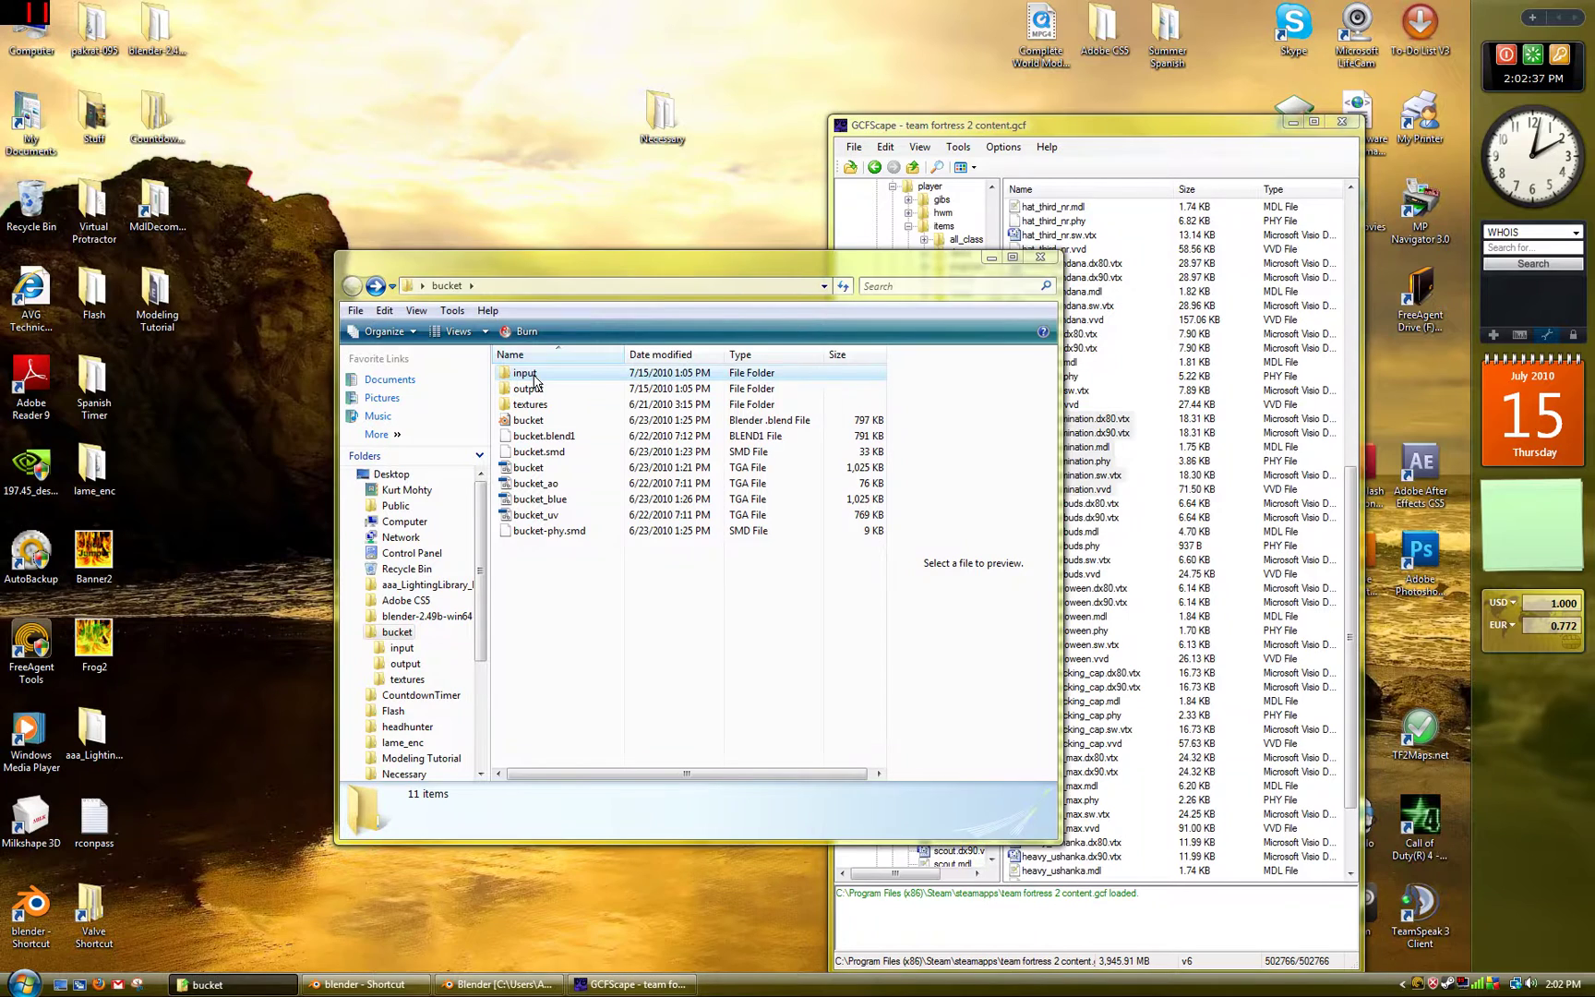
left_click(1162, 132)
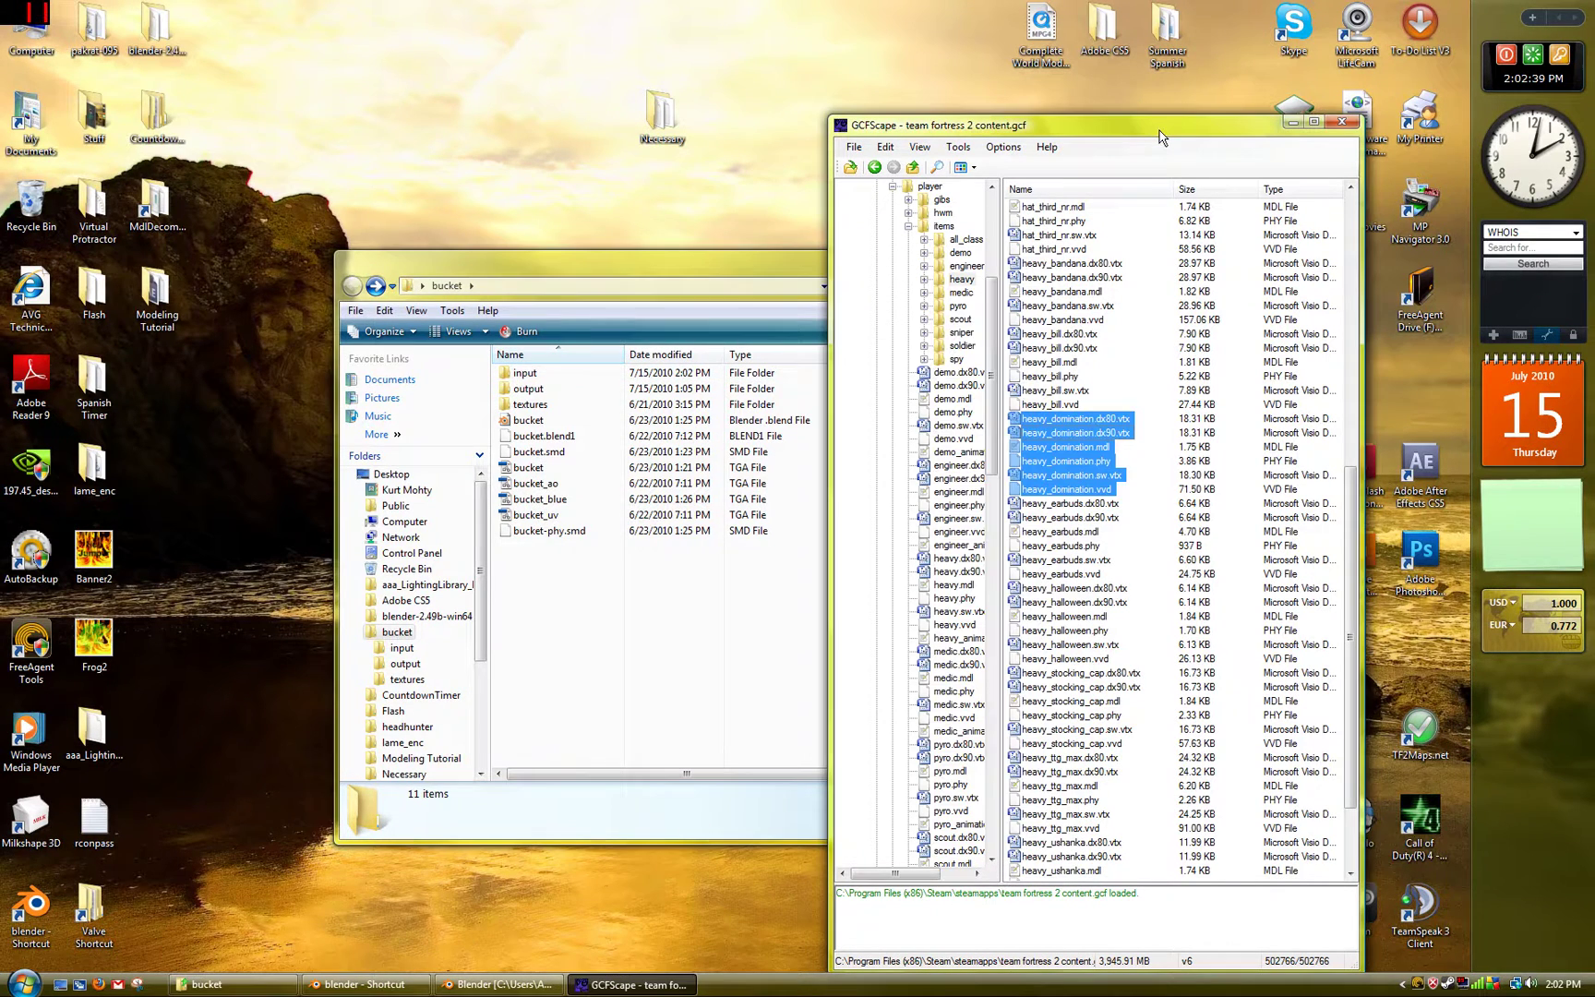
left_click(1344, 123)
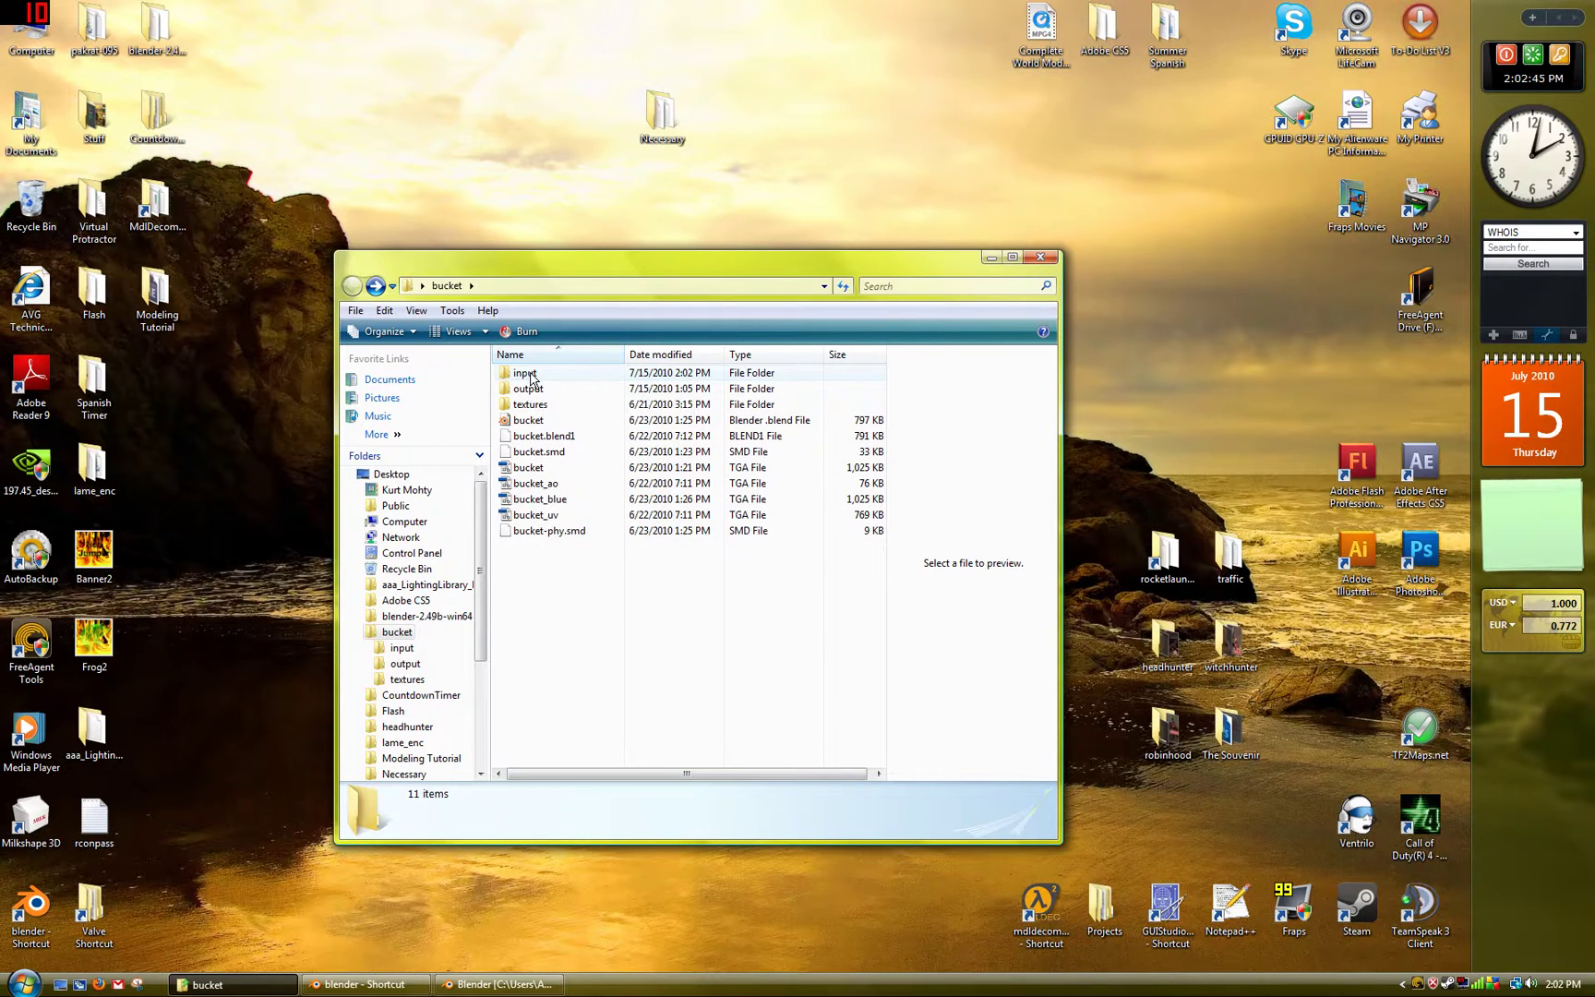
Edit input\heavy_domination.mdl in Notepad++, replacing the 0 after IDST with a comma, and save.
double_click(526, 373)
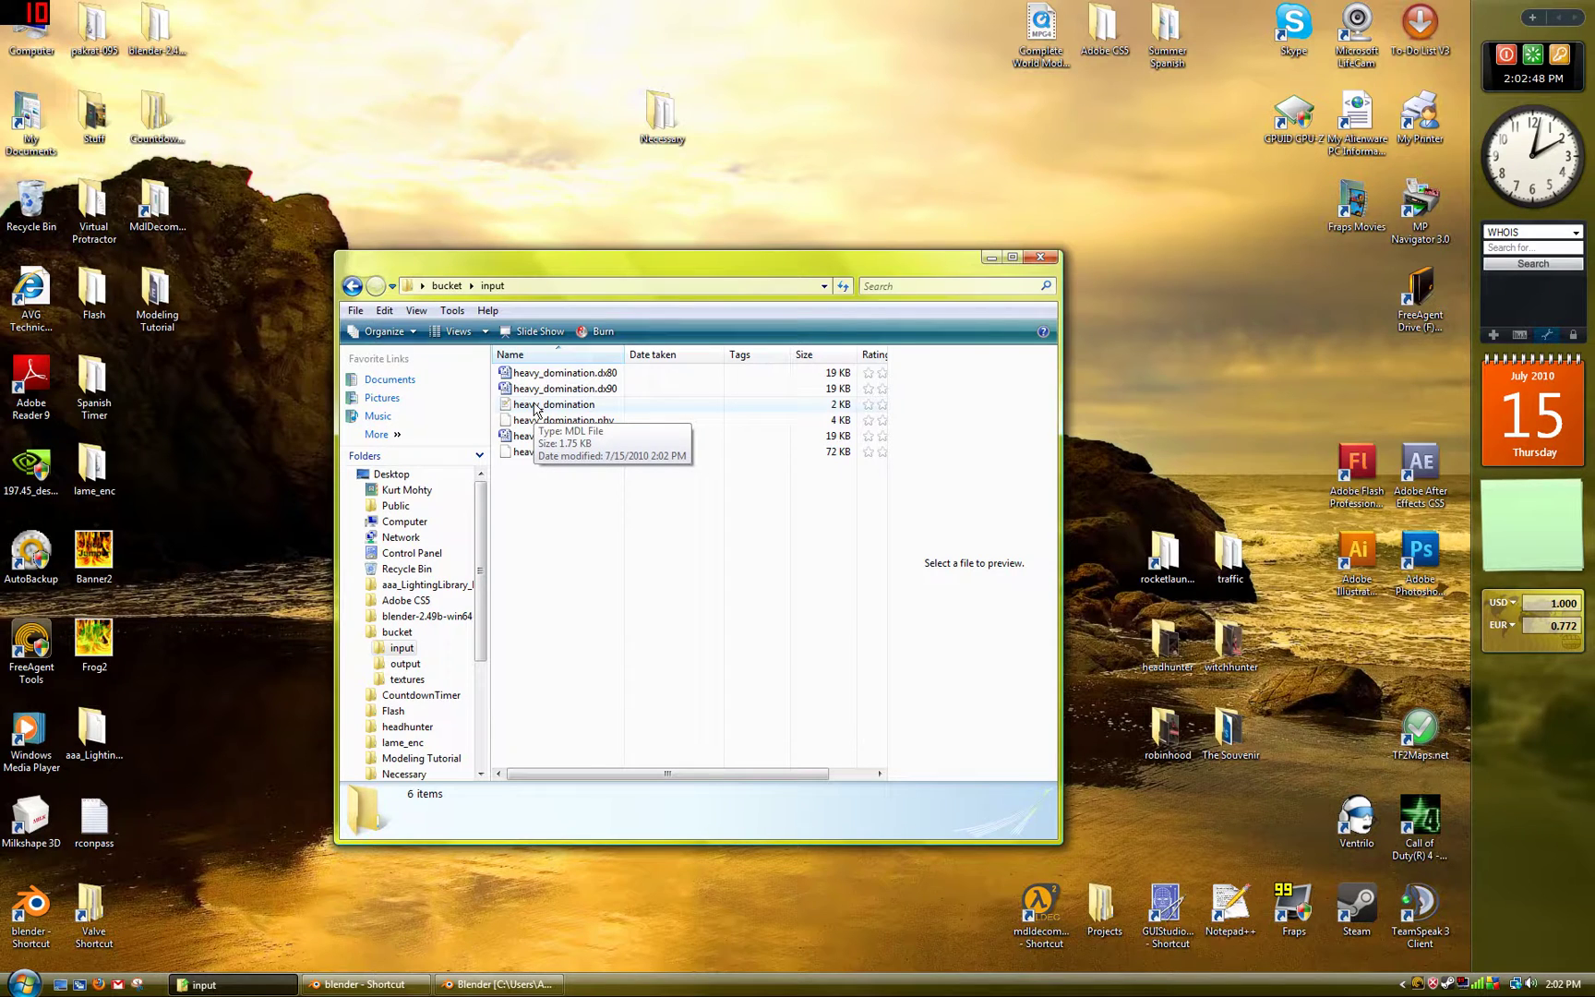
right_click(534, 409)
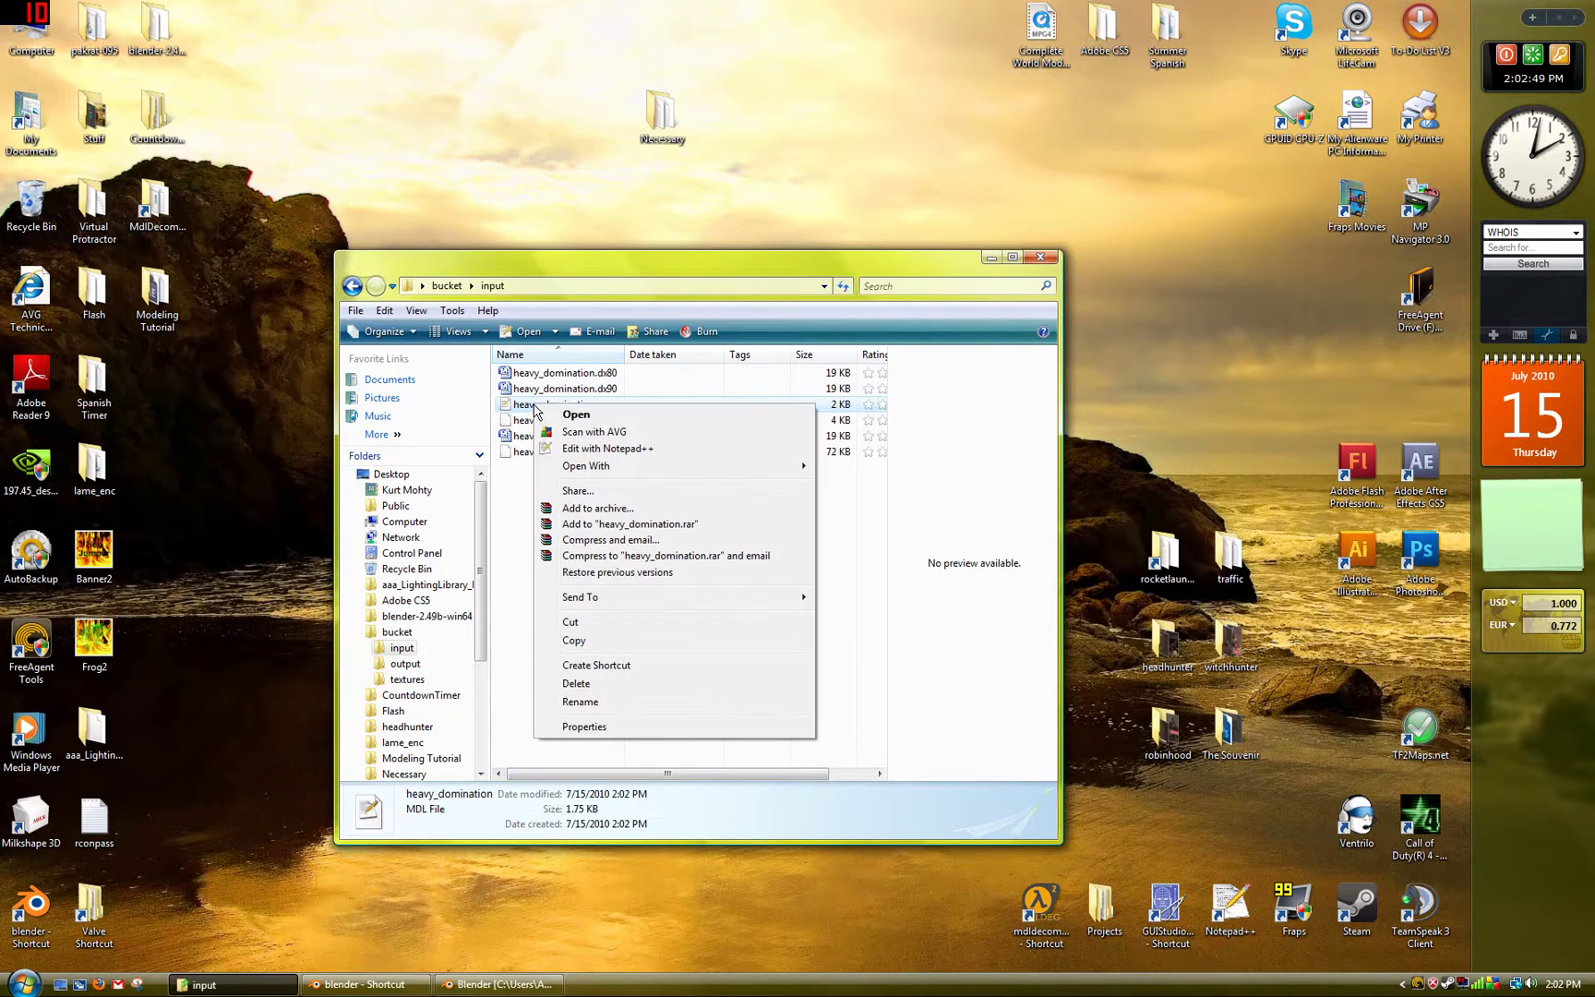
left_click(609, 451)
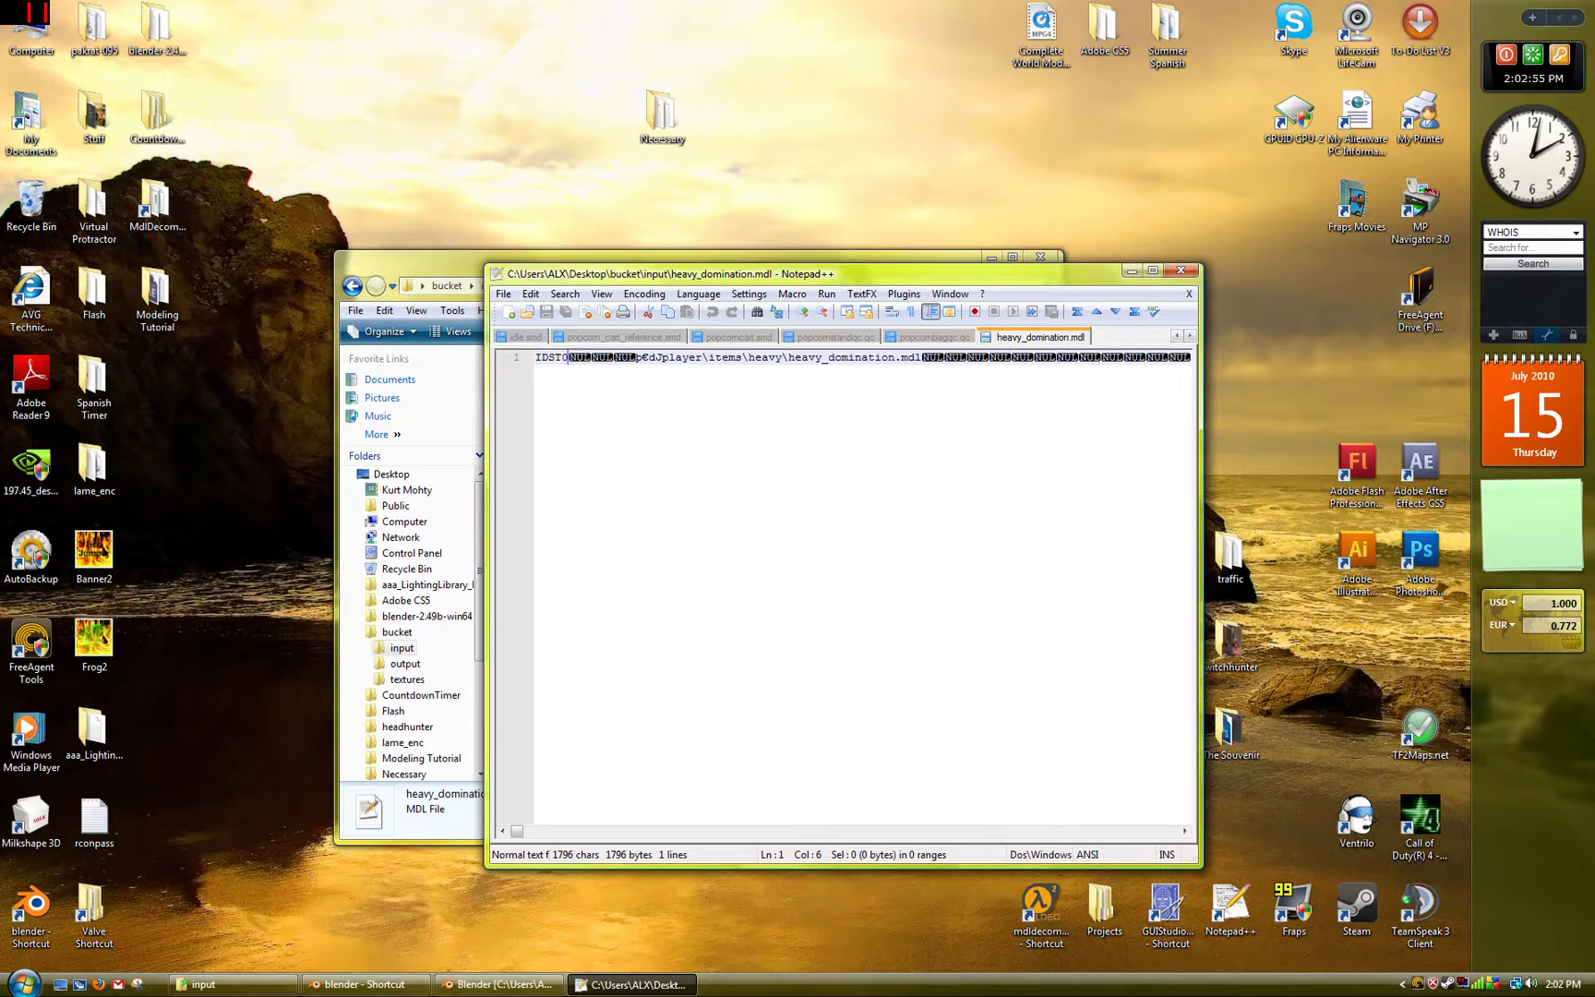
key("BackSpace")
type(",")
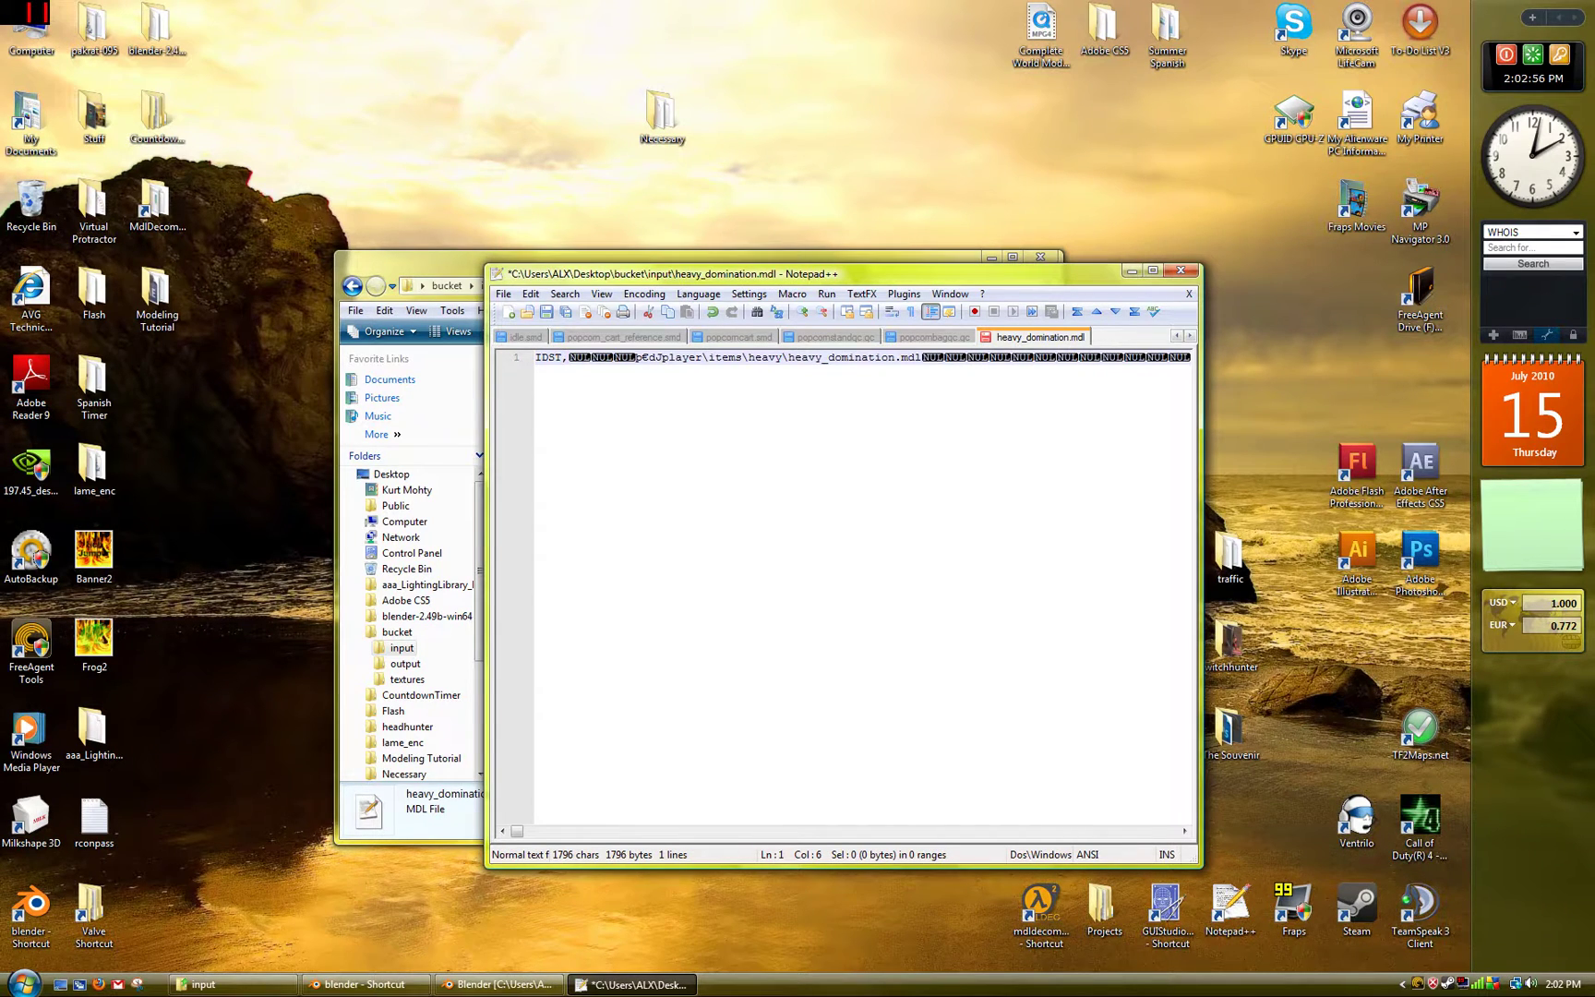
left_click(547, 314)
left_click(1181, 270)
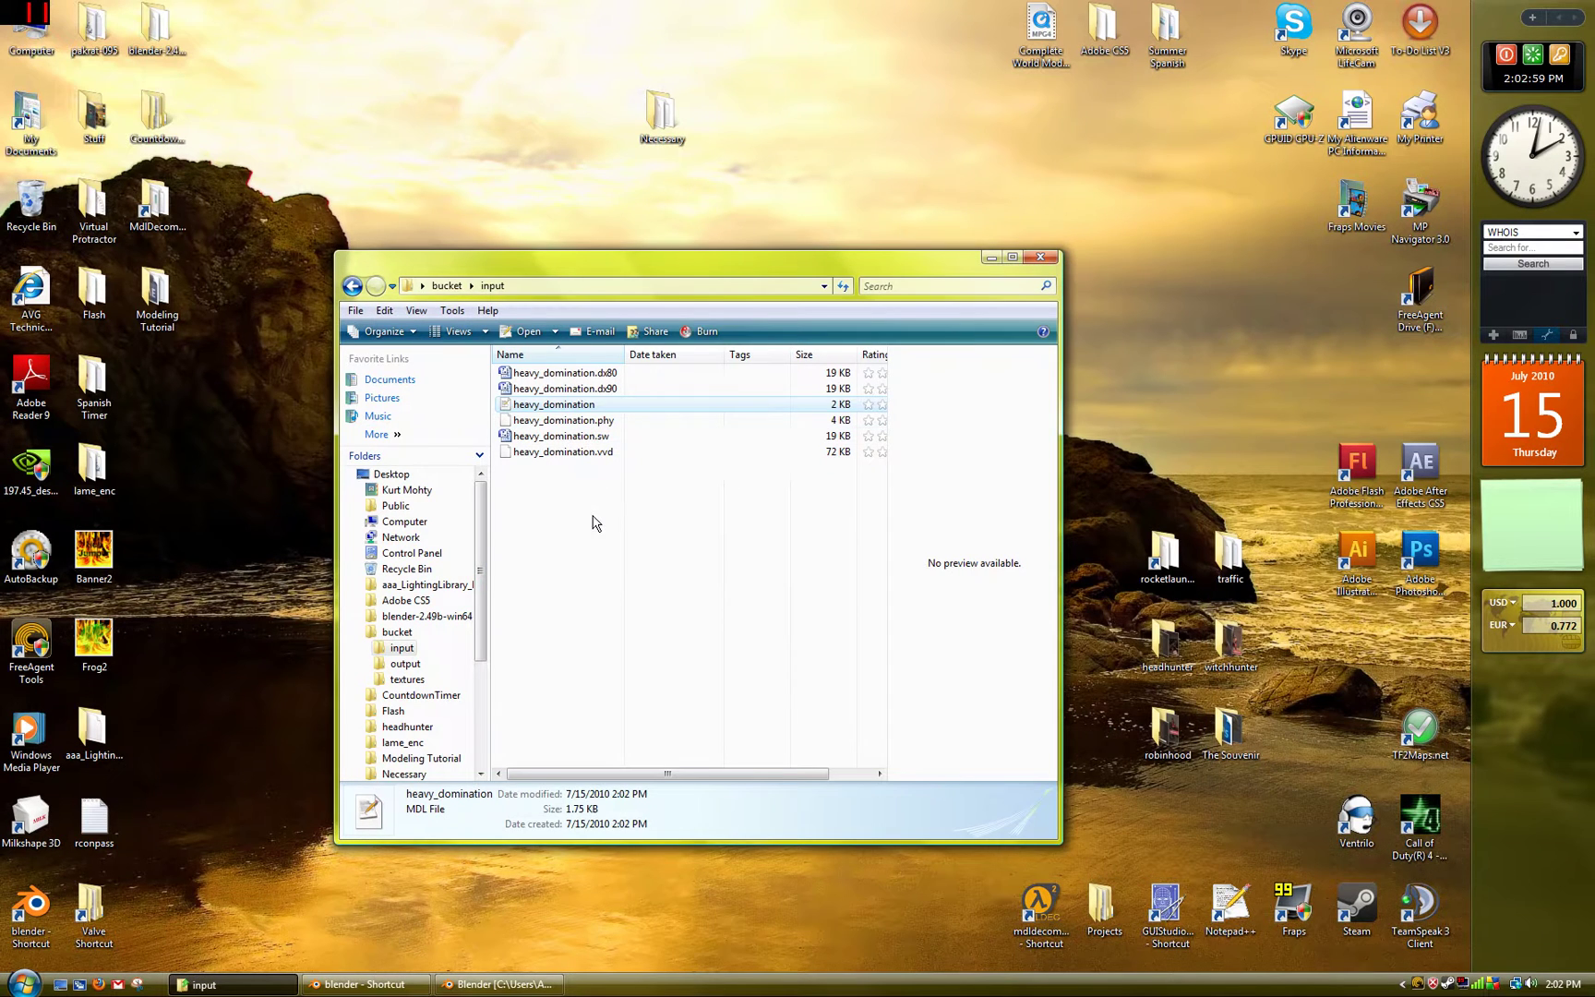
key("BackSpace")
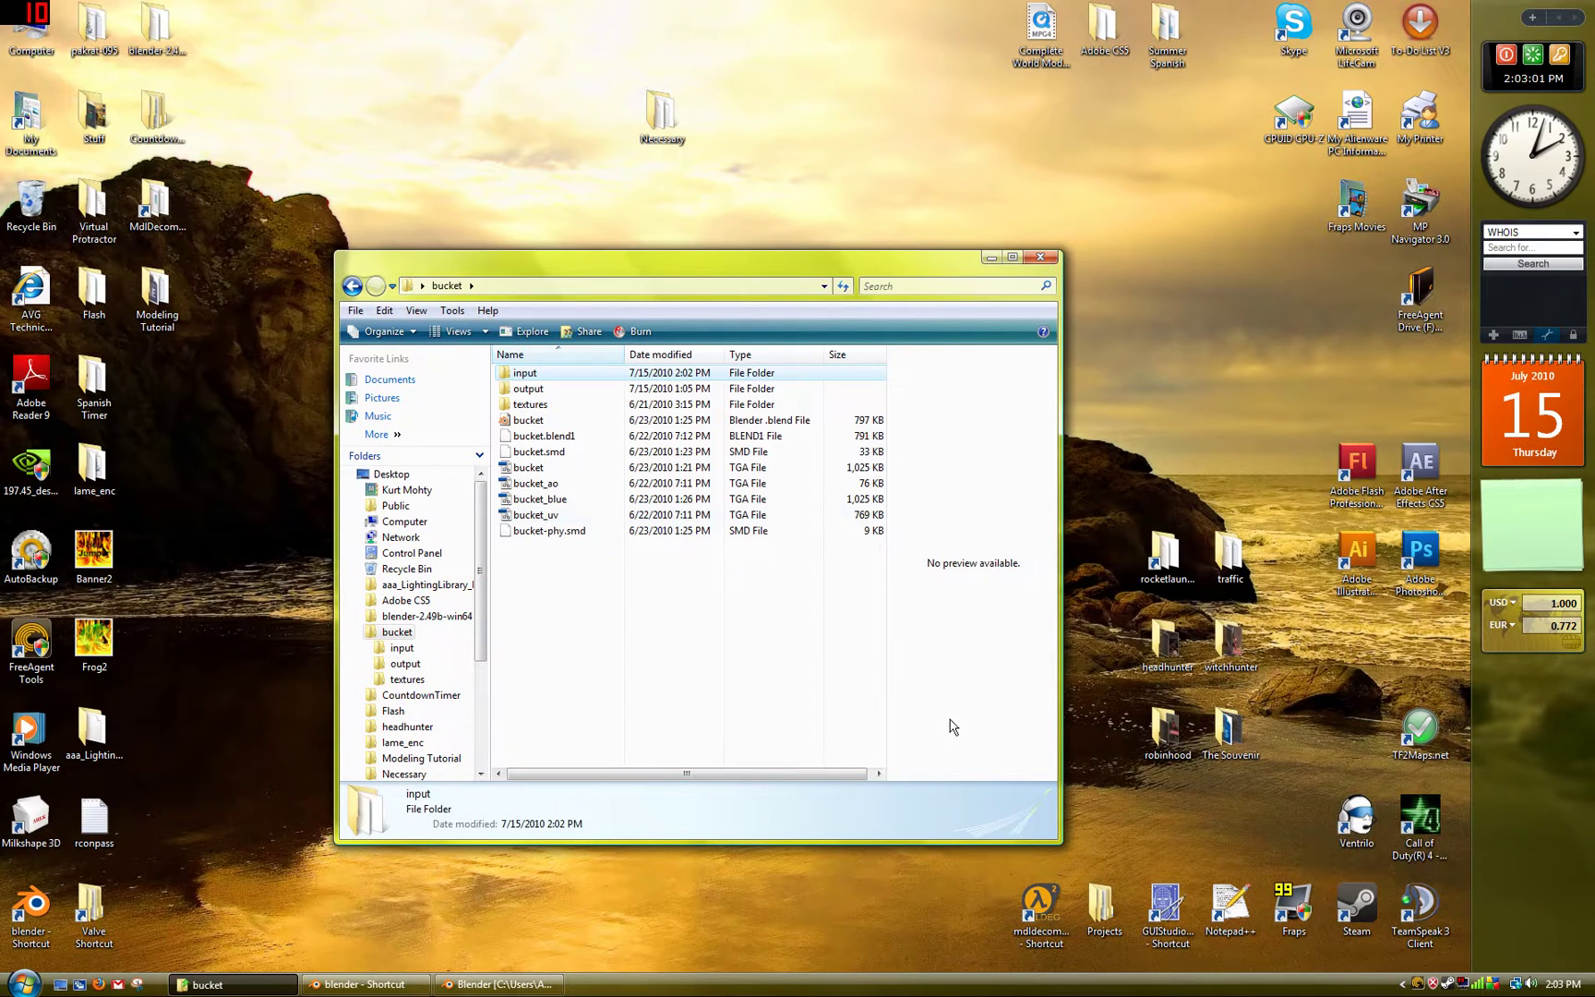
Launch MDL Decompiler and pick bucket\input\heavy_domination.mdl as the model.
double_click(1057, 908)
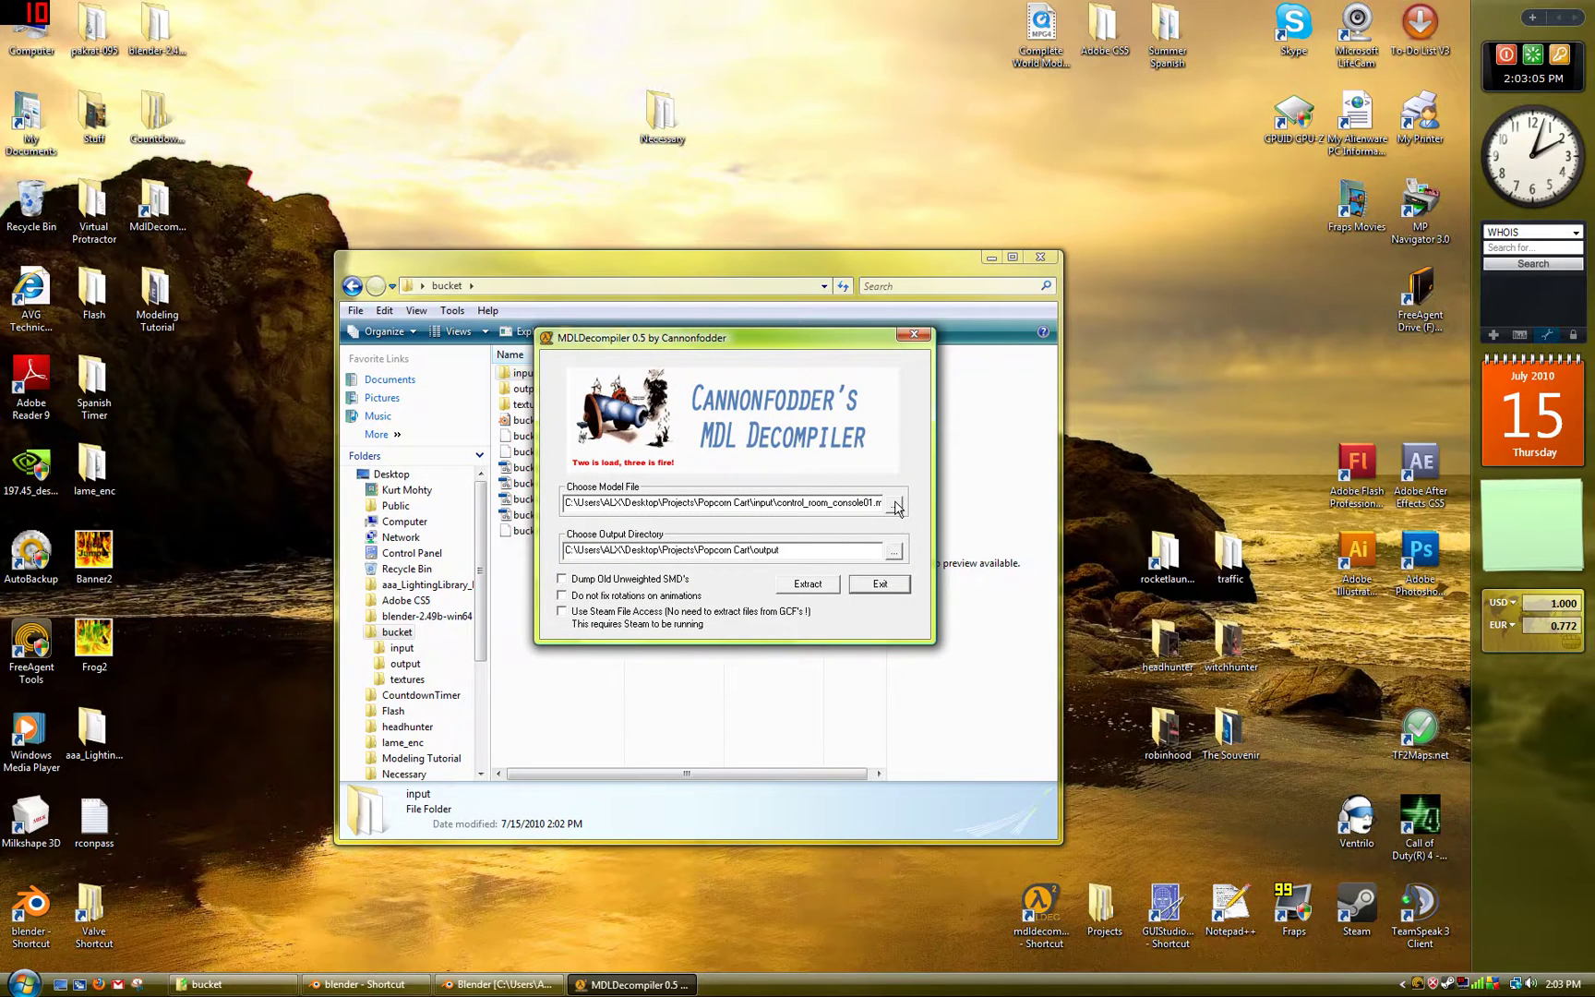
left_click(894, 506)
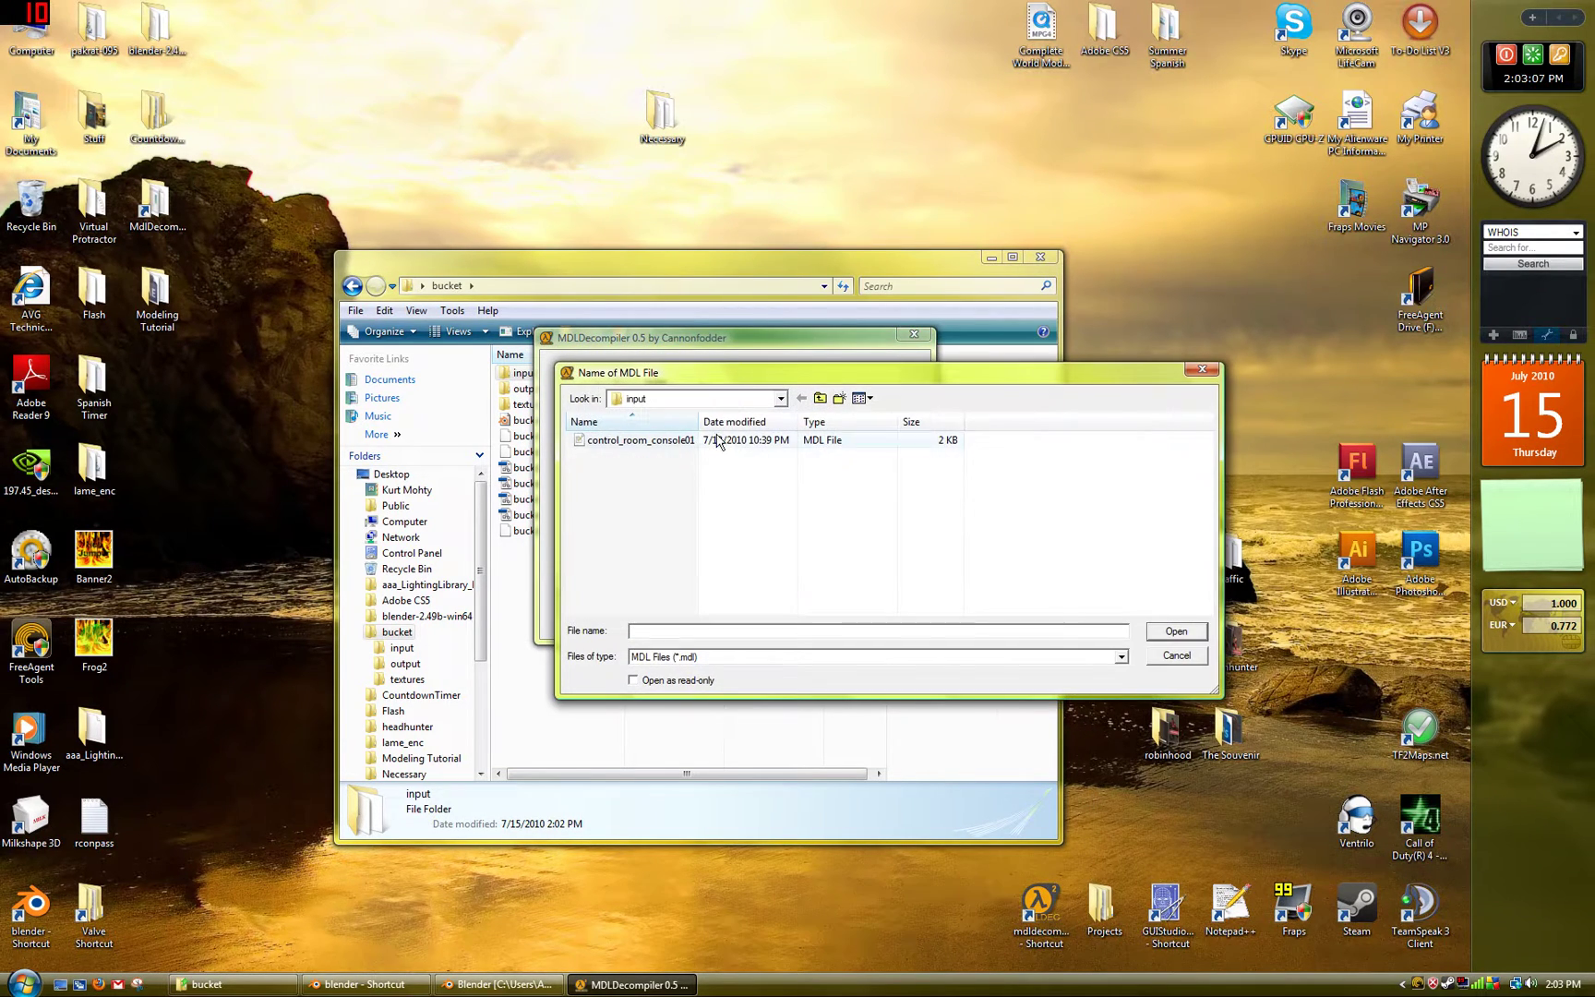
left_click(821, 399)
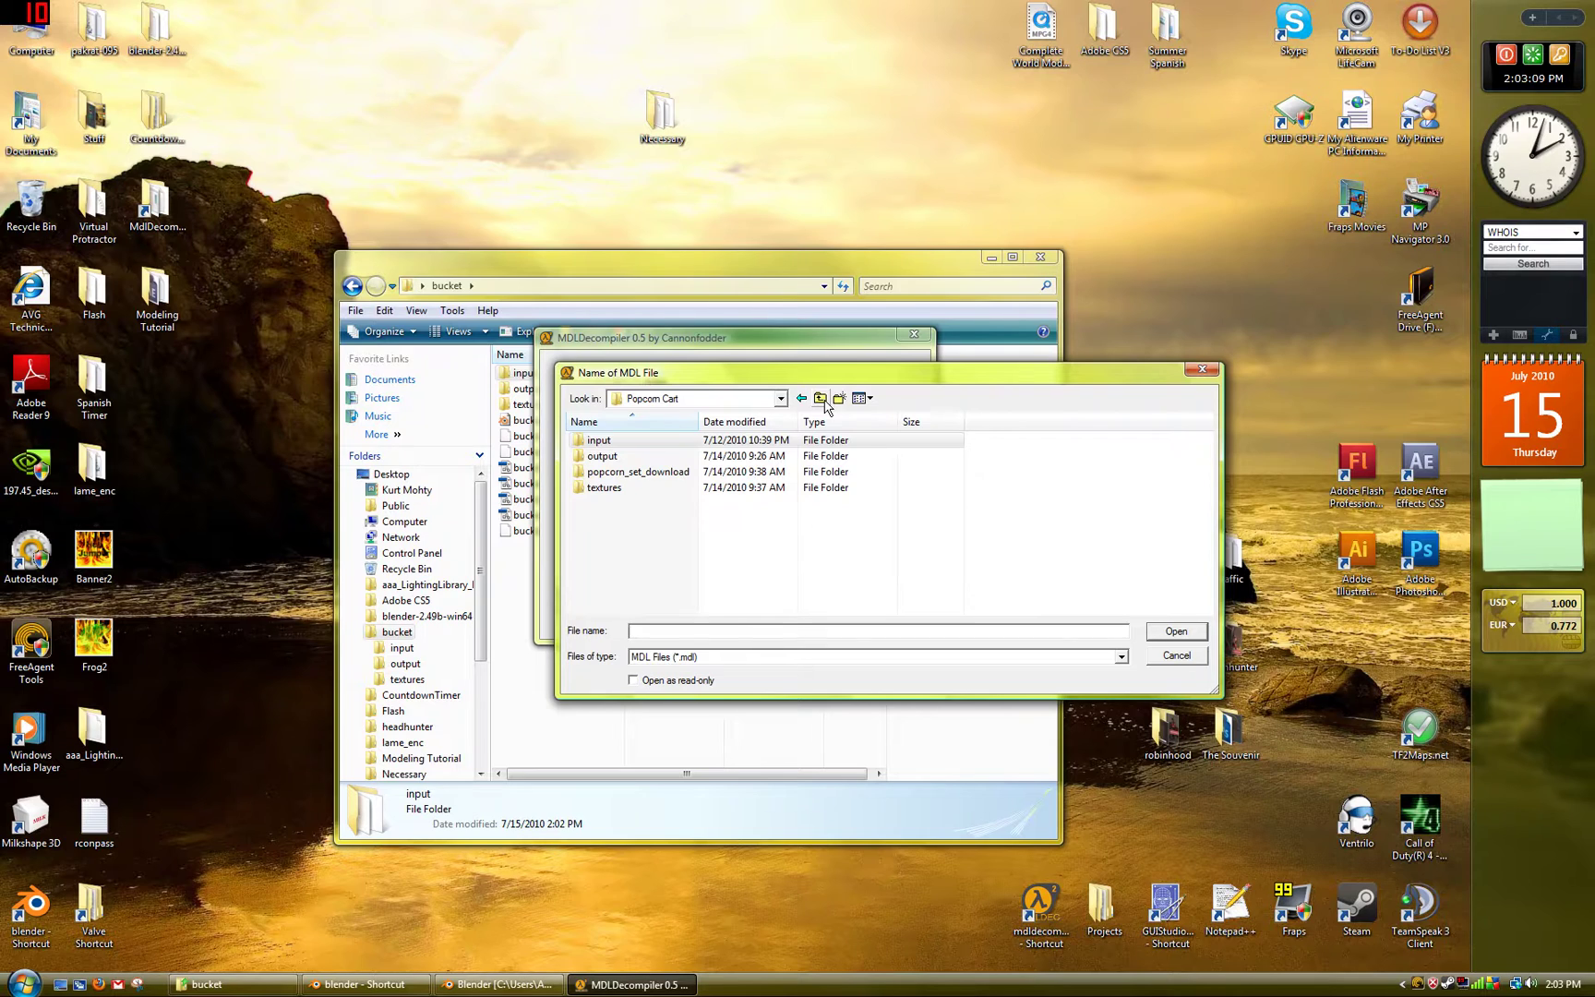
left_click(822, 399)
left_click(822, 400)
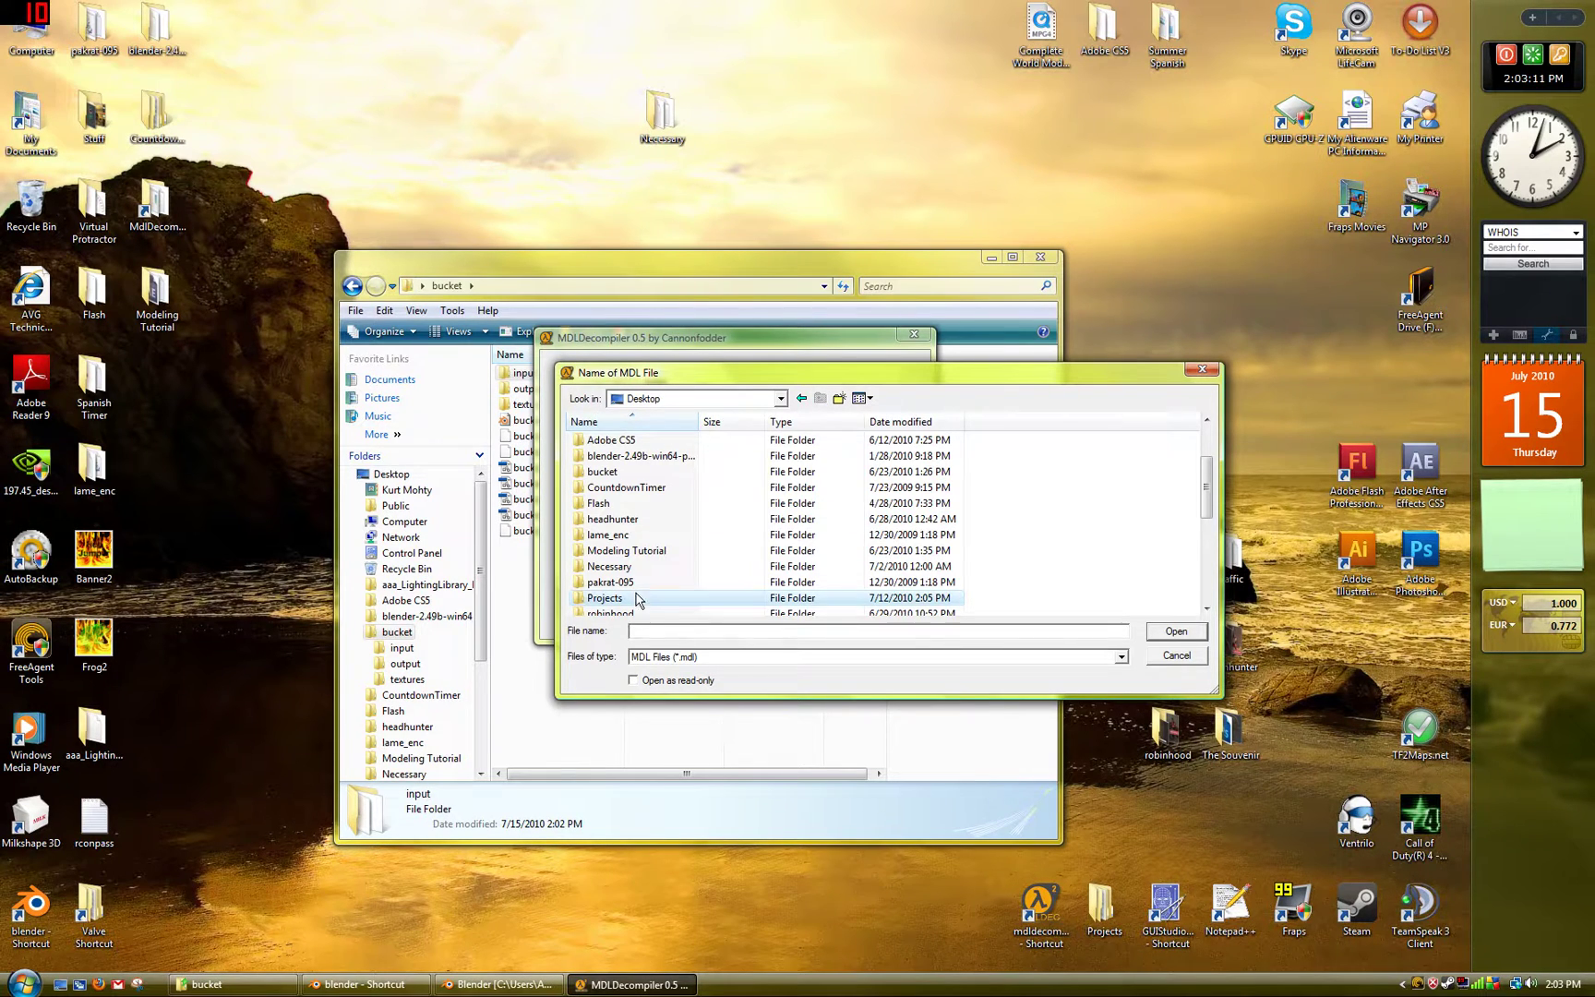
double_click(632, 472)
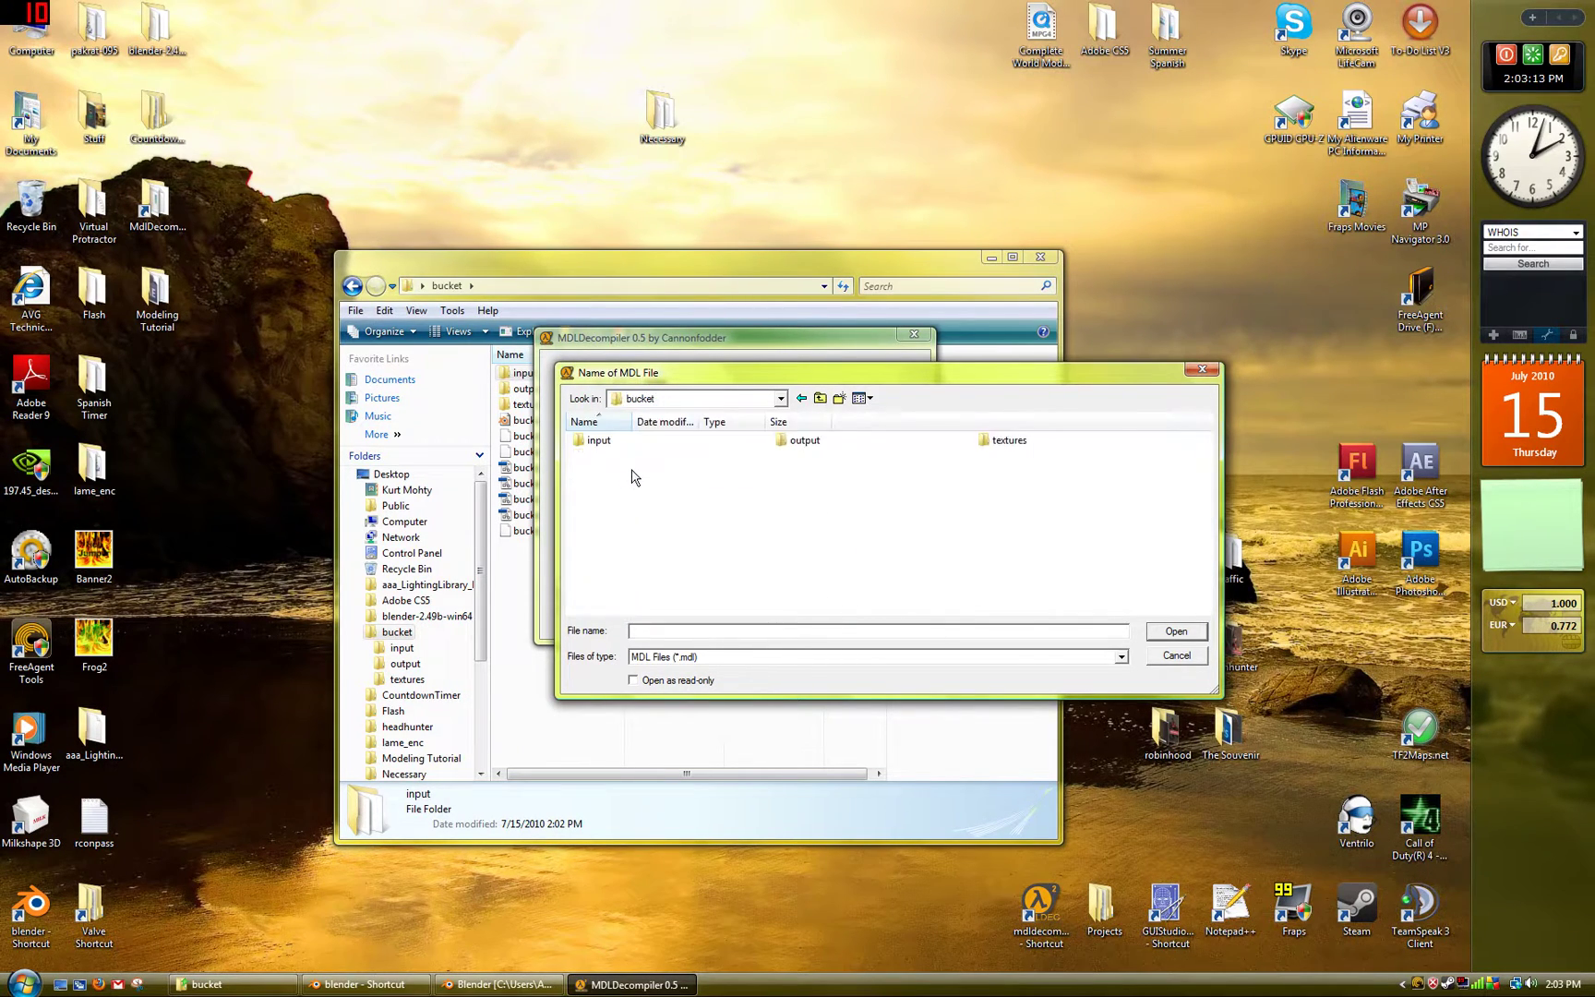
double_click(637, 442)
double_click(681, 445)
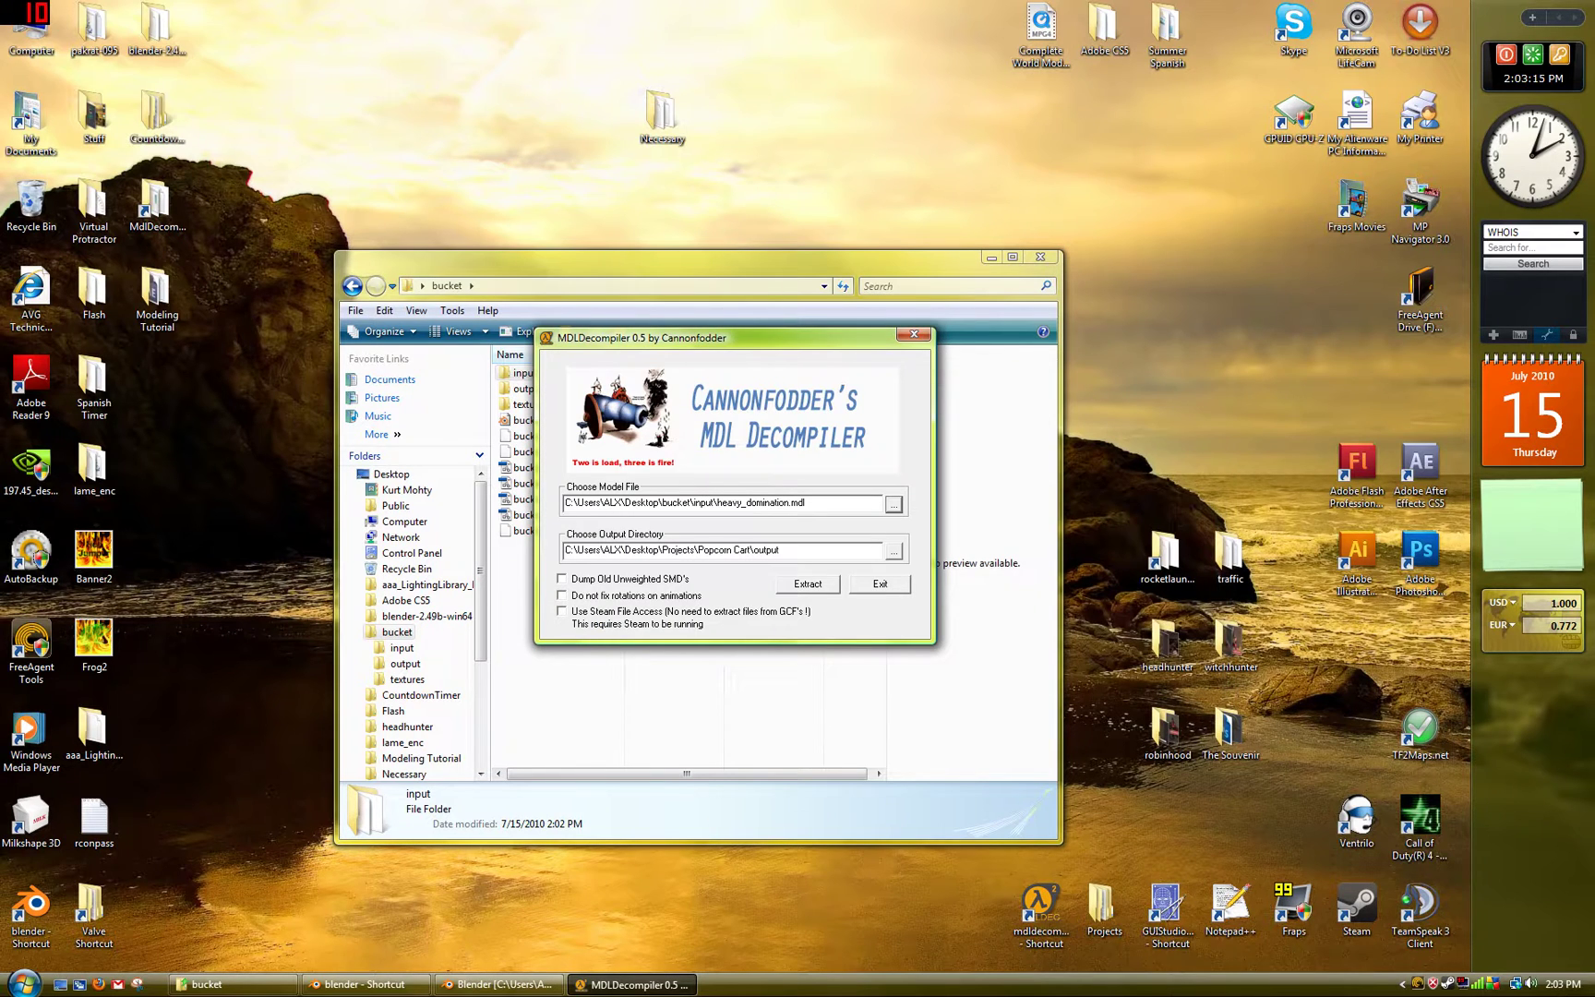
Set bucket\output as the decompiler's destination folder.
left_click(893, 551)
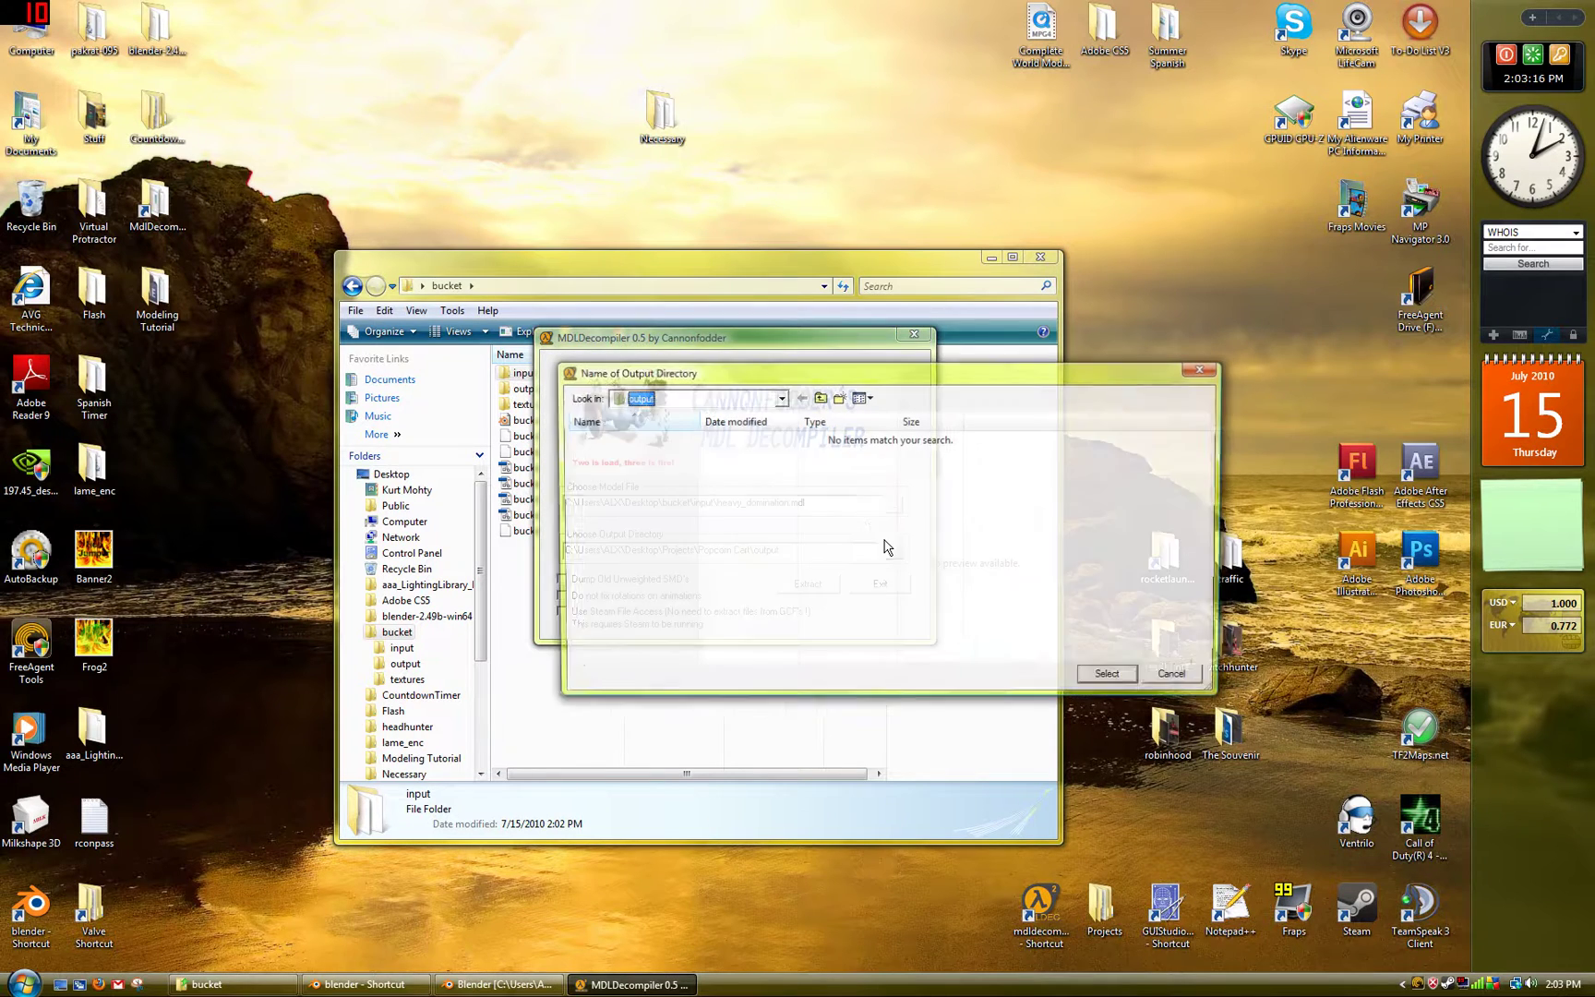
left_click(820, 397)
left_click(819, 398)
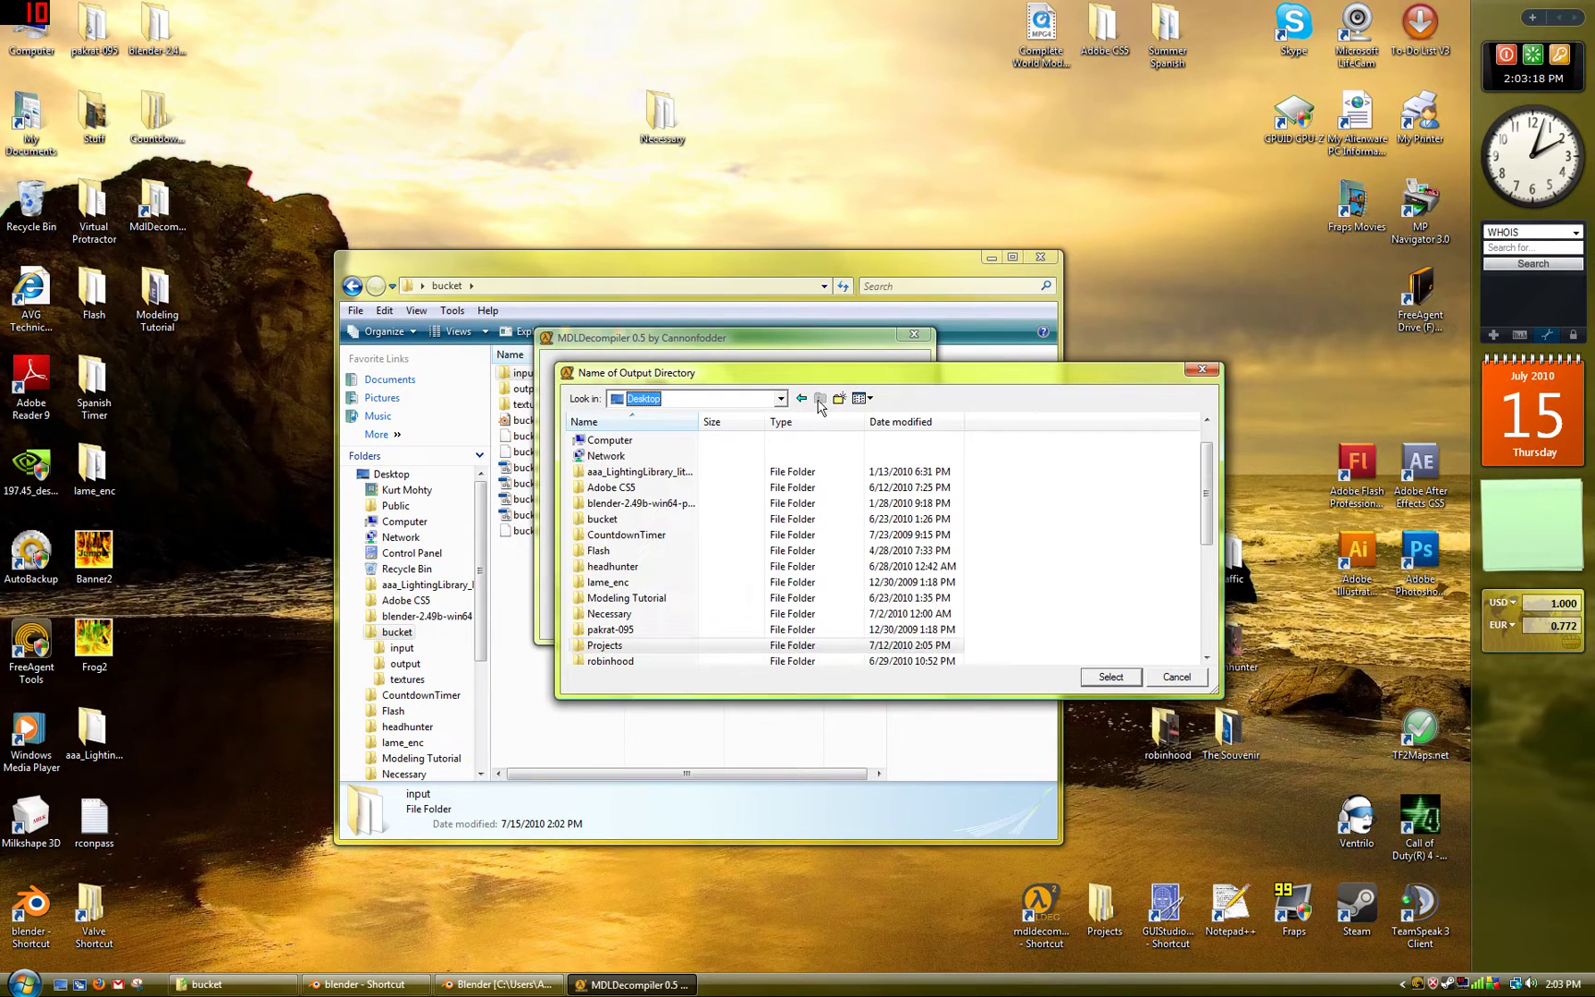
double_click(614, 522)
double_click(812, 442)
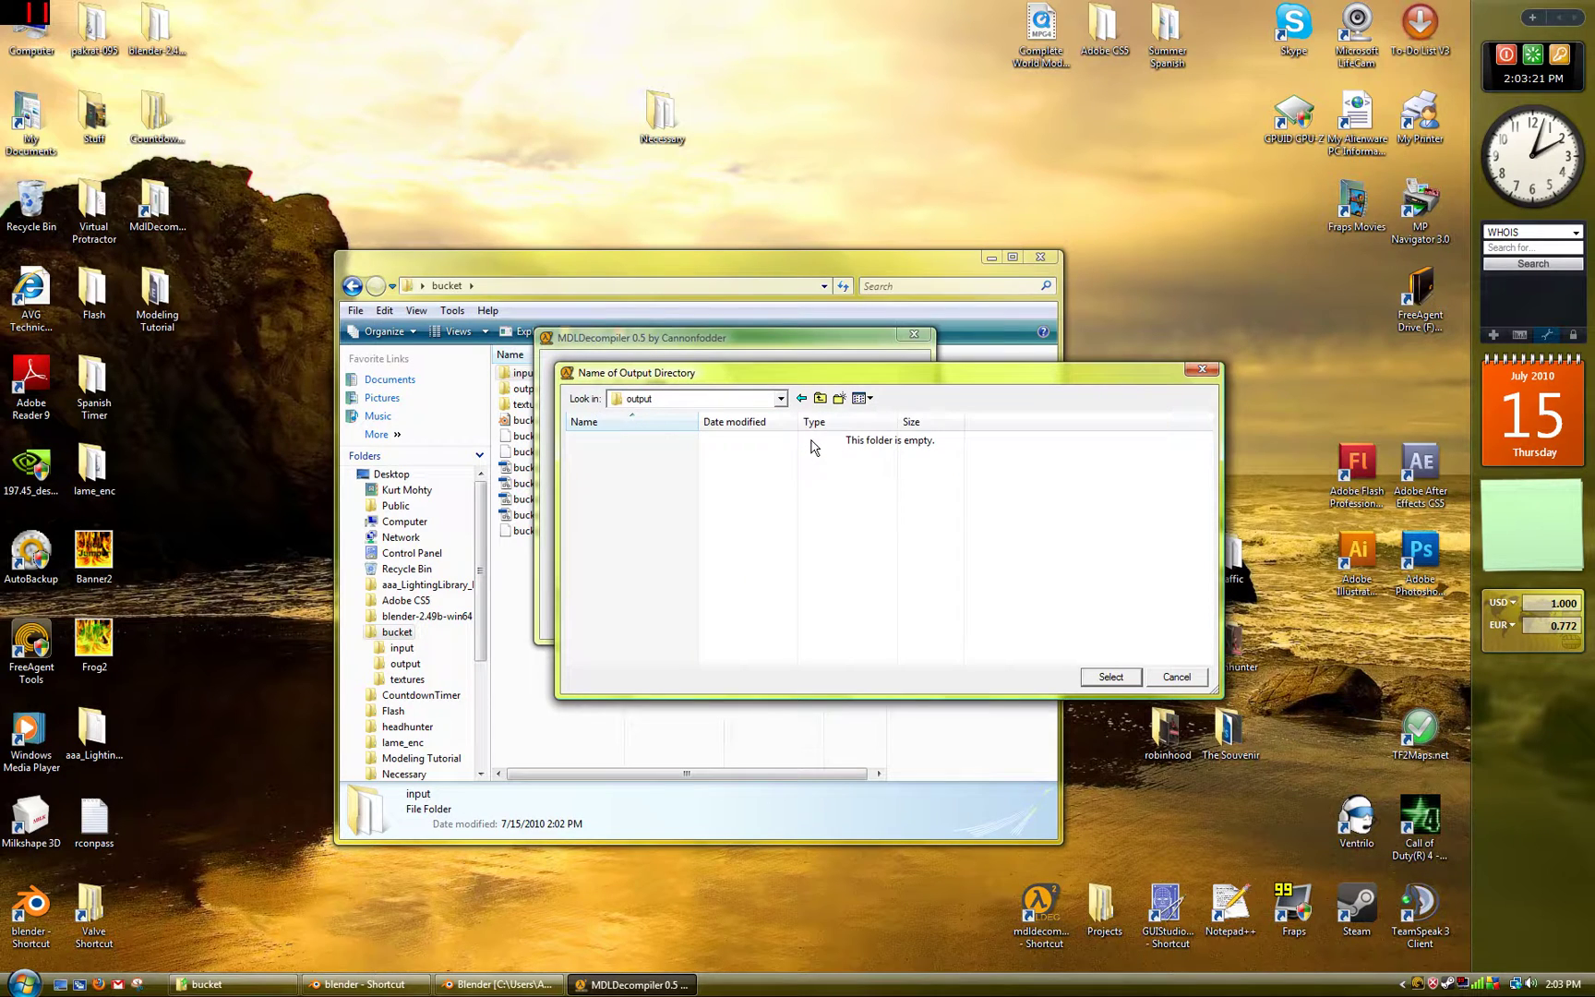
left_click(1117, 678)
Extract the model, acknowledge the loaded and completed messages, and exit the decompiler.
left_click(815, 589)
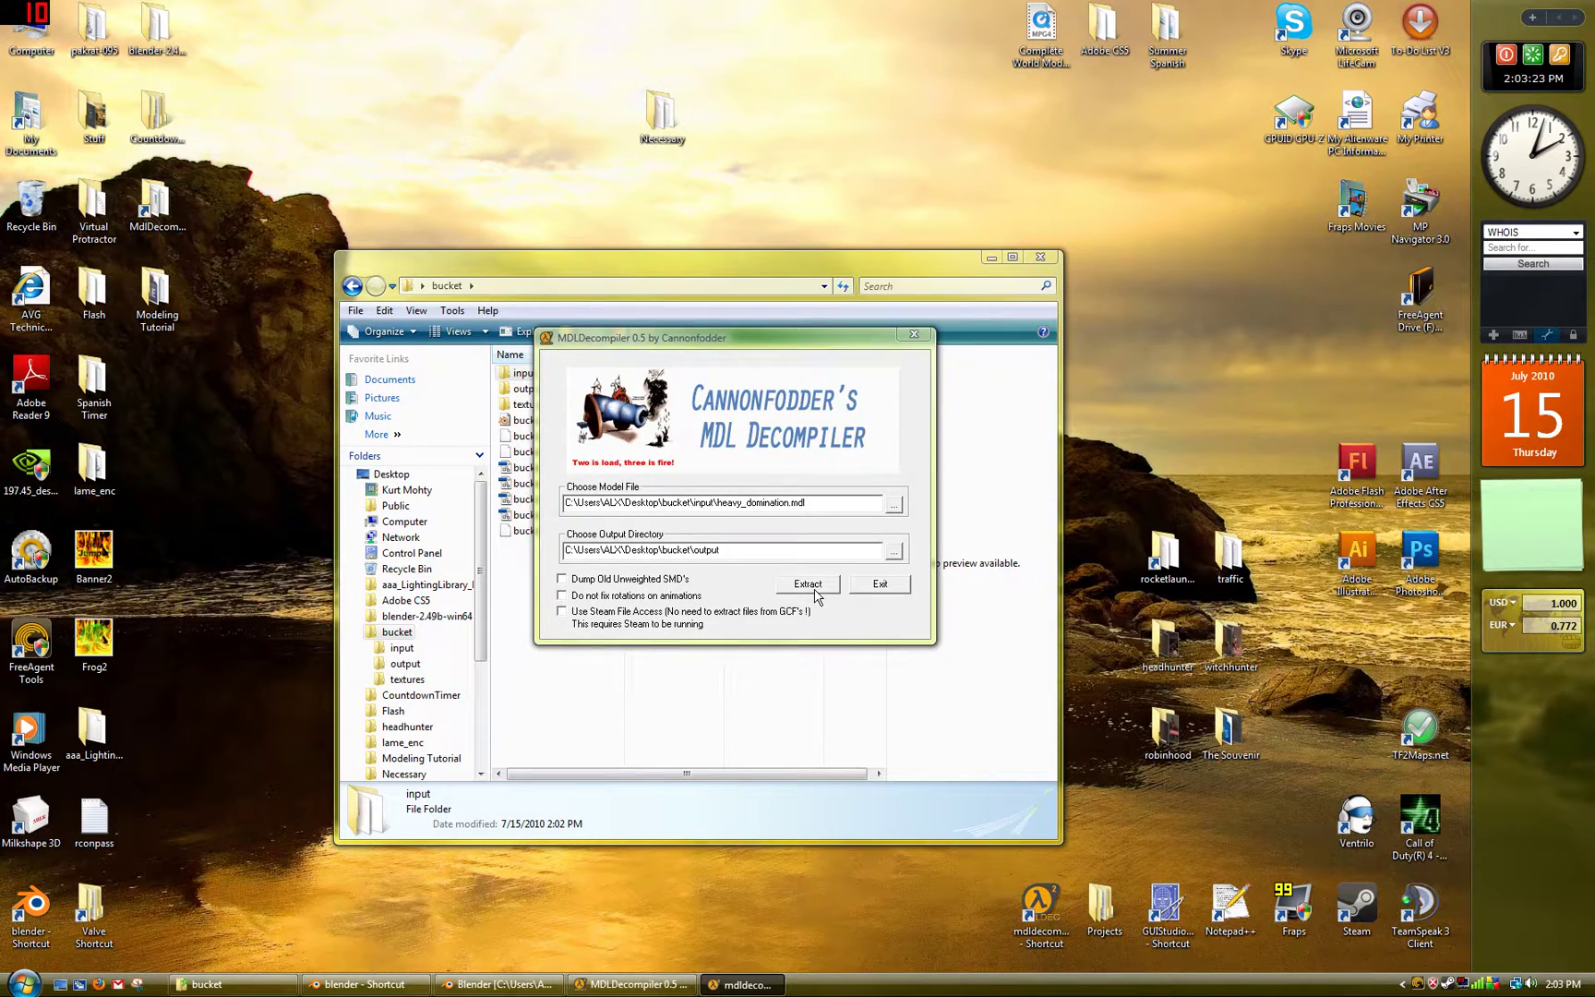
left_click(877, 522)
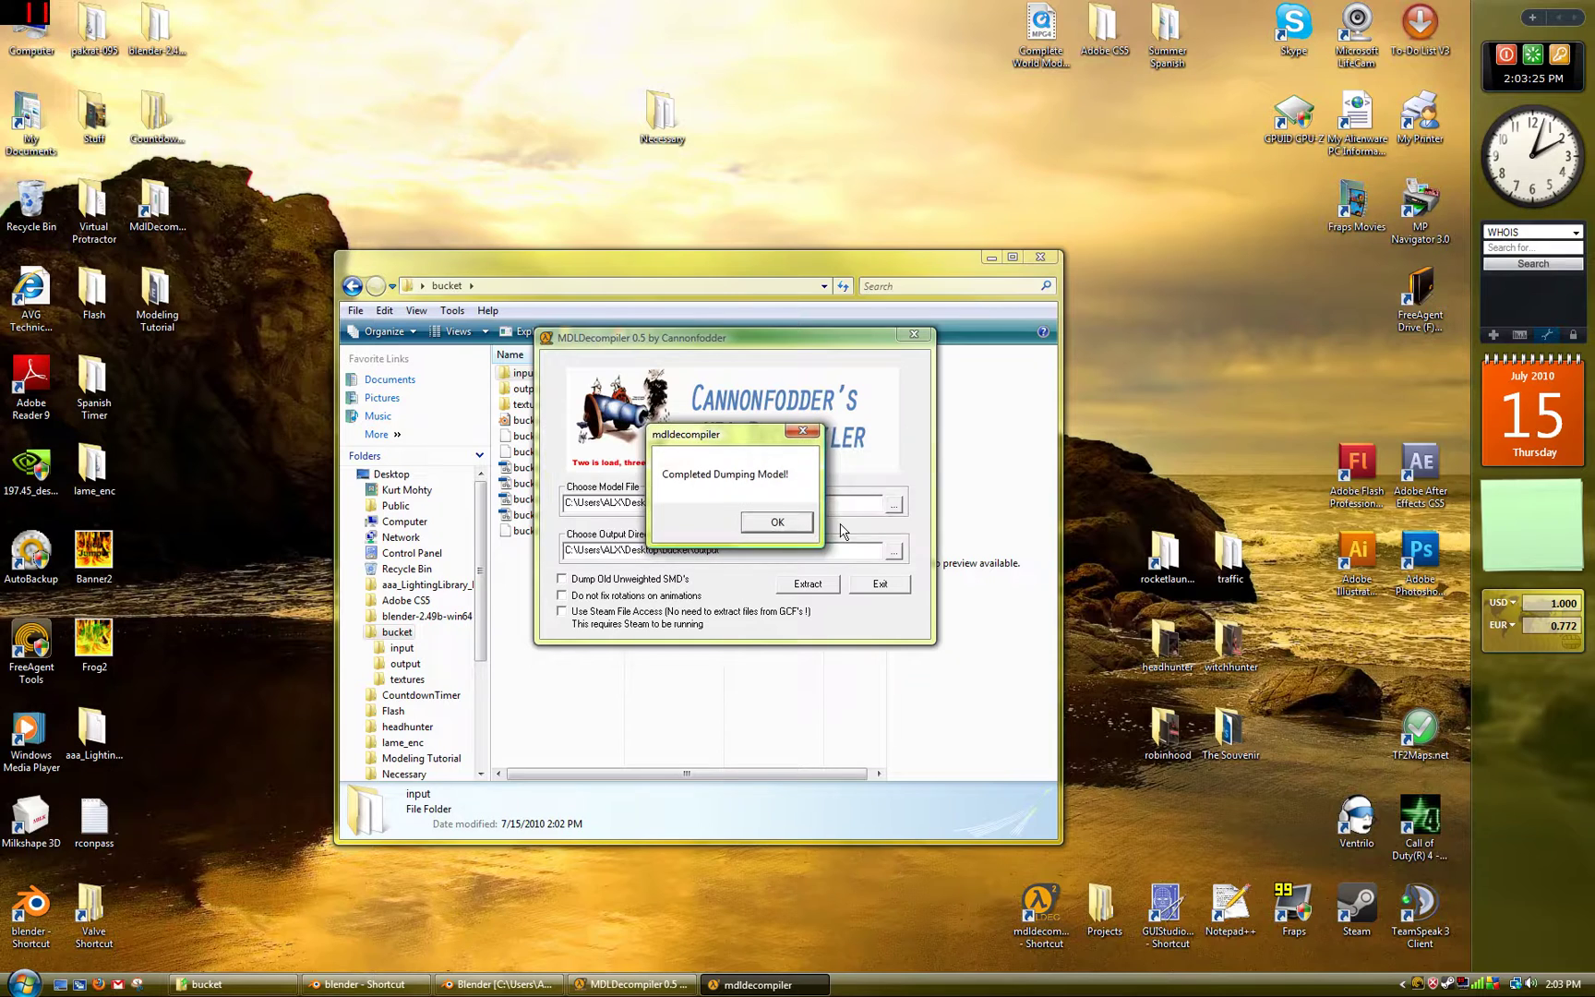
left_click(802, 525)
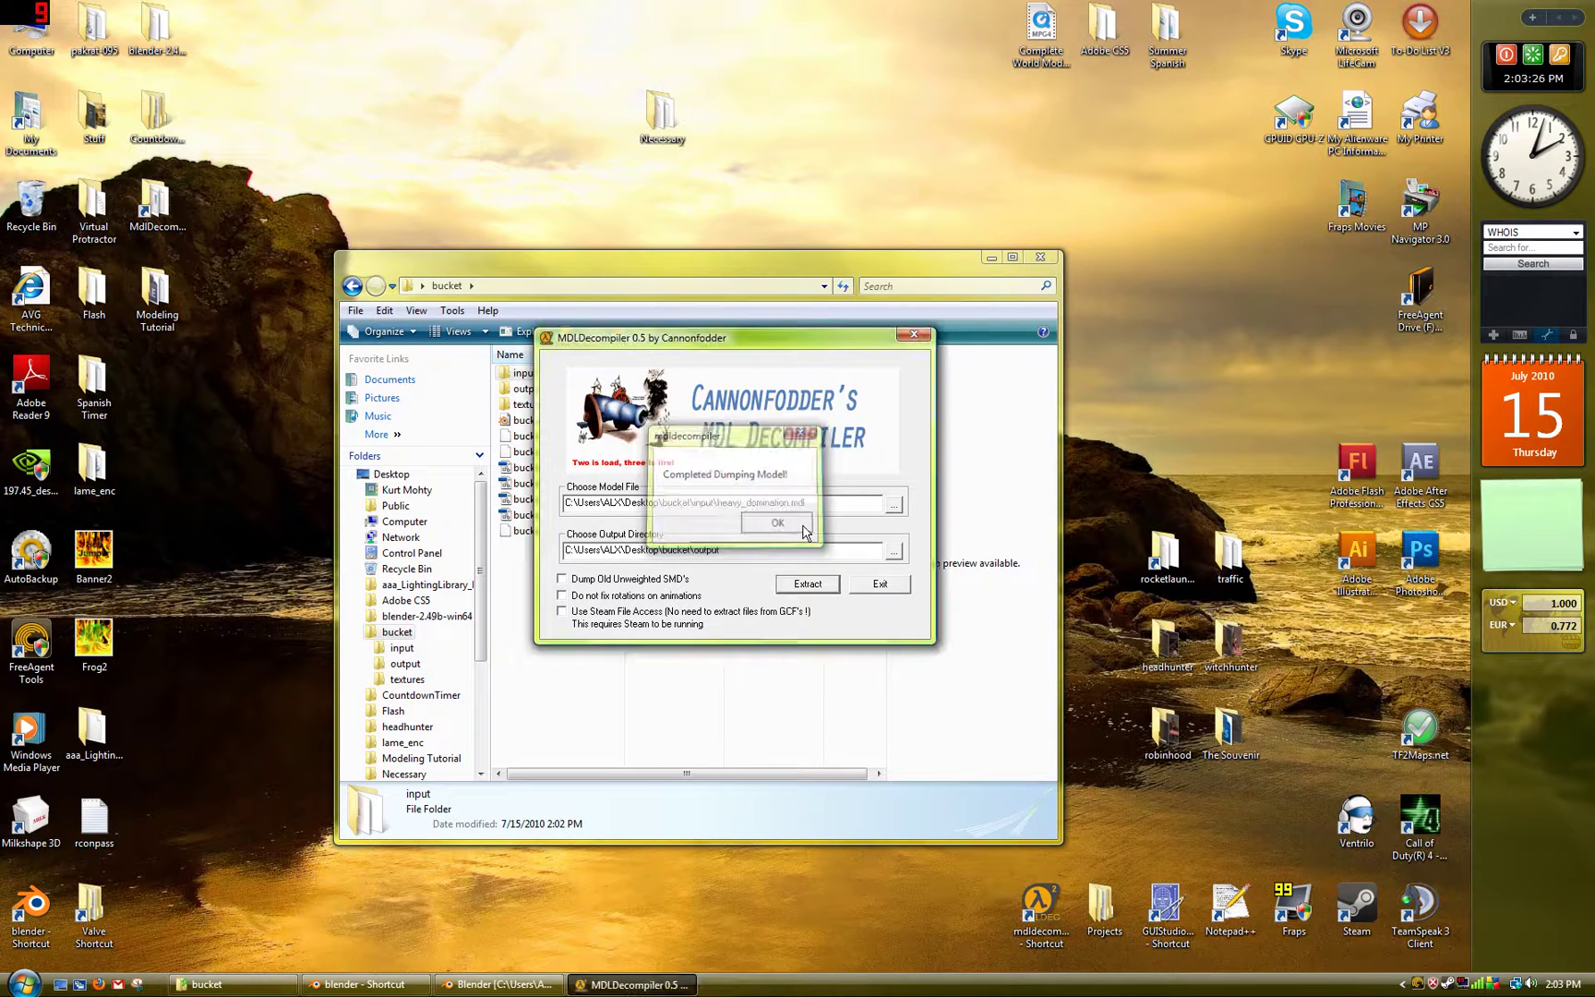
left_click(880, 584)
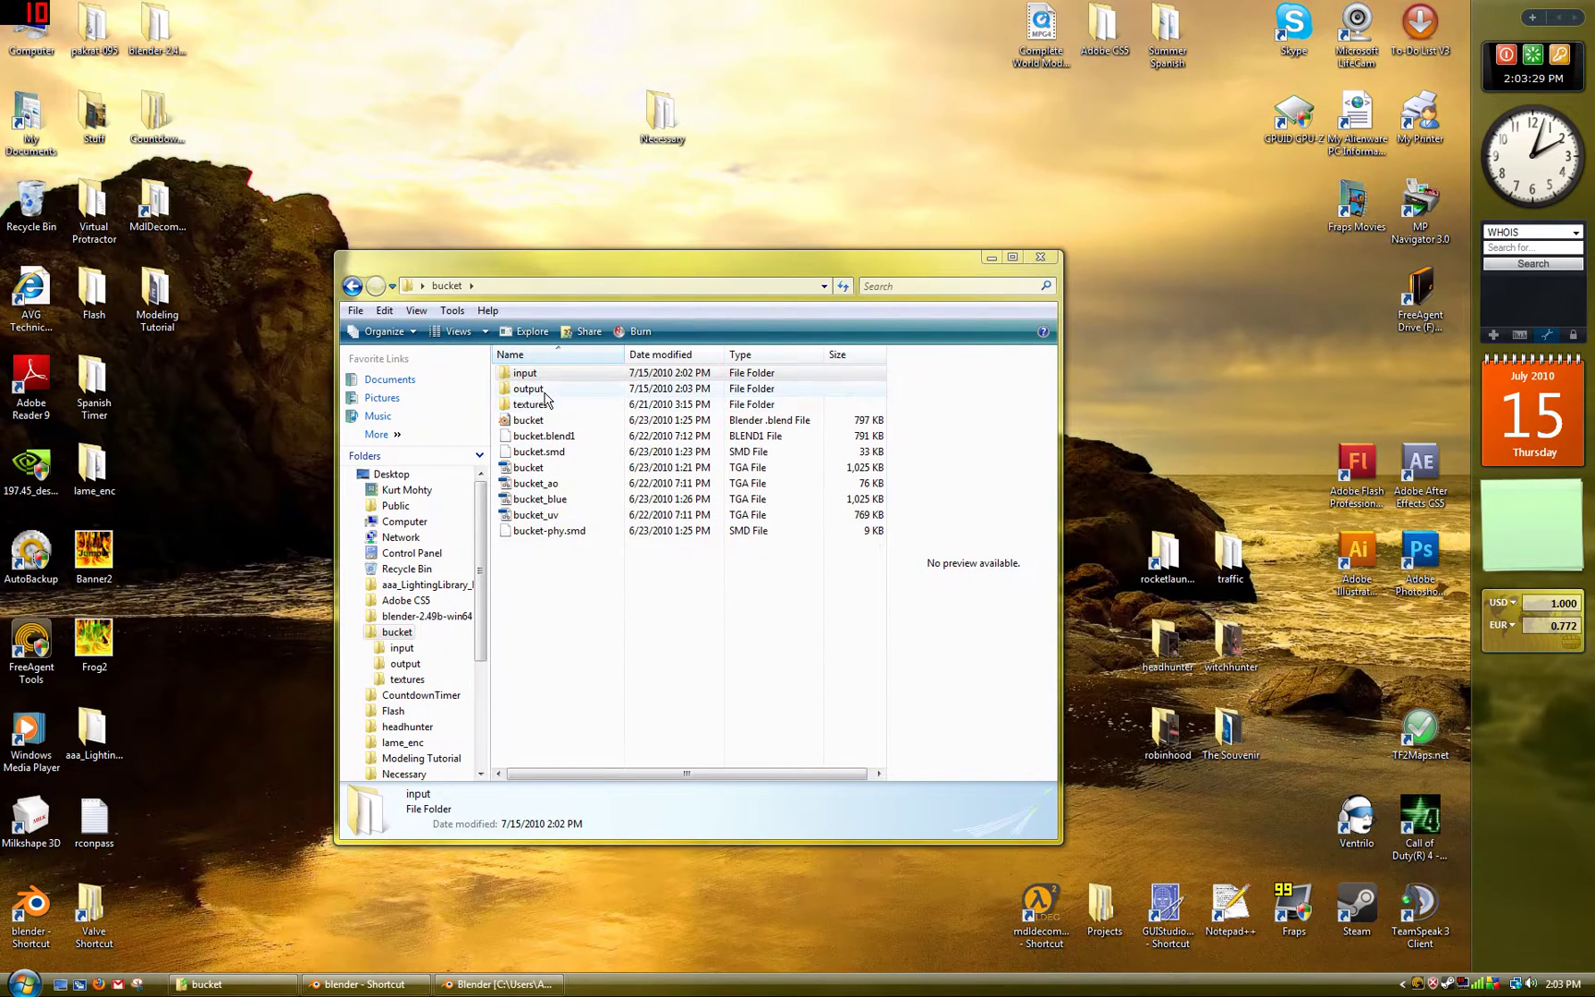
Rename mdldecompiler.qc in the output folder to bucketqc and return to the bucket folder.
double_click(544, 393)
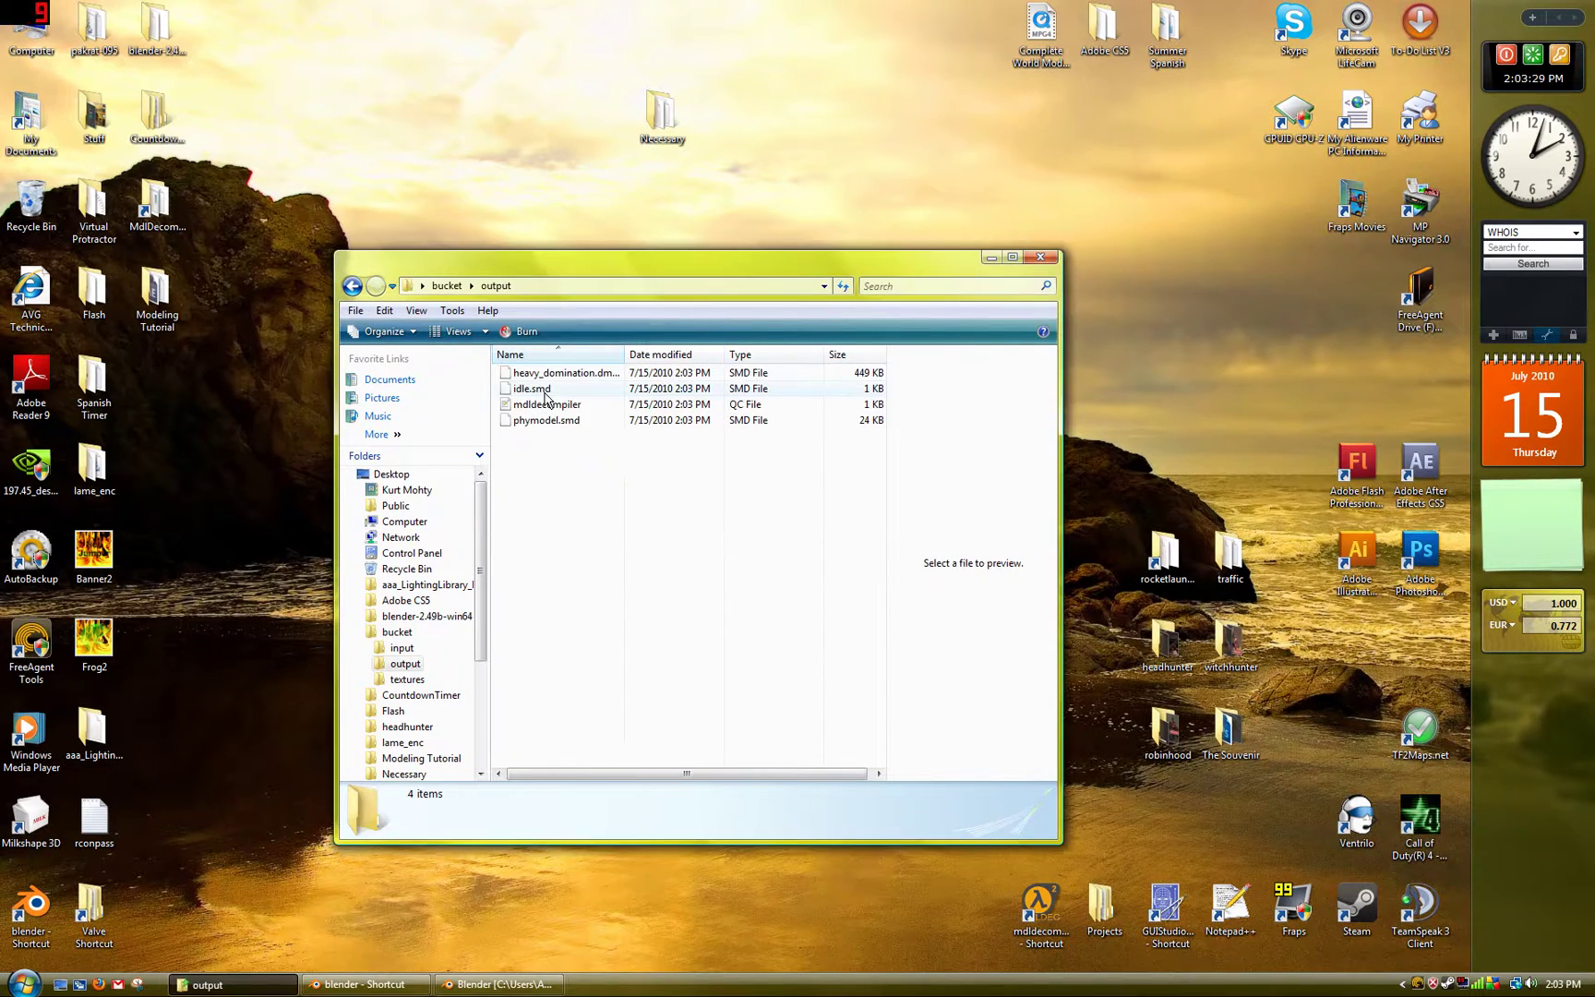
double_click(624, 356)
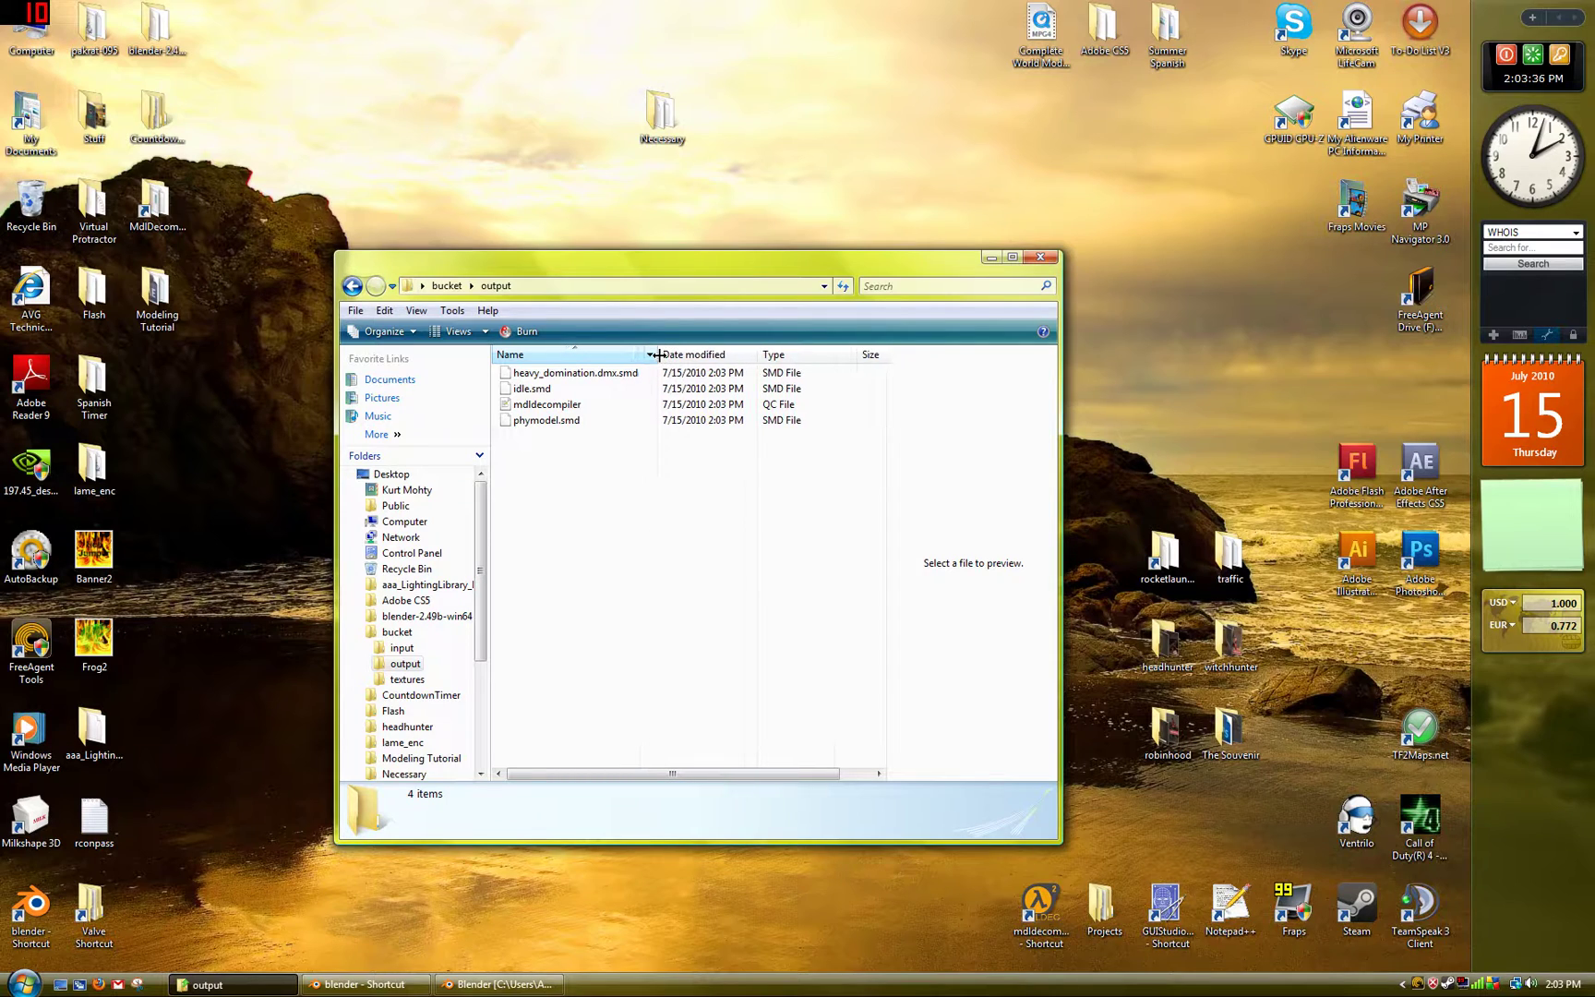
left_click(541, 408)
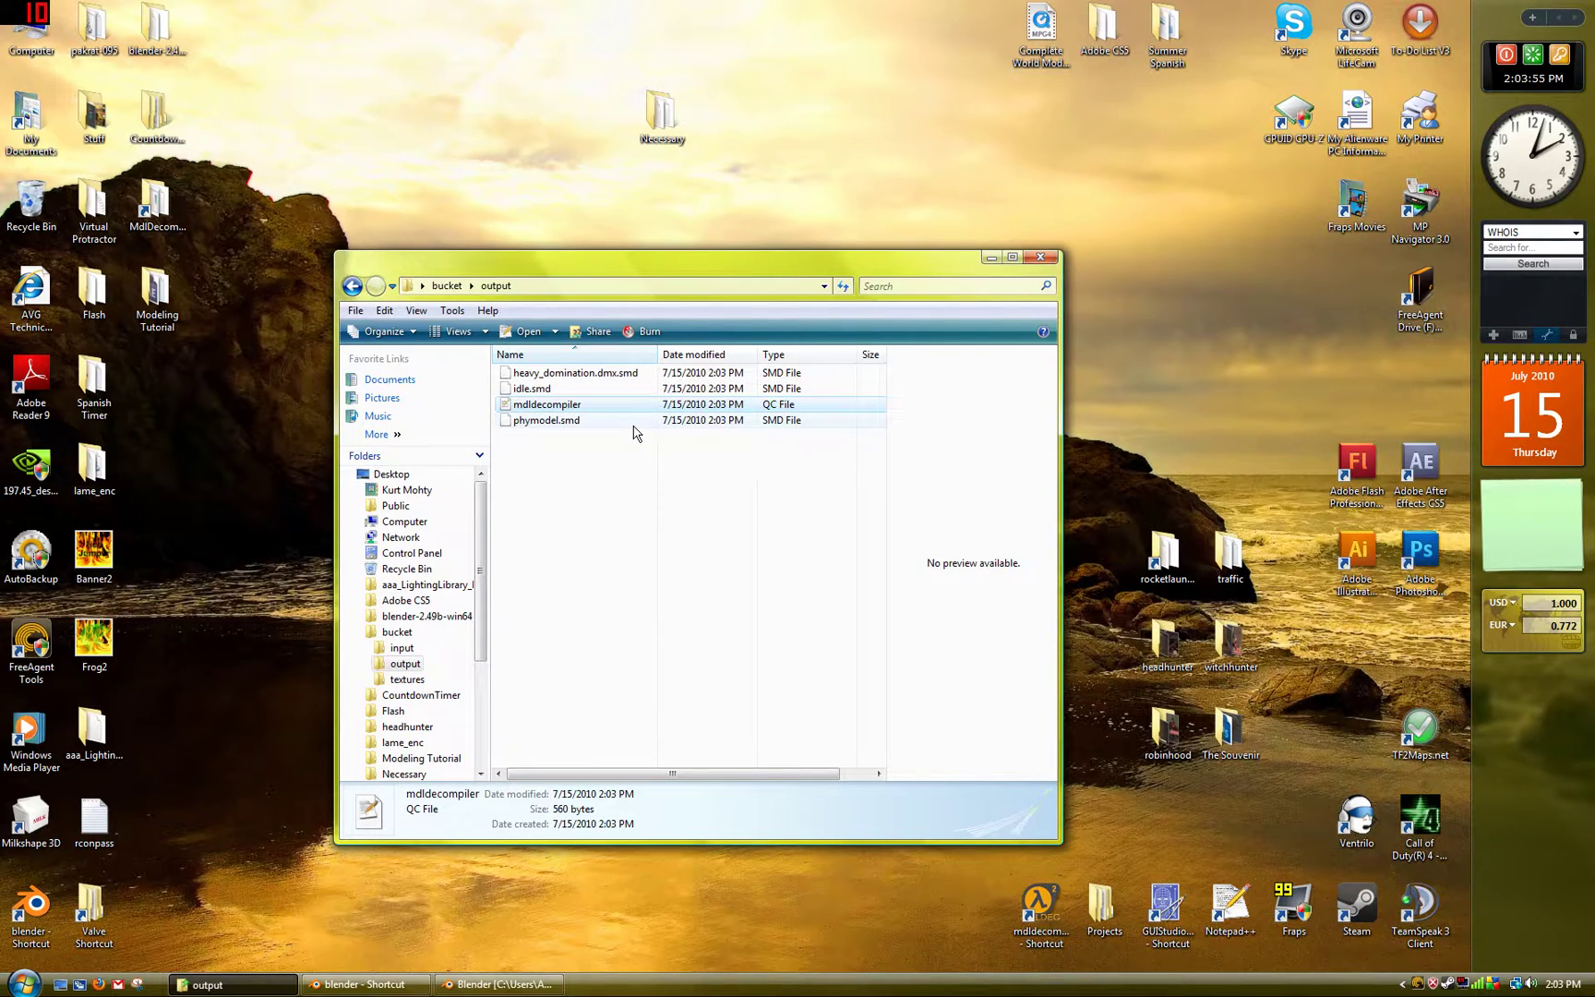
right_click(570, 416)
left_click(657, 707)
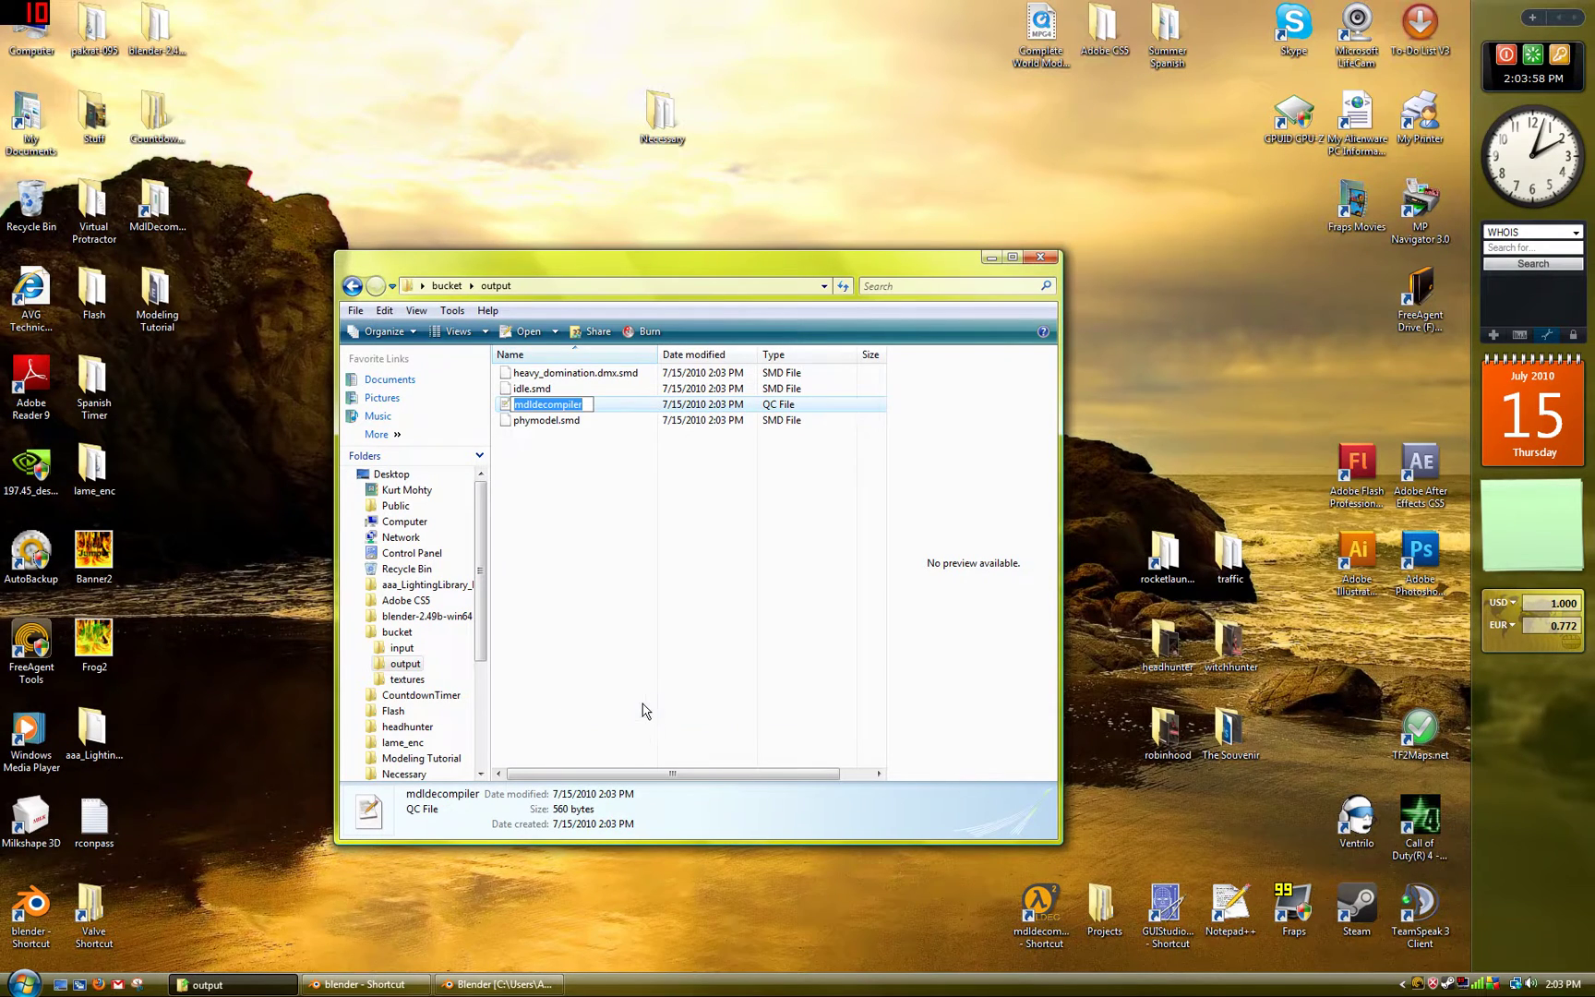
type("bucketqc")
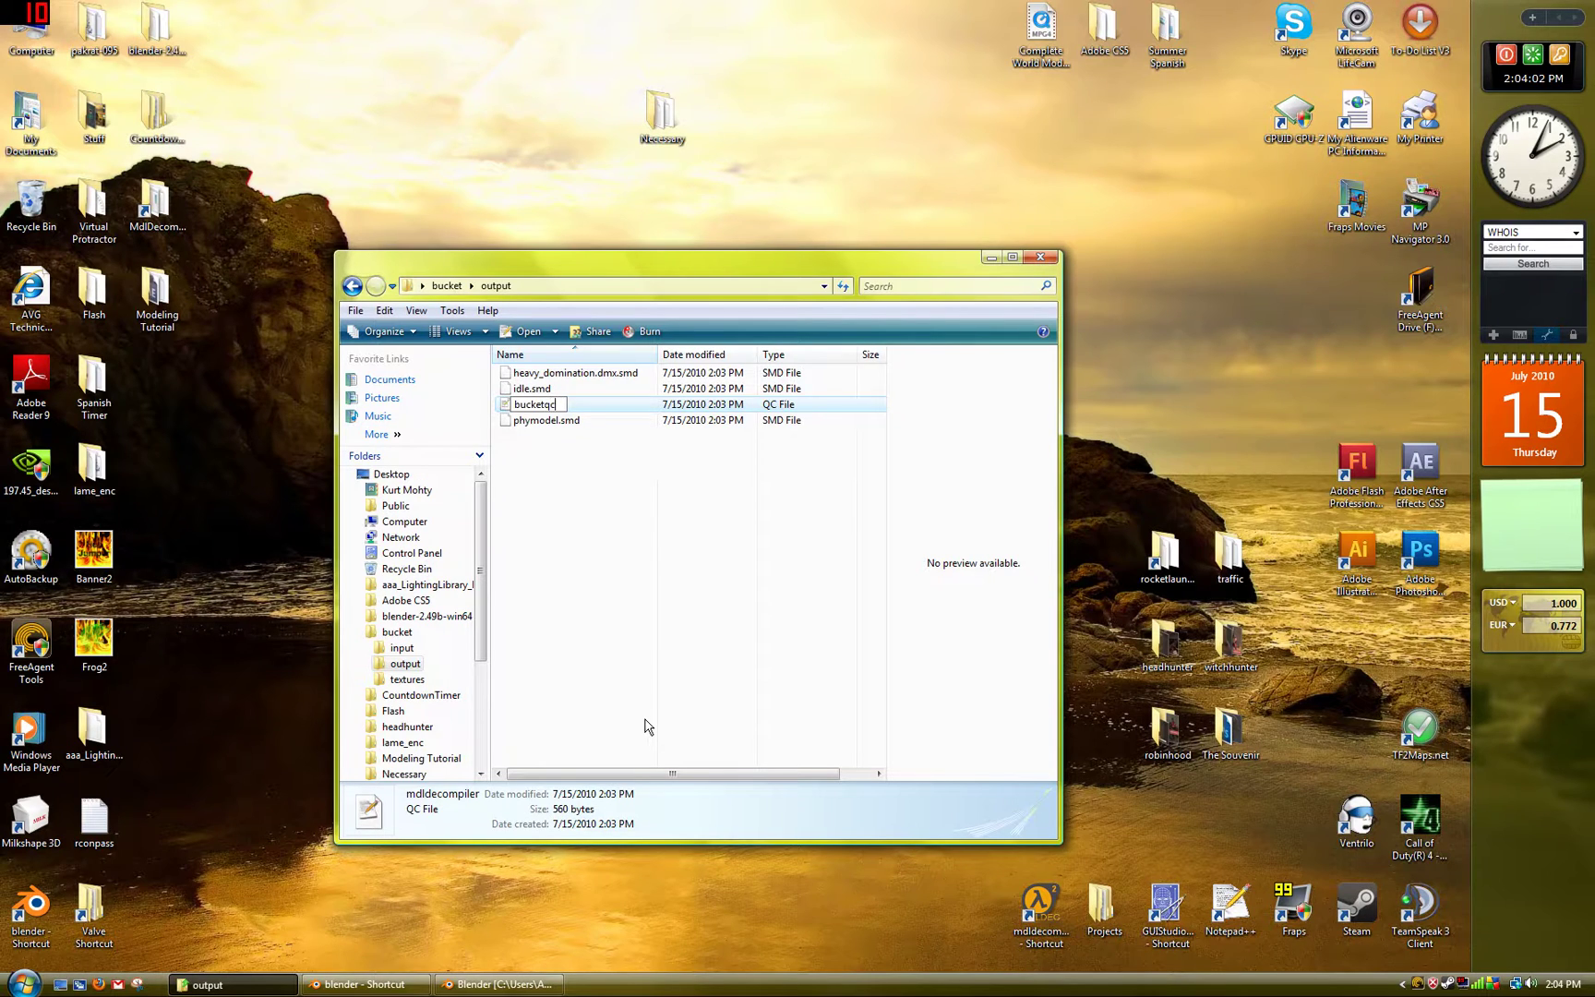
key("Return")
left_click(623, 632)
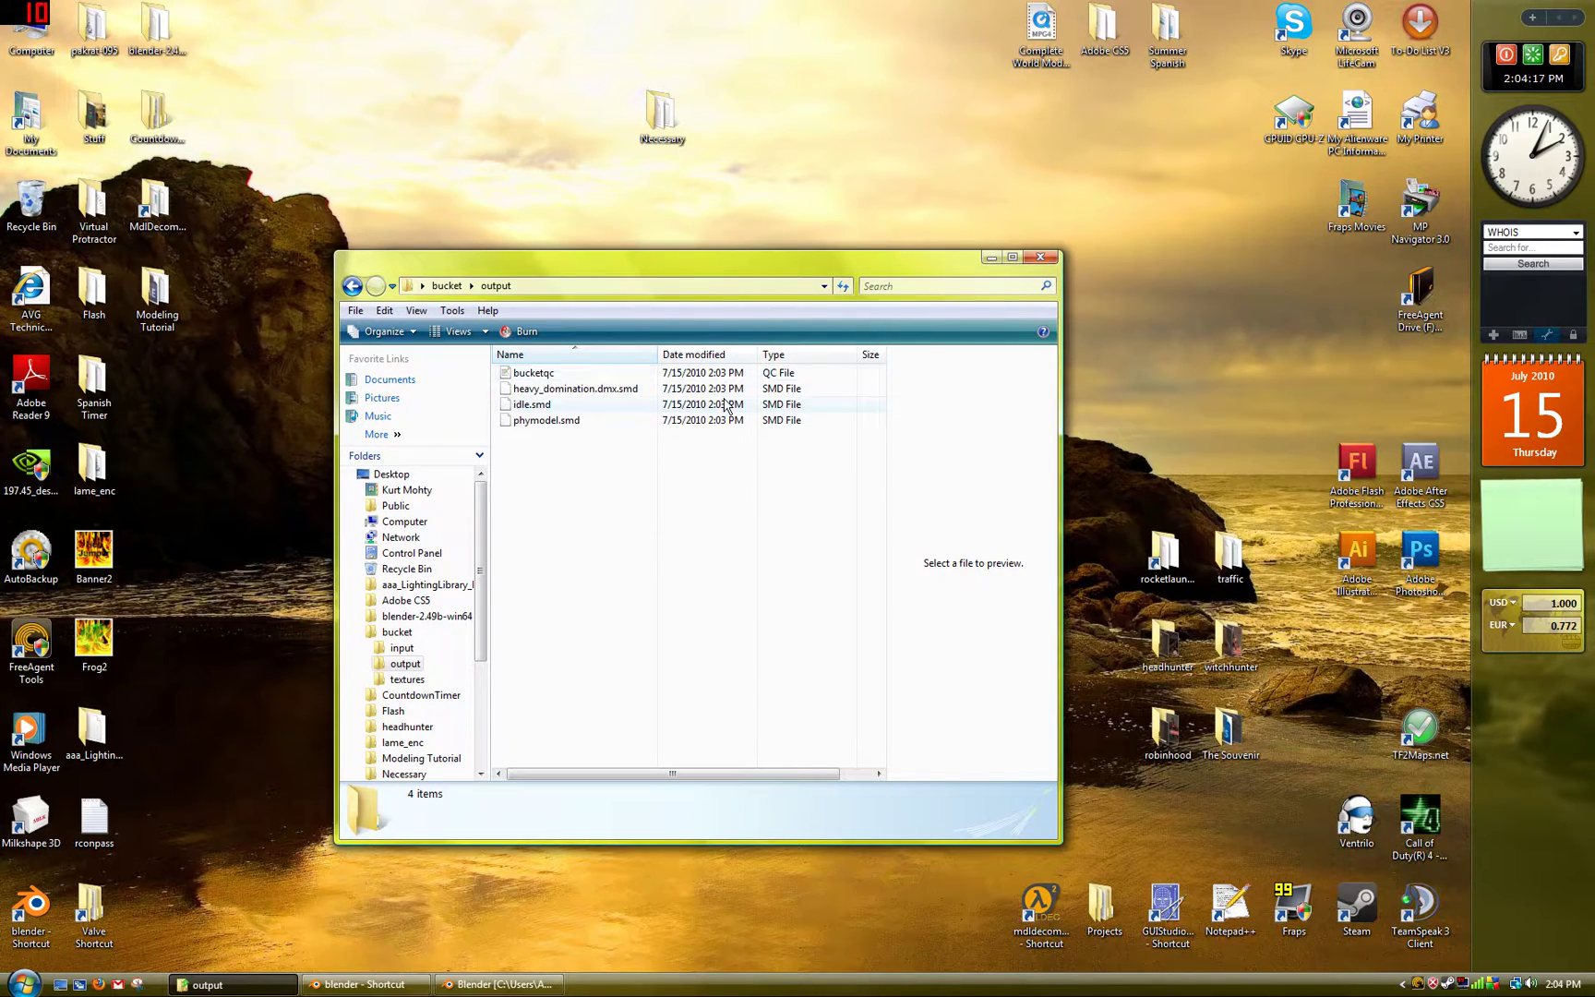
left_click(447, 285)
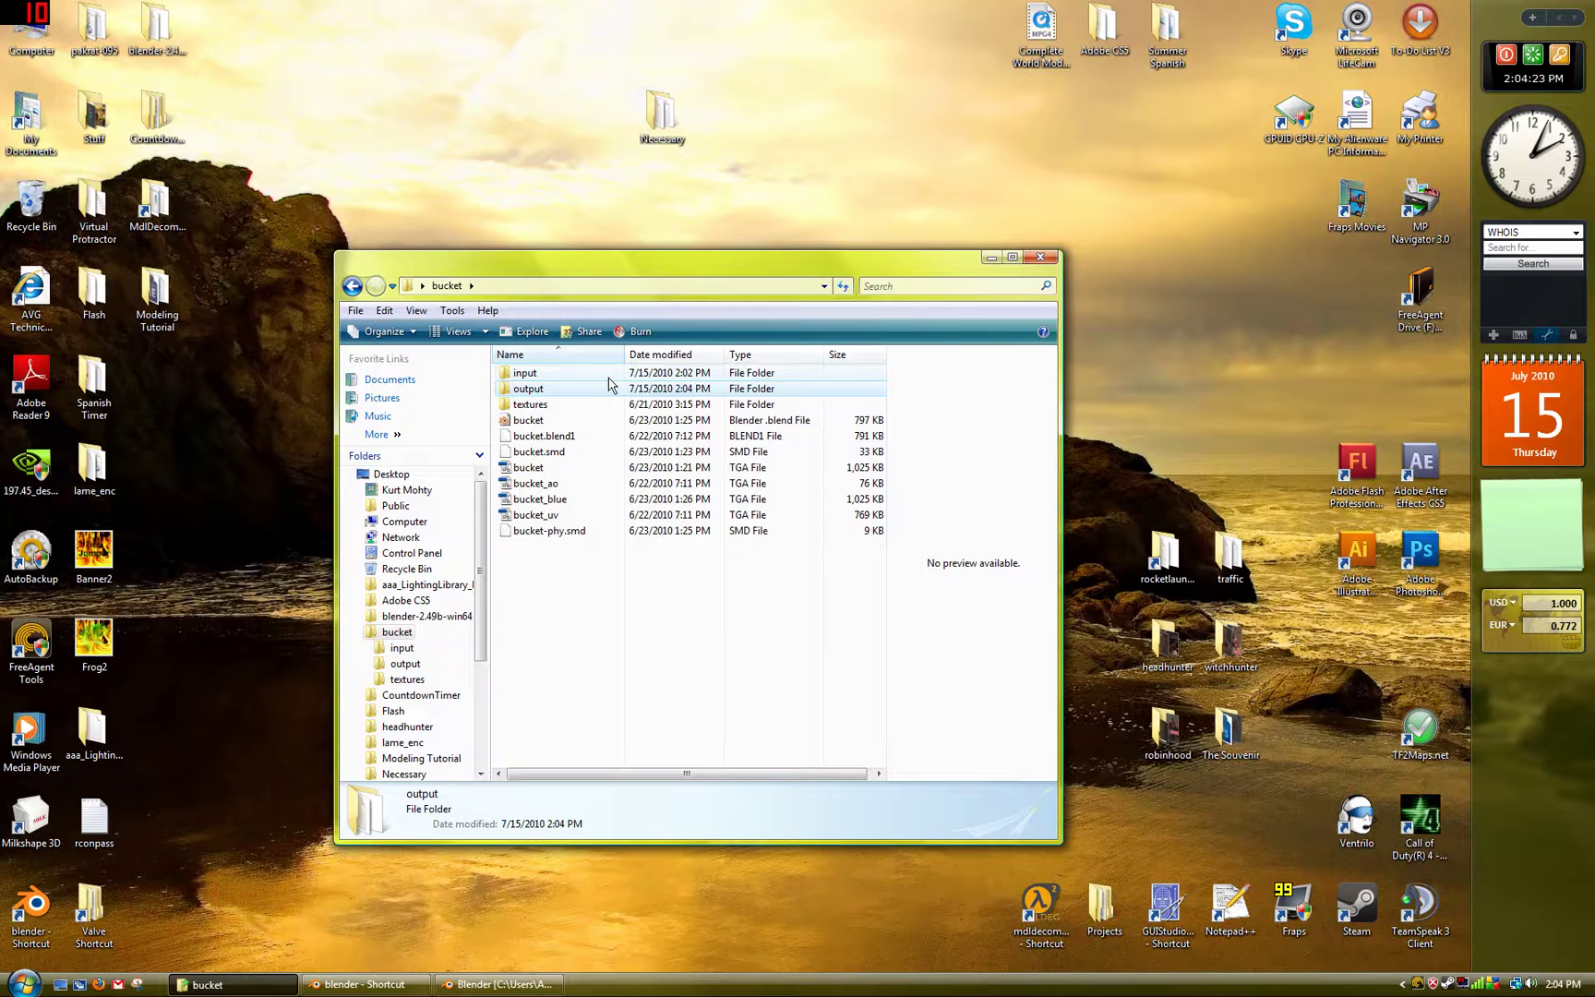
left_click(33, 816)
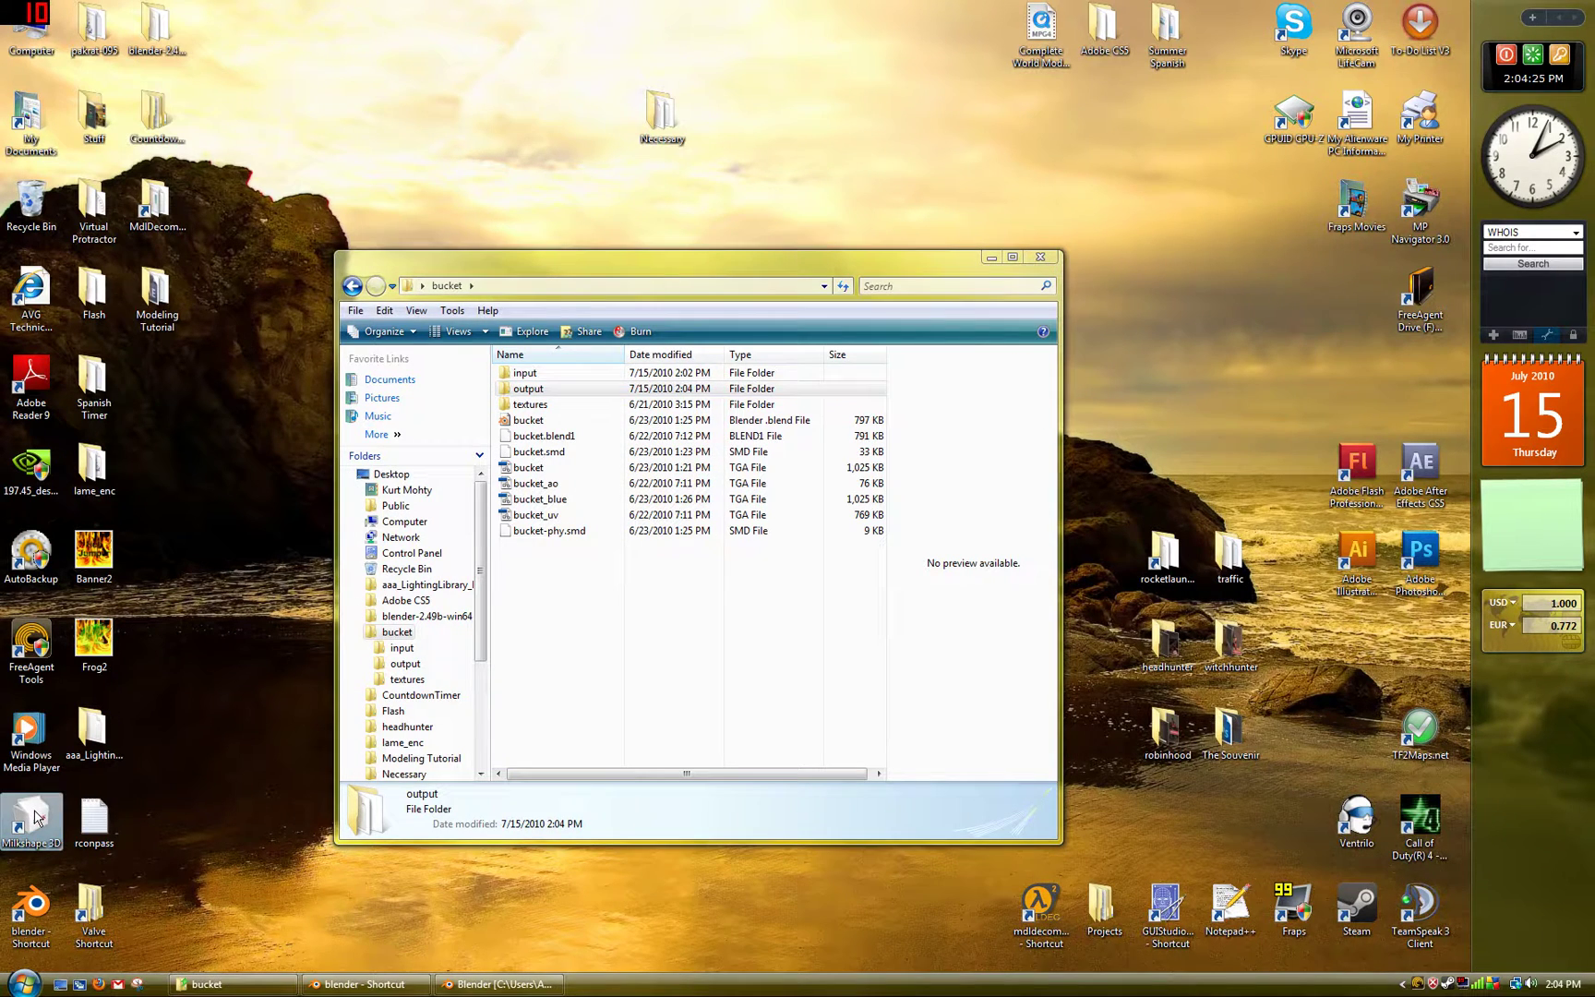
Launch MilkShape 3D and import bucket\output\heavy_domination.dmx.smd as a Half-Life SMD.
double_click(33, 816)
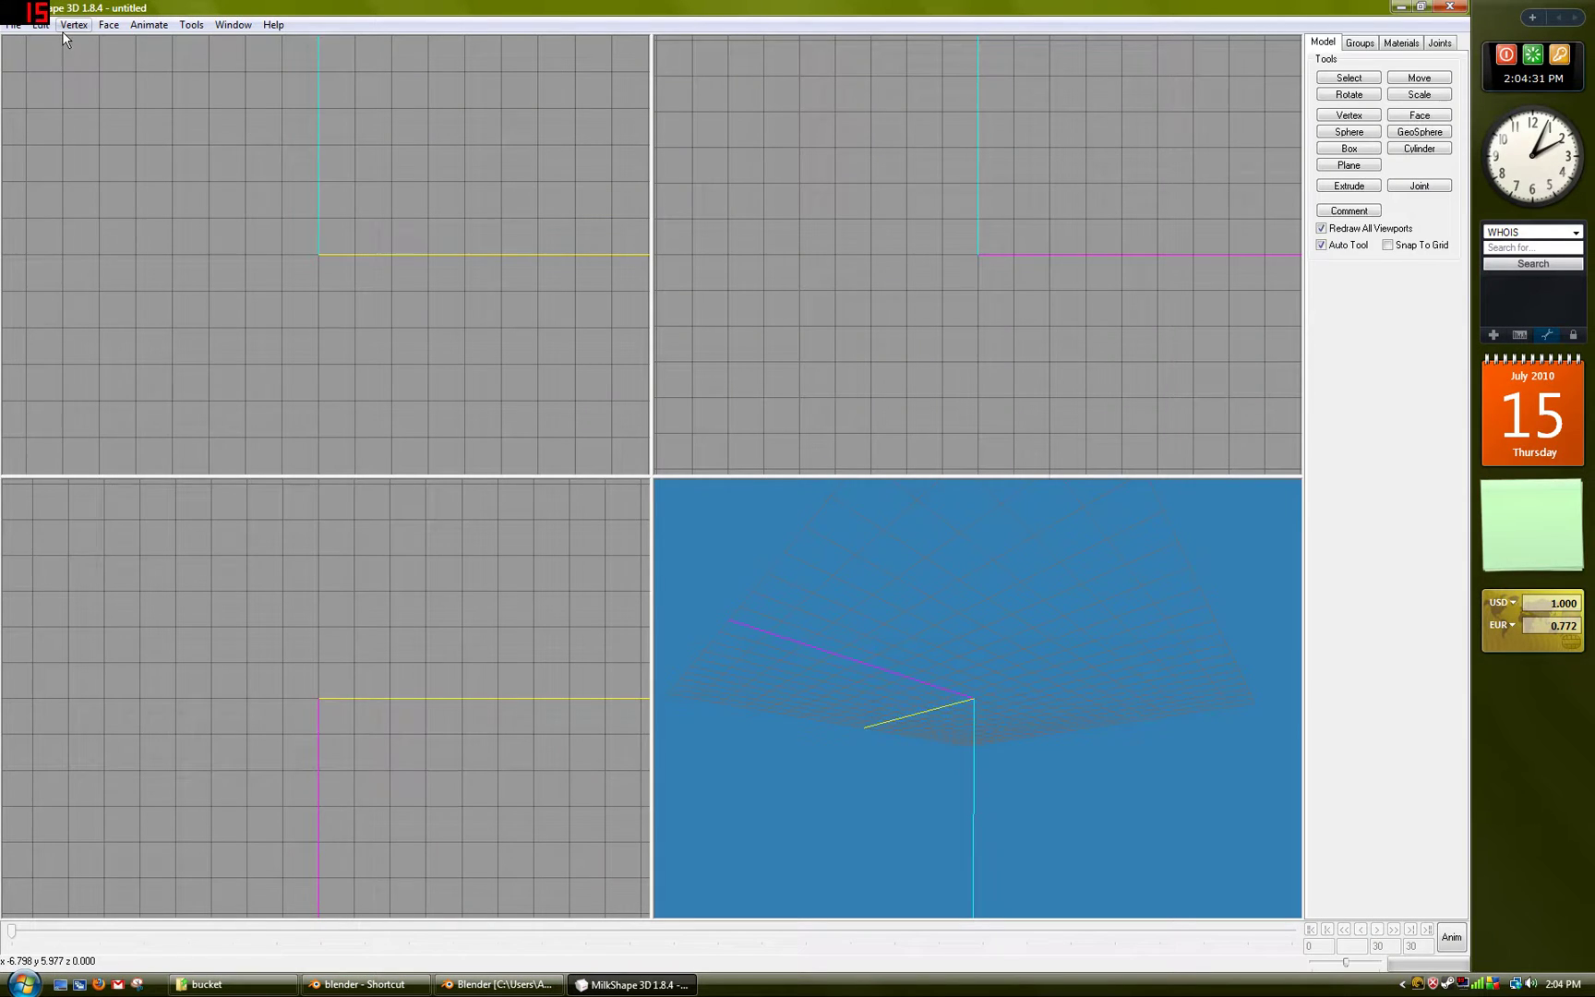
left_click(13, 24)
mouse_move(98, 149)
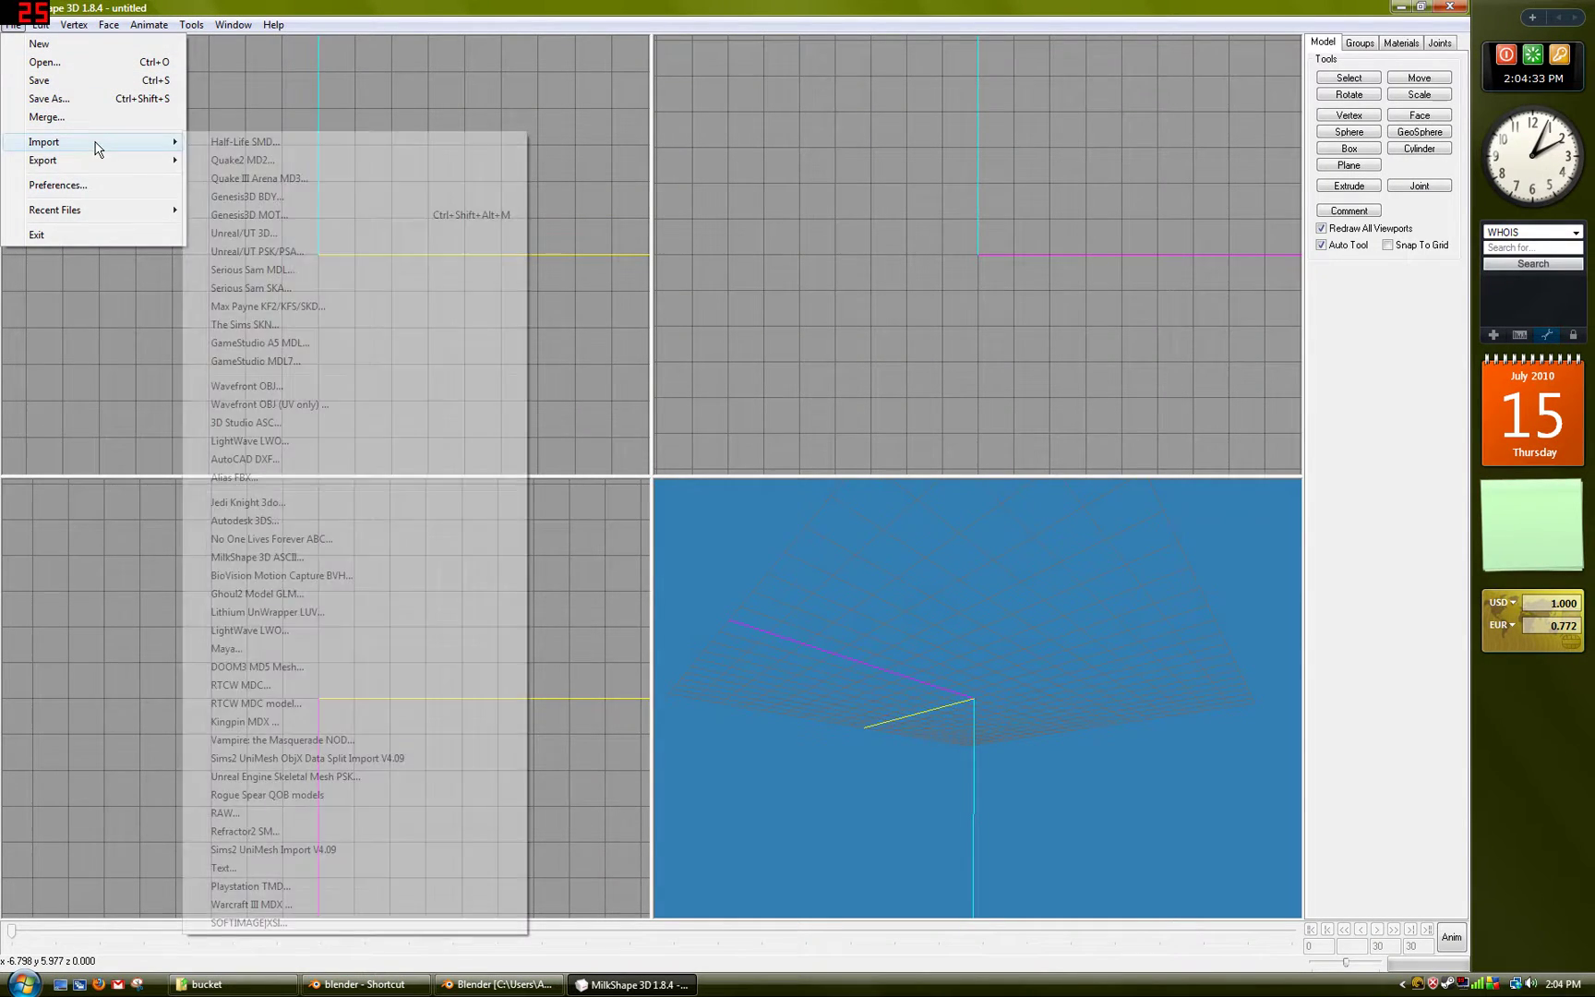
left_click(292, 146)
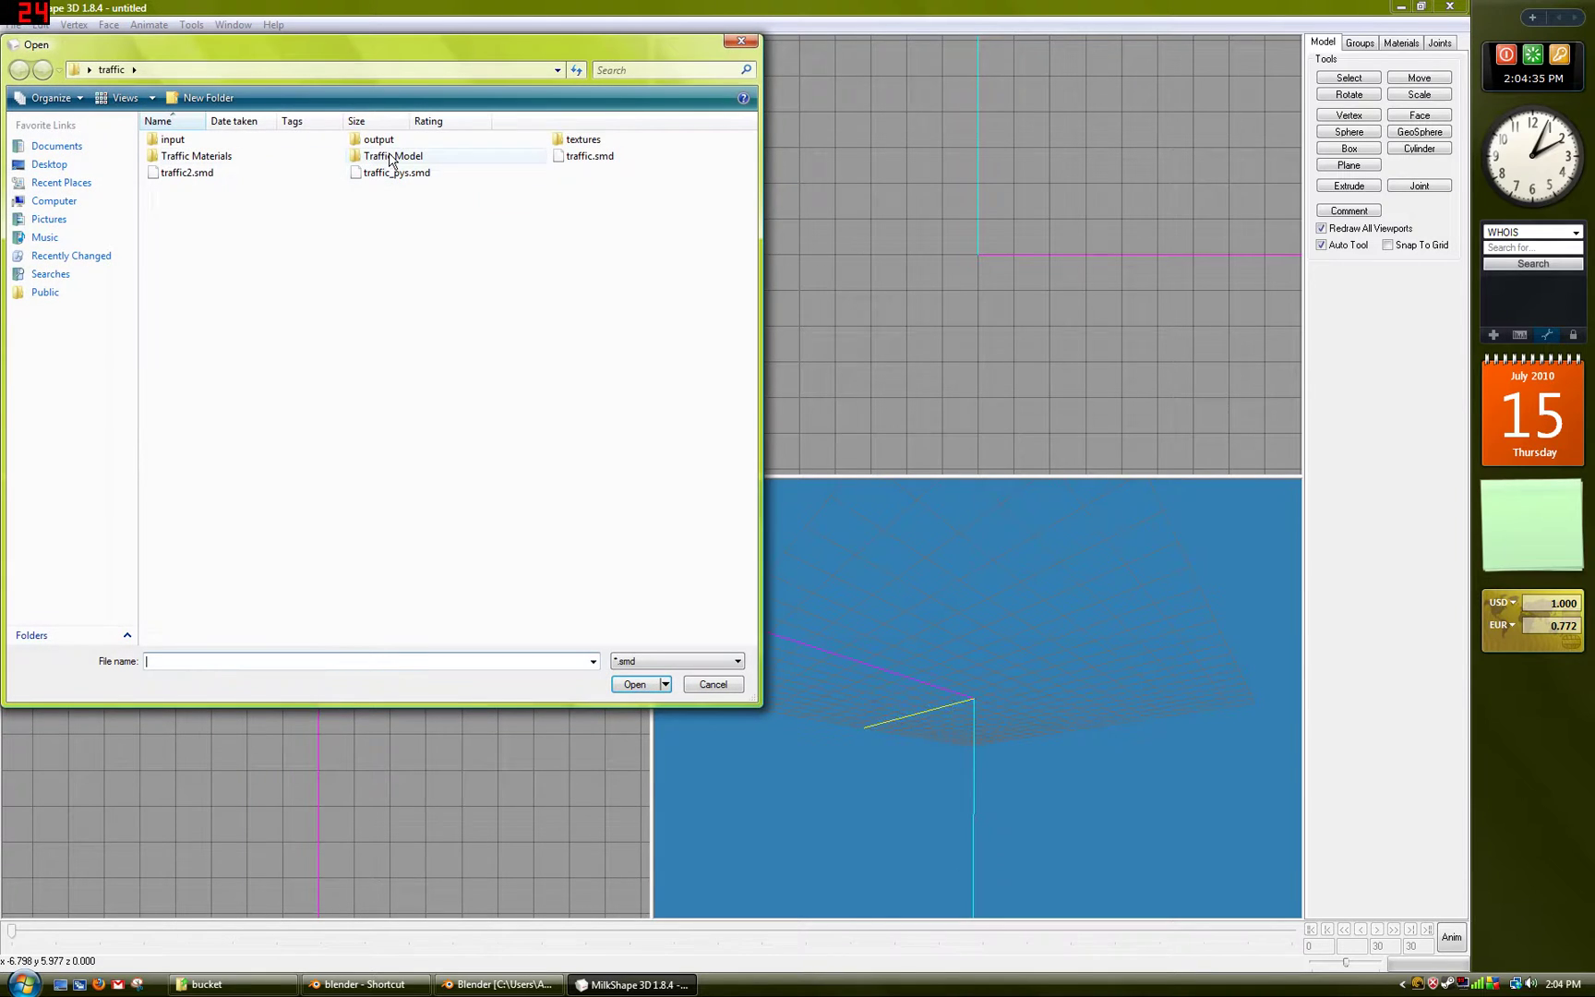
left_click(49, 163)
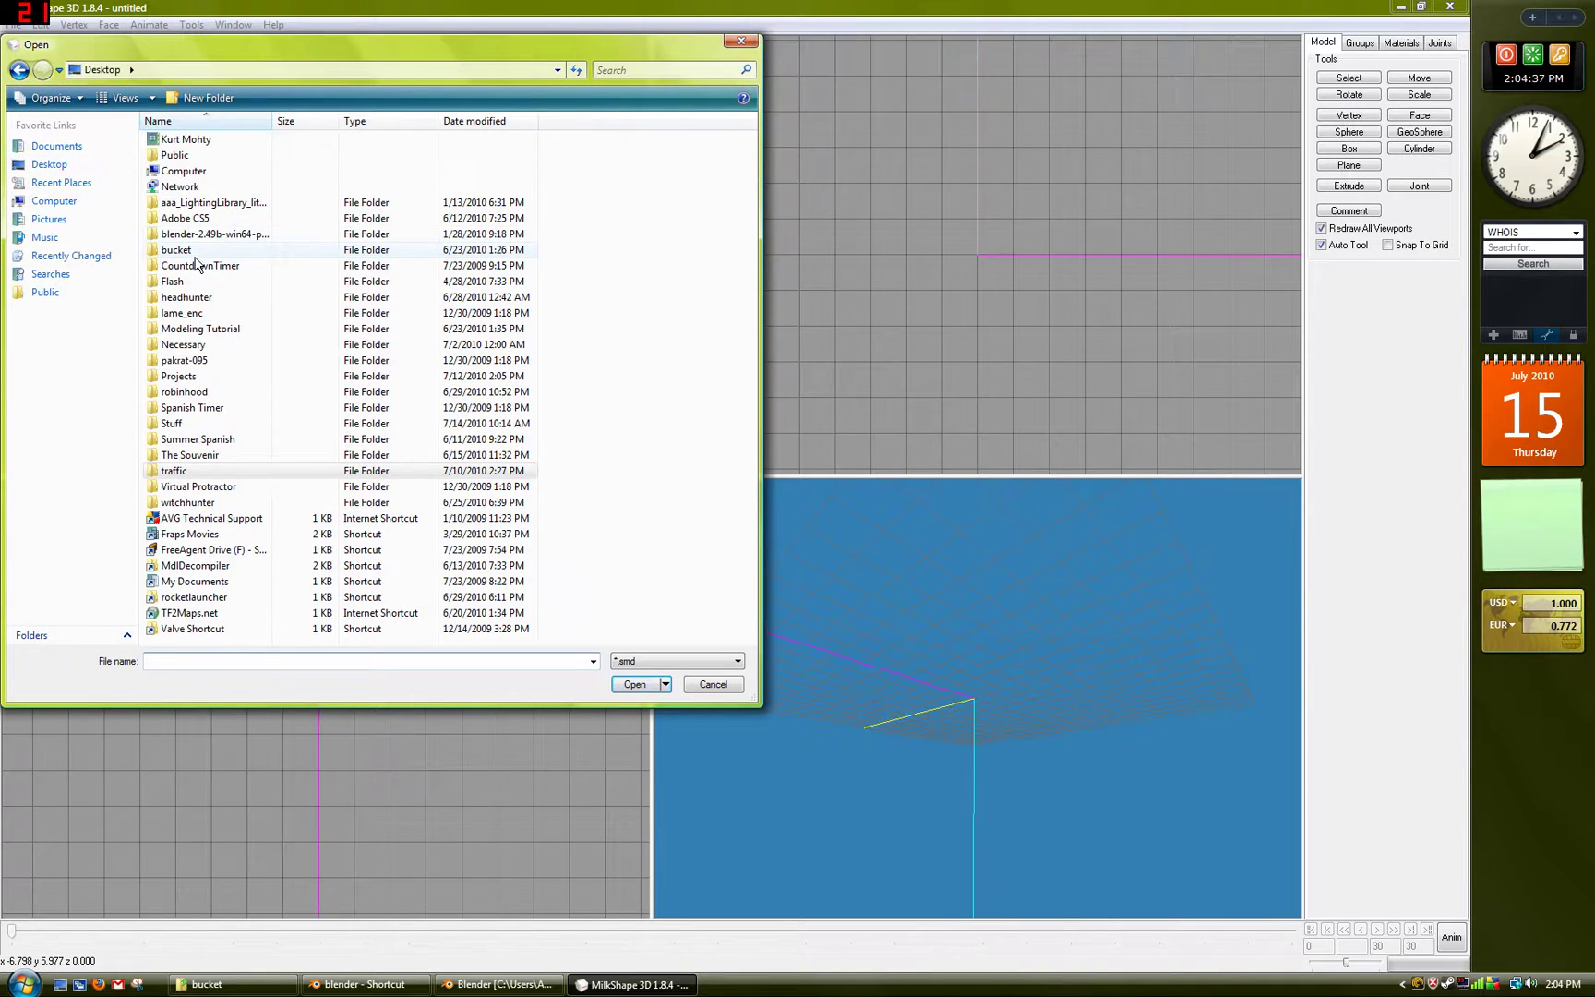
double_click(185, 250)
double_click(367, 141)
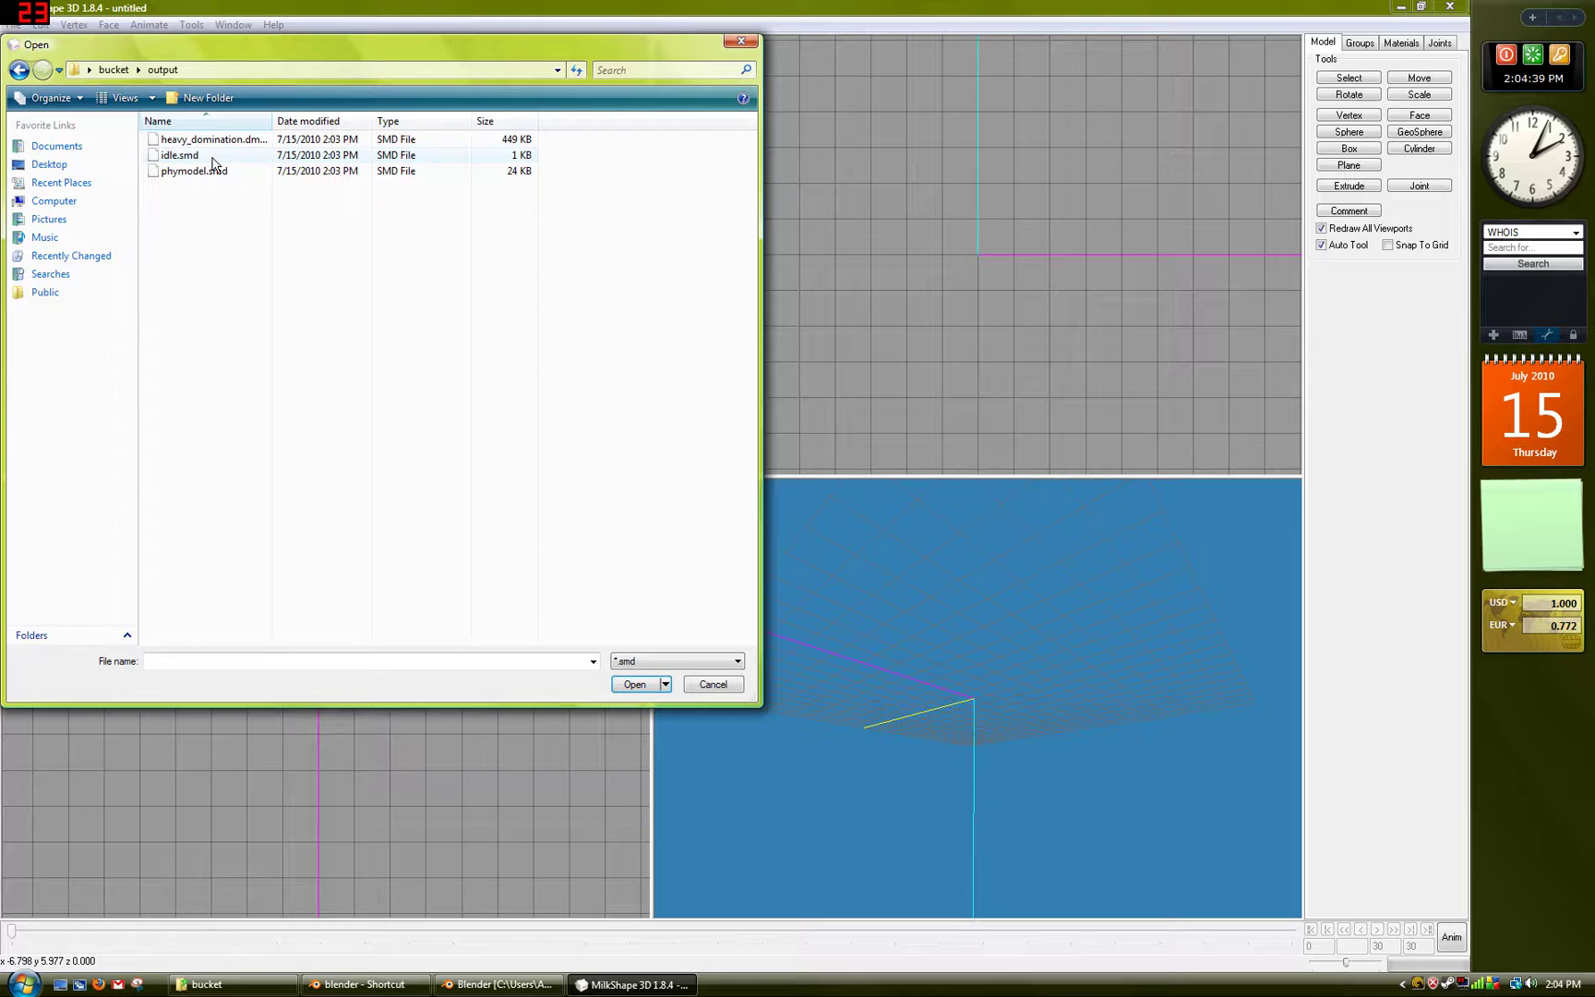
double_click(251, 146)
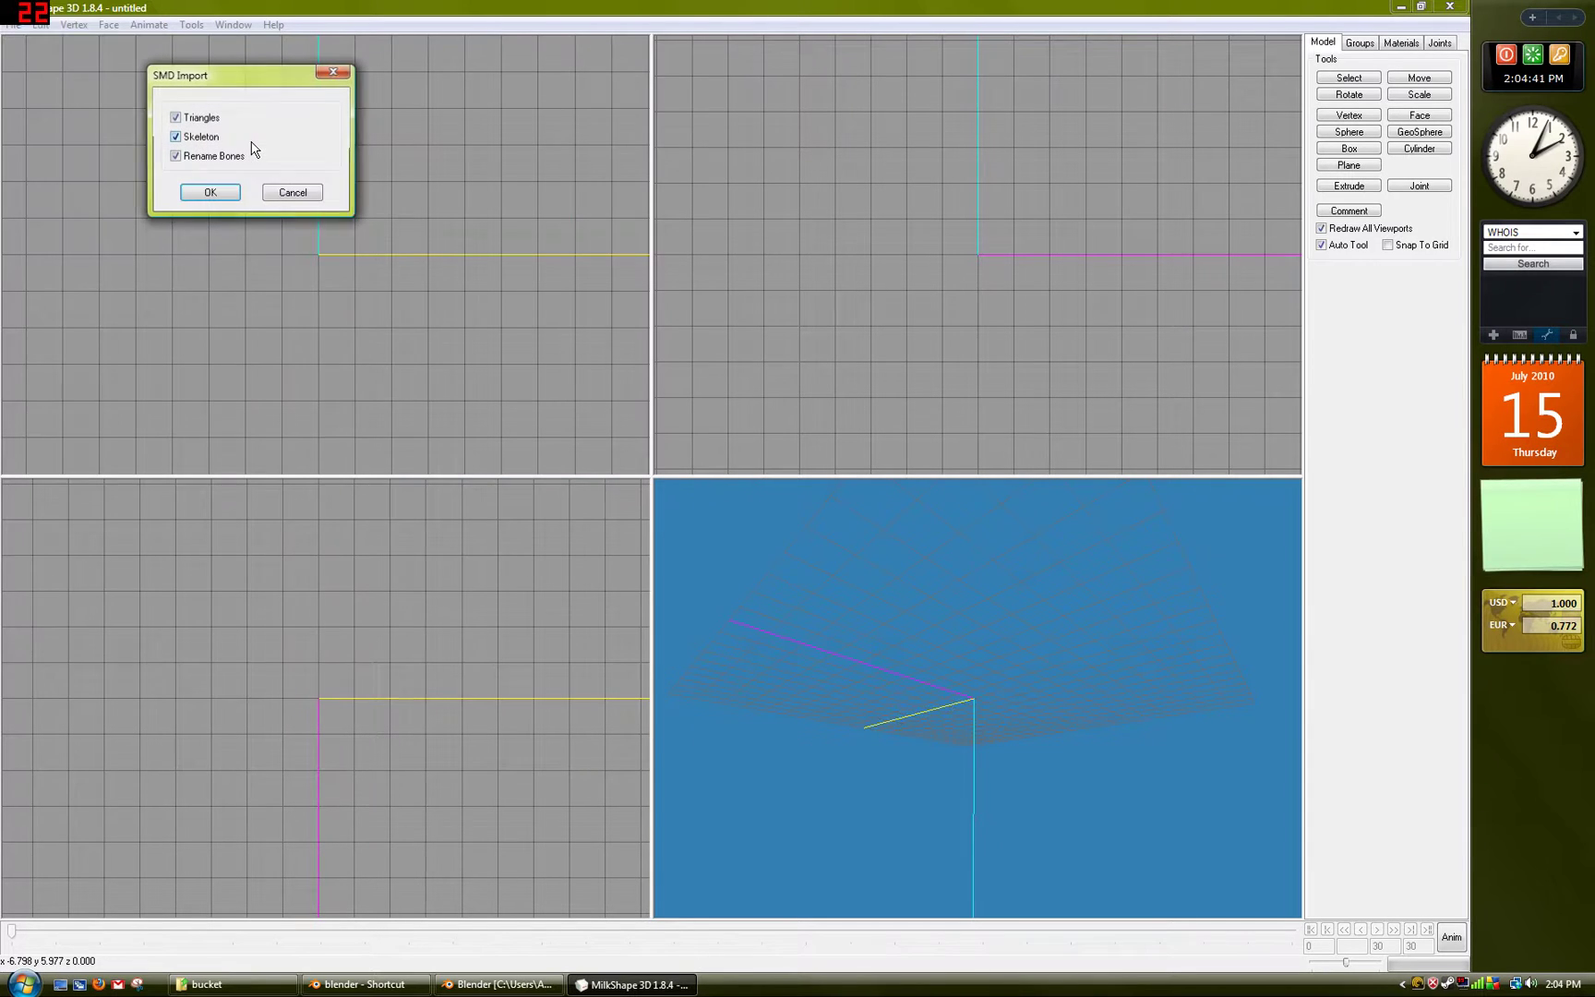
left_click(208, 201)
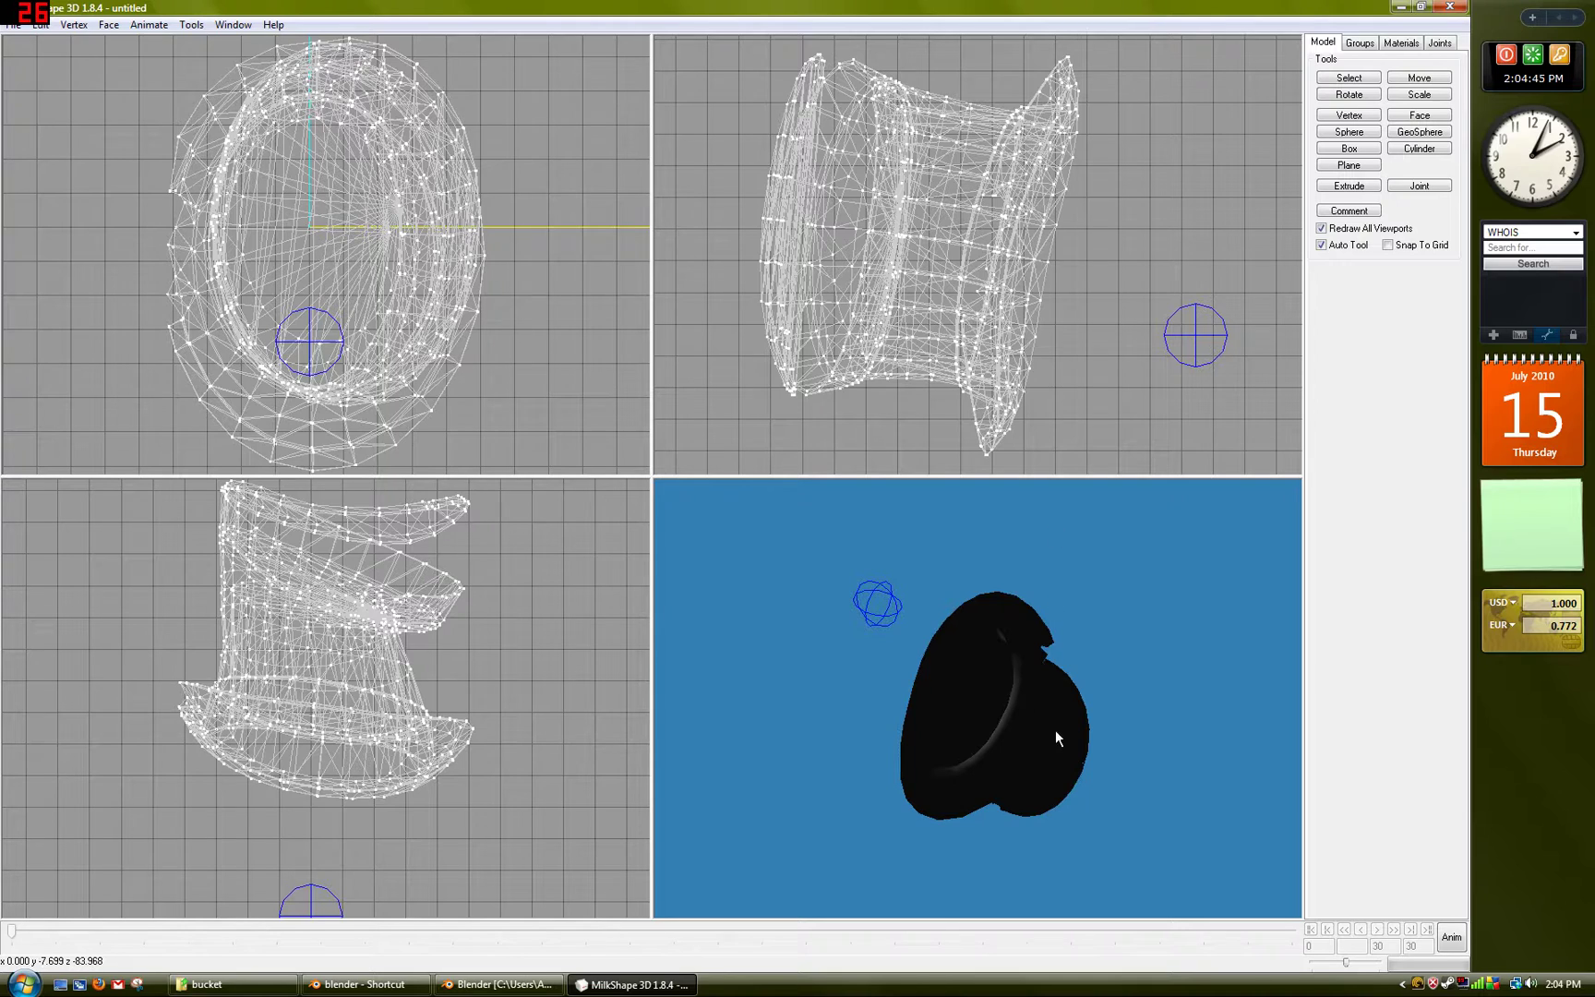
left_click_drag(1058, 737, 1100, 725)
mouse_move(754, 701)
left_mouse_down()
mouse_move(773, 673)
mouse_move(741, 716)
mouse_move(719, 708)
mouse_move(787, 705)
mouse_move(780, 693)
left_mouse_up()
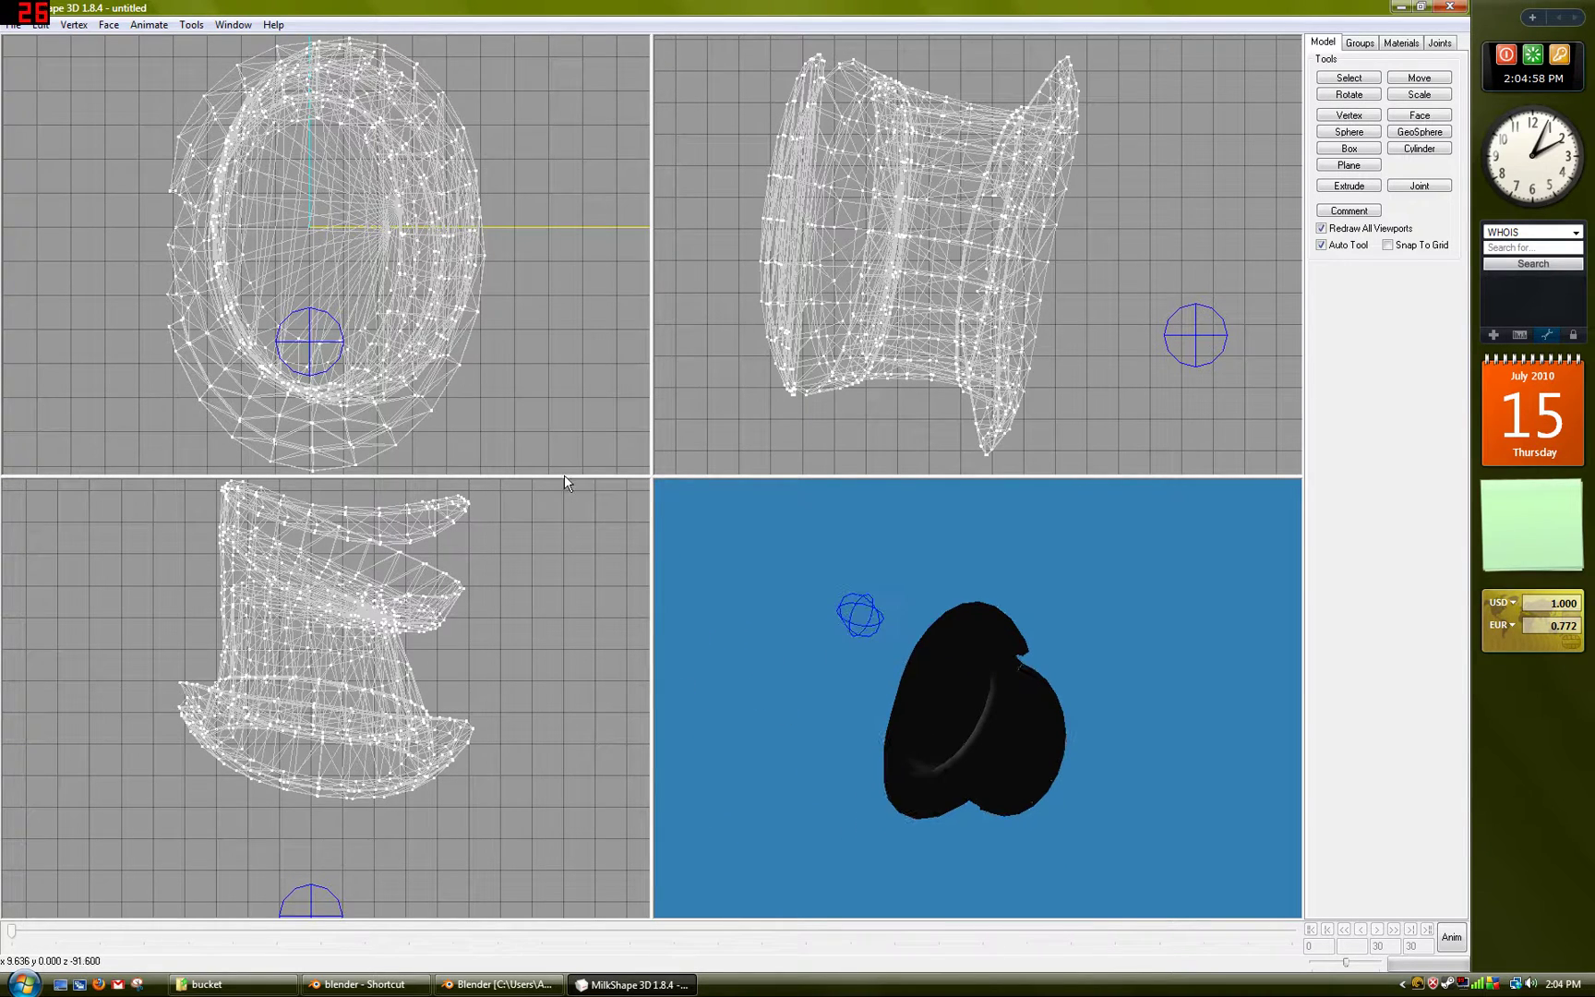
Import bucket.smd from the bucket folder as a second Half-Life SMD model.
left_click(13, 28)
mouse_move(92, 150)
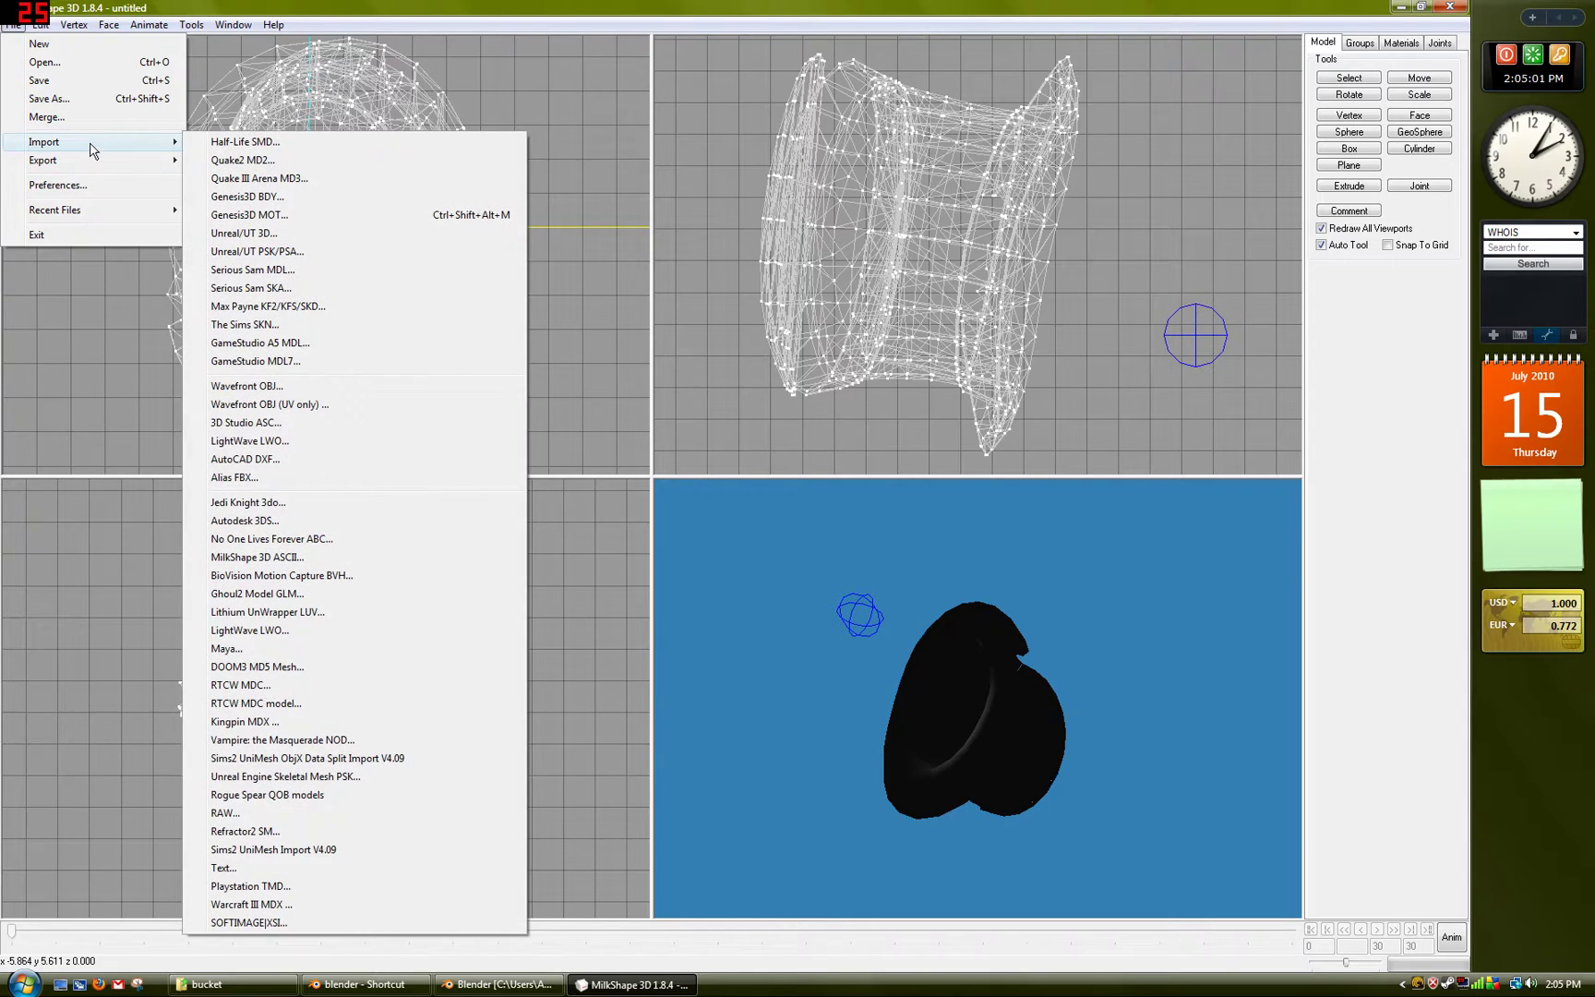
left_click(221, 141)
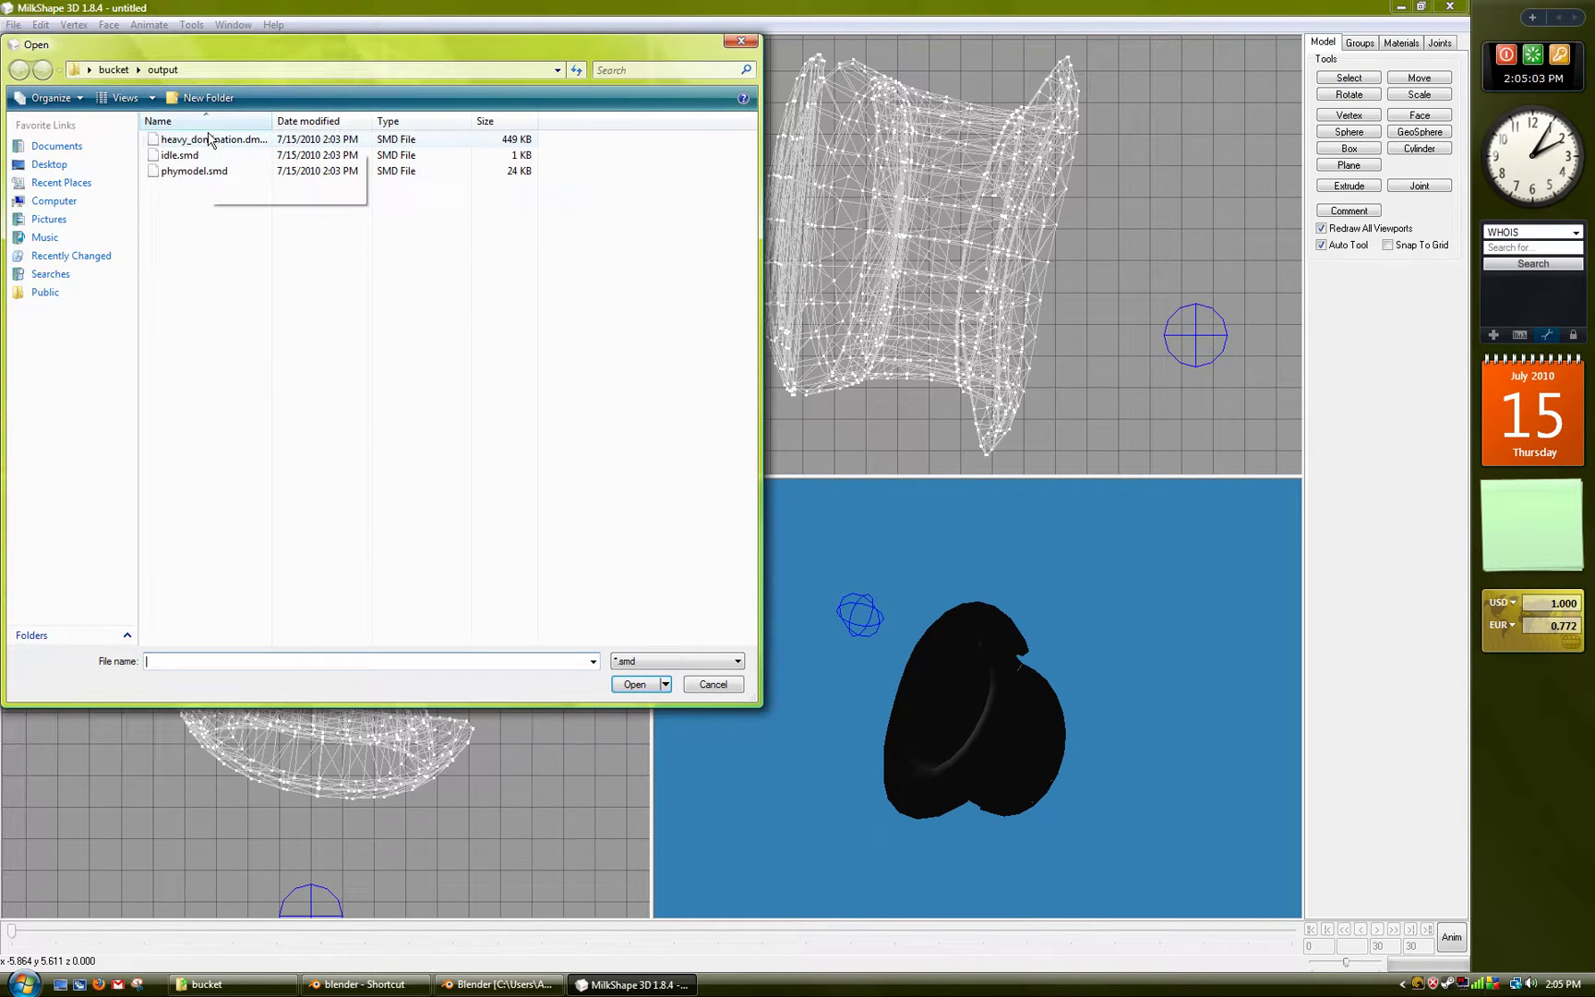
left_click(114, 69)
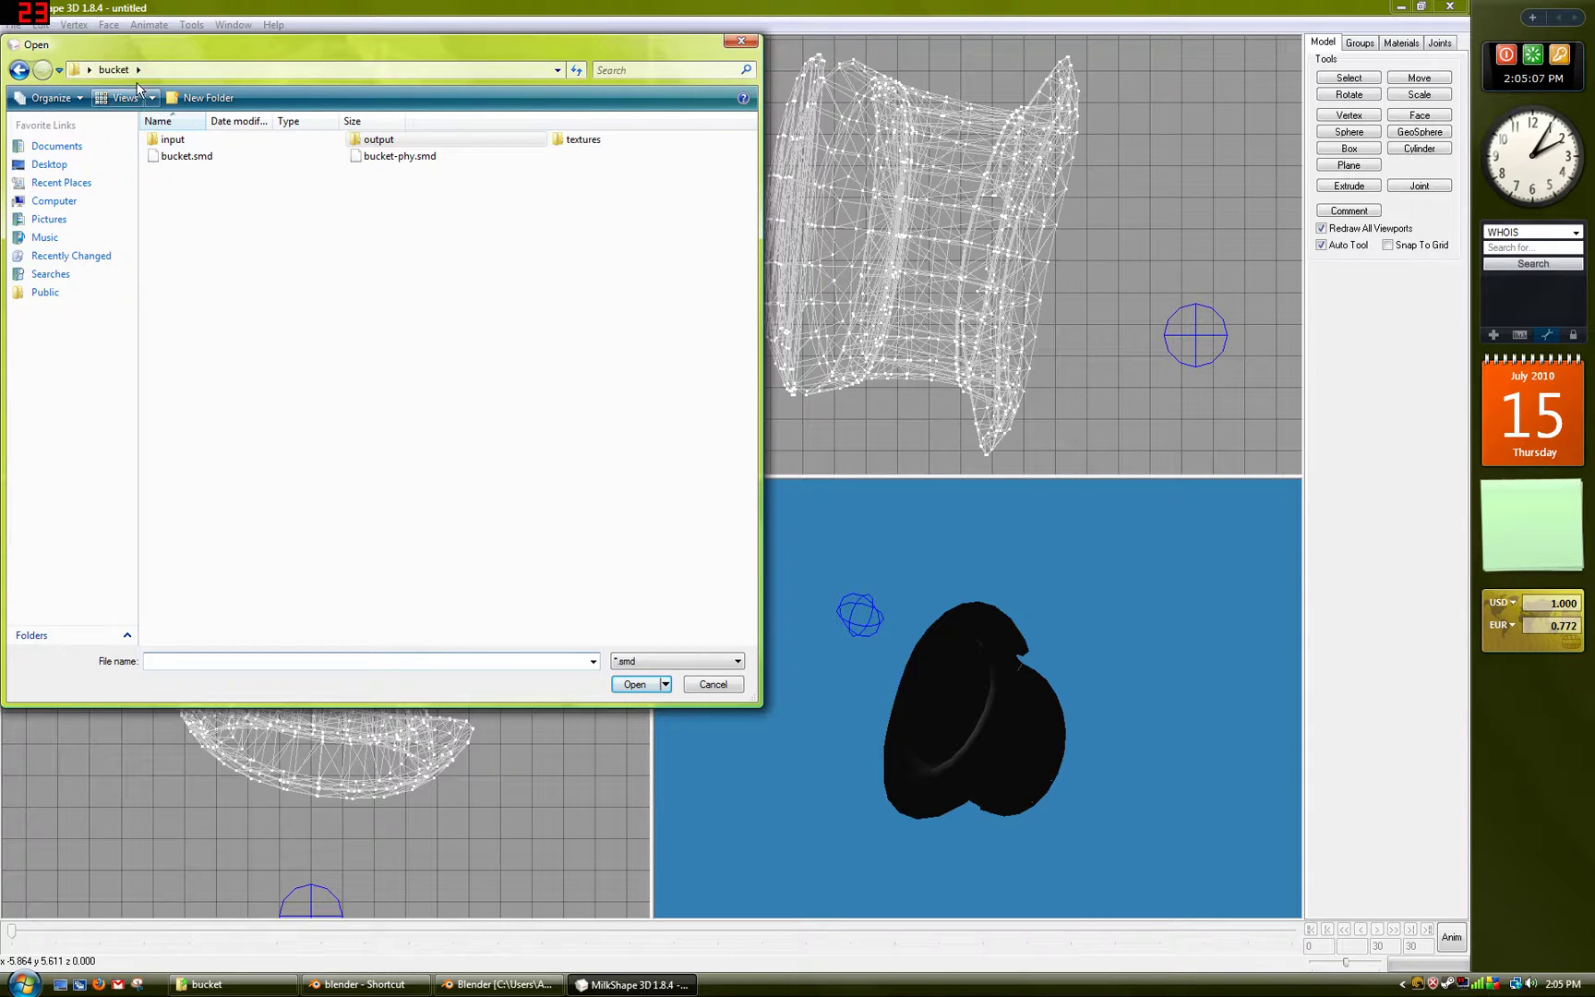
double_click(186, 156)
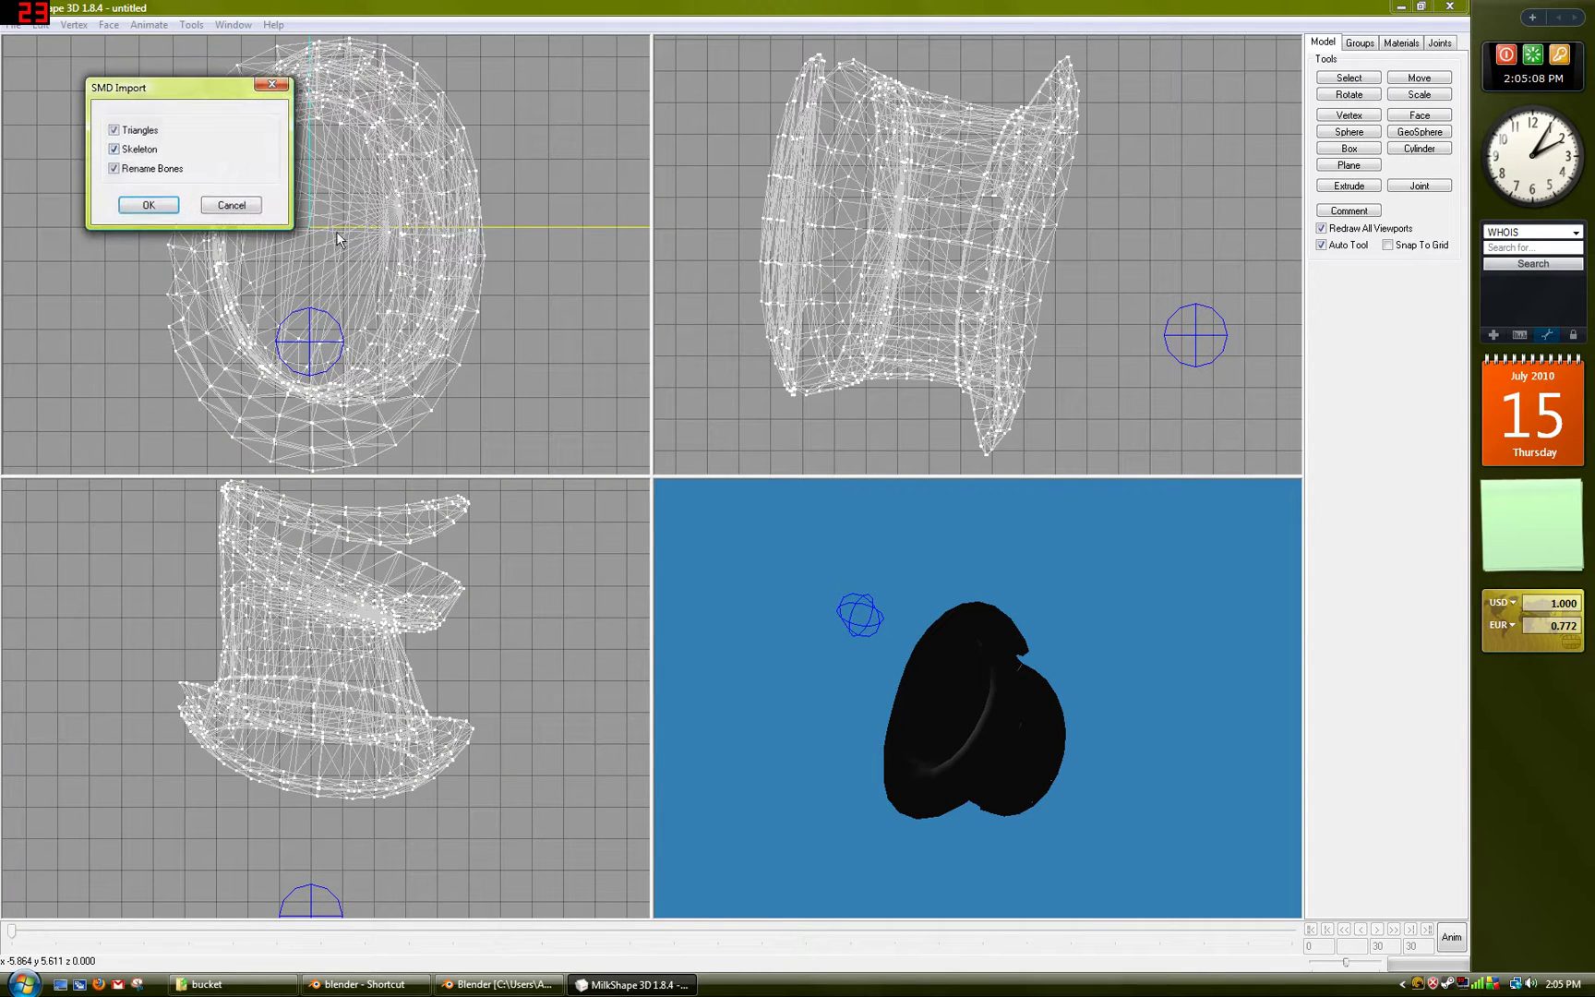
left_click(145, 207)
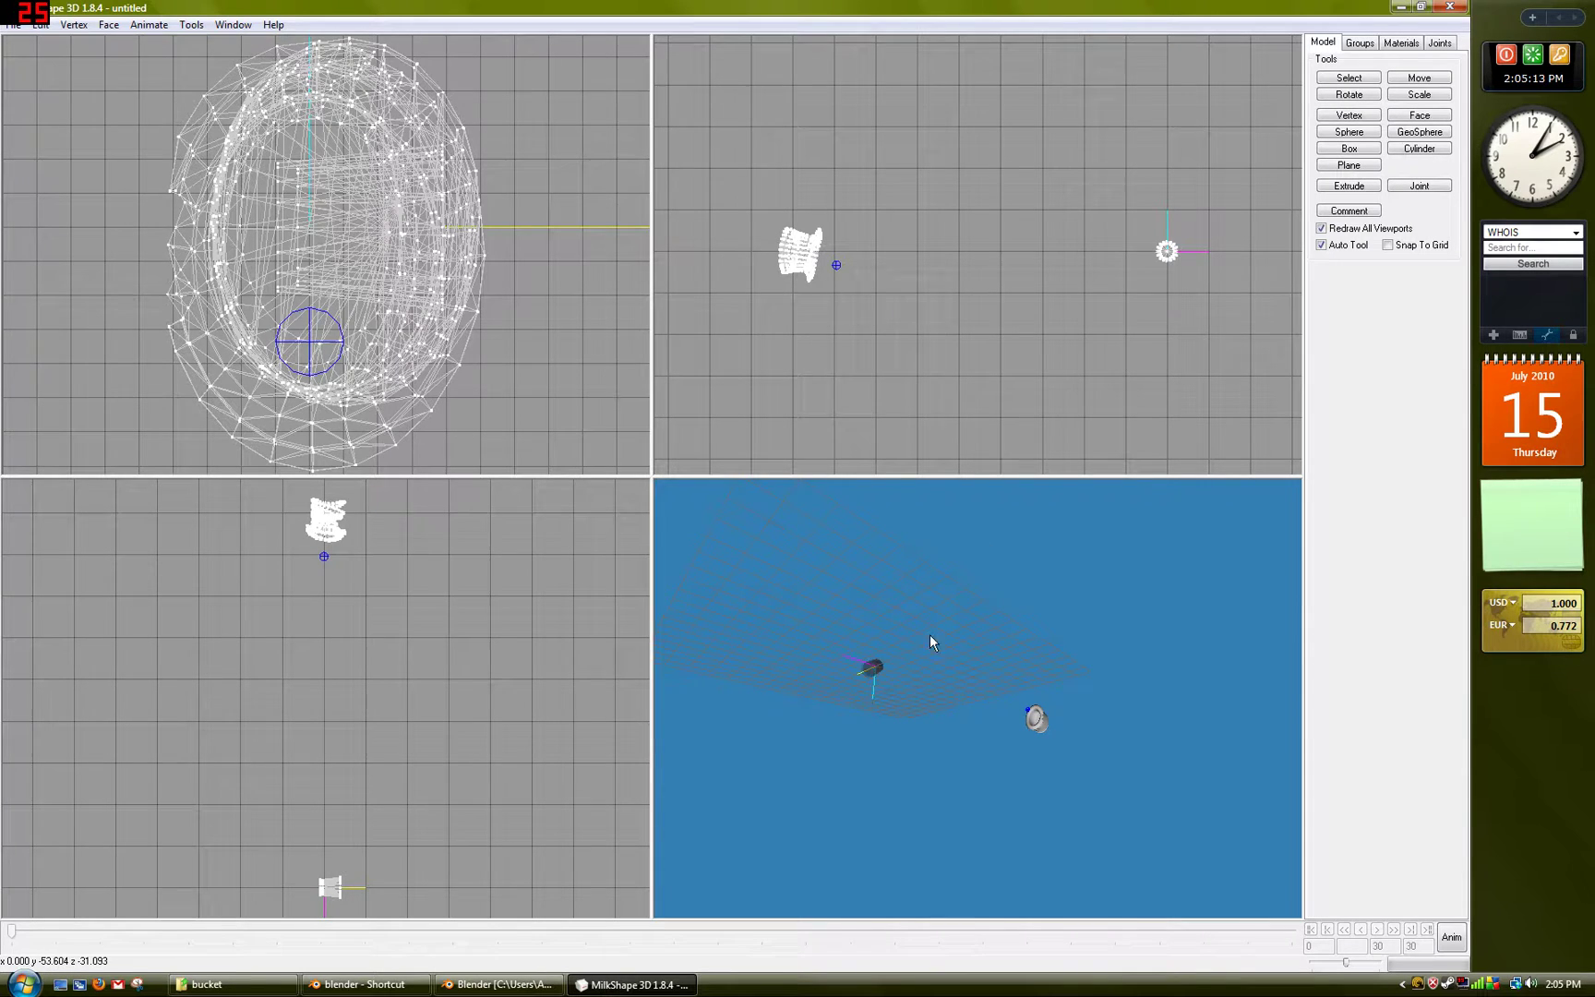
left_click_drag(930, 634, 1065, 496)
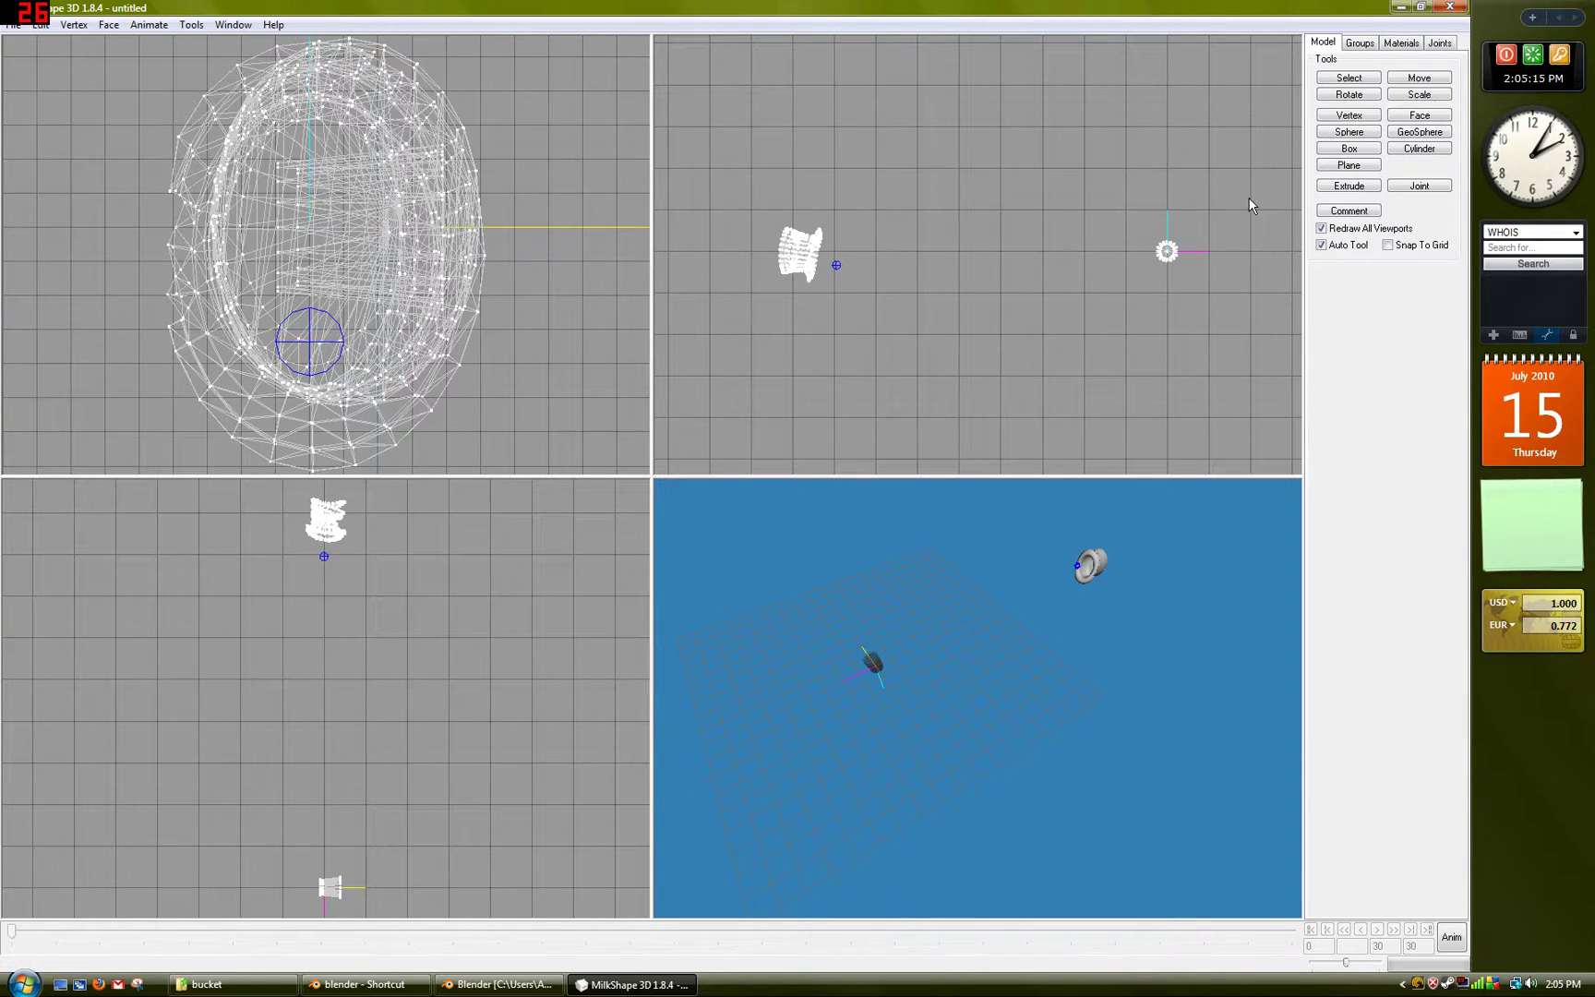
Select the bucket.tga group's faces and move them to the left.
left_click(1361, 46)
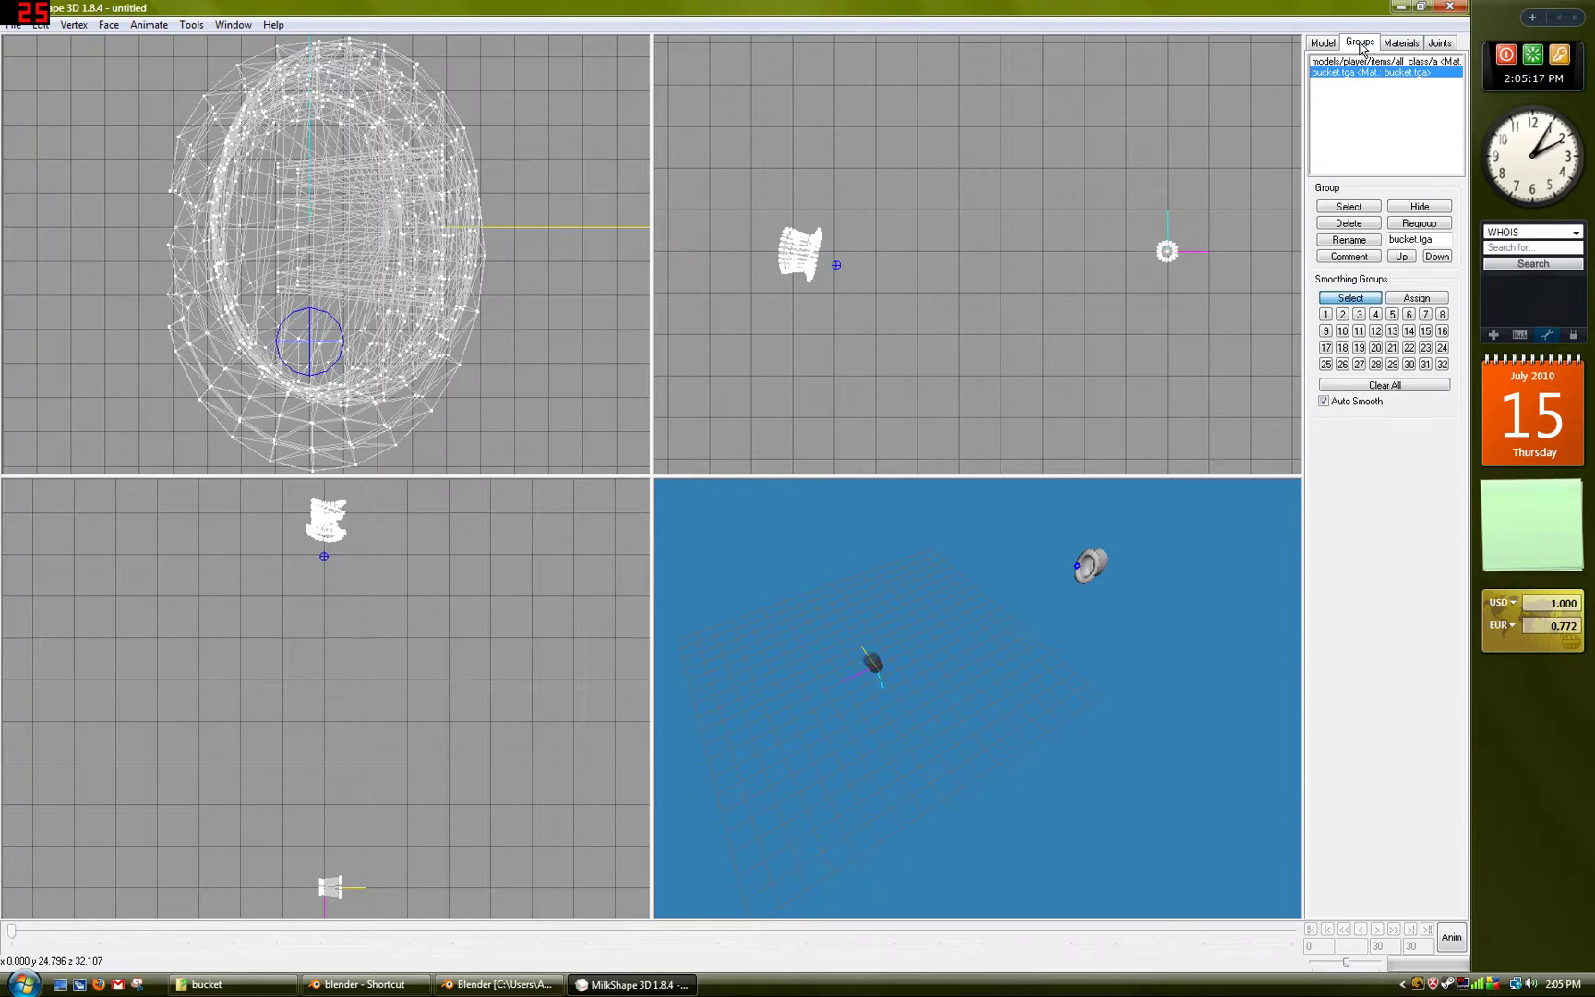
double_click(1367, 73)
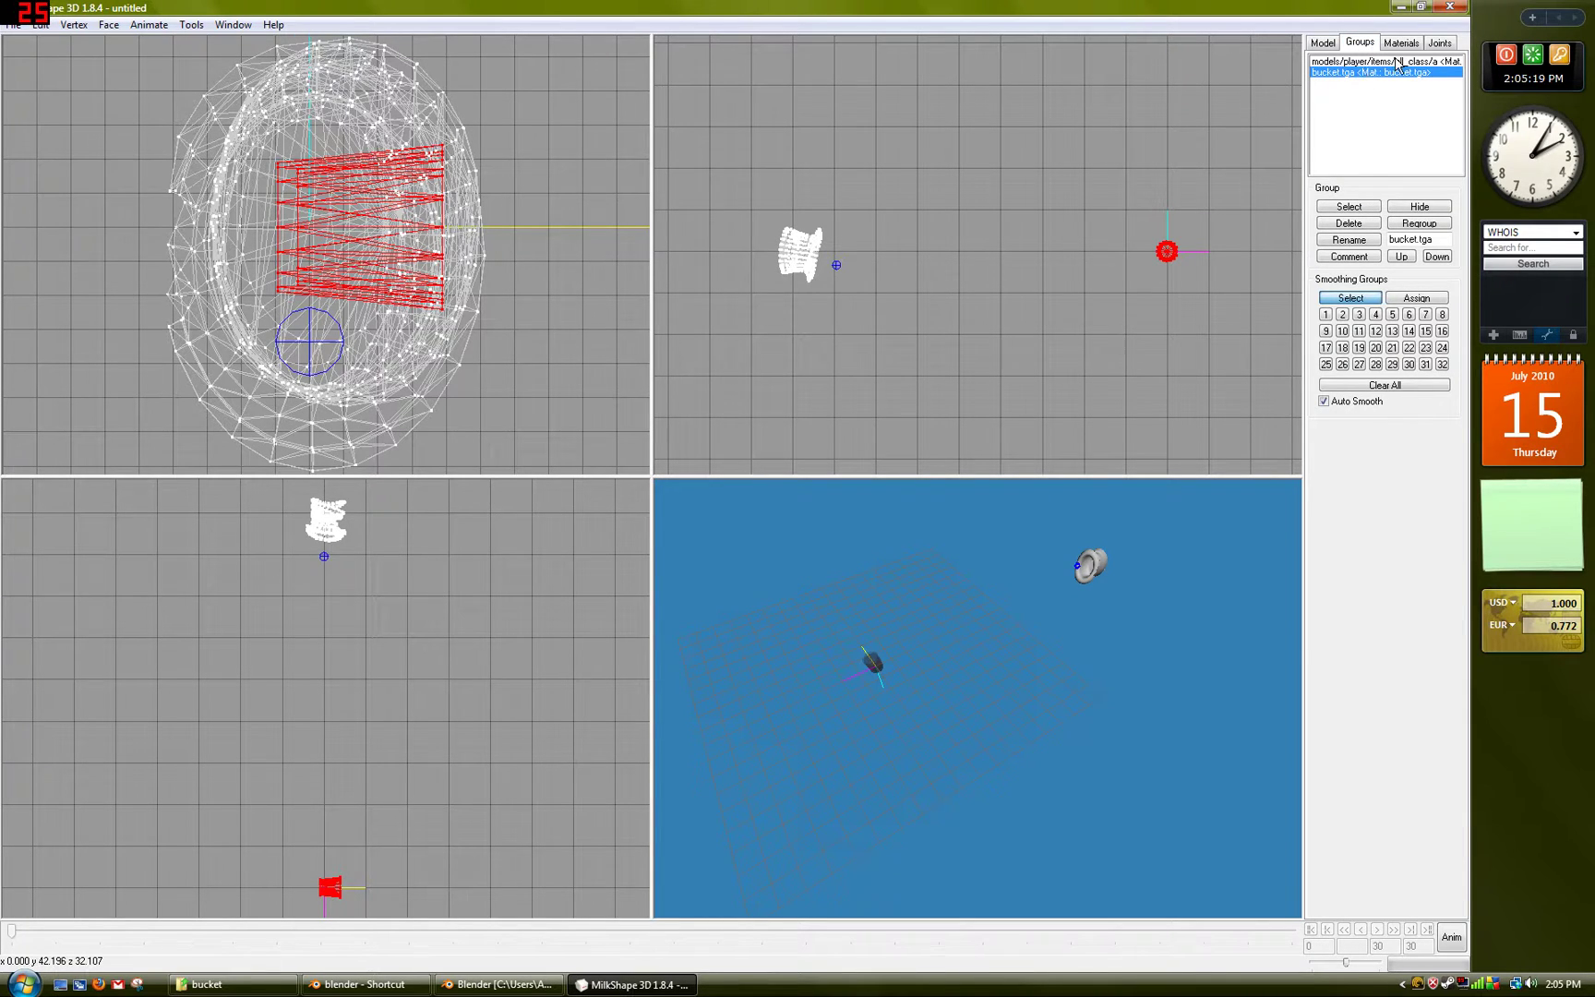
left_click(1336, 47)
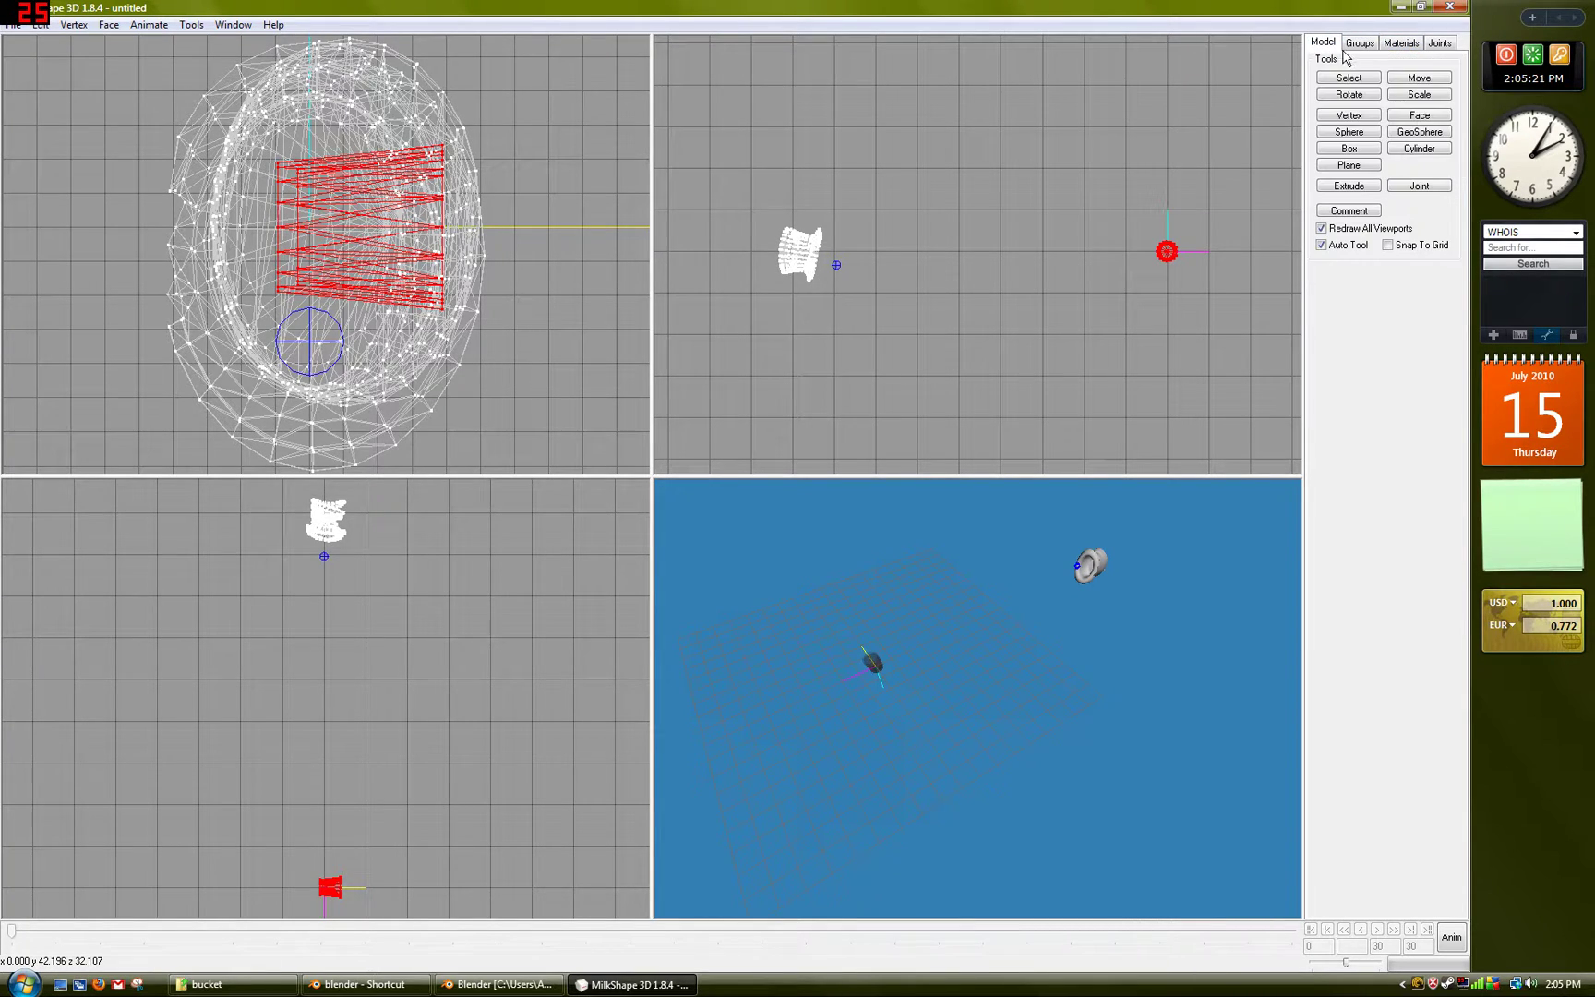
left_click(1420, 79)
left_click_drag(1163, 268, 848, 273)
Rotate the bucket group three times by 90 degrees around Y.
left_click(1348, 78)
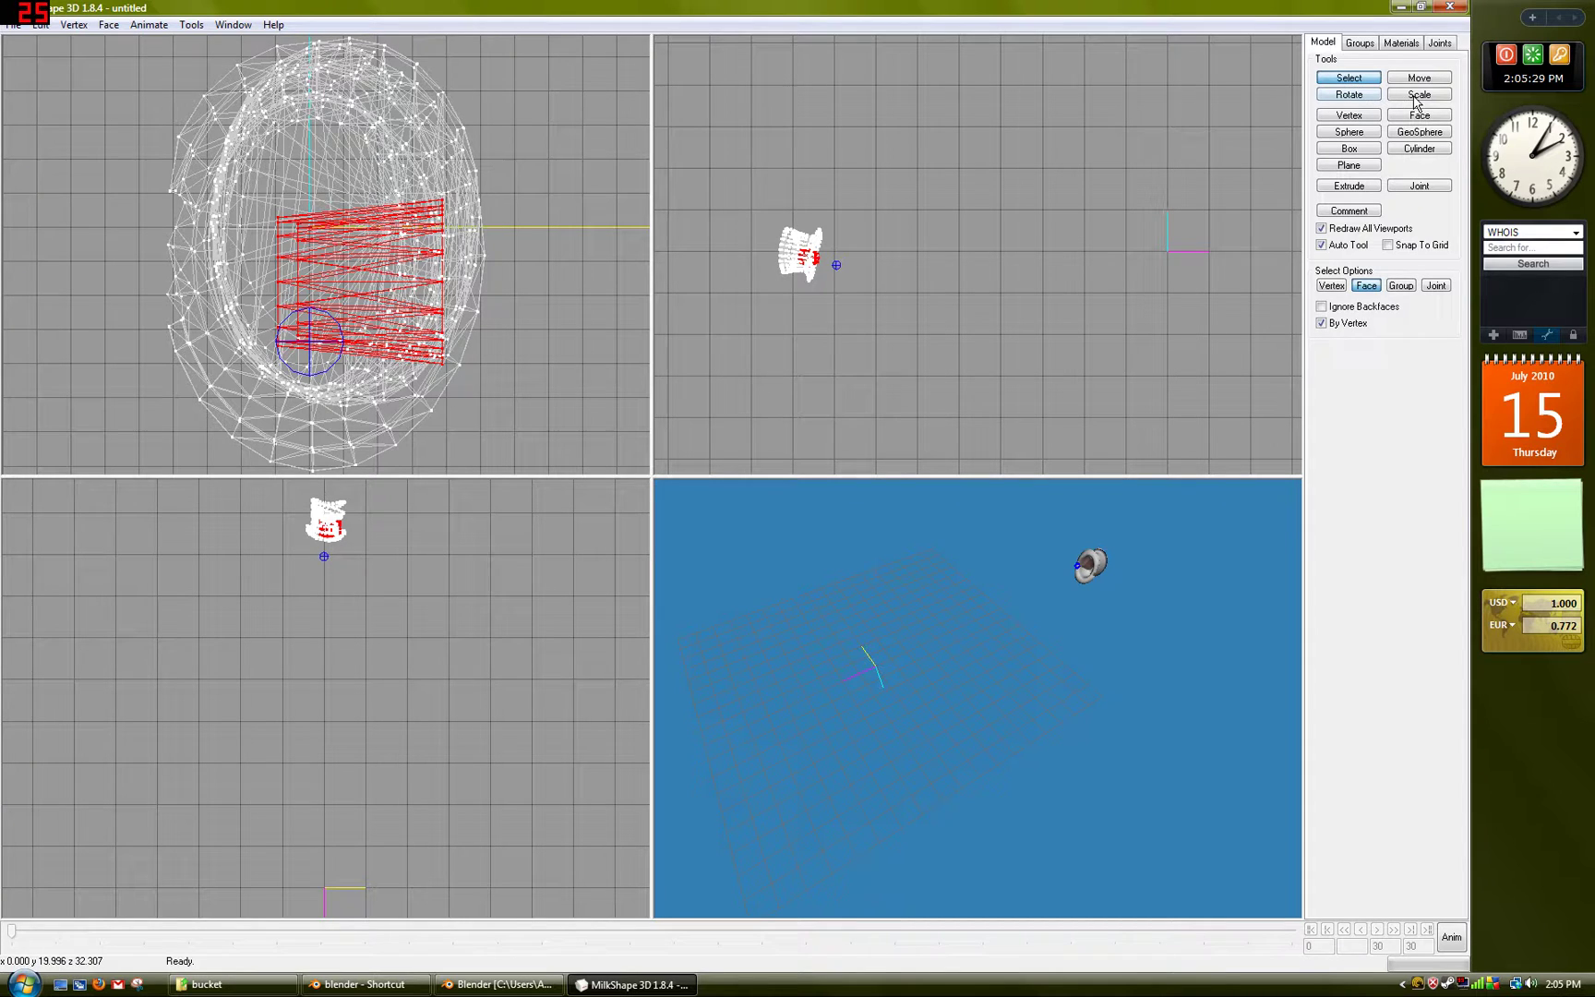
left_click(1355, 96)
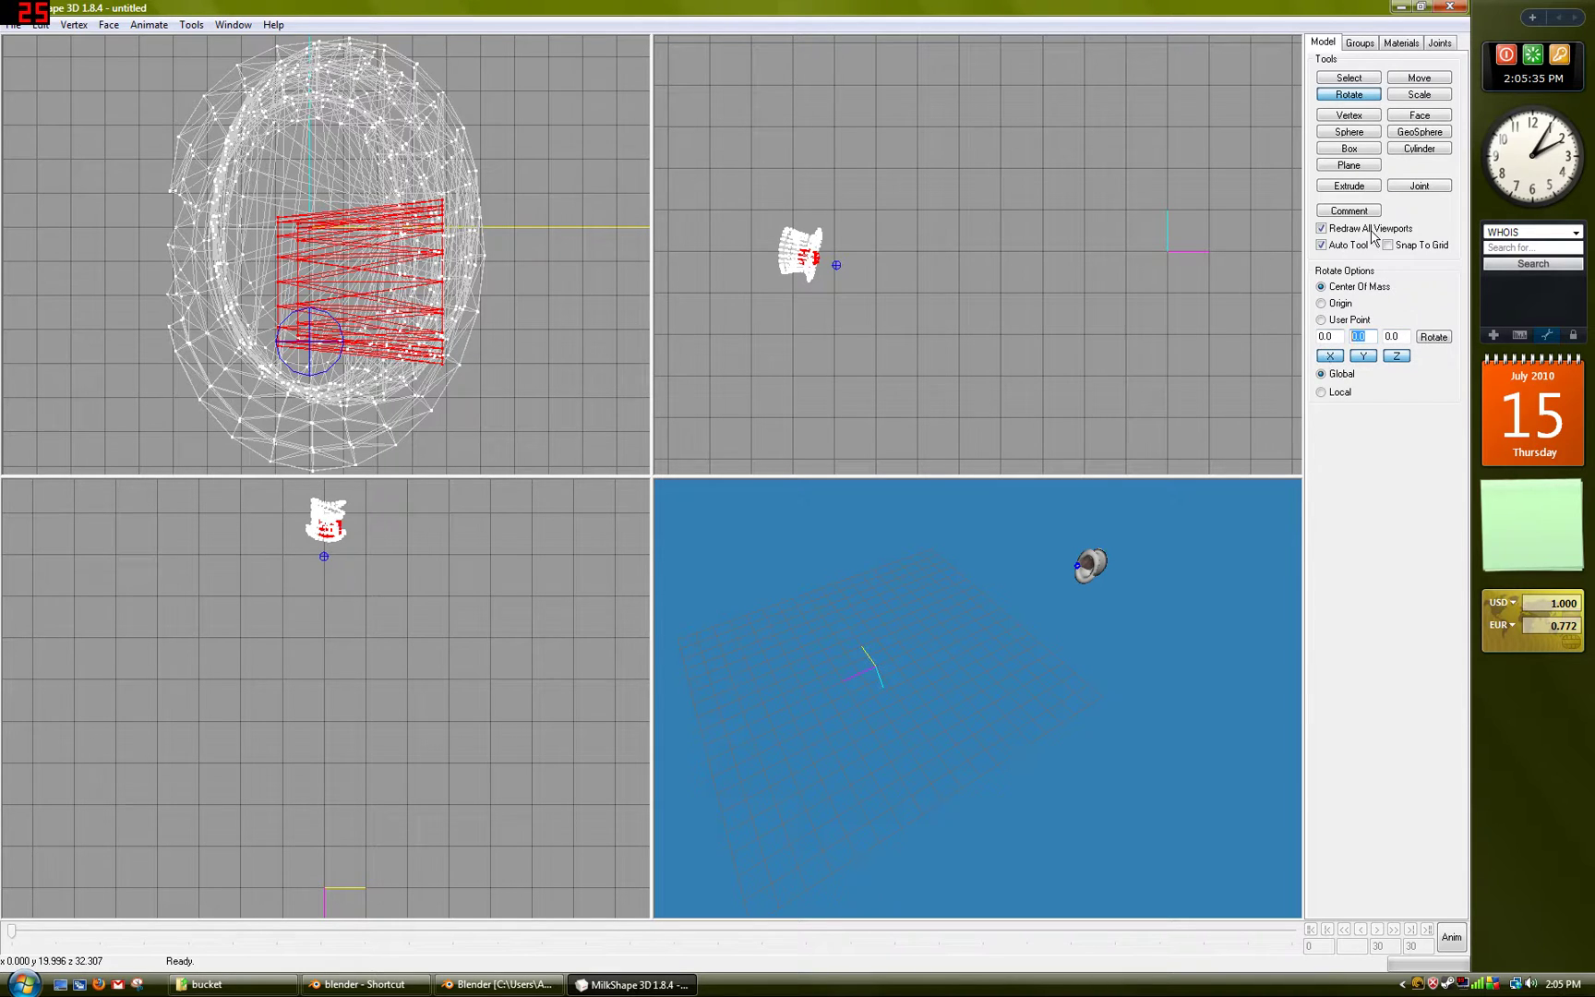
type("90")
left_click(1434, 337)
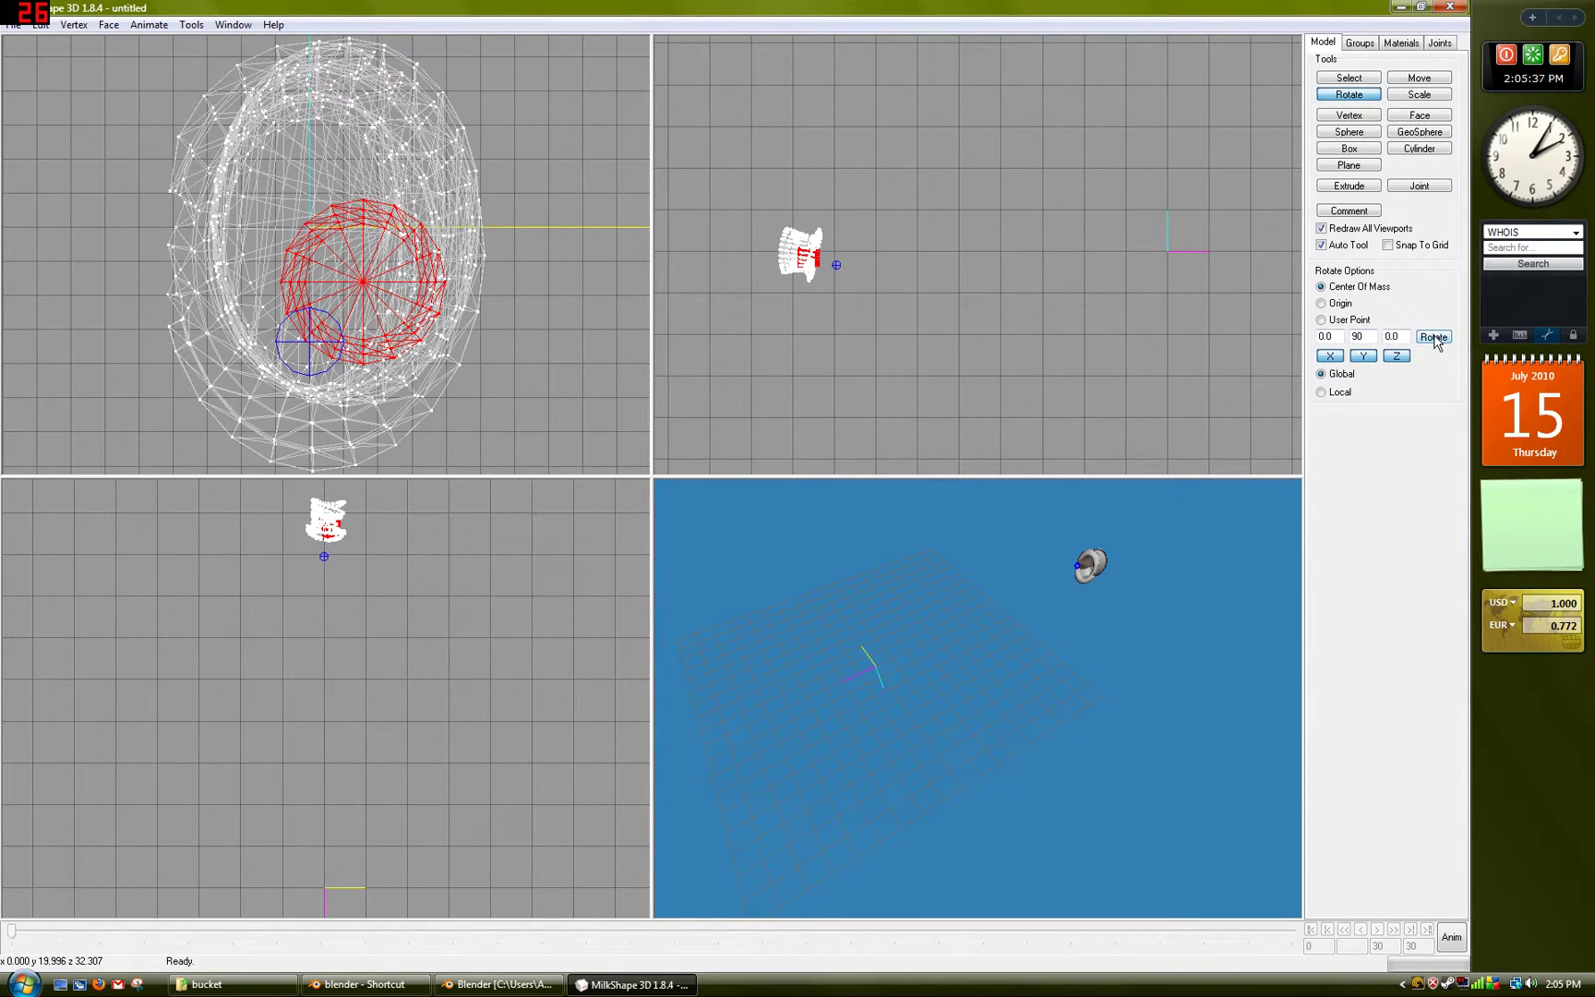
left_click(1433, 337)
left_click(1434, 337)
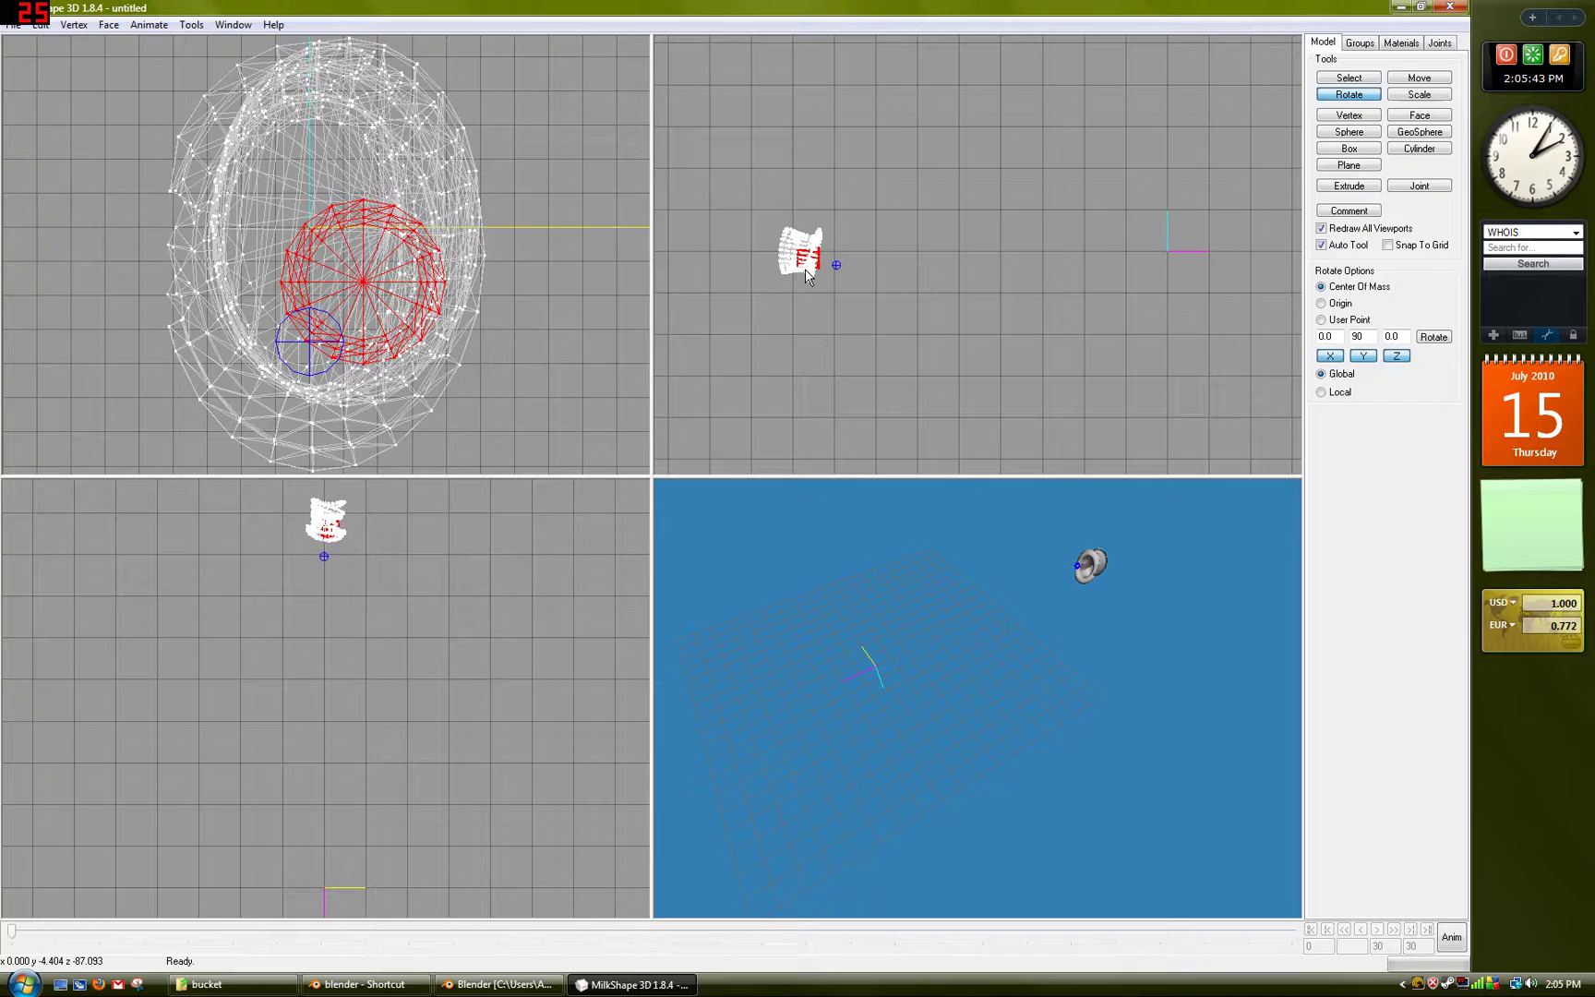
Fine-tune the bucket mesh's rotation in the side view to line up with the hat.
scroll(809, 280, "down", 2)
right_click_drag(811, 285, 1093, 310)
scroll(1090, 305, "down", 5)
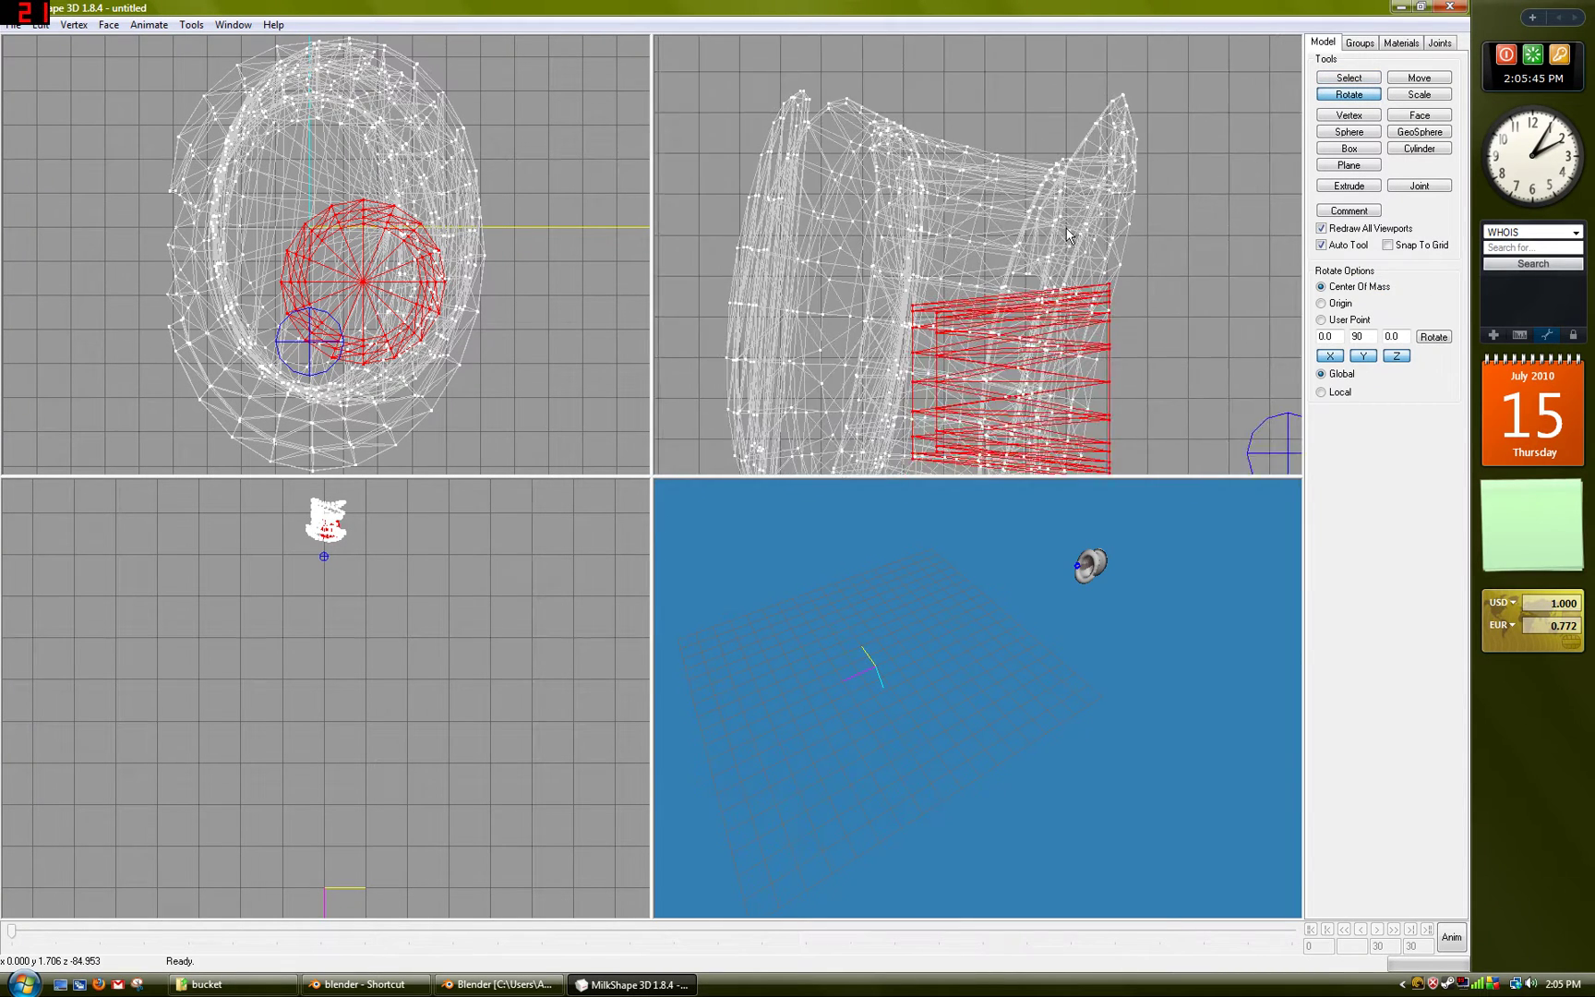
right_click_drag(1068, 235, 1051, 110)
left_click(1349, 78)
left_click(1348, 94)
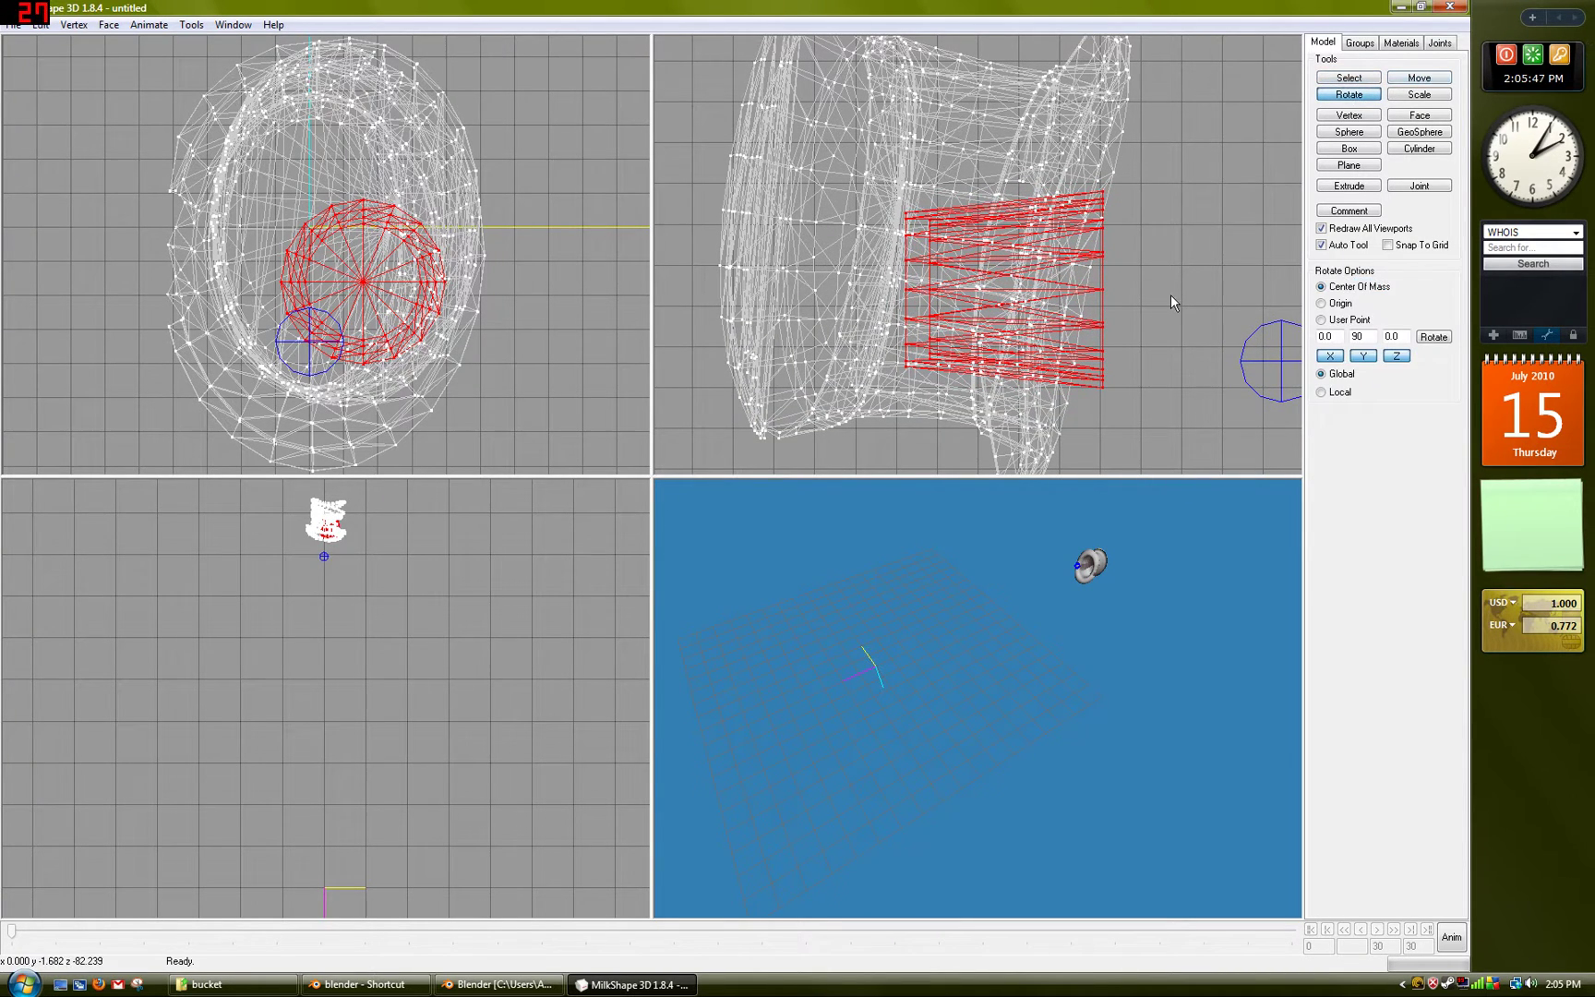
mouse_move(1171, 294)
left_mouse_down()
mouse_move(1186, 355)
mouse_move(1173, 285)
left_mouse_up()
Shift the bucket mesh left so it sits inside the hat.
left_click(1349, 78)
left_click(1420, 94)
left_click(1420, 78)
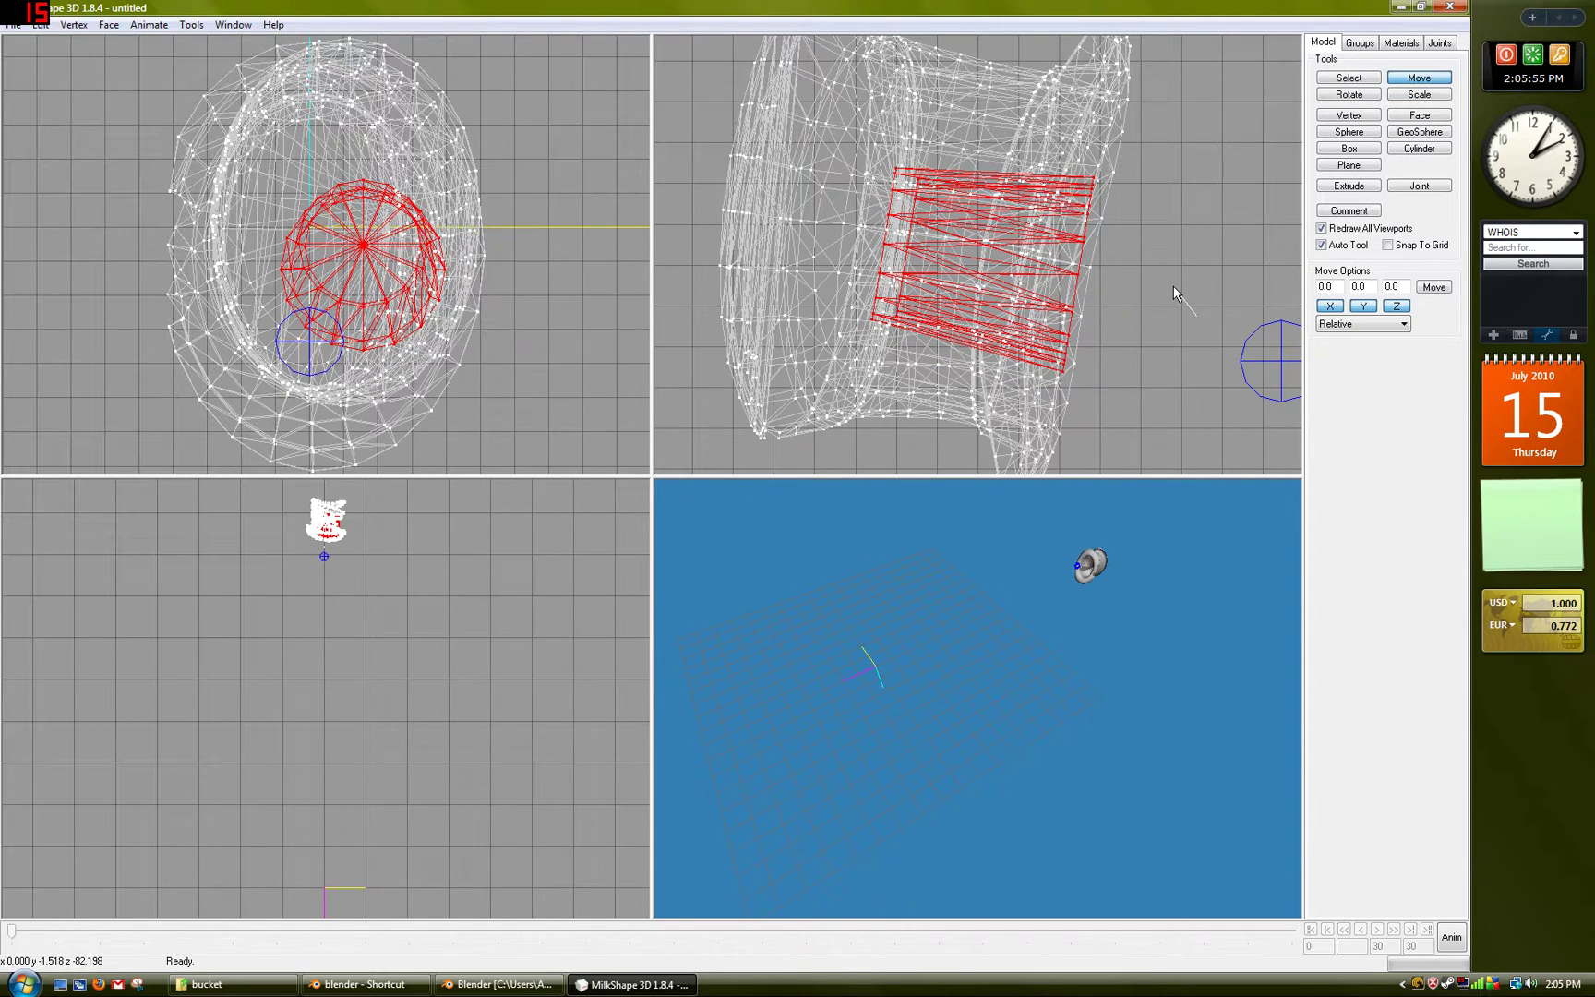
left_click(1349, 78)
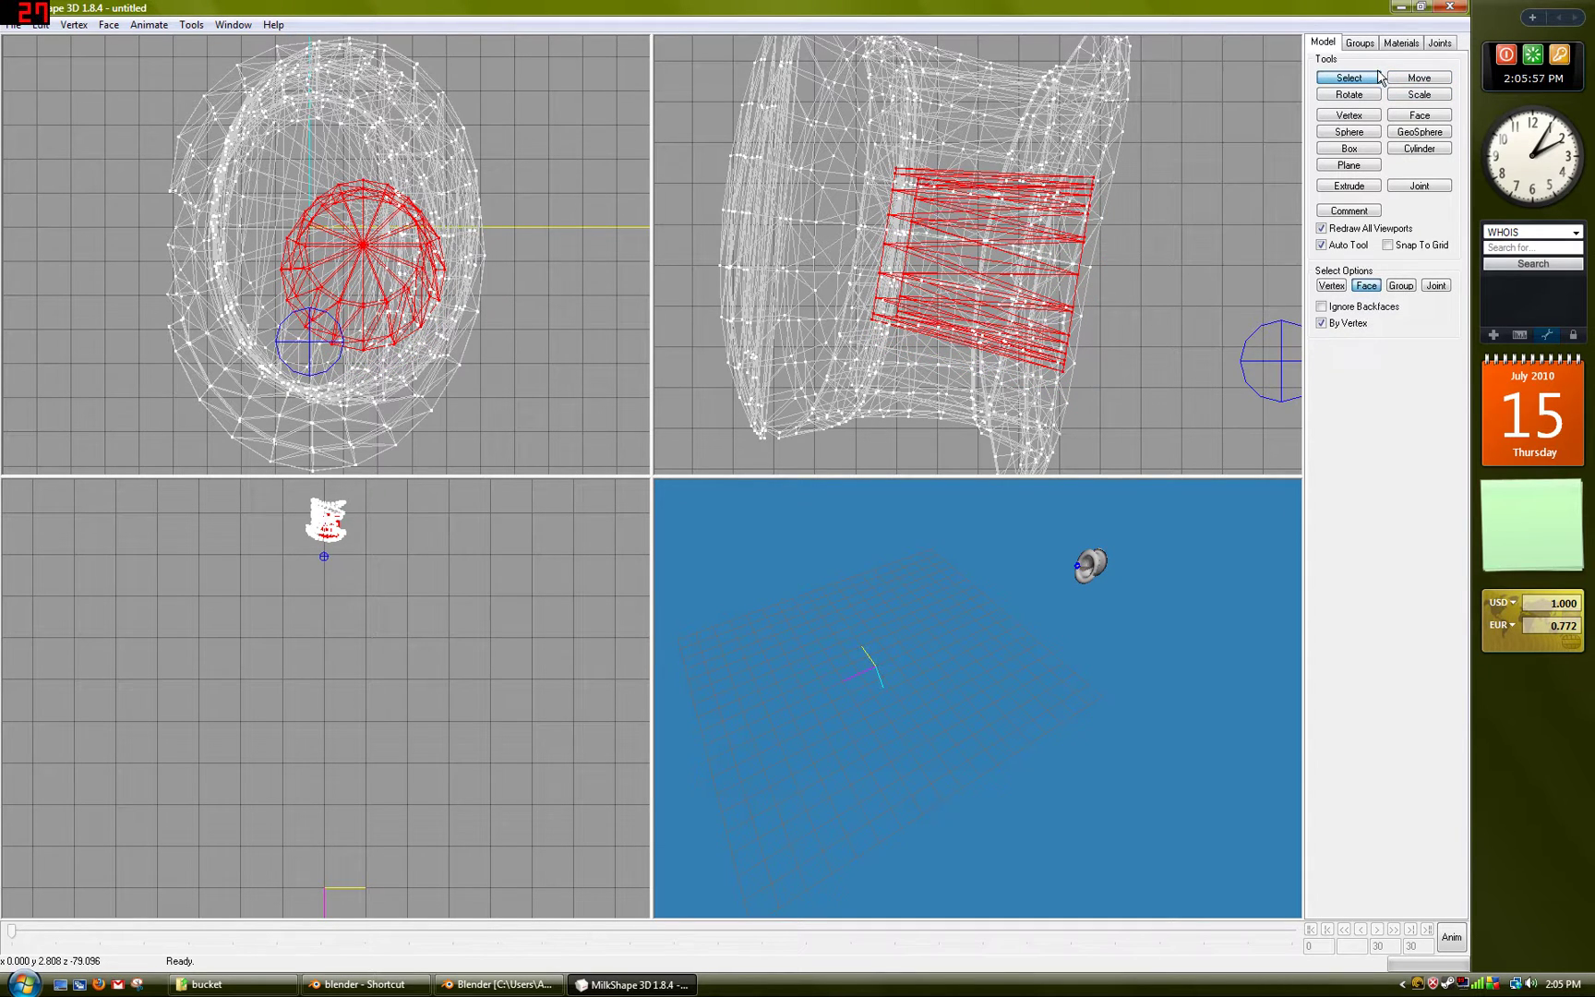
left_click(1420, 77)
left_click_drag(513, 320, 478, 314)
Scale the bucket mesh up by a 1.1 factor six times.
left_click(1418, 94)
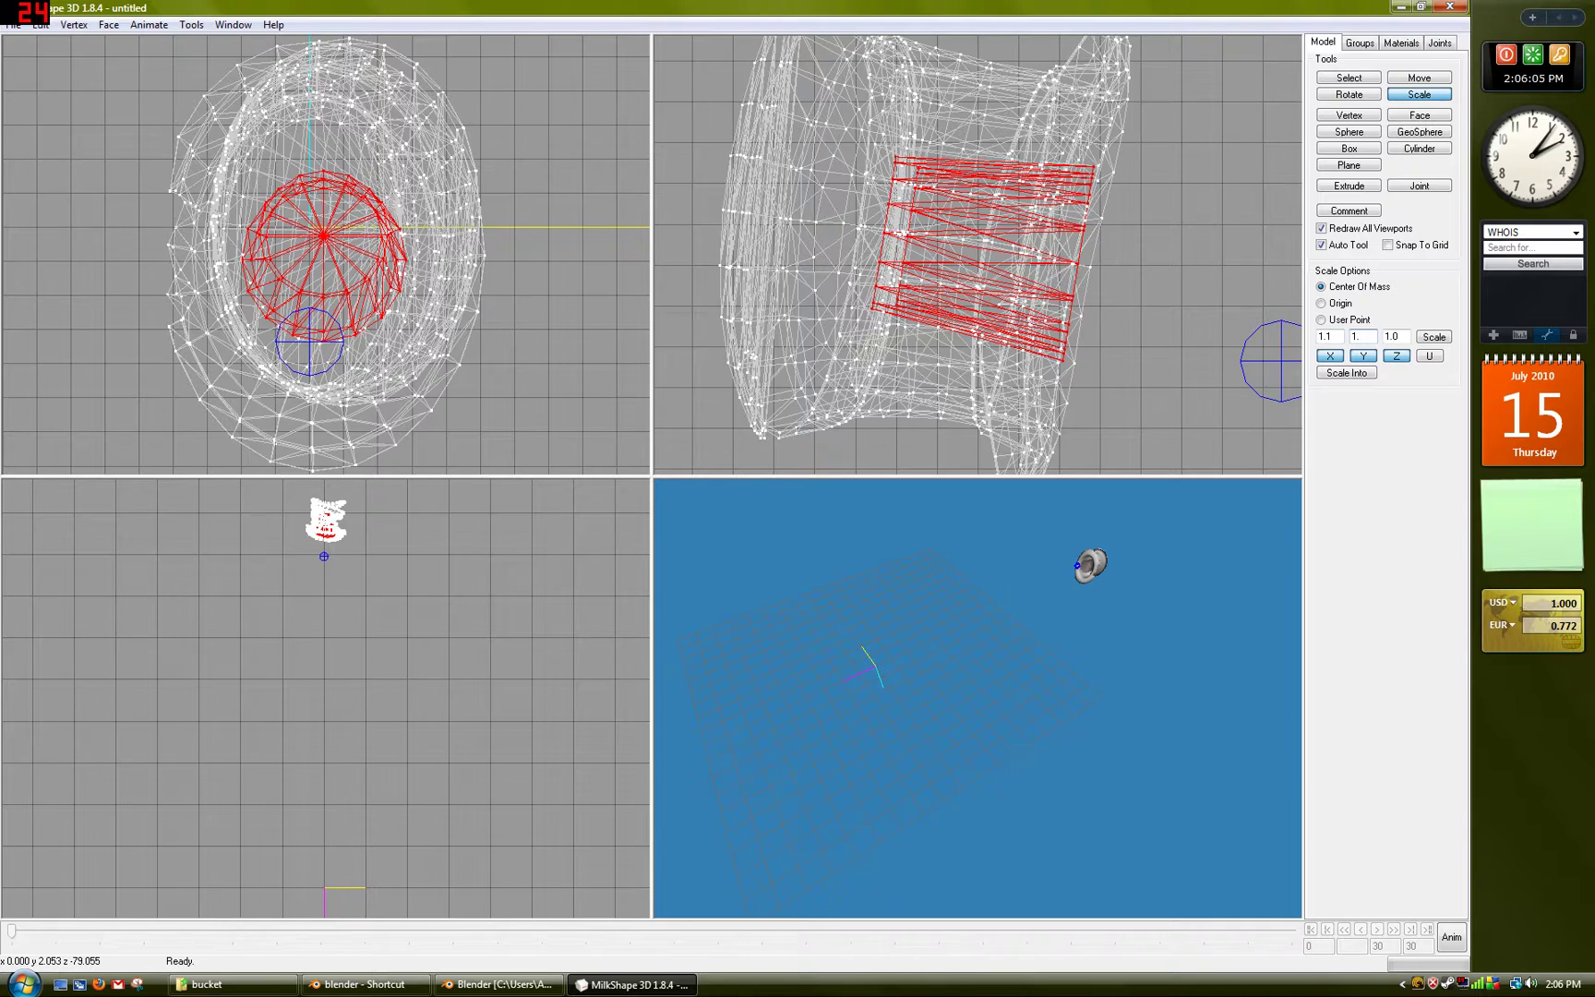
left_click(1437, 340)
left_click(1437, 340)
left_click(1438, 340)
left_click(1440, 340)
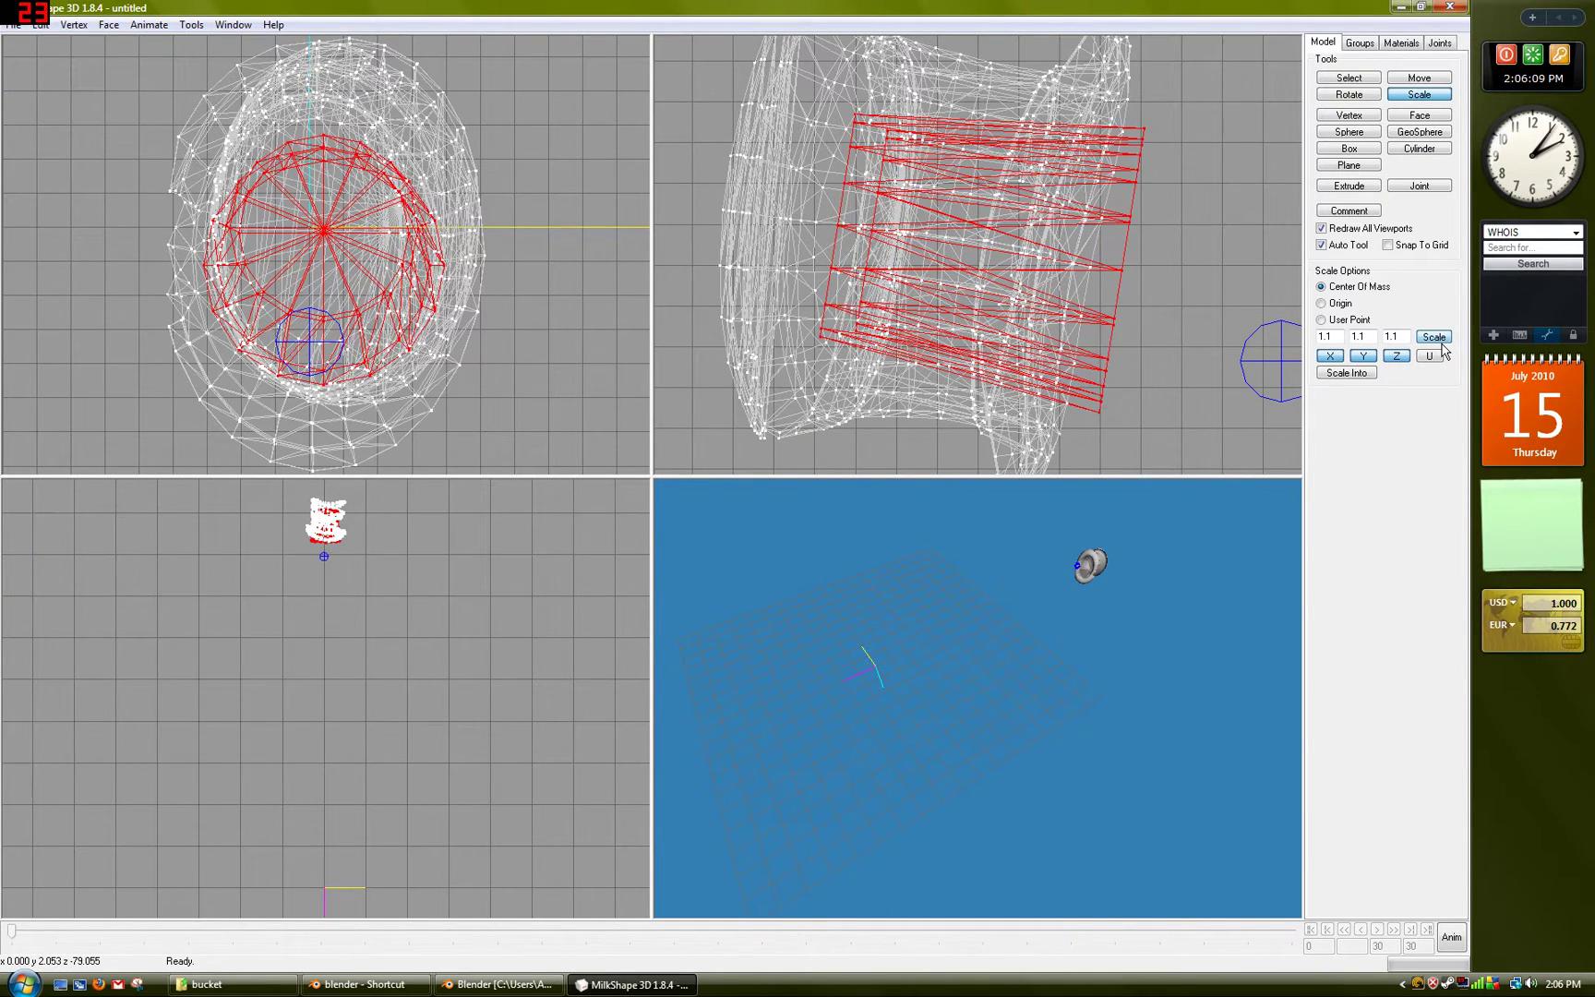
left_click(1441, 340)
left_click(1440, 340)
left_click(1440, 339)
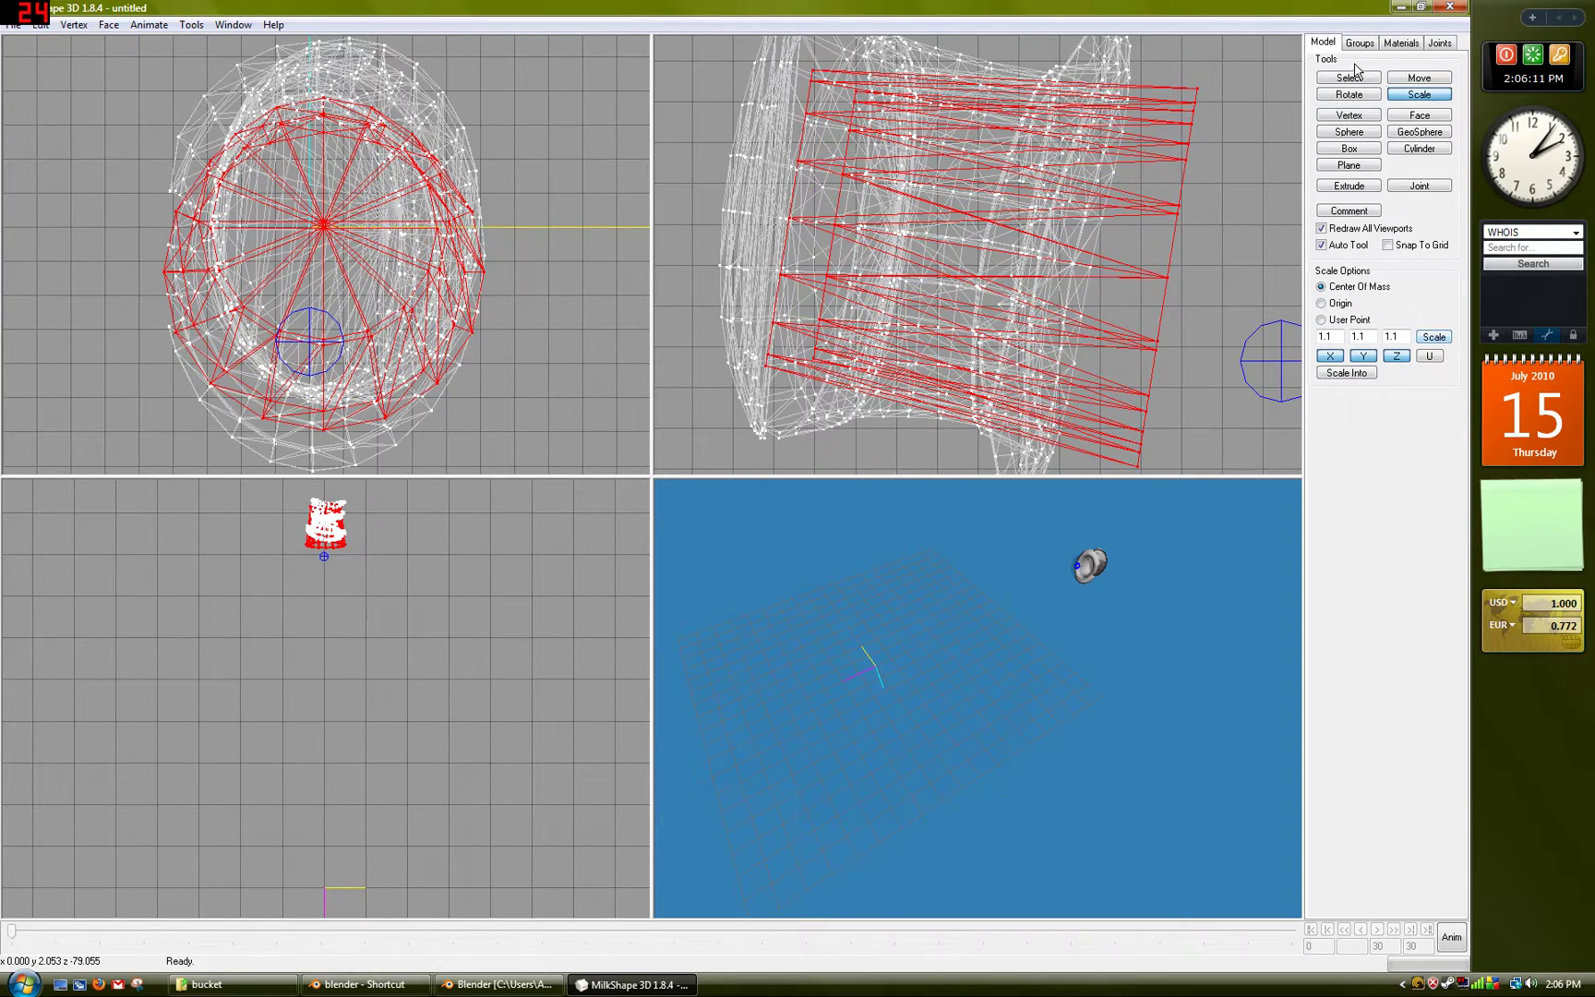
Drag the enlarged bucket left in the side view to align it over the hat.
left_click(1432, 82)
left_click_drag(1193, 273, 1112, 267)
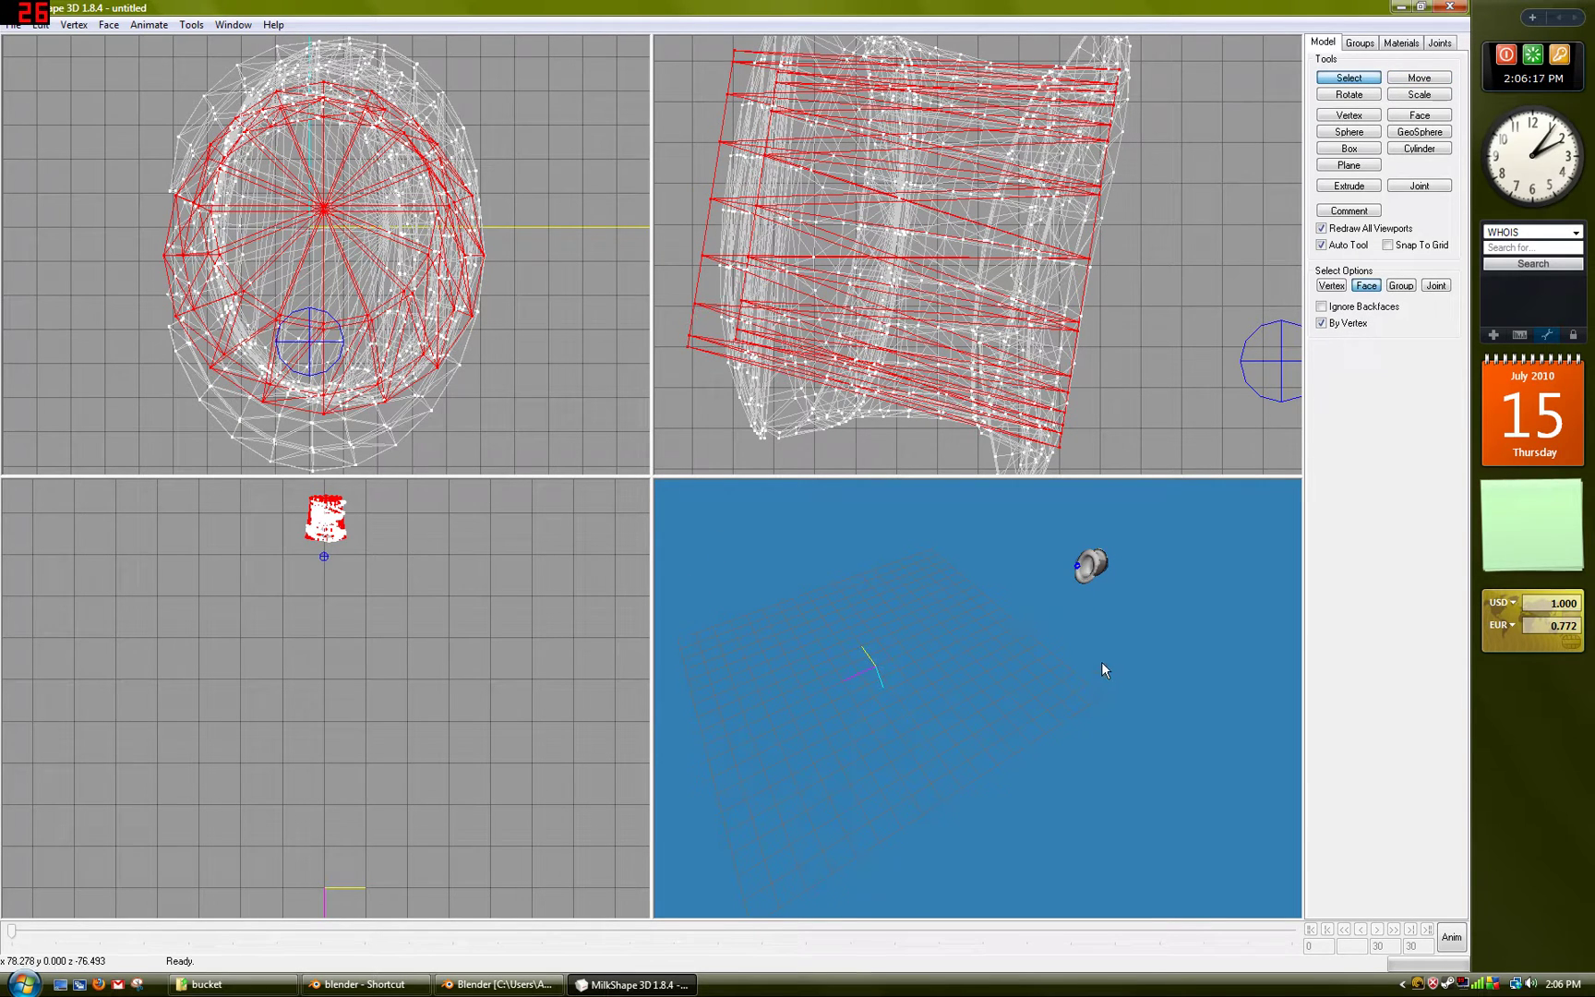
left_click_drag(1101, 661, 1134, 651)
Delete the original hat's group from the Groups list.
left_click(1215, 131)
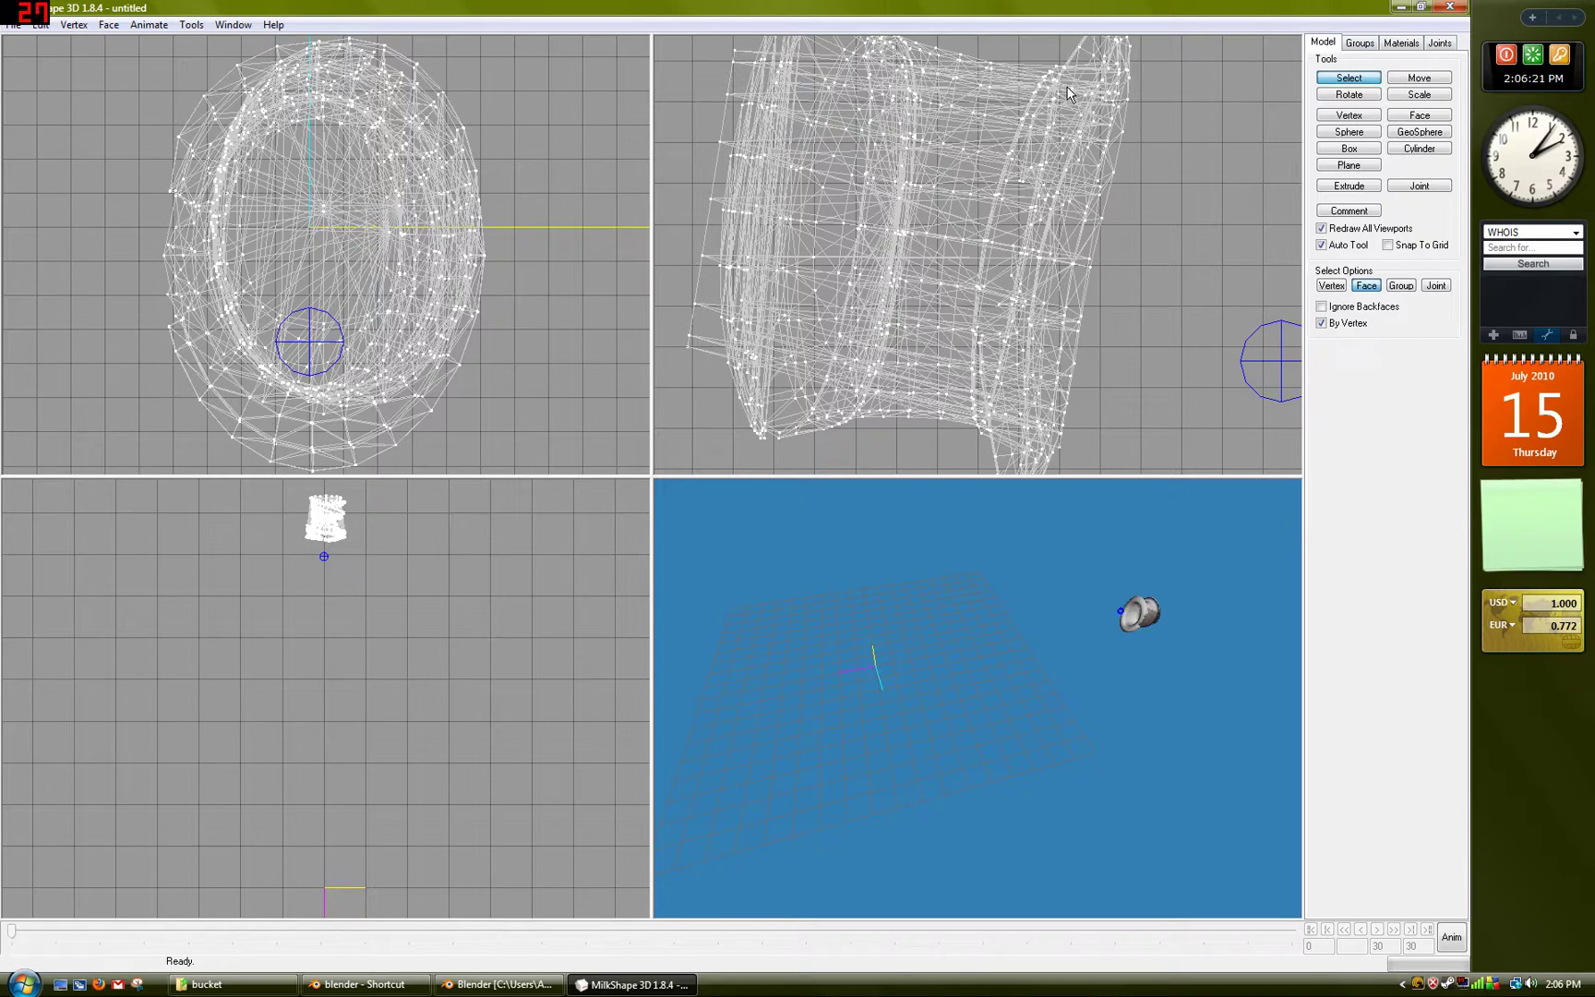
left_click(1360, 46)
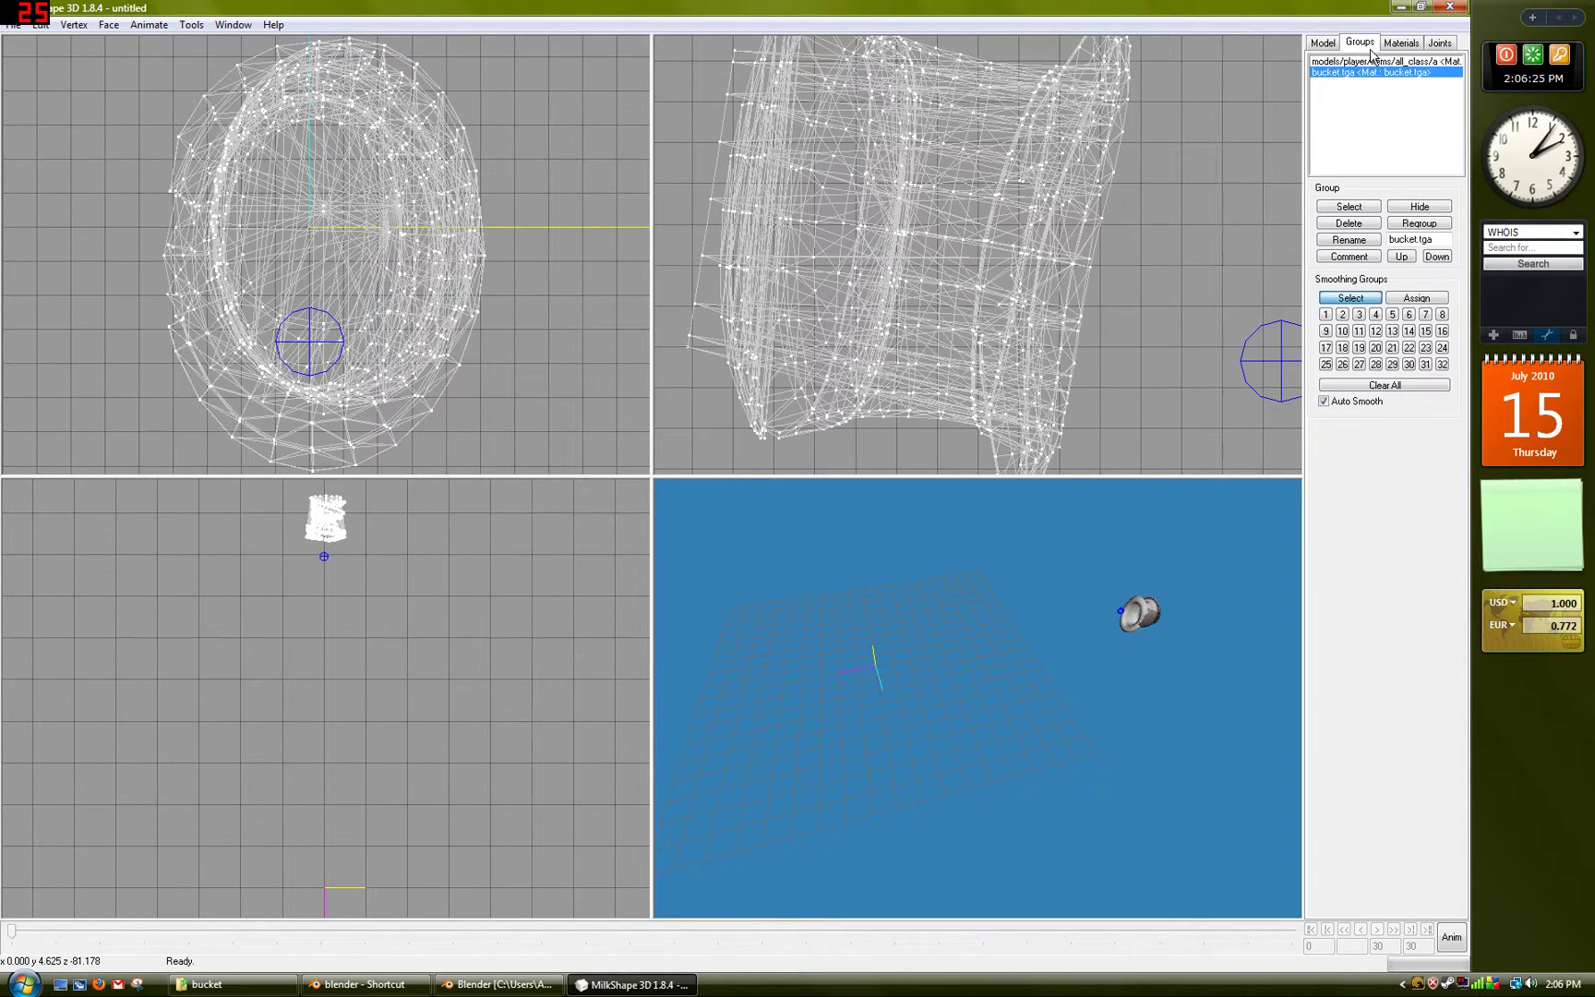
double_click(1409, 62)
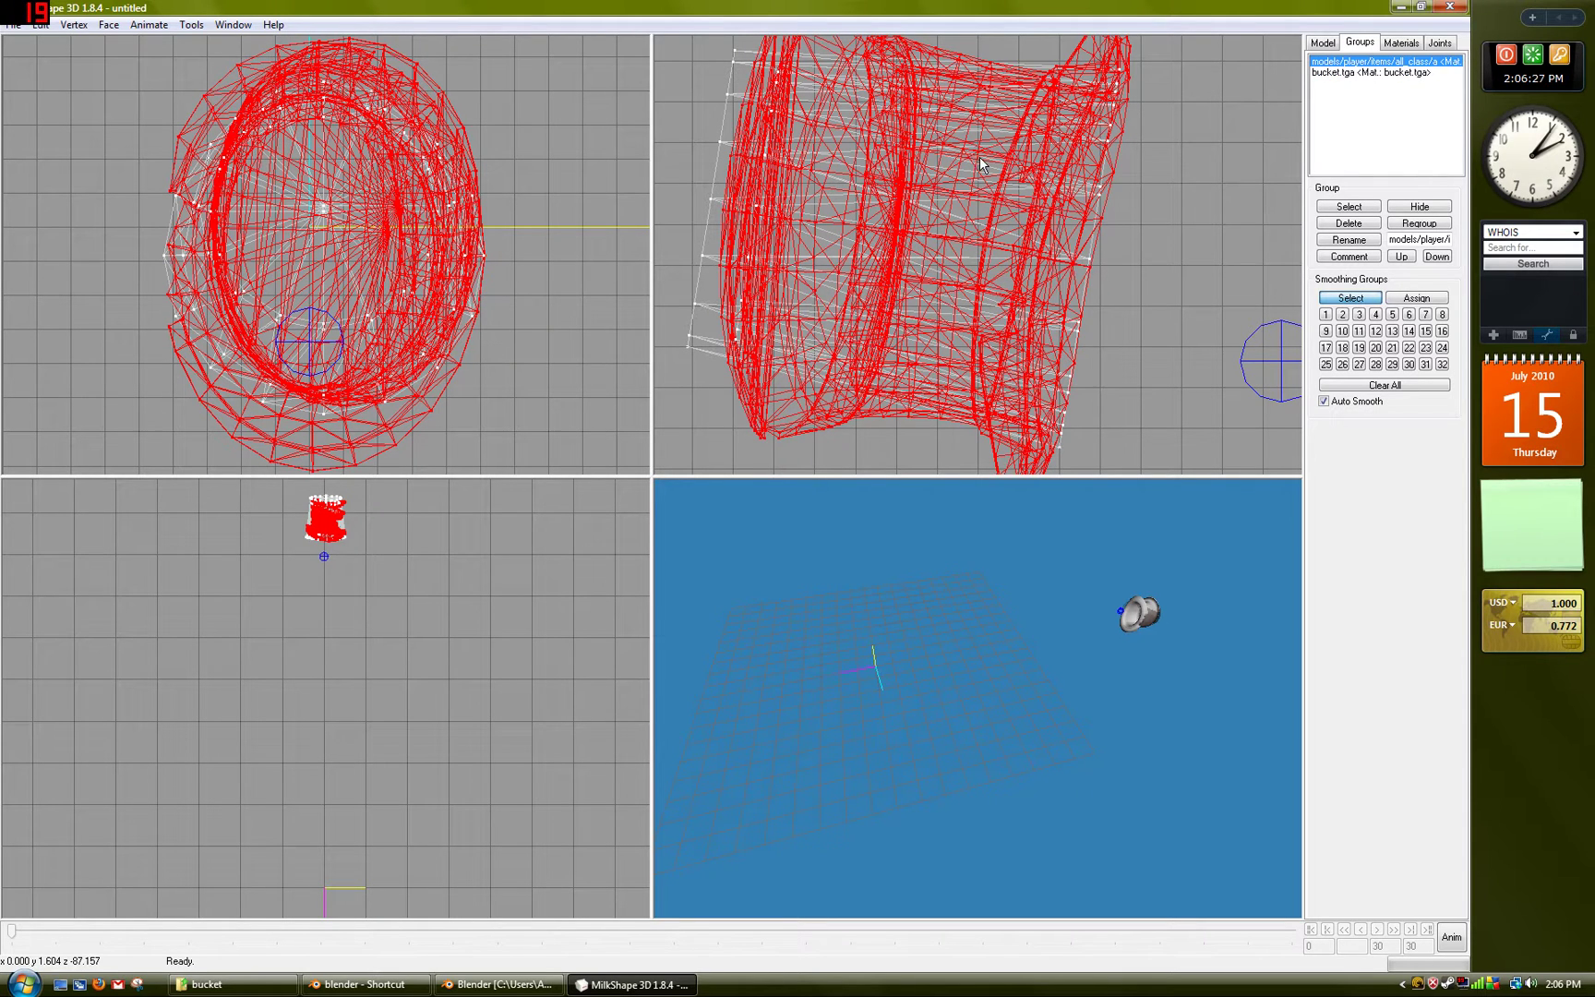
key("Delete")
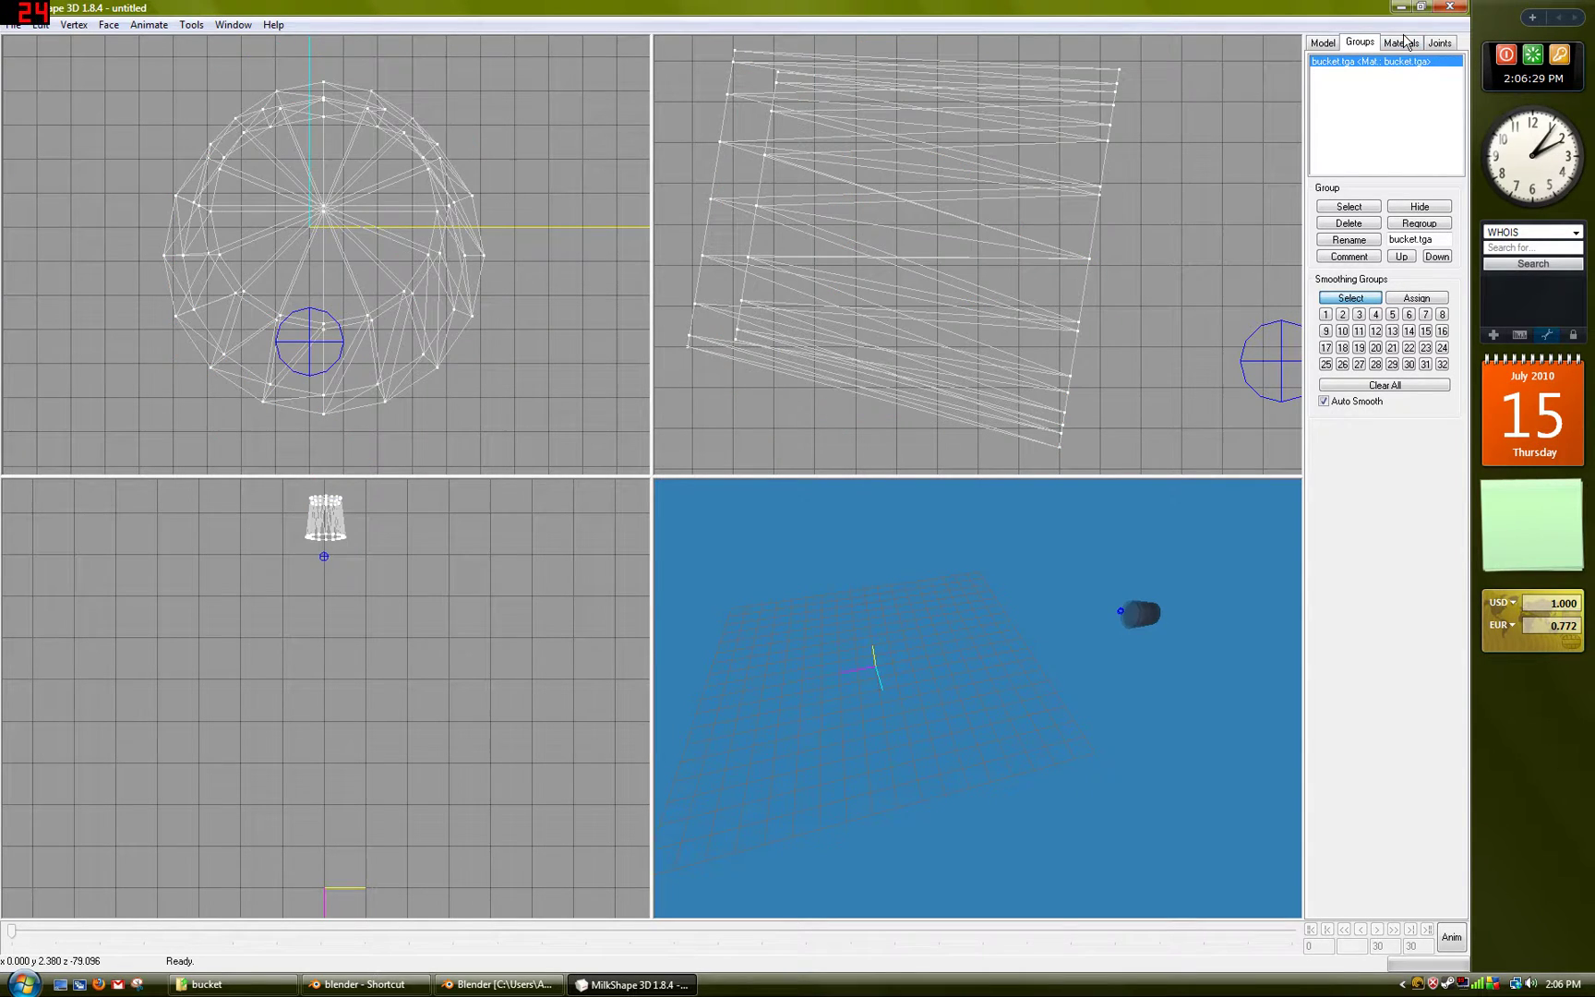
Delete the original hat's material, then reselect the whole bucket.tga group.
left_click(1402, 43)
left_click(1373, 61)
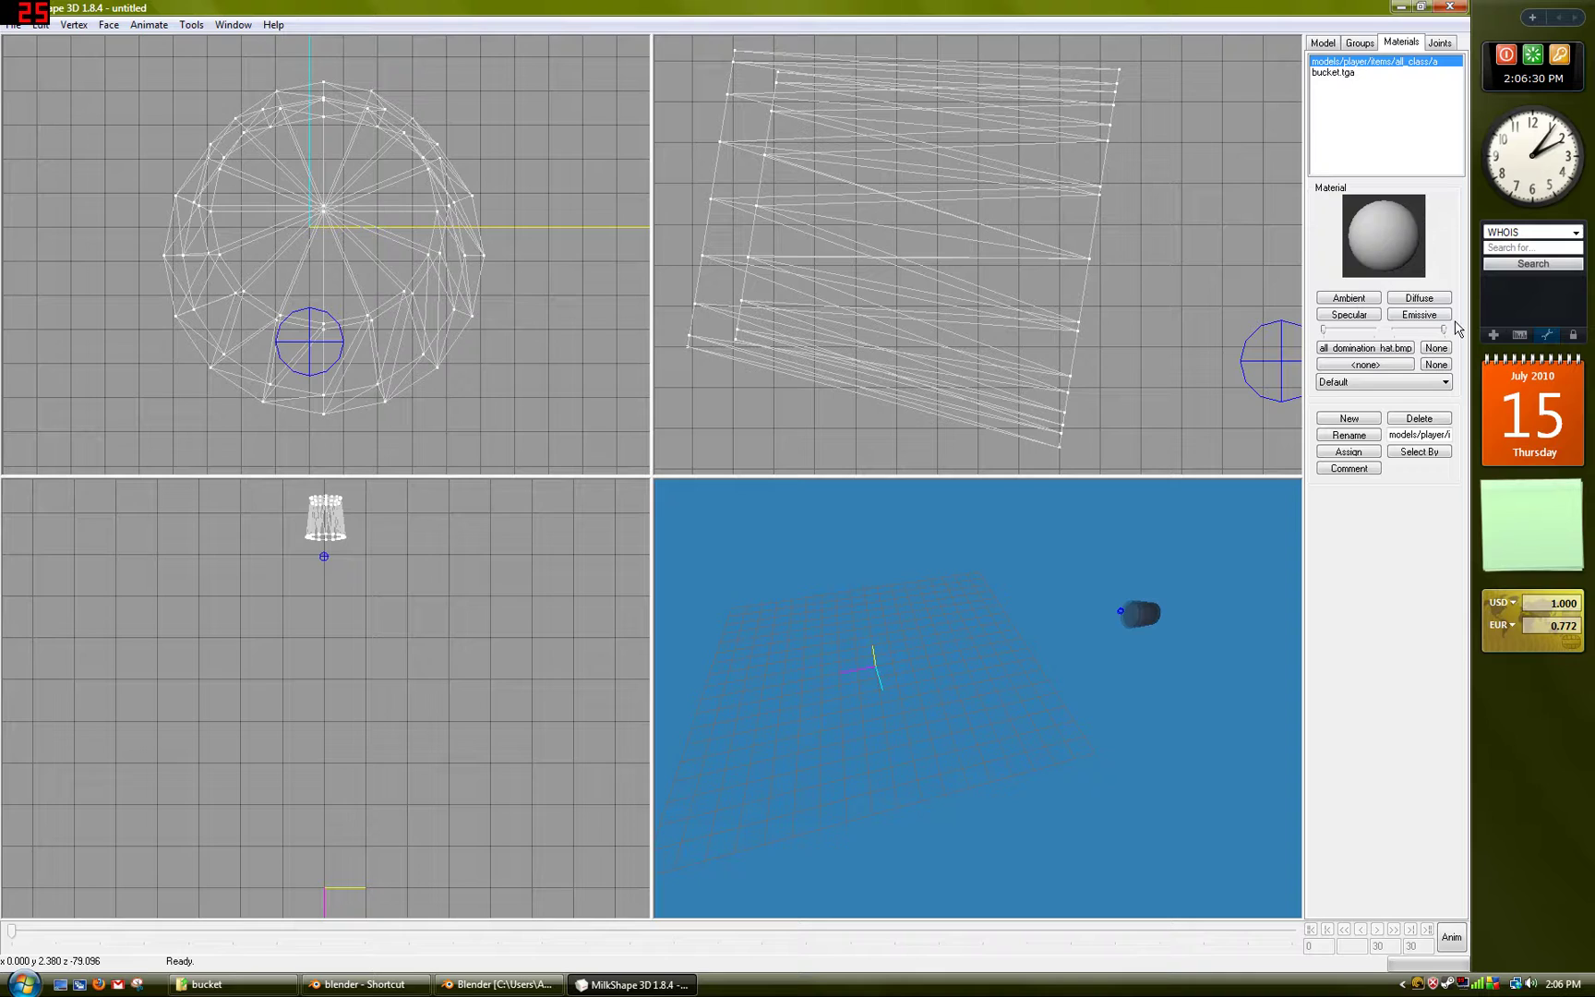
left_click(1415, 420)
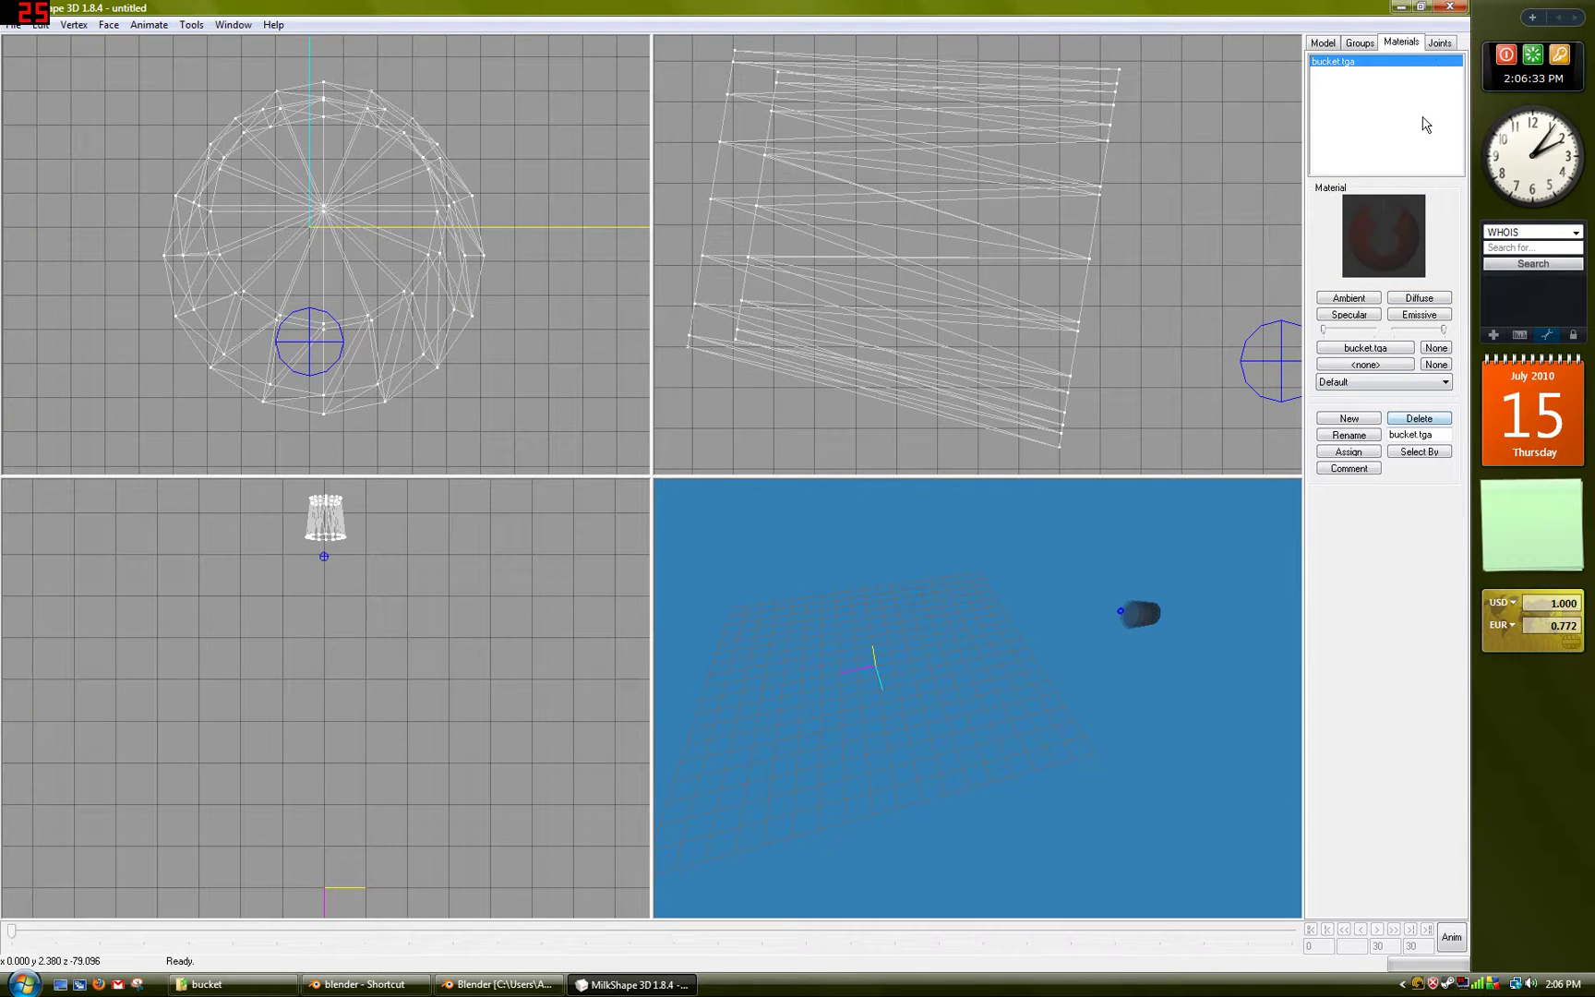
left_click(1438, 46)
left_click(1356, 44)
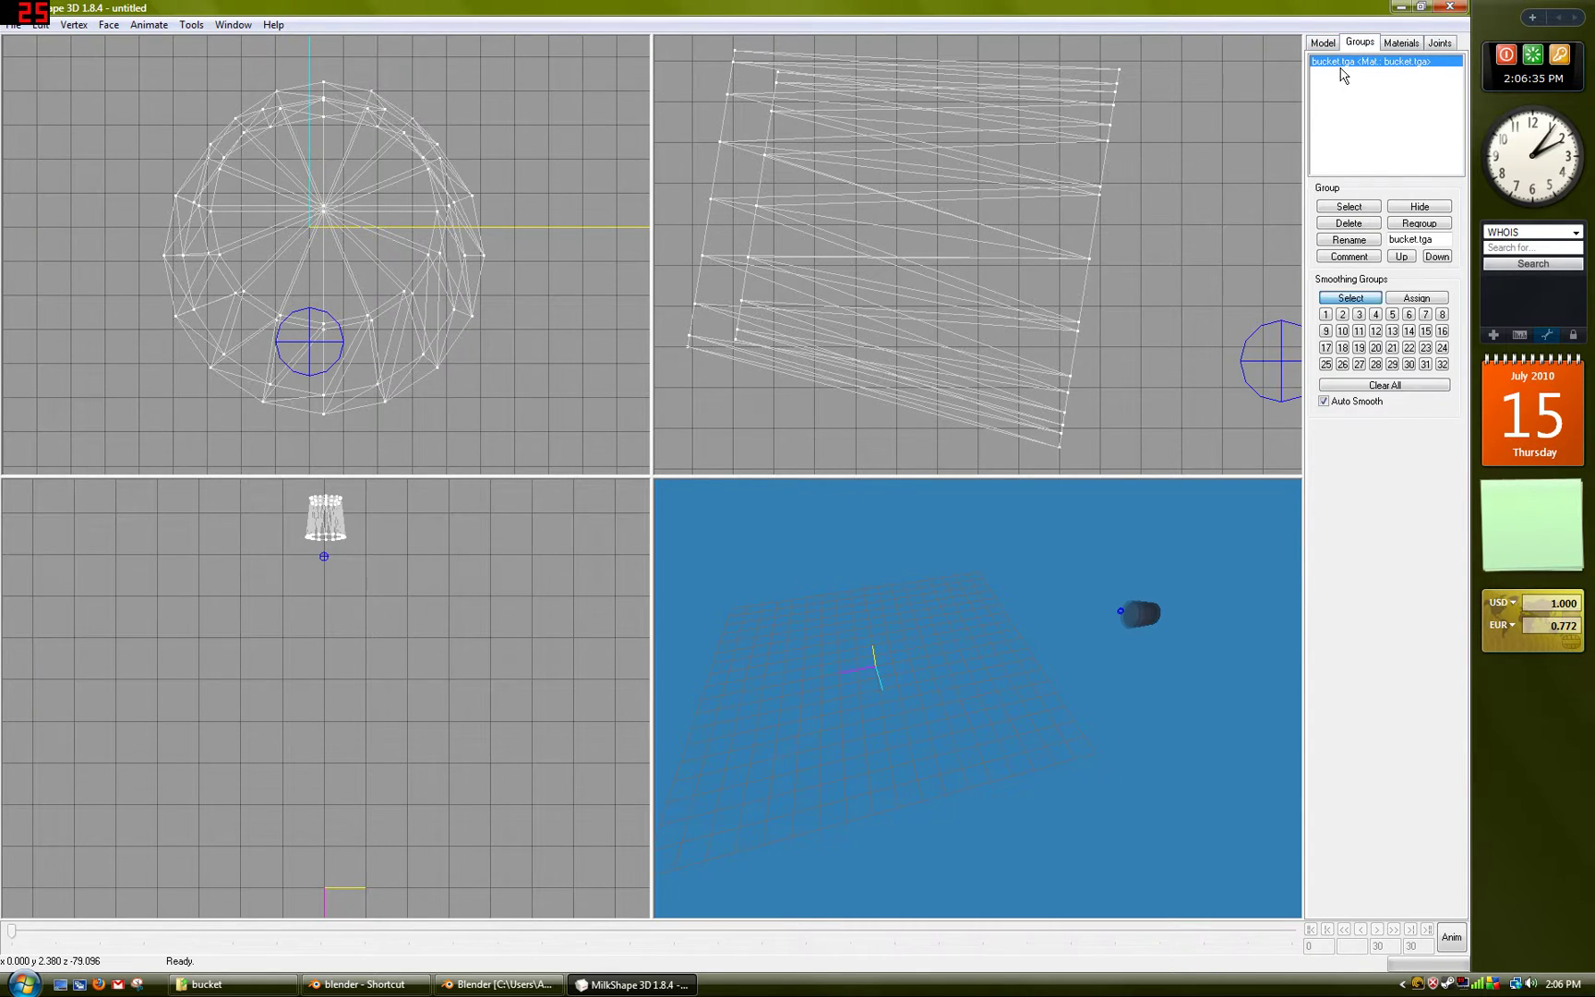
double_click(1342, 64)
Assign all bucket.tga vertices to the bip_head joint and verify them with SelAssigned.
left_click(1458, 49)
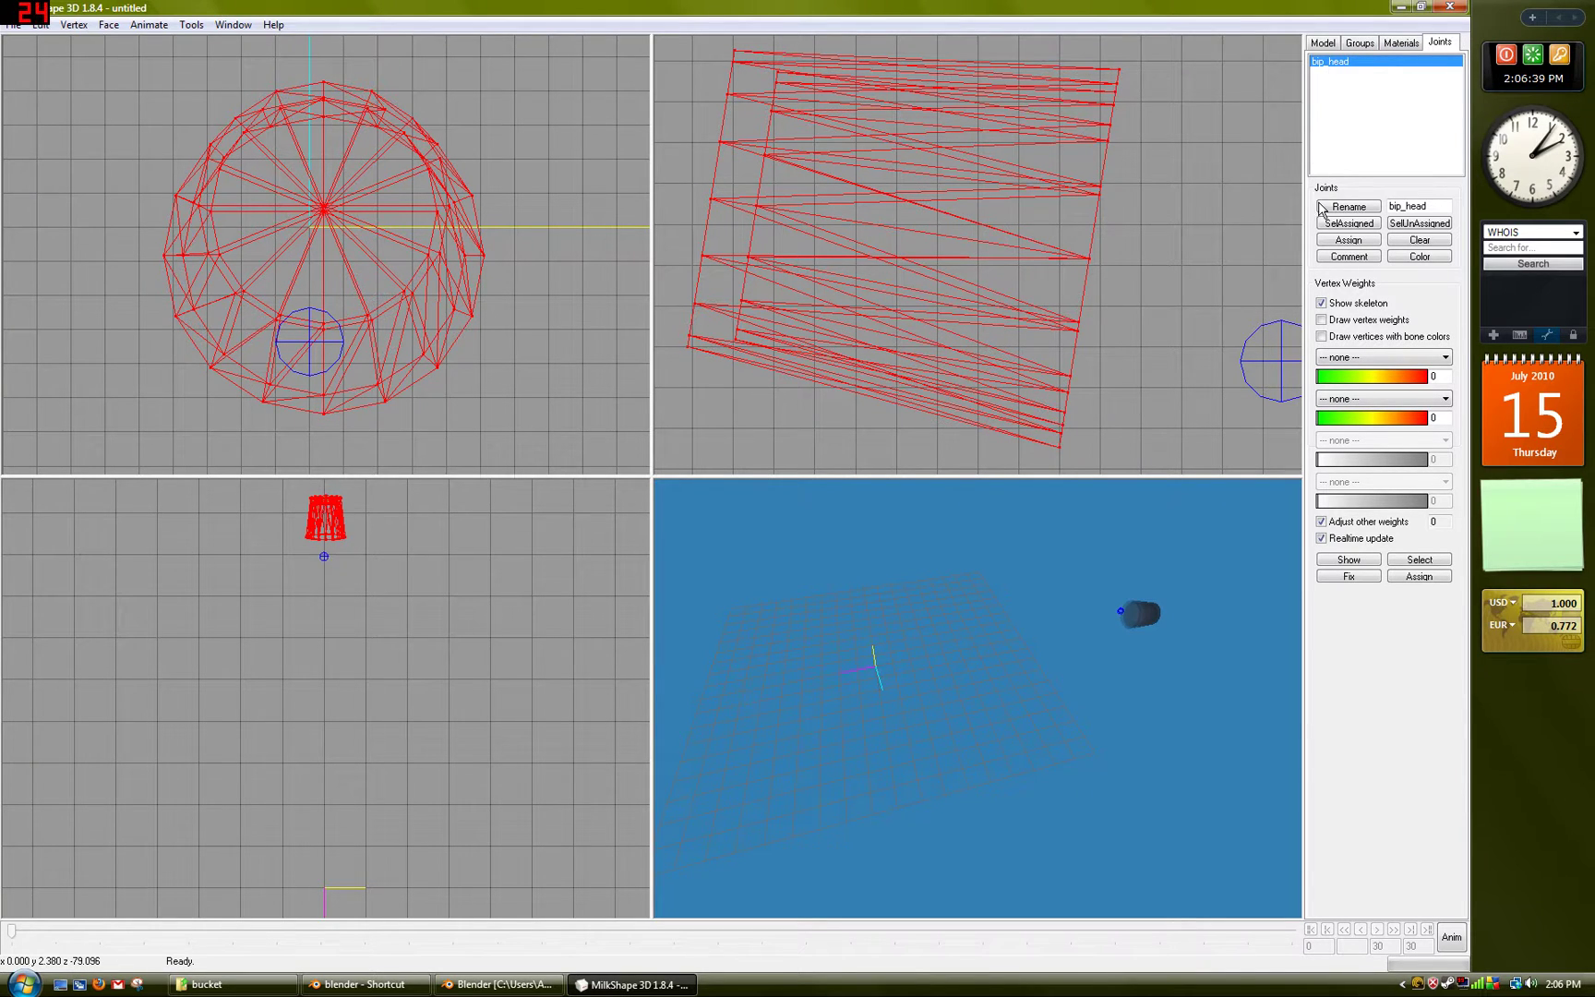
left_click(1348, 240)
left_click(1356, 224)
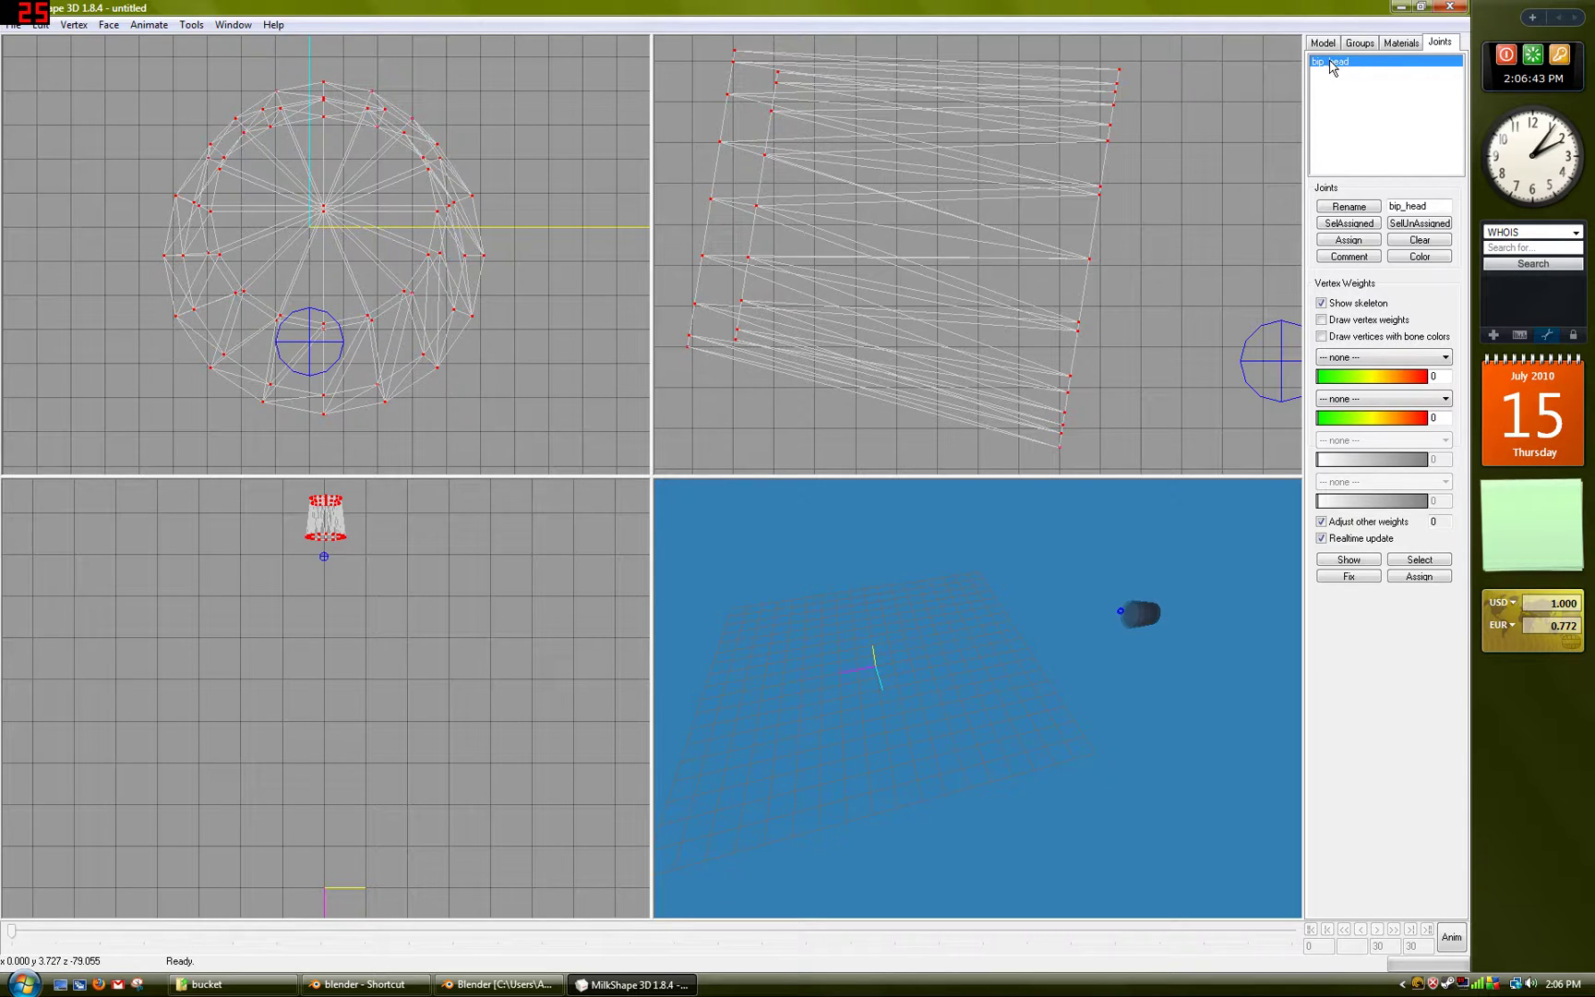
left_click(1425, 63)
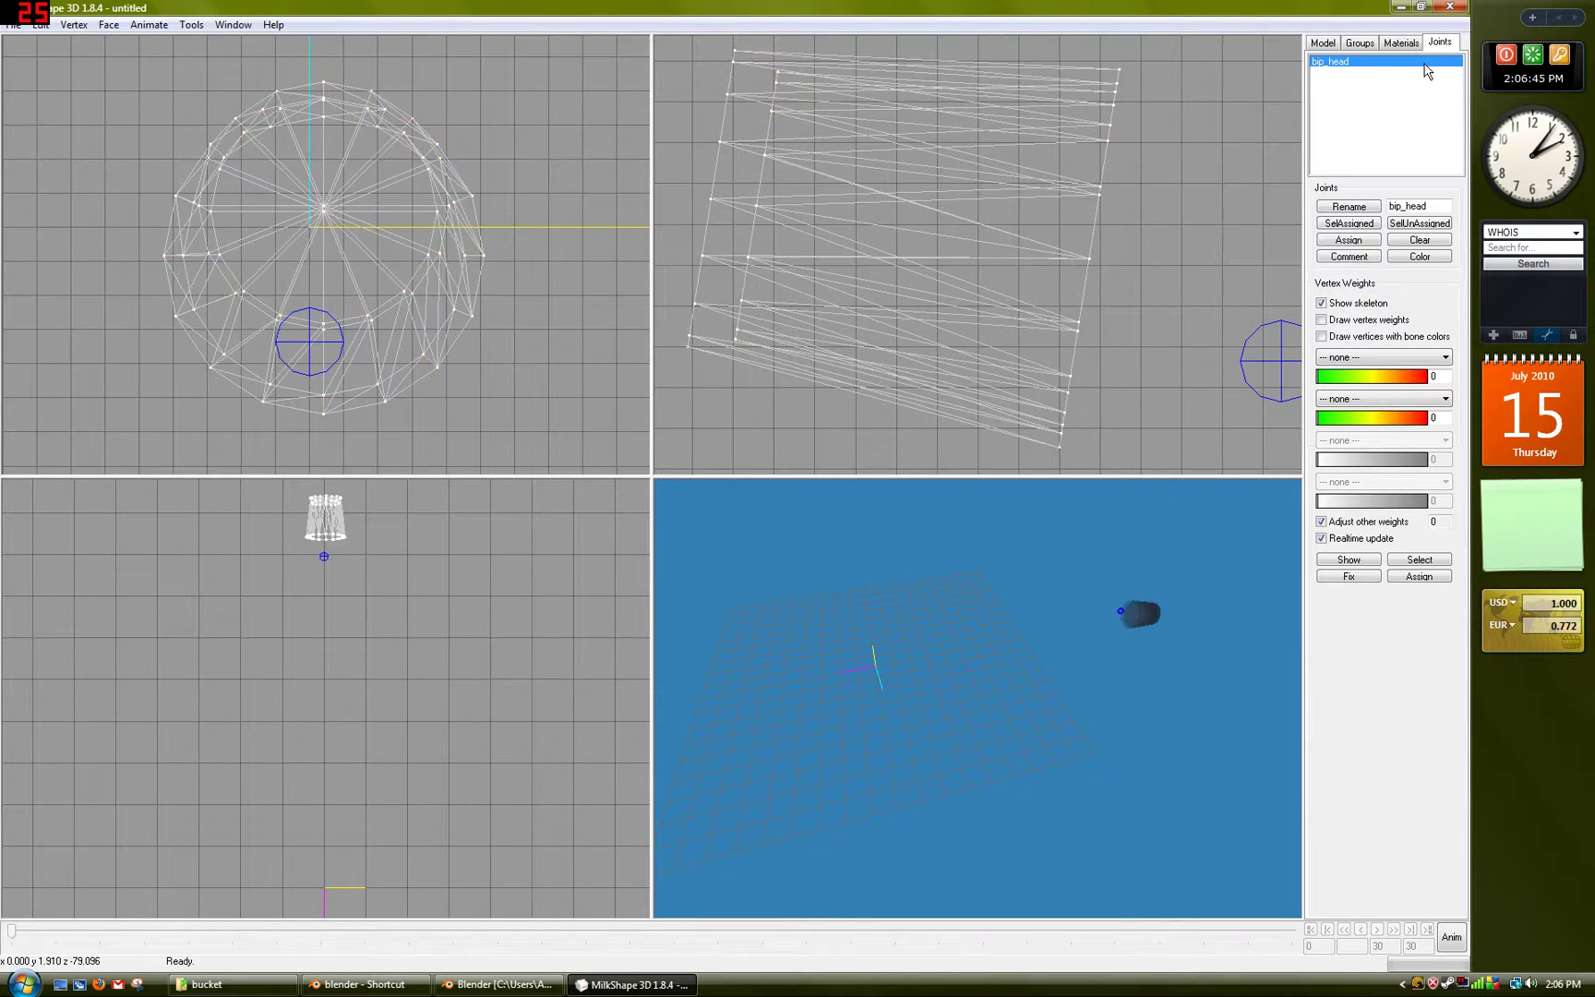
left_click(1333, 43)
left_click(1351, 44)
Export the whole bucket.tga group as a Half-Life SMD into Desktop\bucket\output.
double_click(1346, 65)
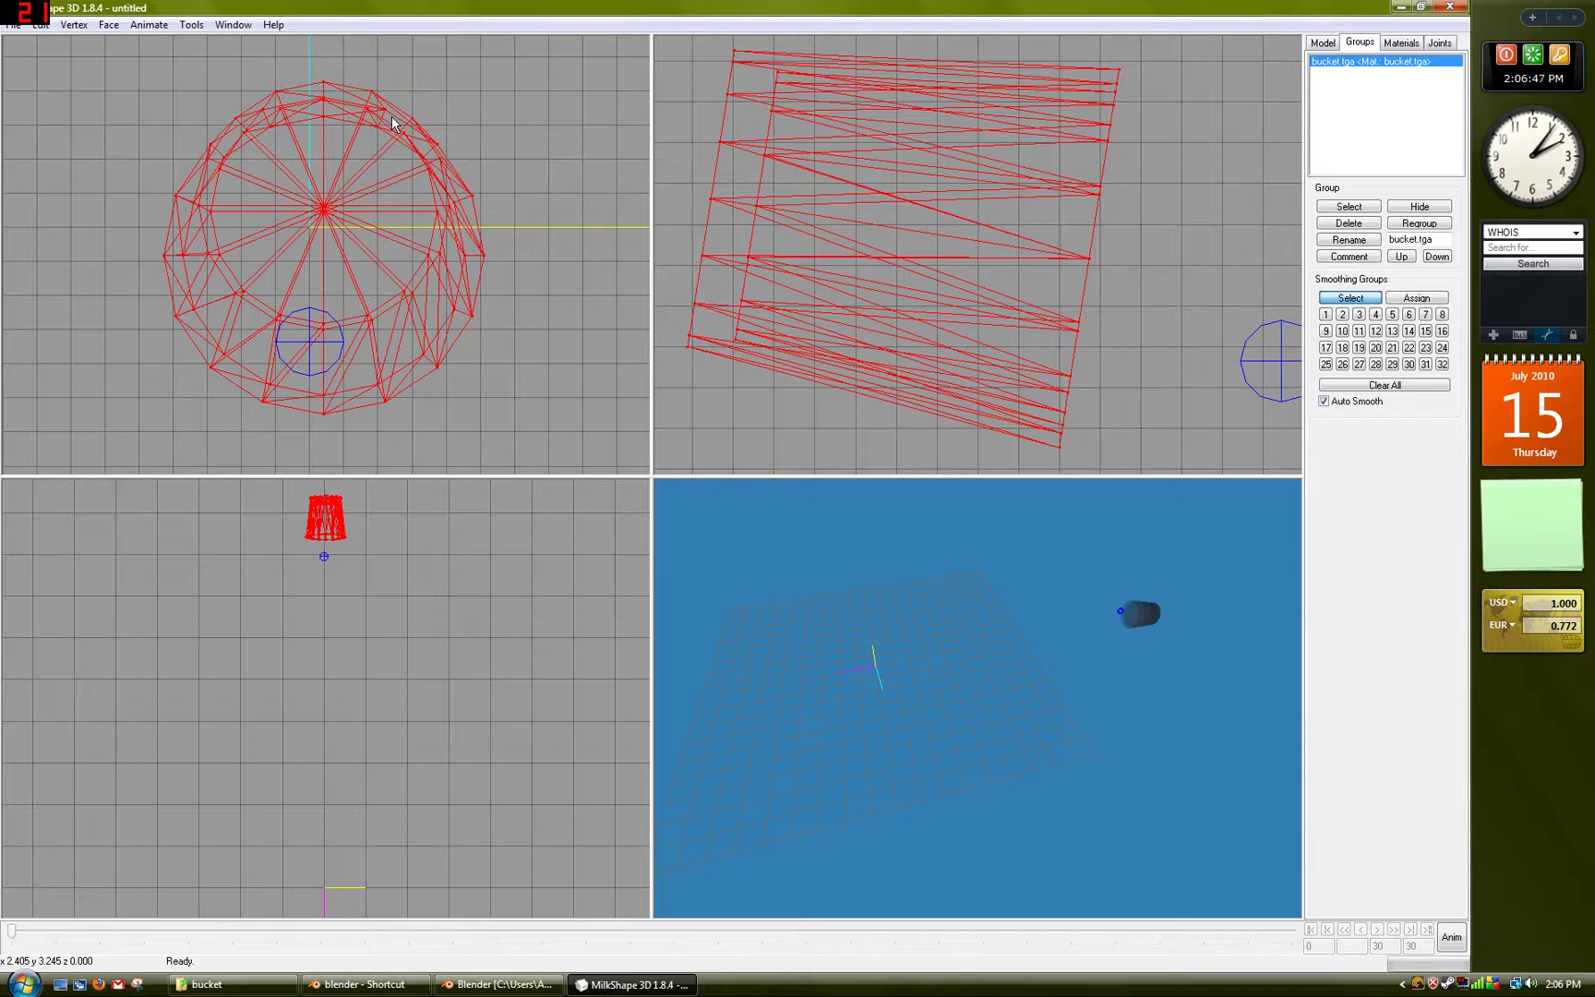
left_click(13, 25)
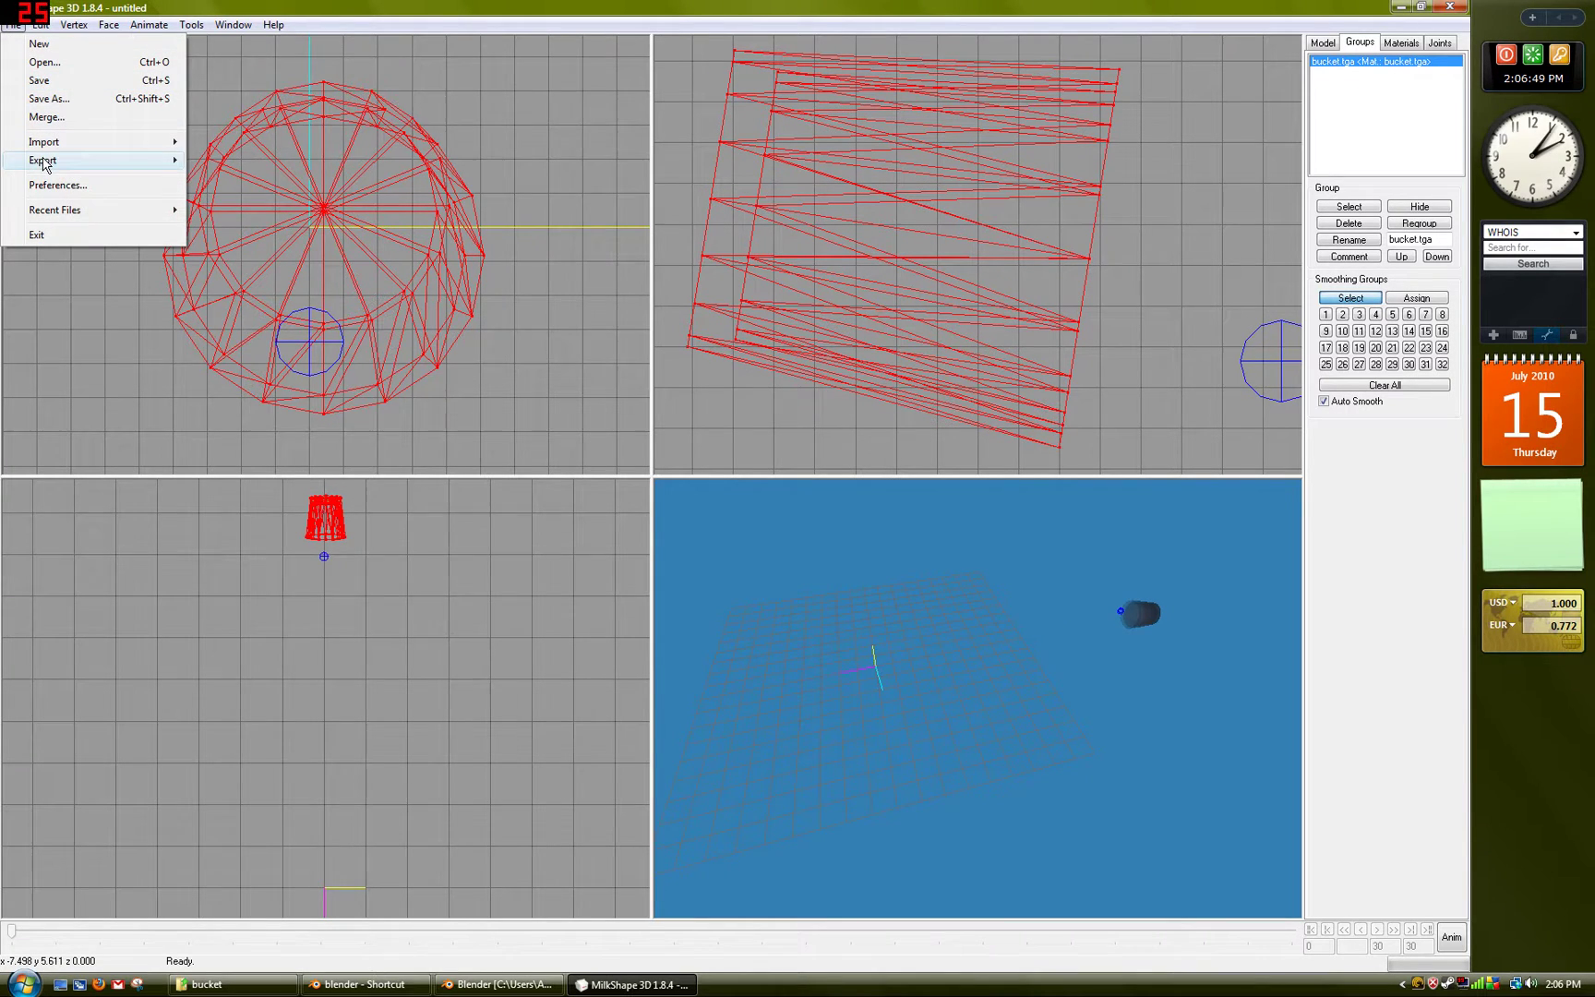
mouse_move(42, 162)
left_click(238, 28)
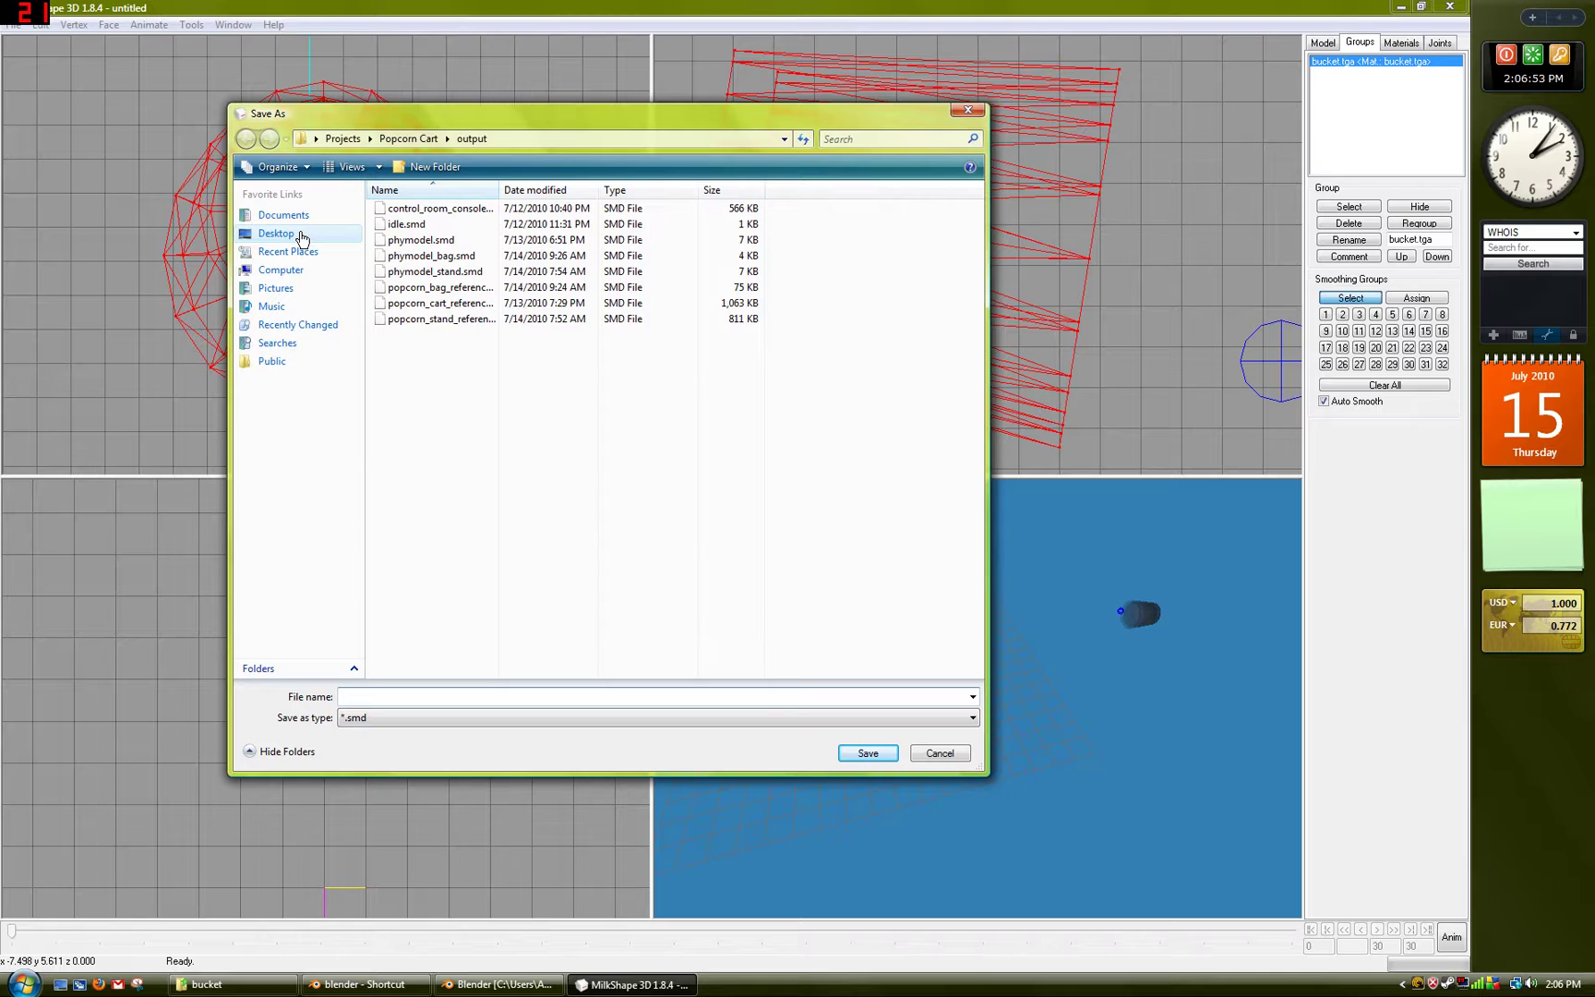
left_click(276, 234)
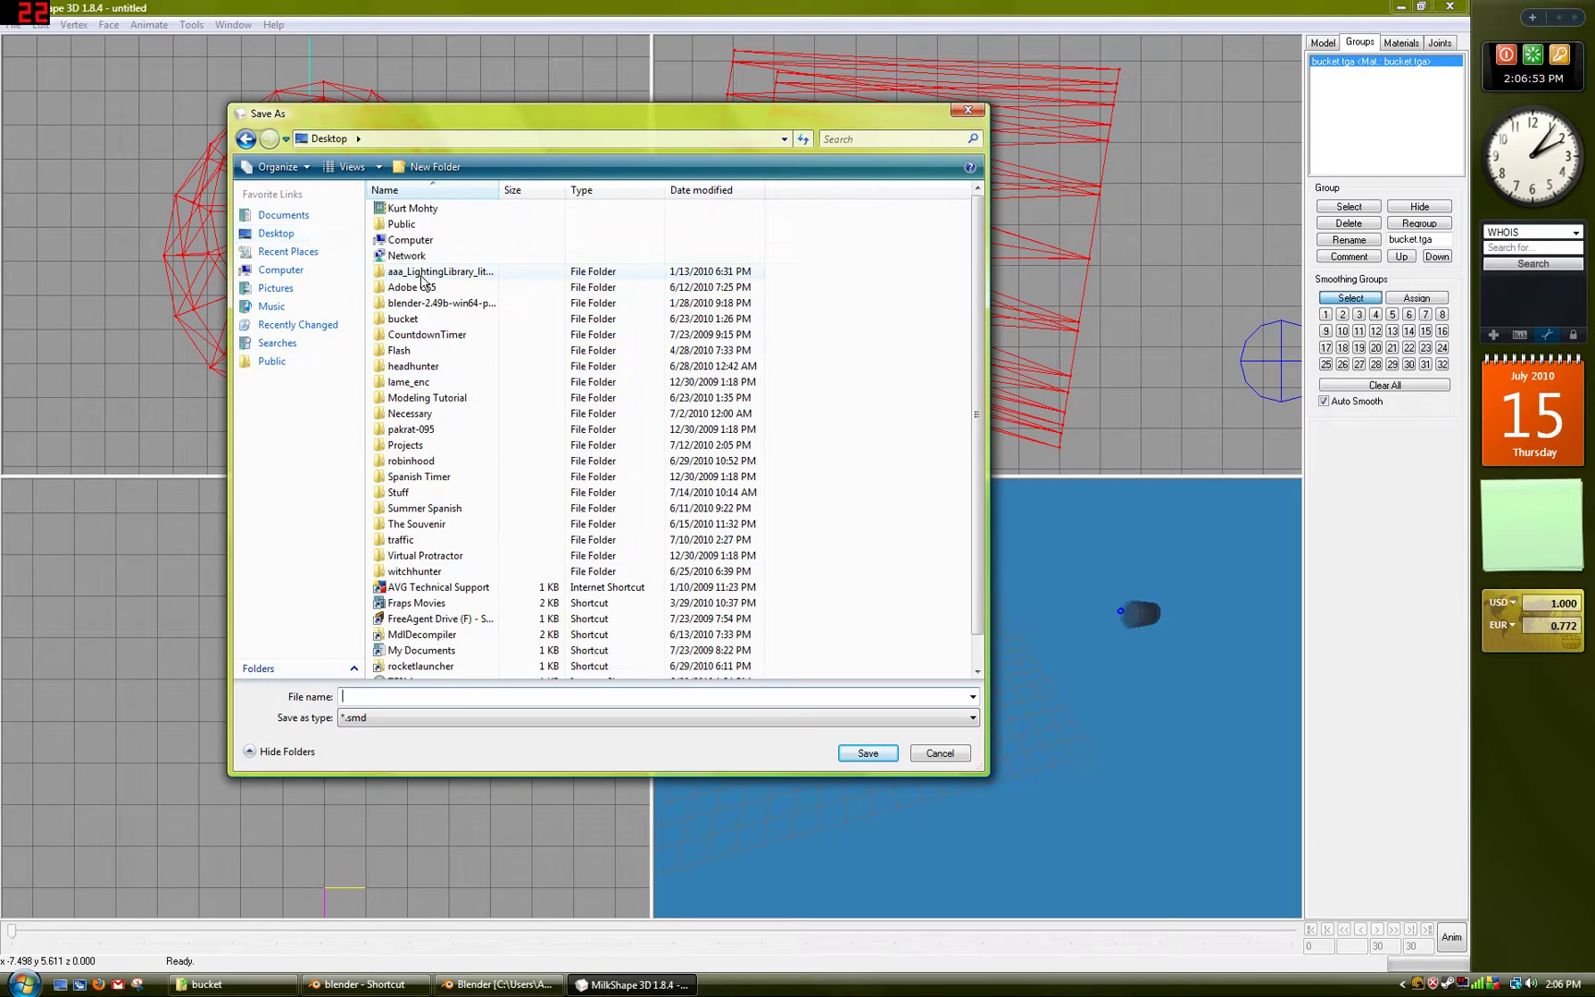
double_click(404, 319)
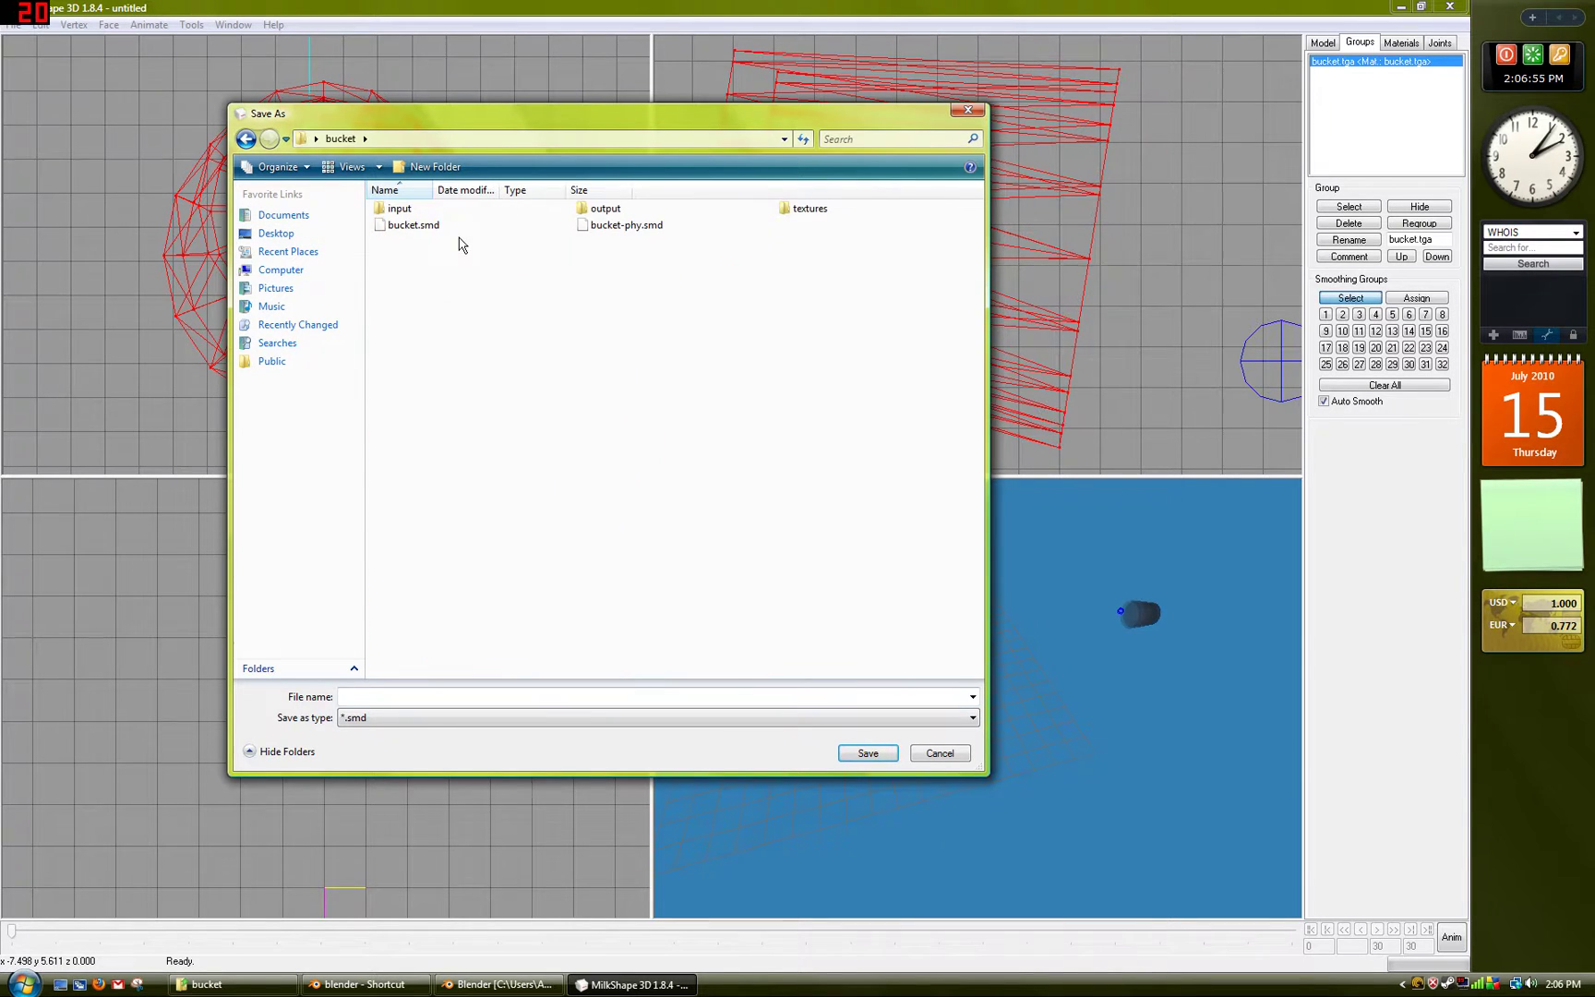
left_click(585, 211)
double_click(585, 210)
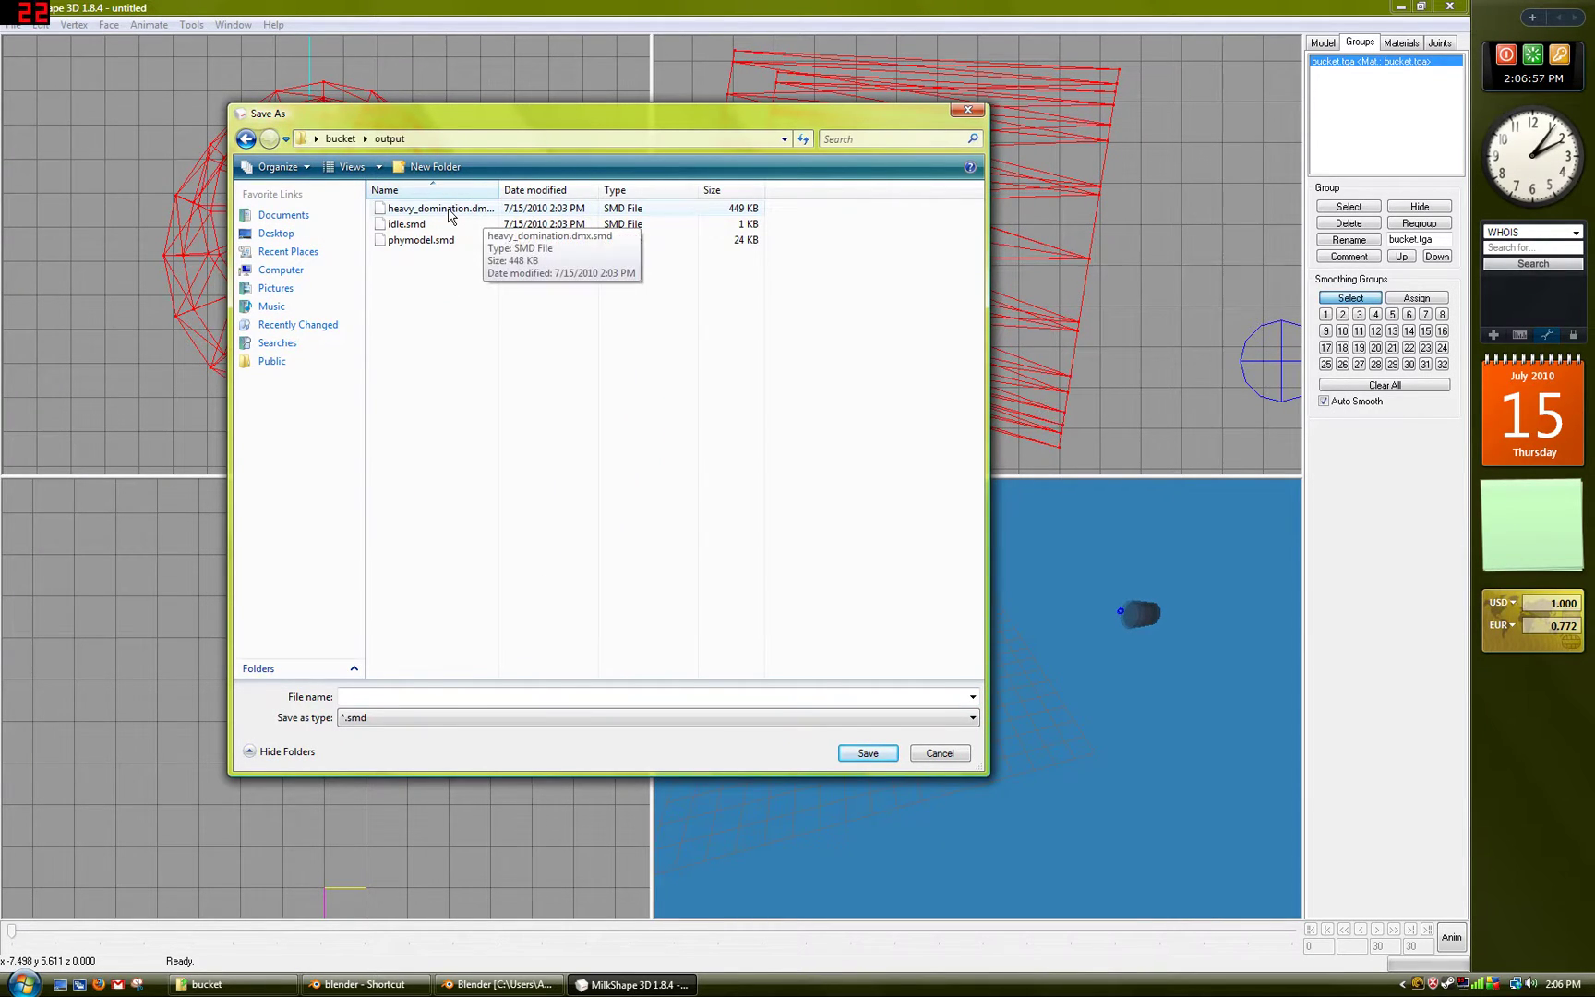
Overwrite heavy_domination.dmx.smd with the export and accept the SMD options.
left_click(466, 210)
left_click_drag(500, 190, 543, 189)
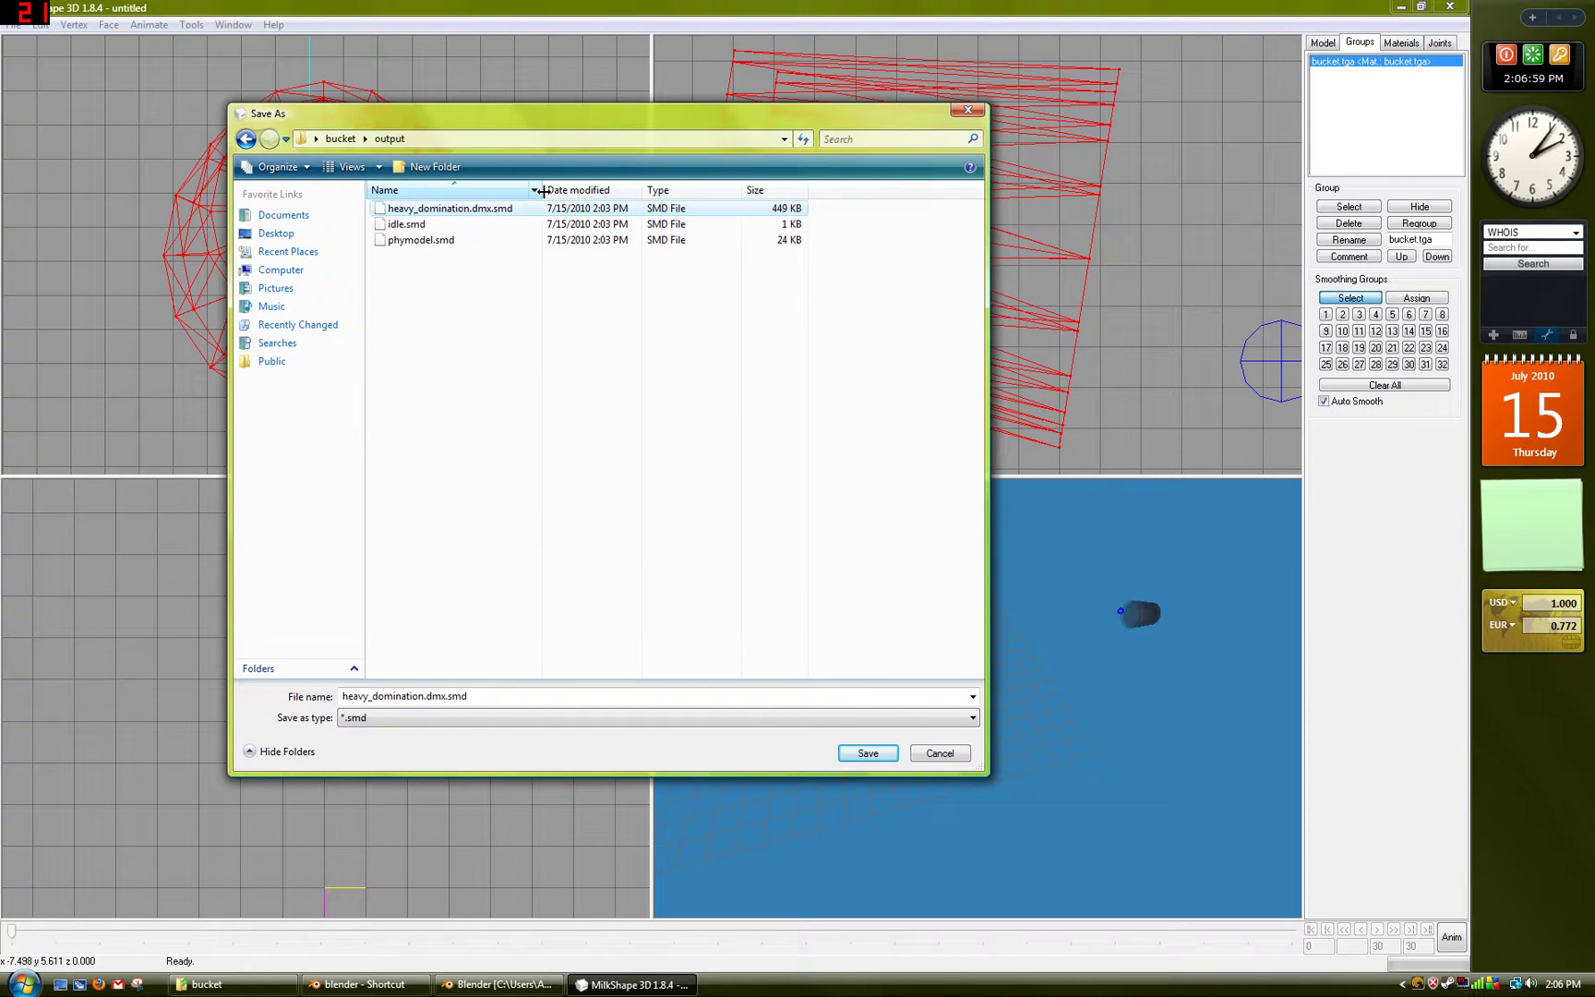
double_click(506, 209)
left_click(784, 502)
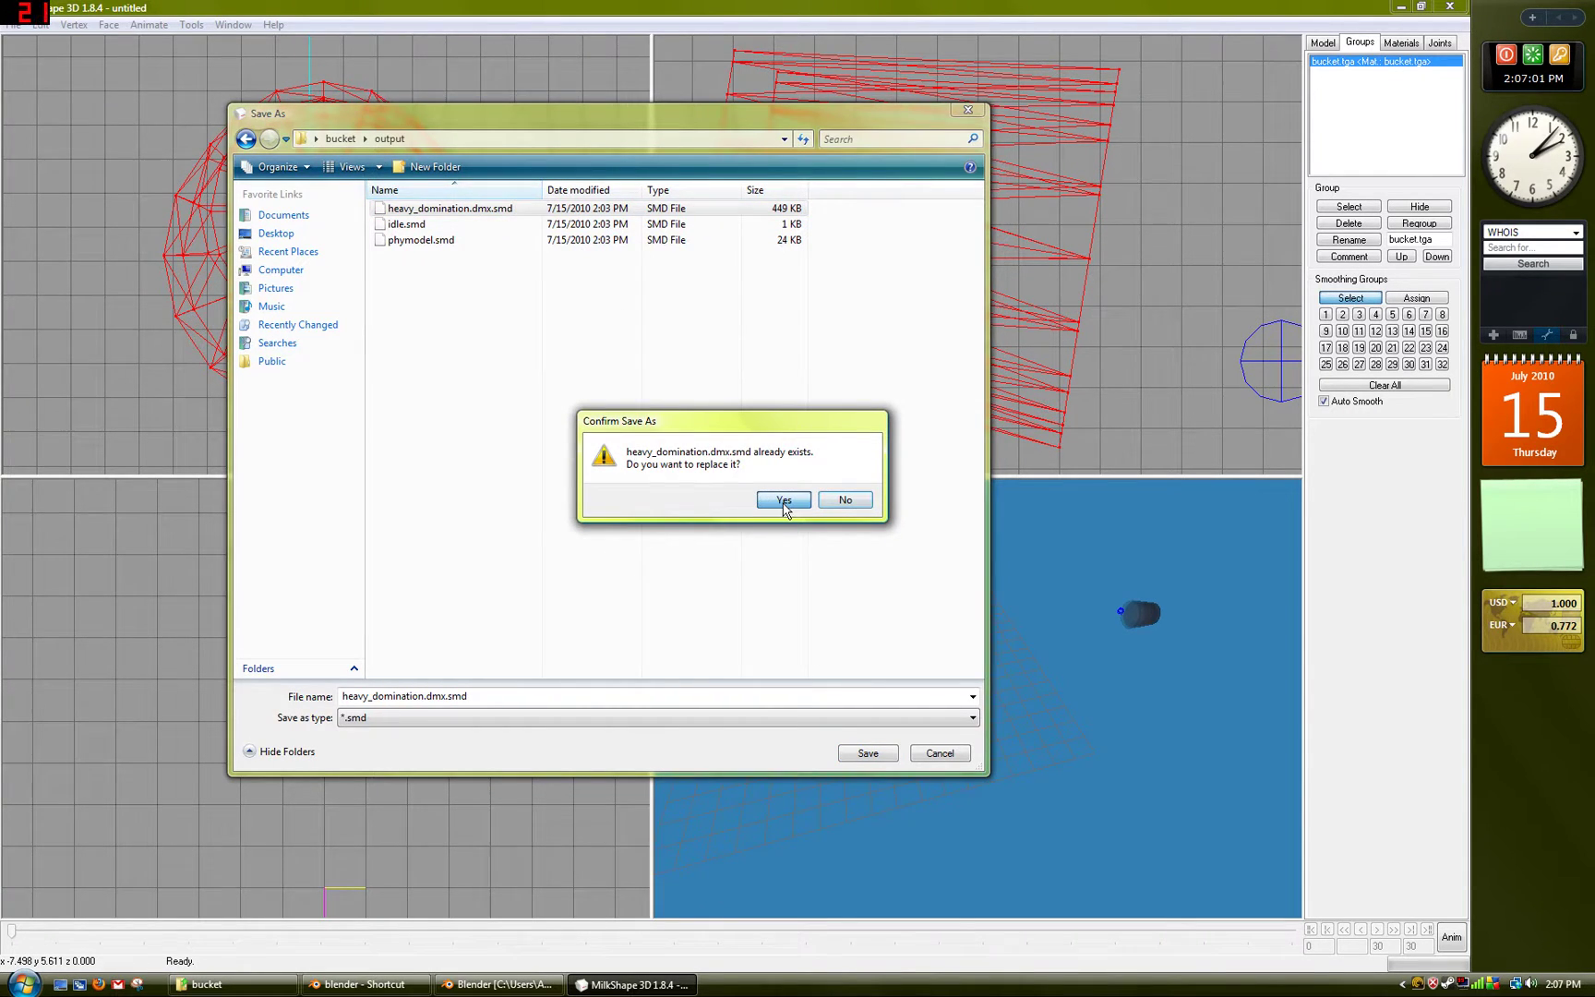
left_click(744, 558)
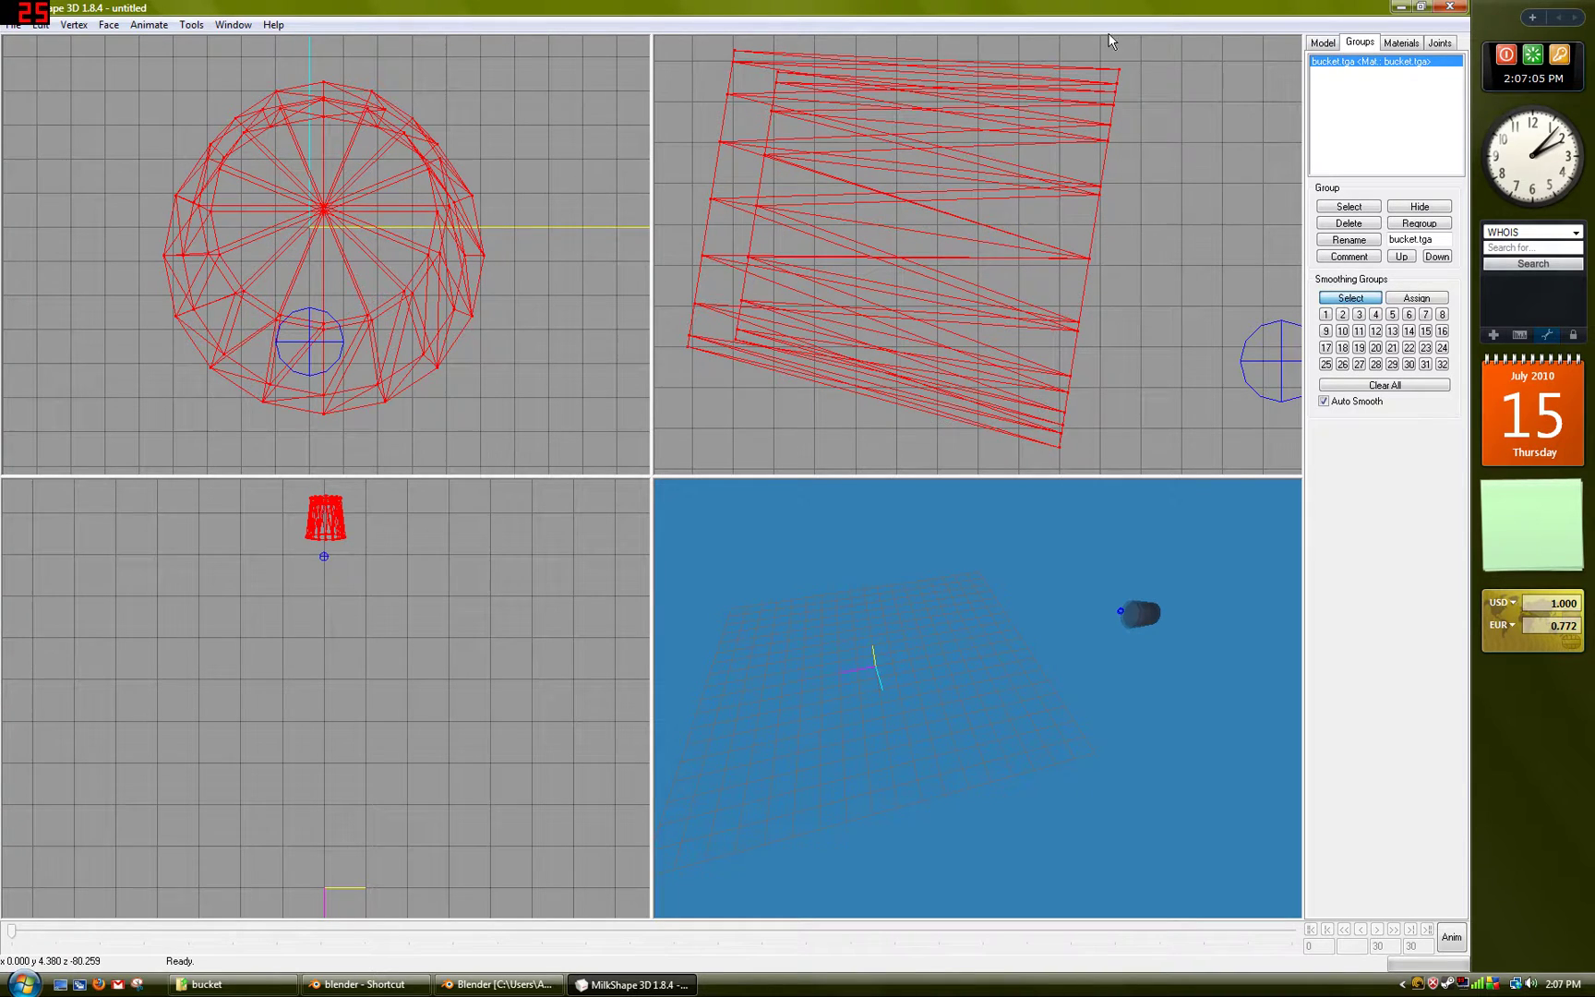
Import bucket-phy.smd as a Half-Life SMD with its triangles and skeleton.
left_click(11, 26)
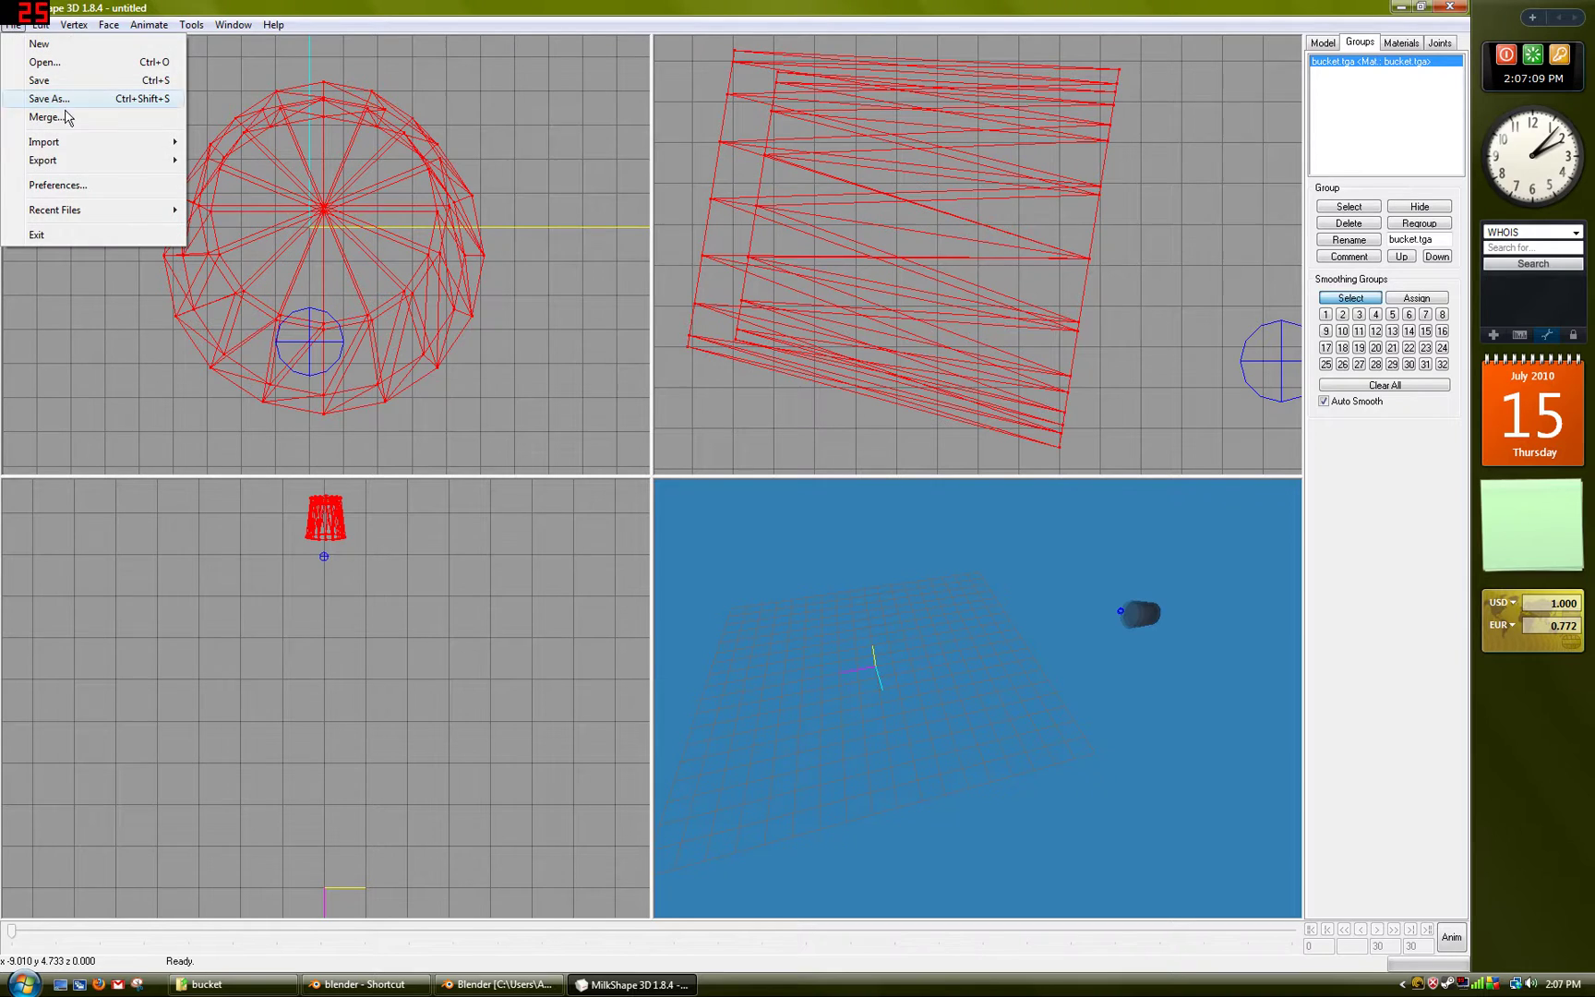
mouse_move(148, 171)
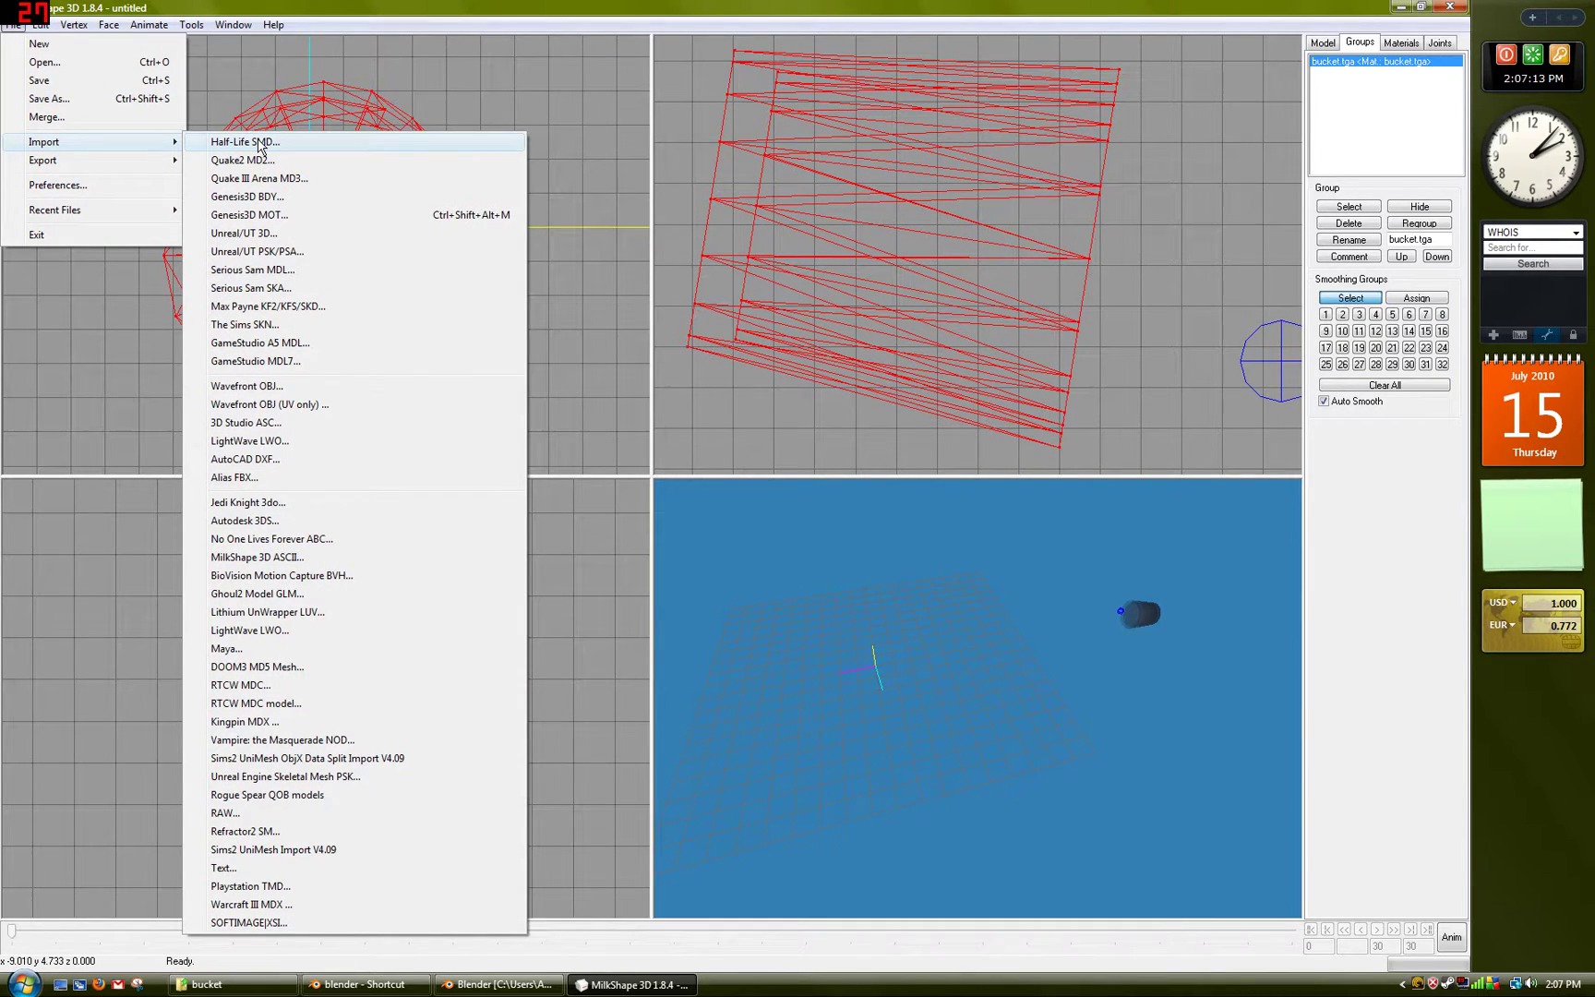
left_click(321, 153)
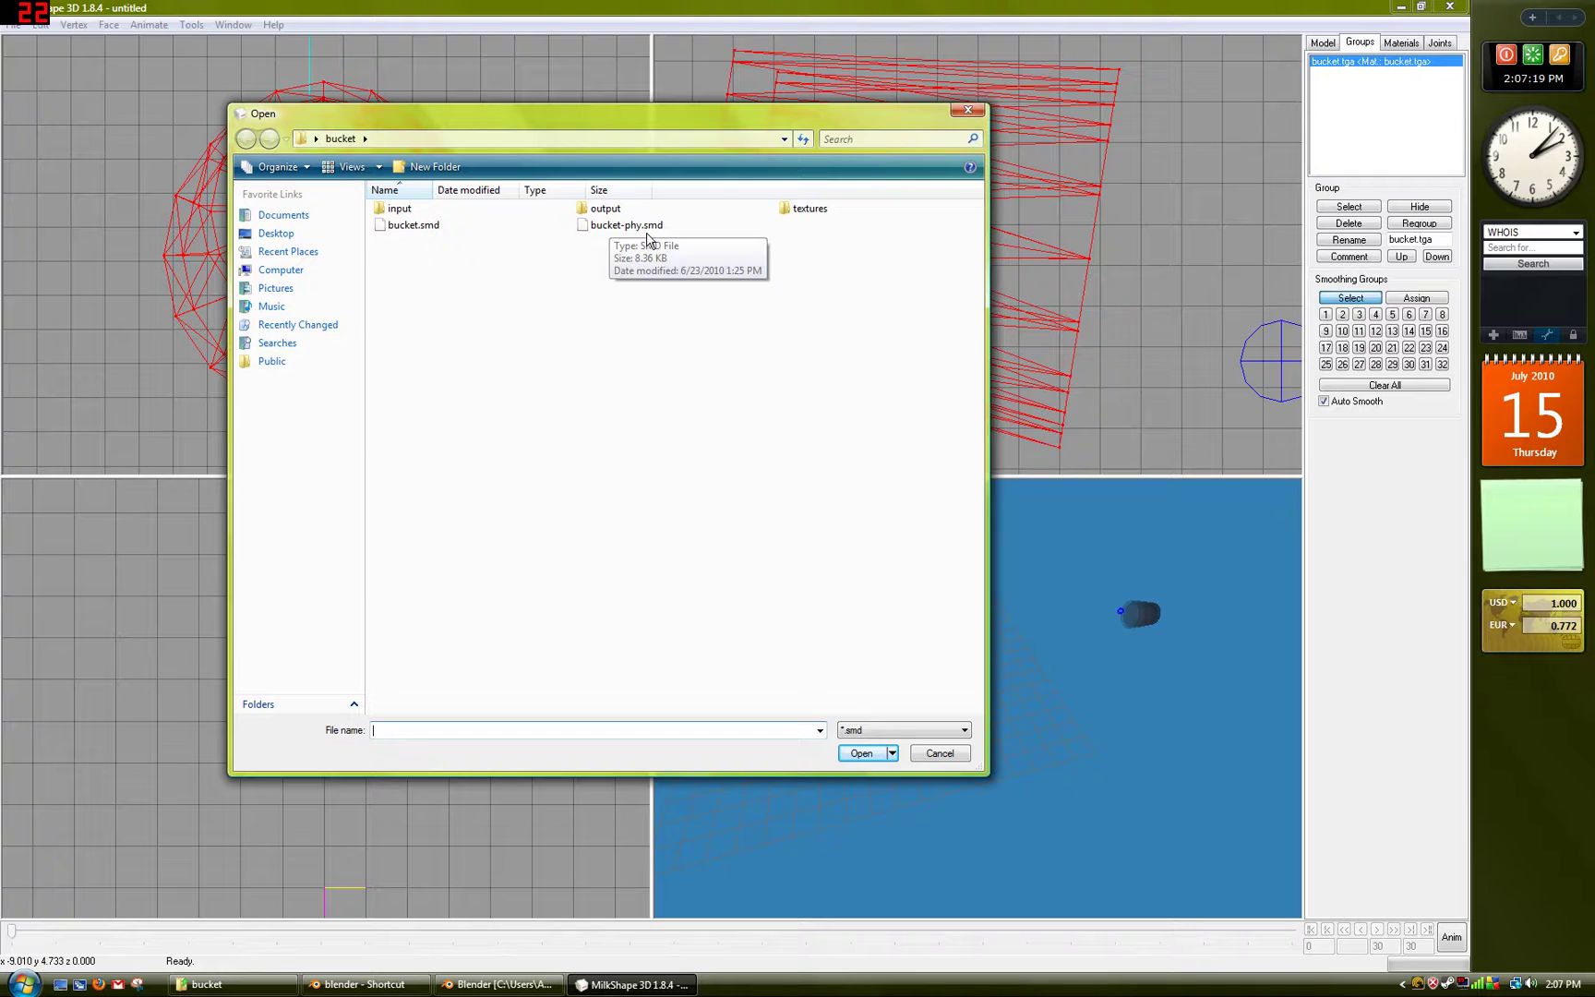
double_click(651, 228)
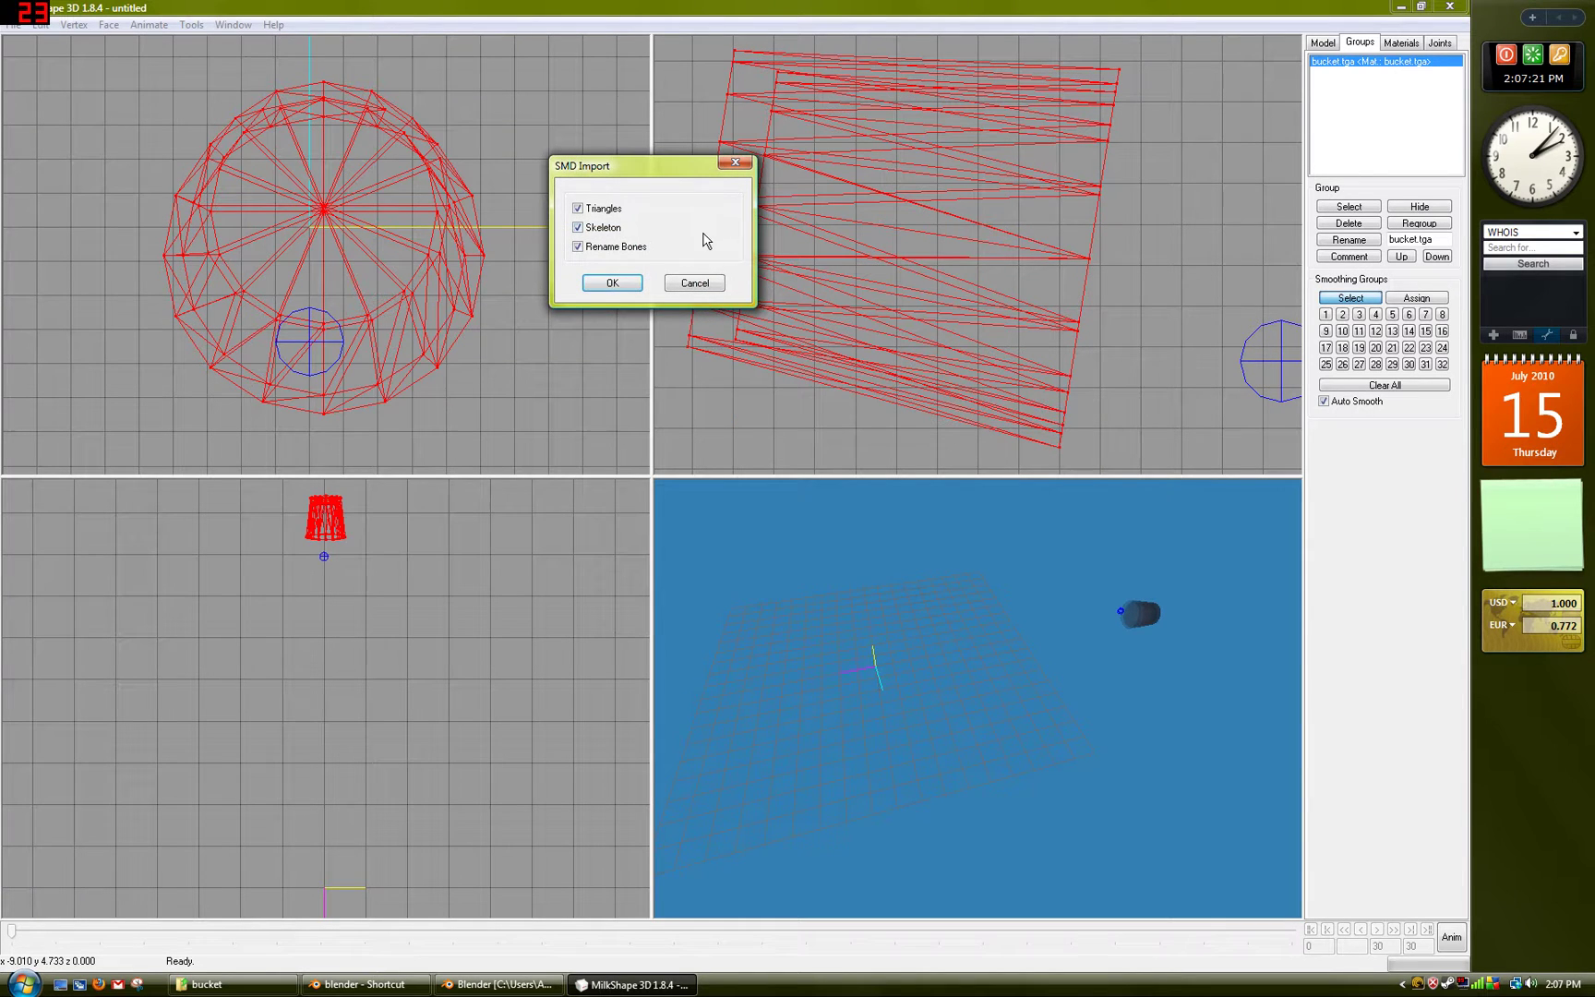
left_click(613, 284)
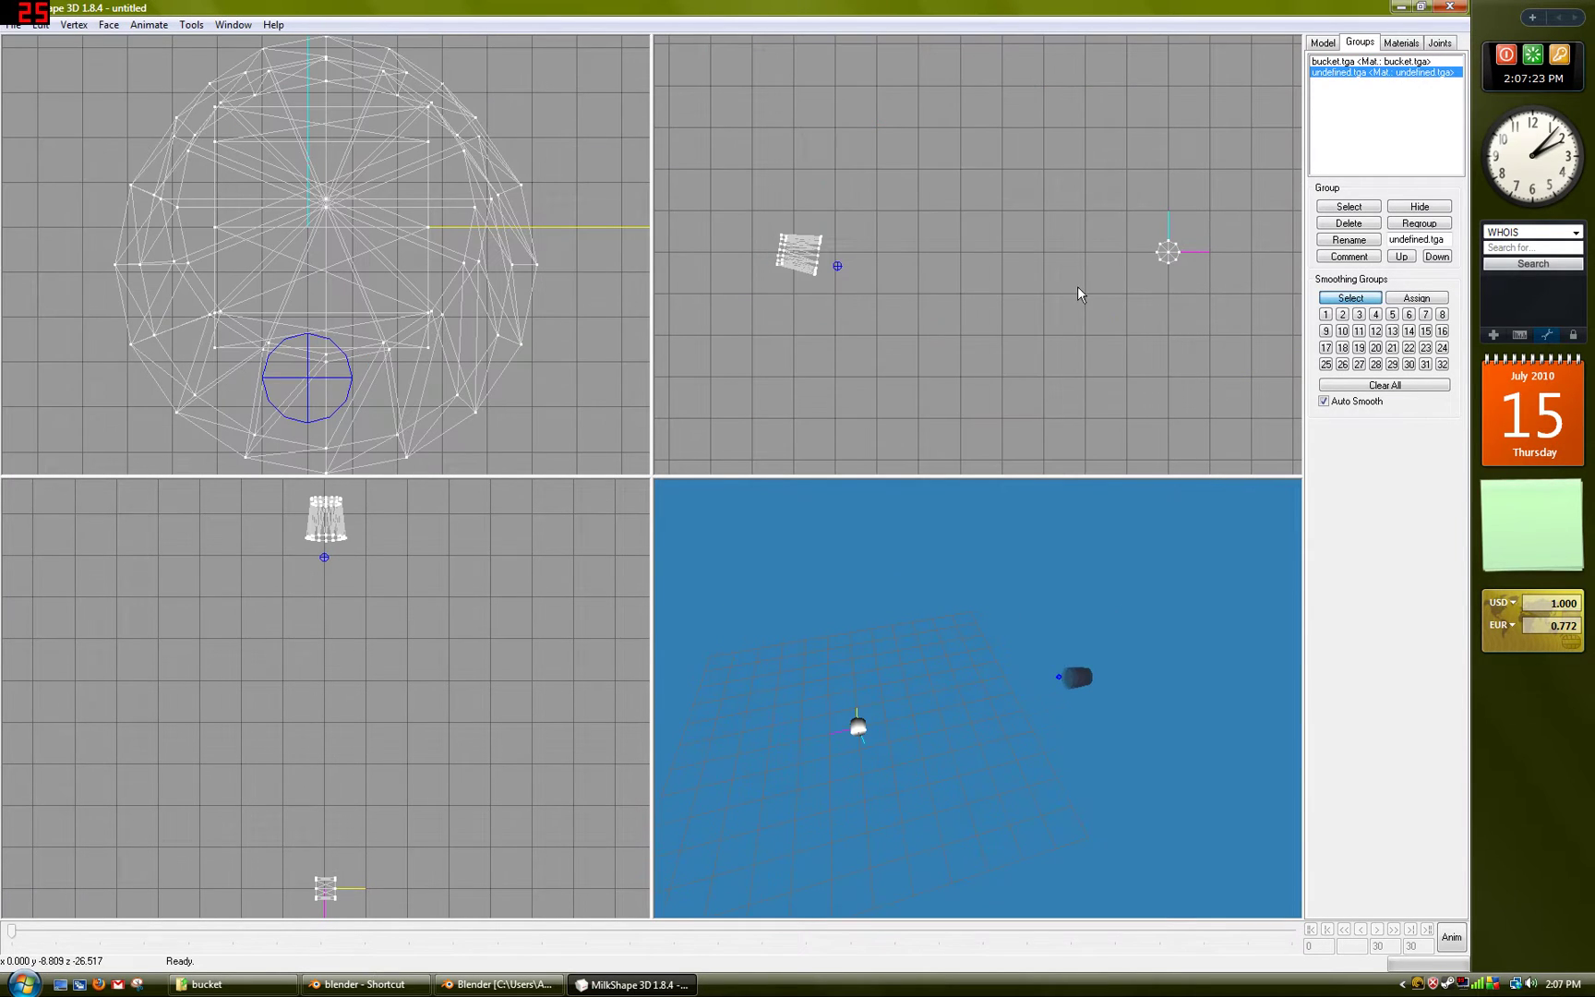
Select the undefined.tga group and move it onto the bucket.
left_click(1326, 43)
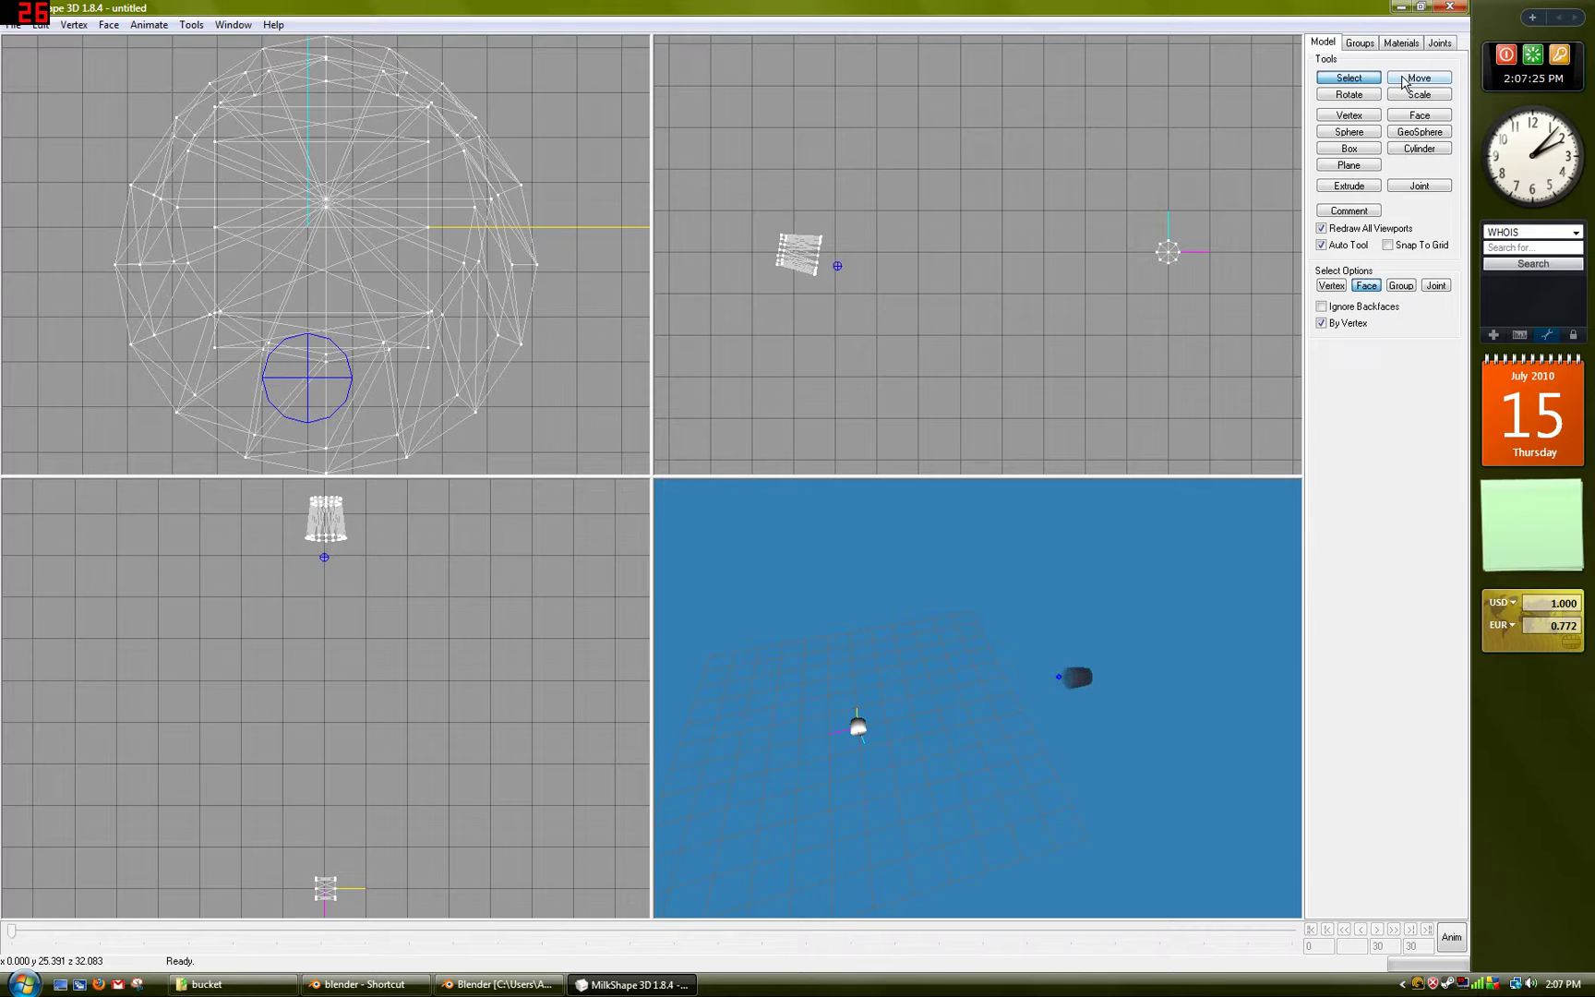
left_click(1353, 43)
double_click(1376, 72)
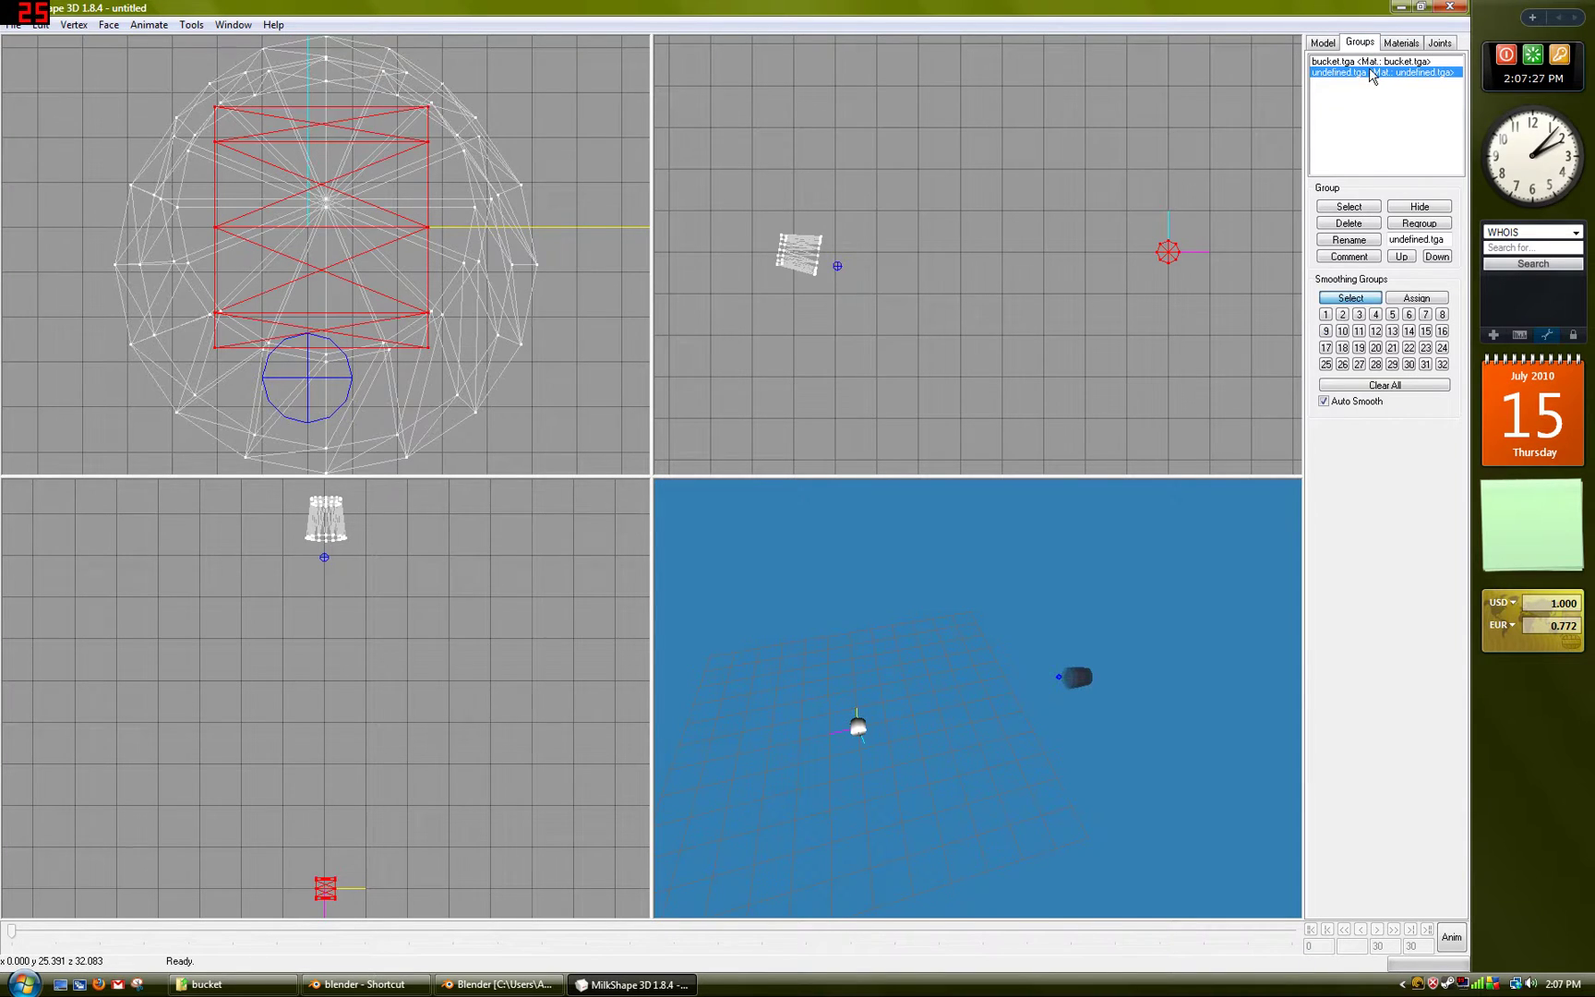
left_click(1329, 47)
left_click(1398, 81)
left_click_drag(1182, 283, 815, 283)
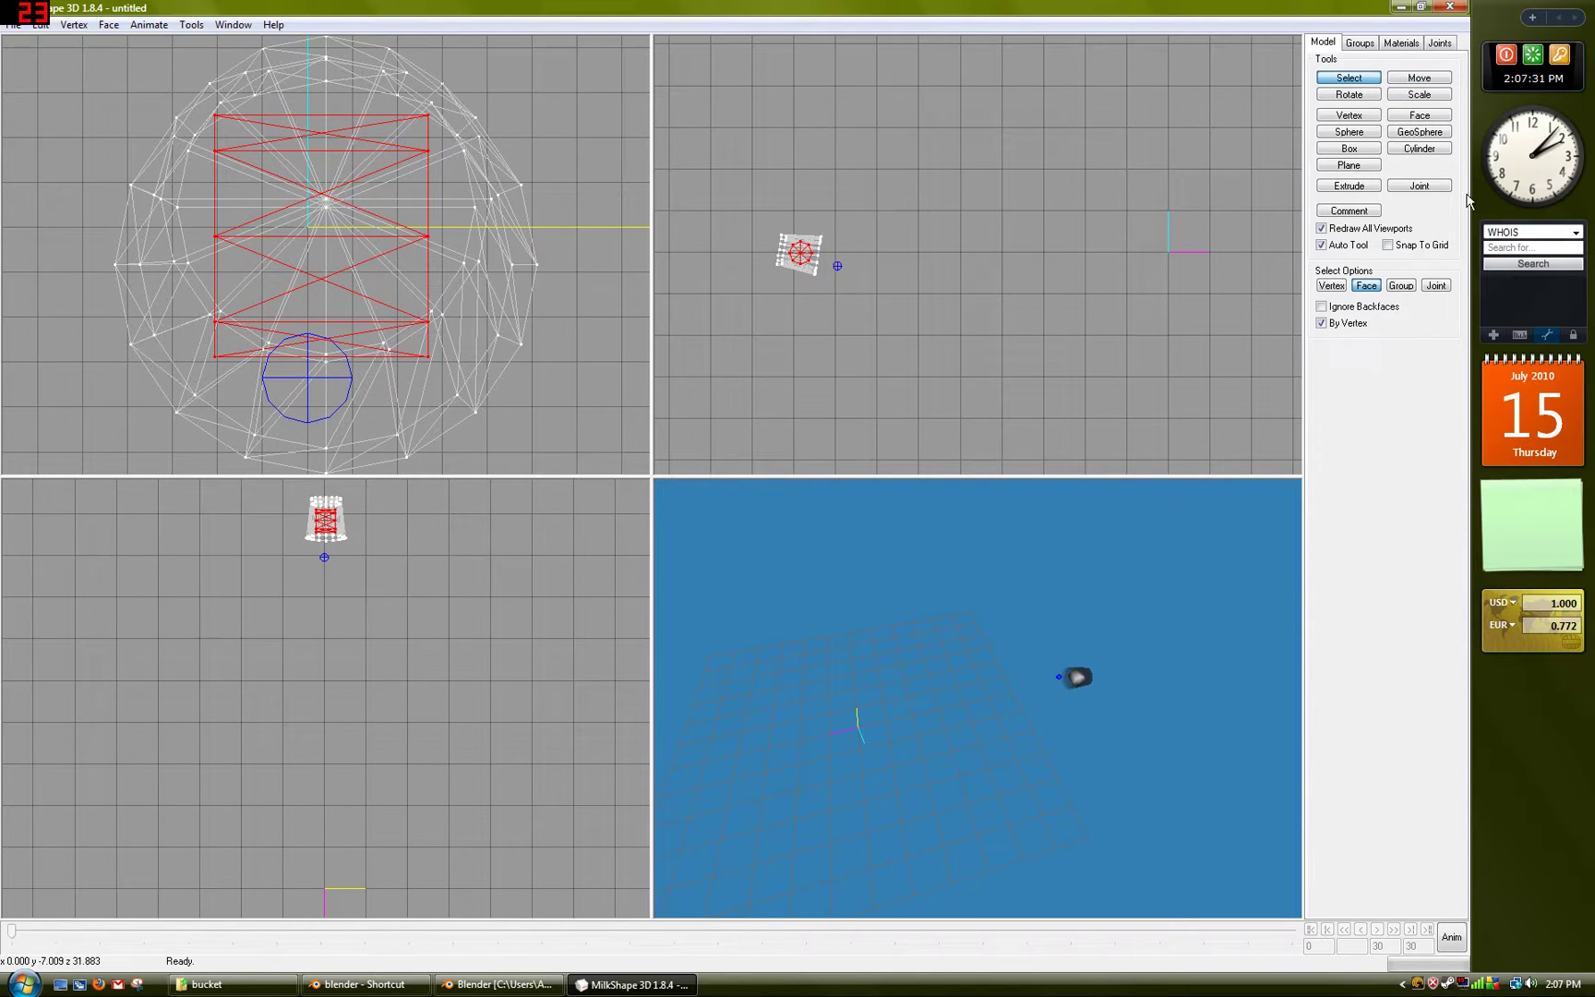
Rotate the cylinder three times by 90 degrees.
left_click(1361, 95)
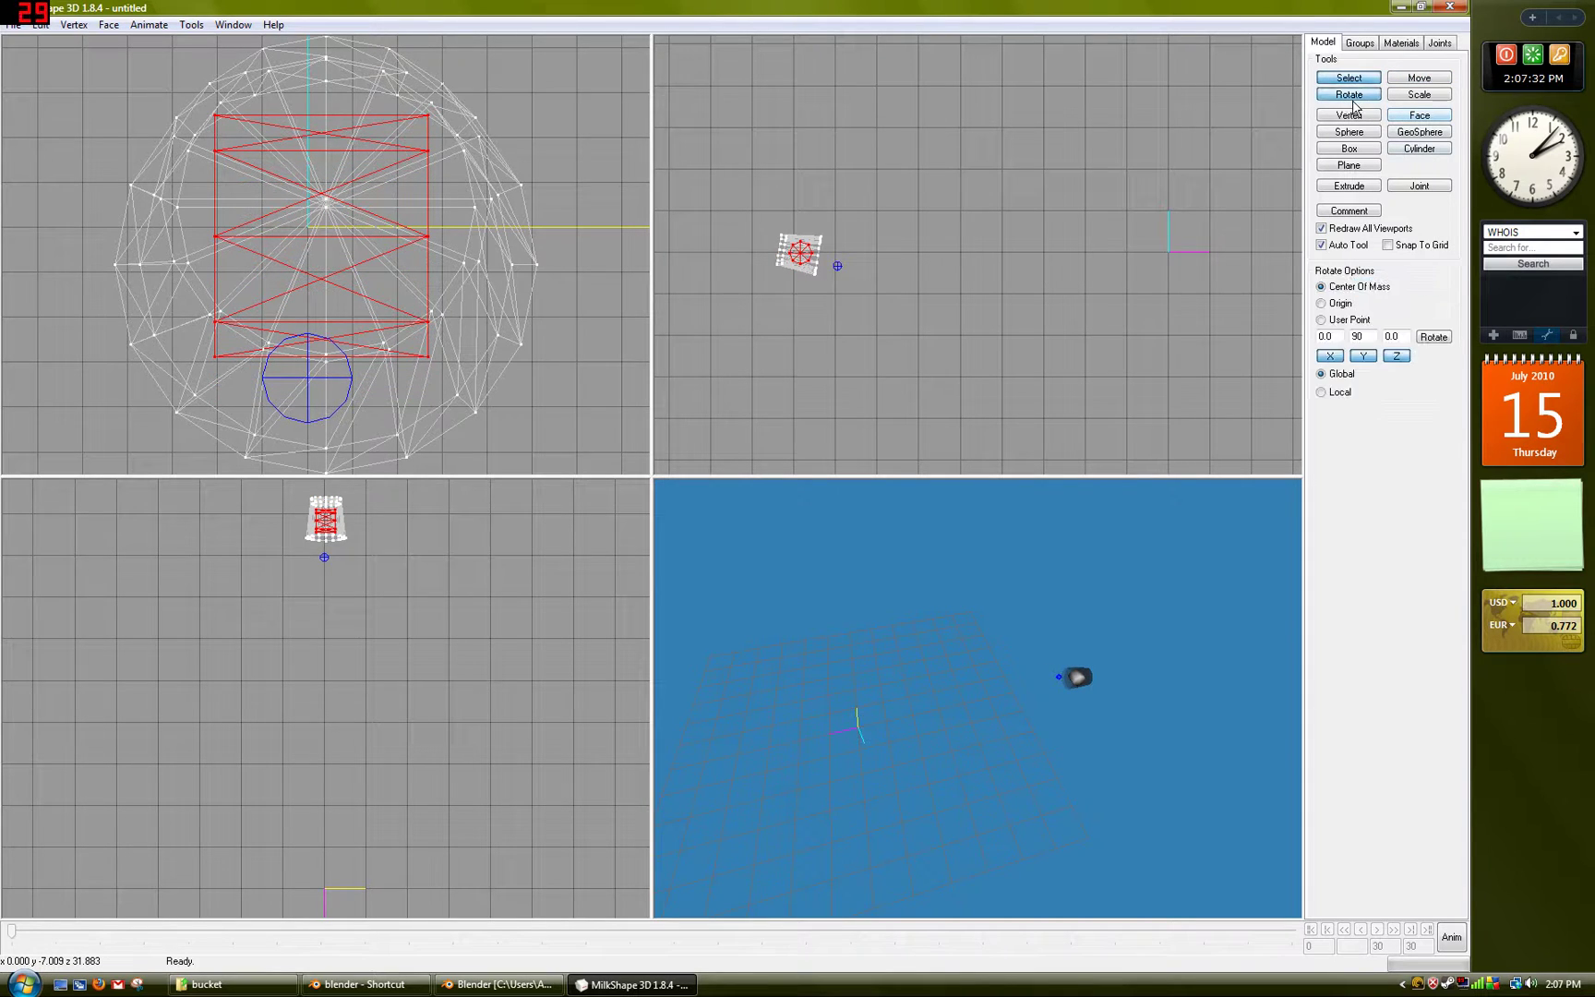
left_click(1434, 337)
left_click(1434, 337)
left_click(1433, 337)
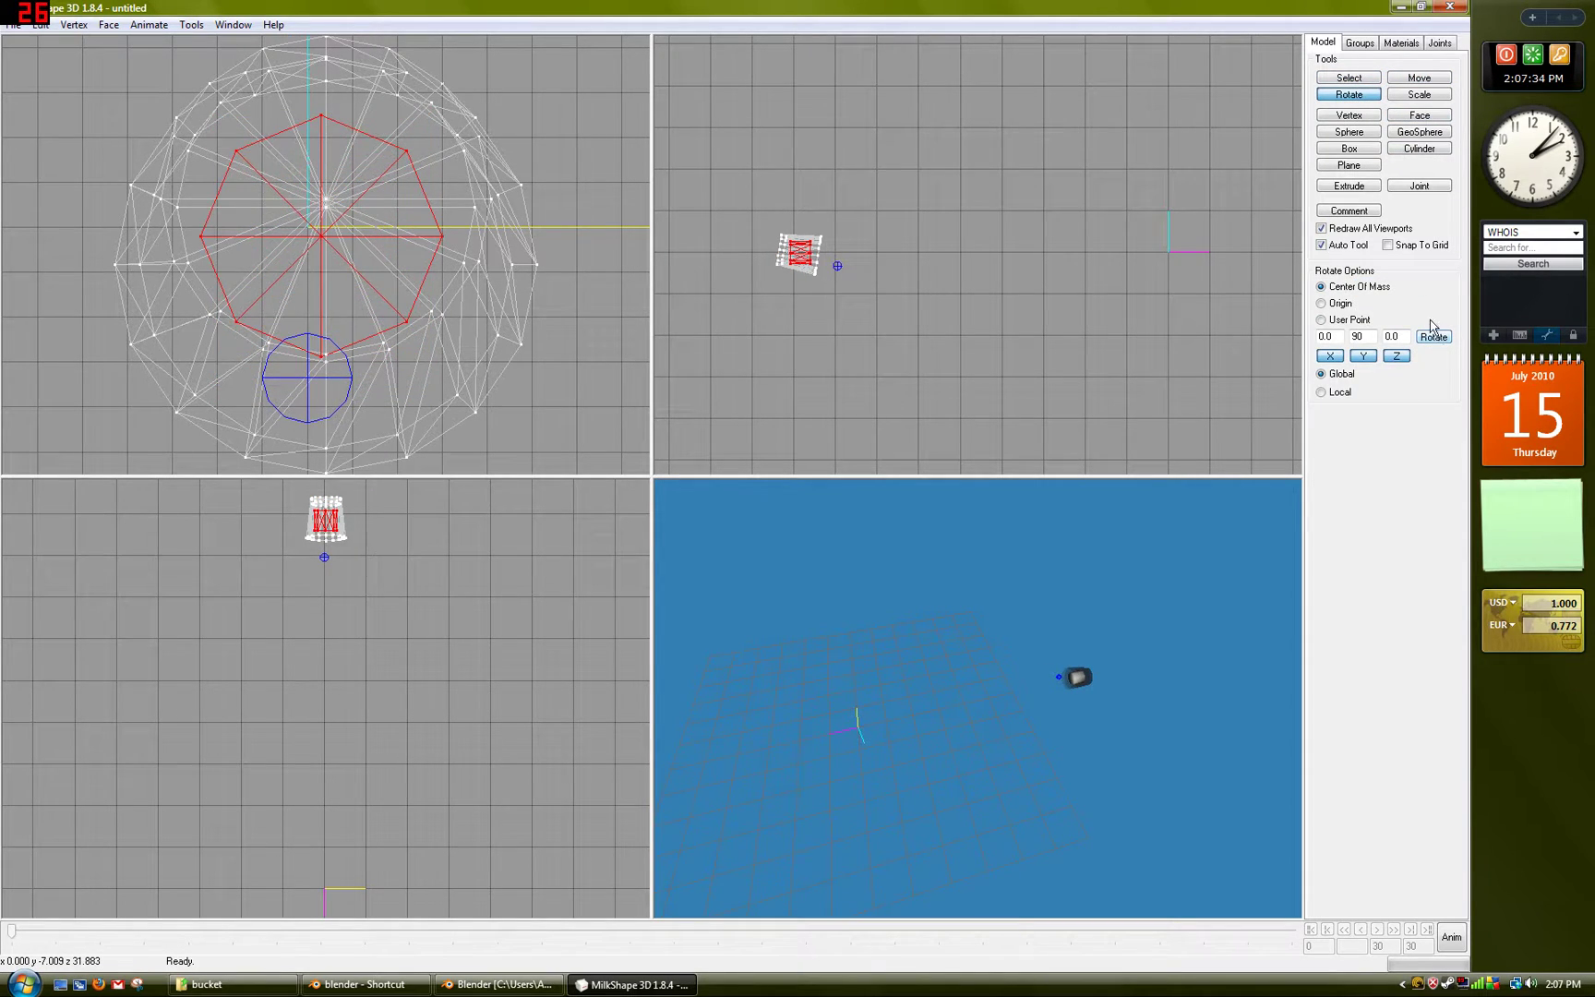
Scale the cylinder up six times by 1.1 and turn it to line up with the bucket.
left_click(1420, 95)
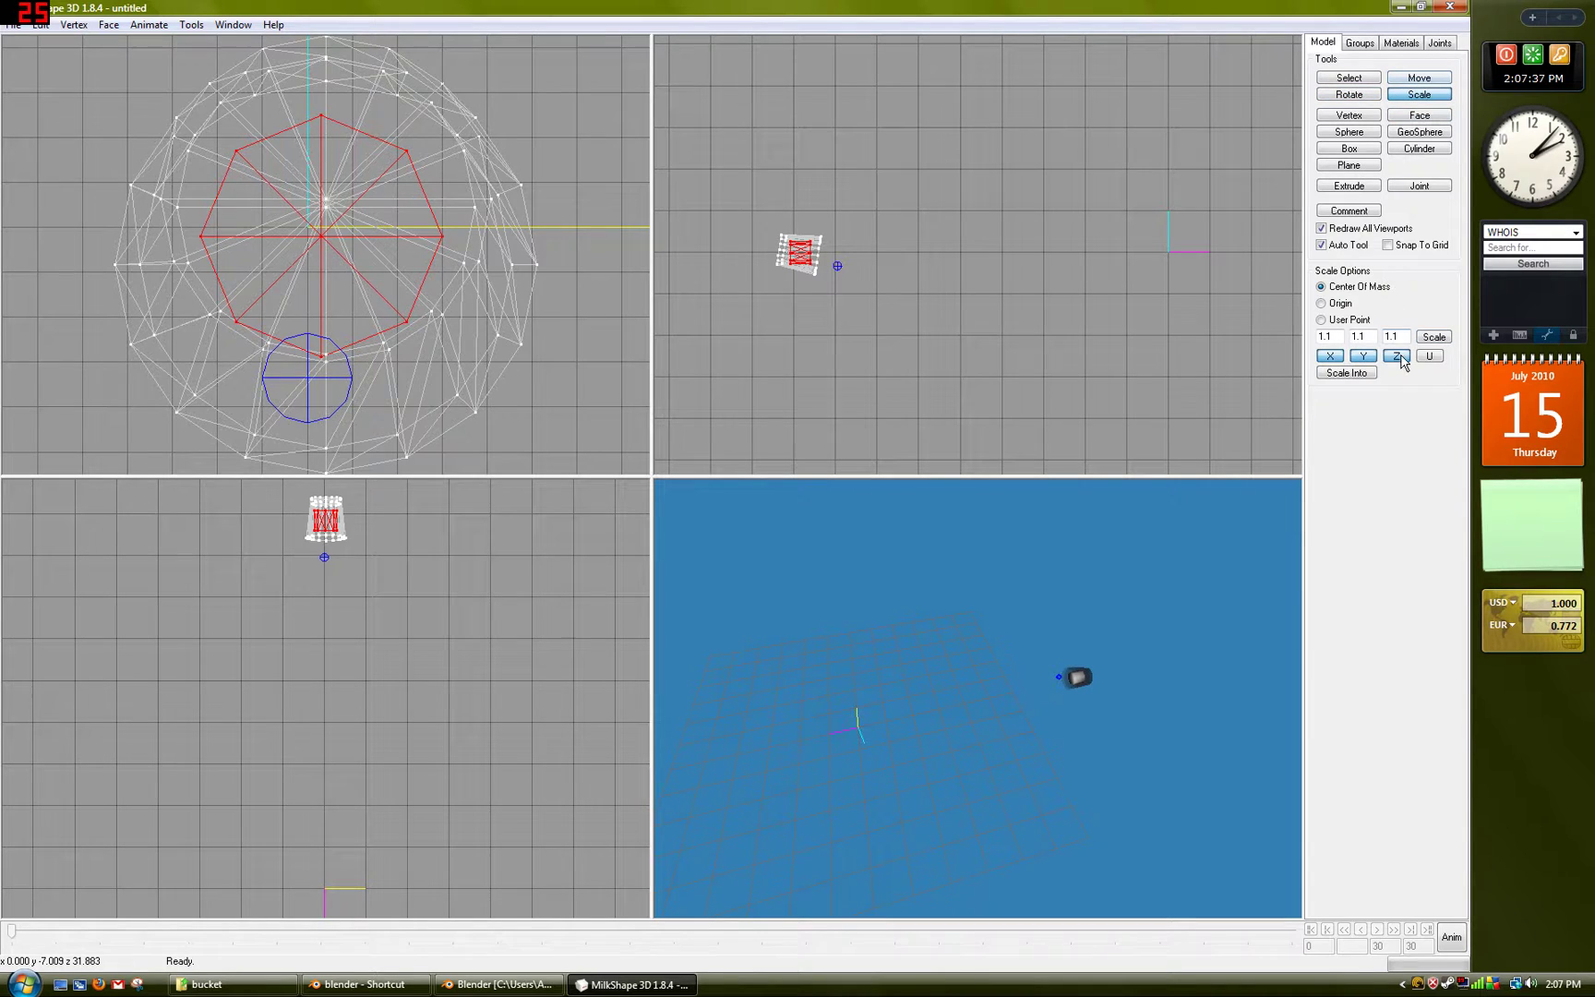
left_click(1434, 337)
left_click(1434, 337)
left_click(1434, 337)
left_click(1434, 337)
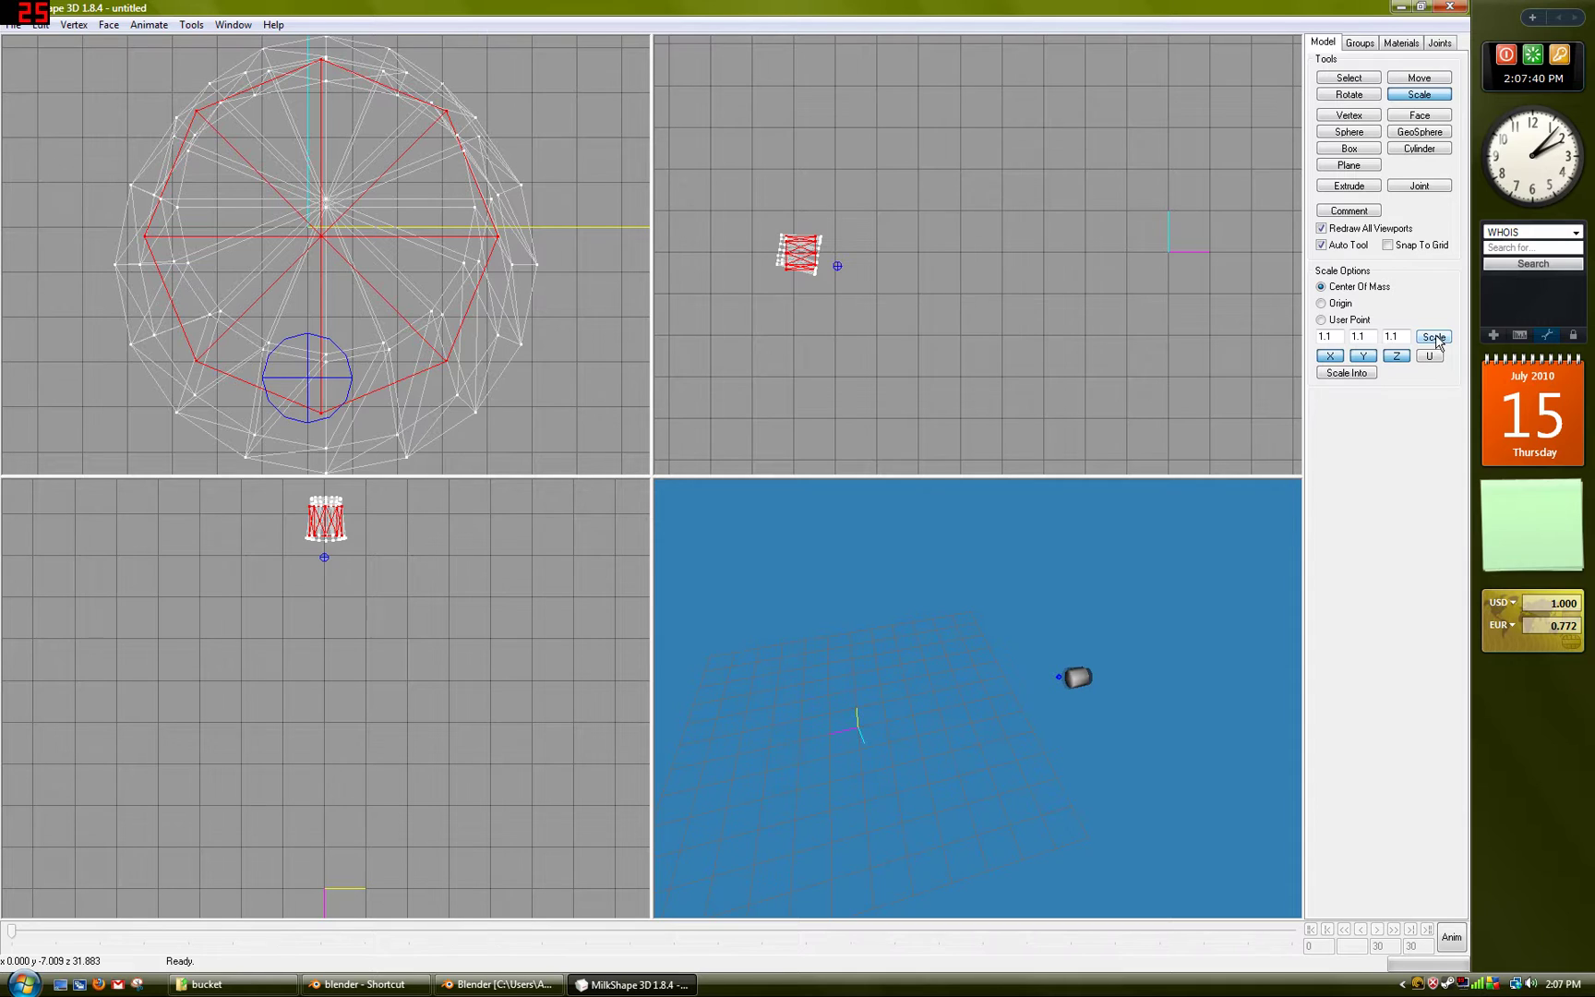
left_click(1434, 337)
left_click(1433, 337)
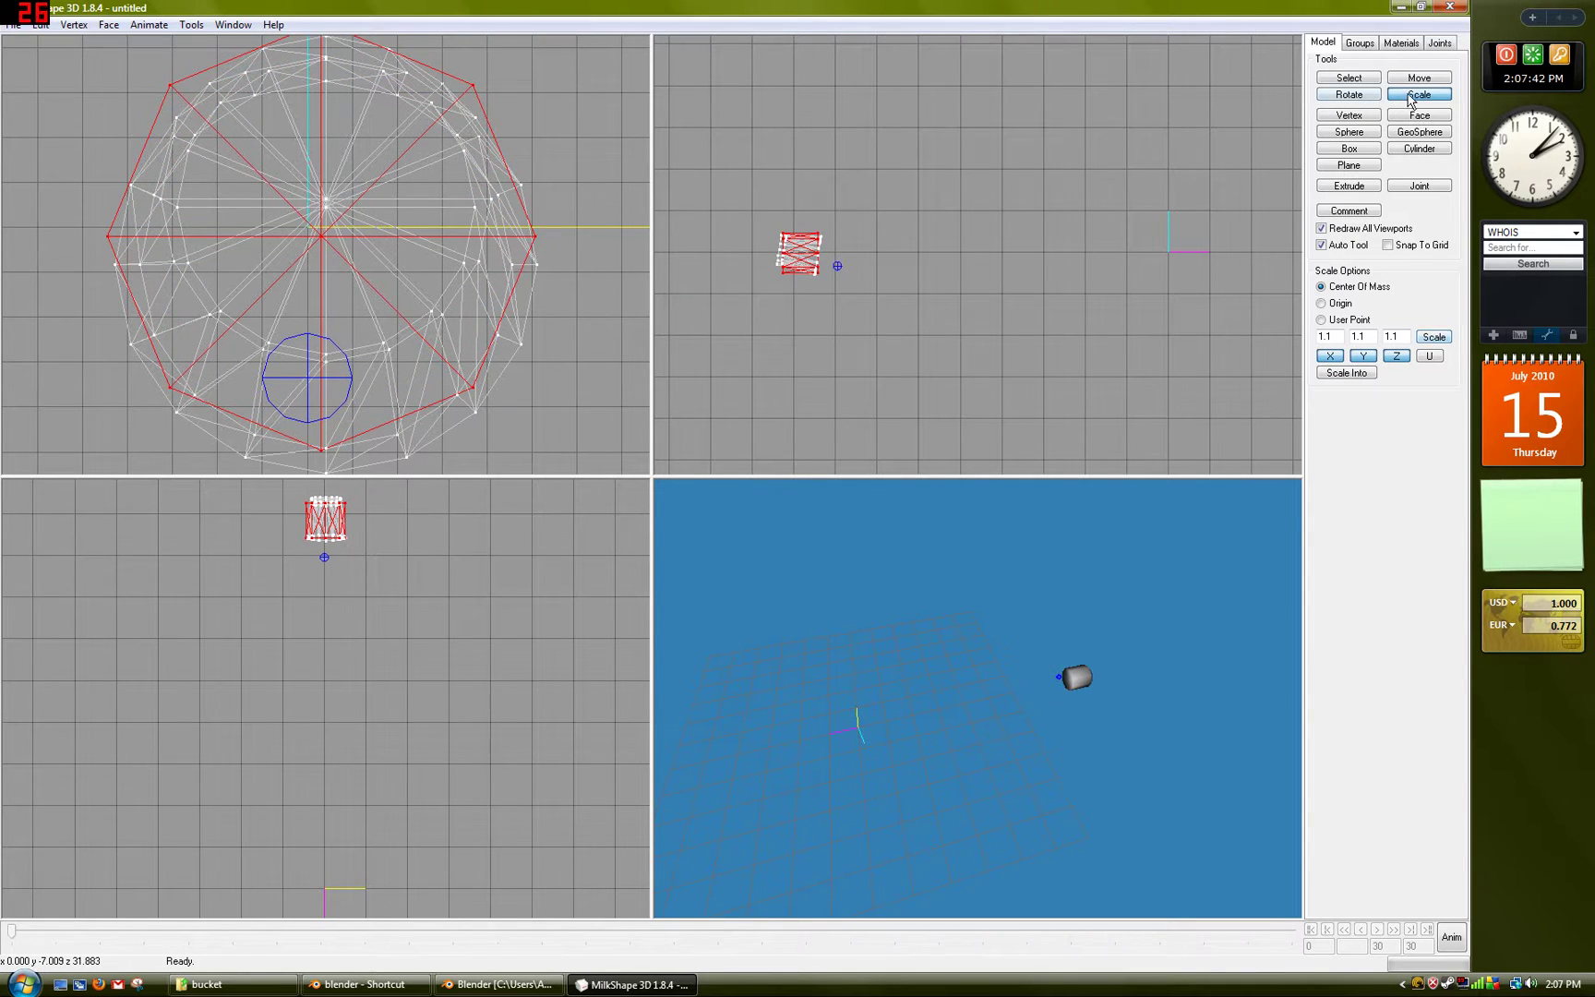
left_click(1363, 102)
left_click_drag(929, 262, 925, 266)
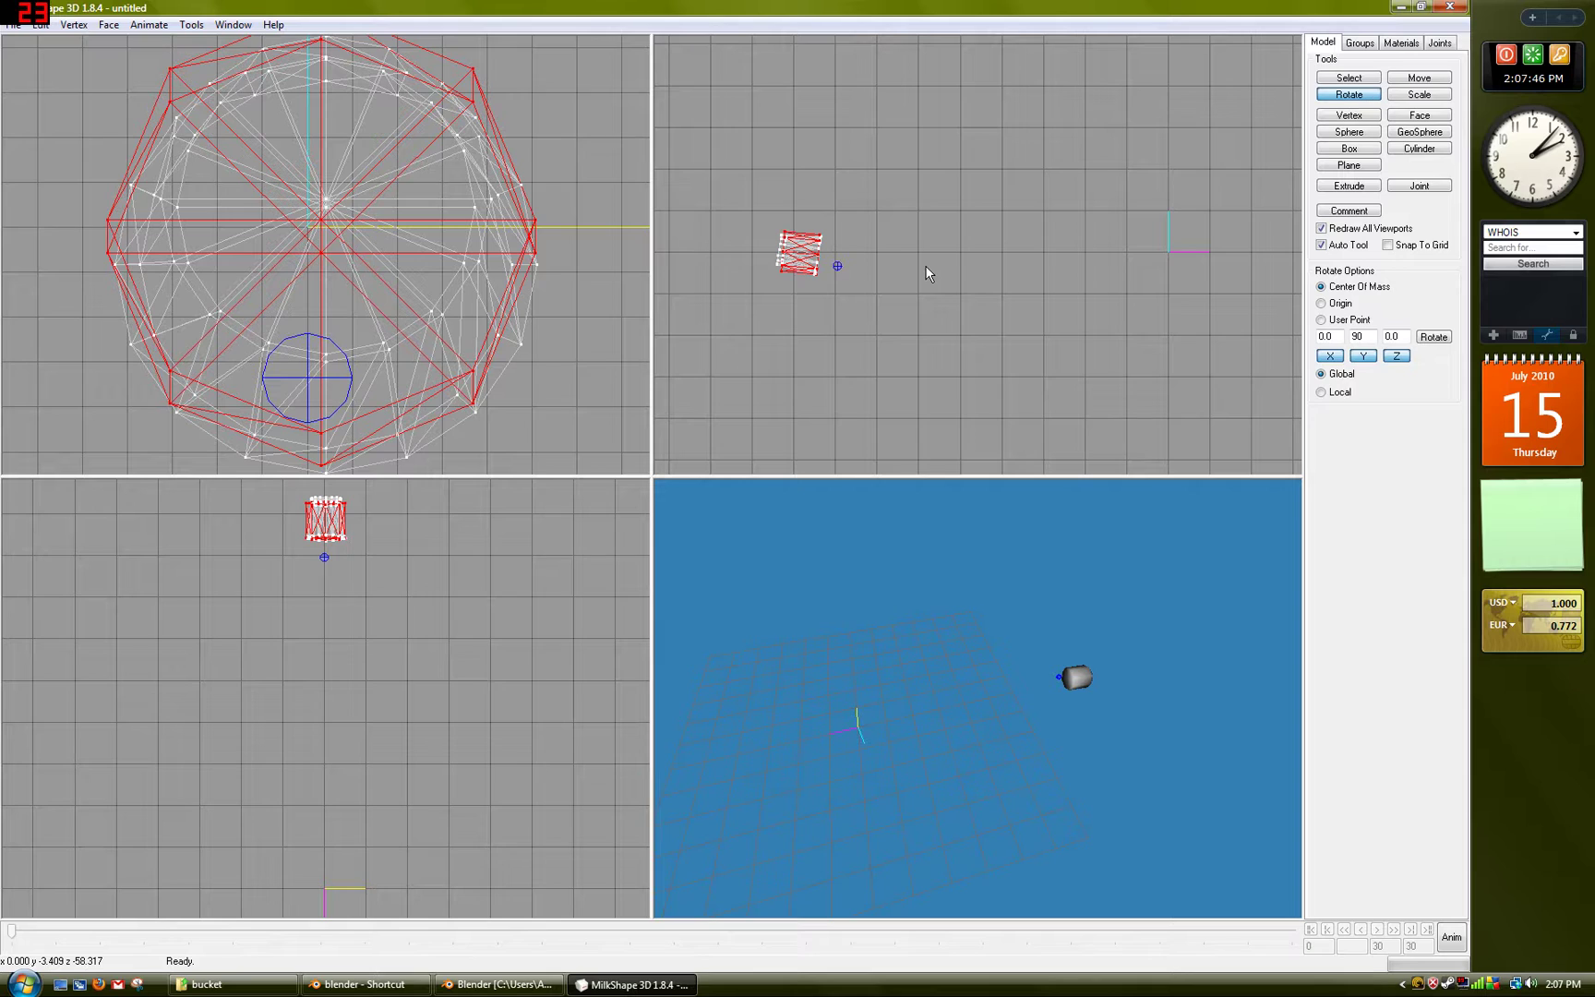
Delete the bucket.tga group's mesh.
left_click(1360, 43)
left_click(1150, 146)
double_click(1388, 61)
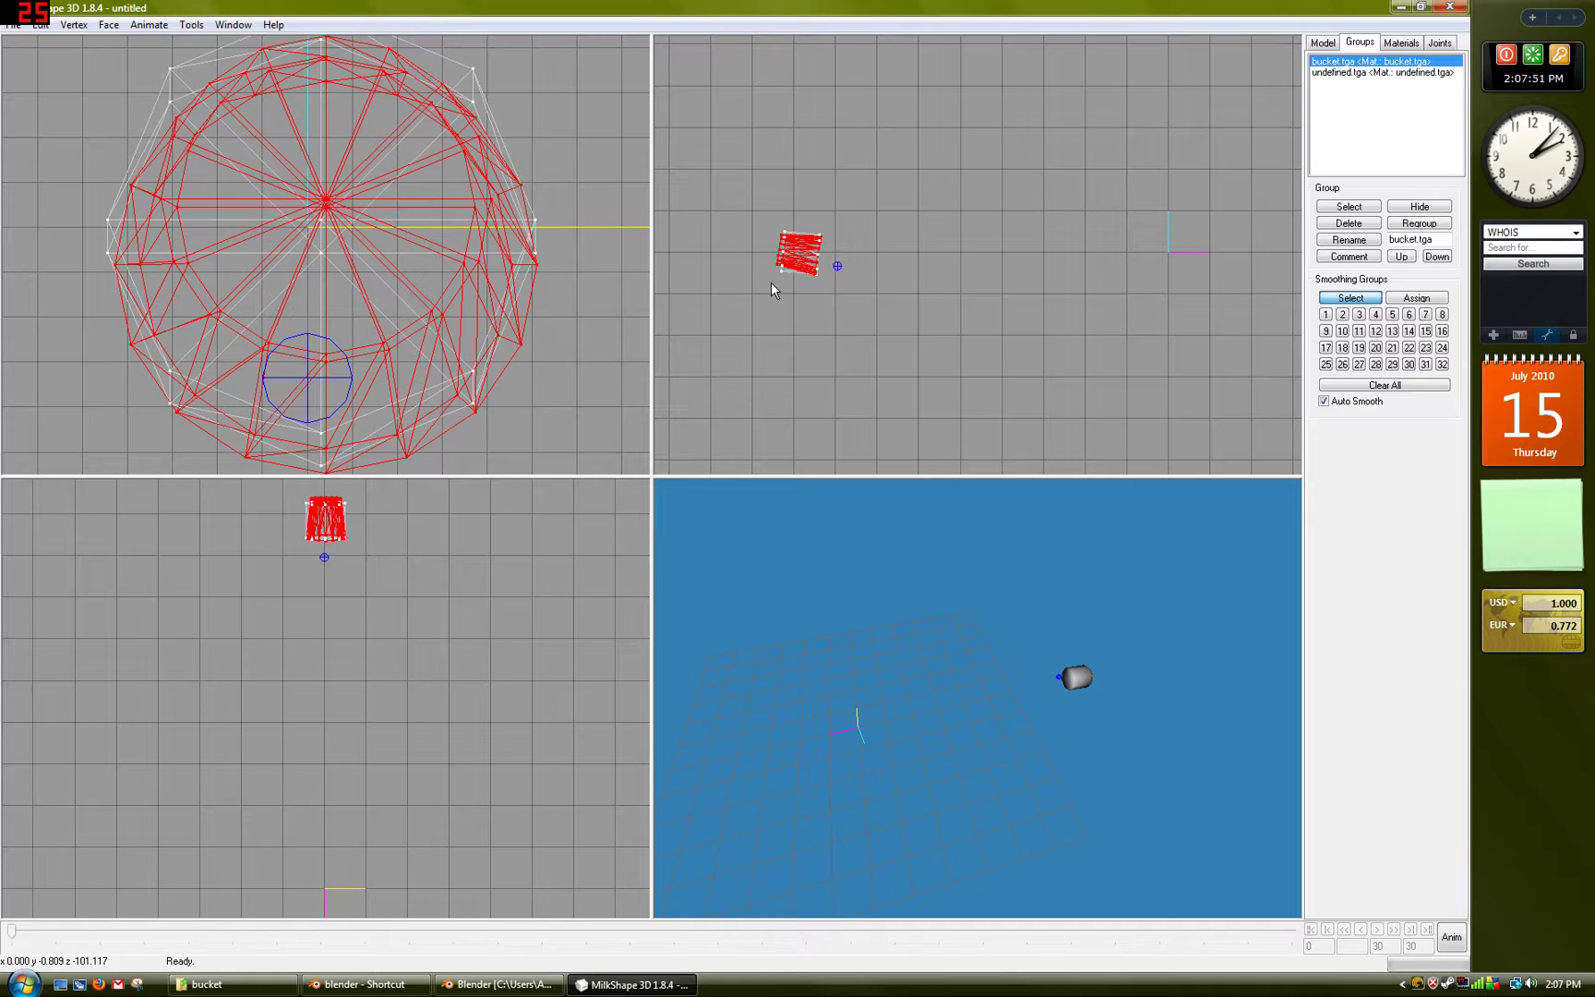
key("Delete")
Delete the bucket.tga material and reselect the undefined.tga group.
left_click(1394, 47)
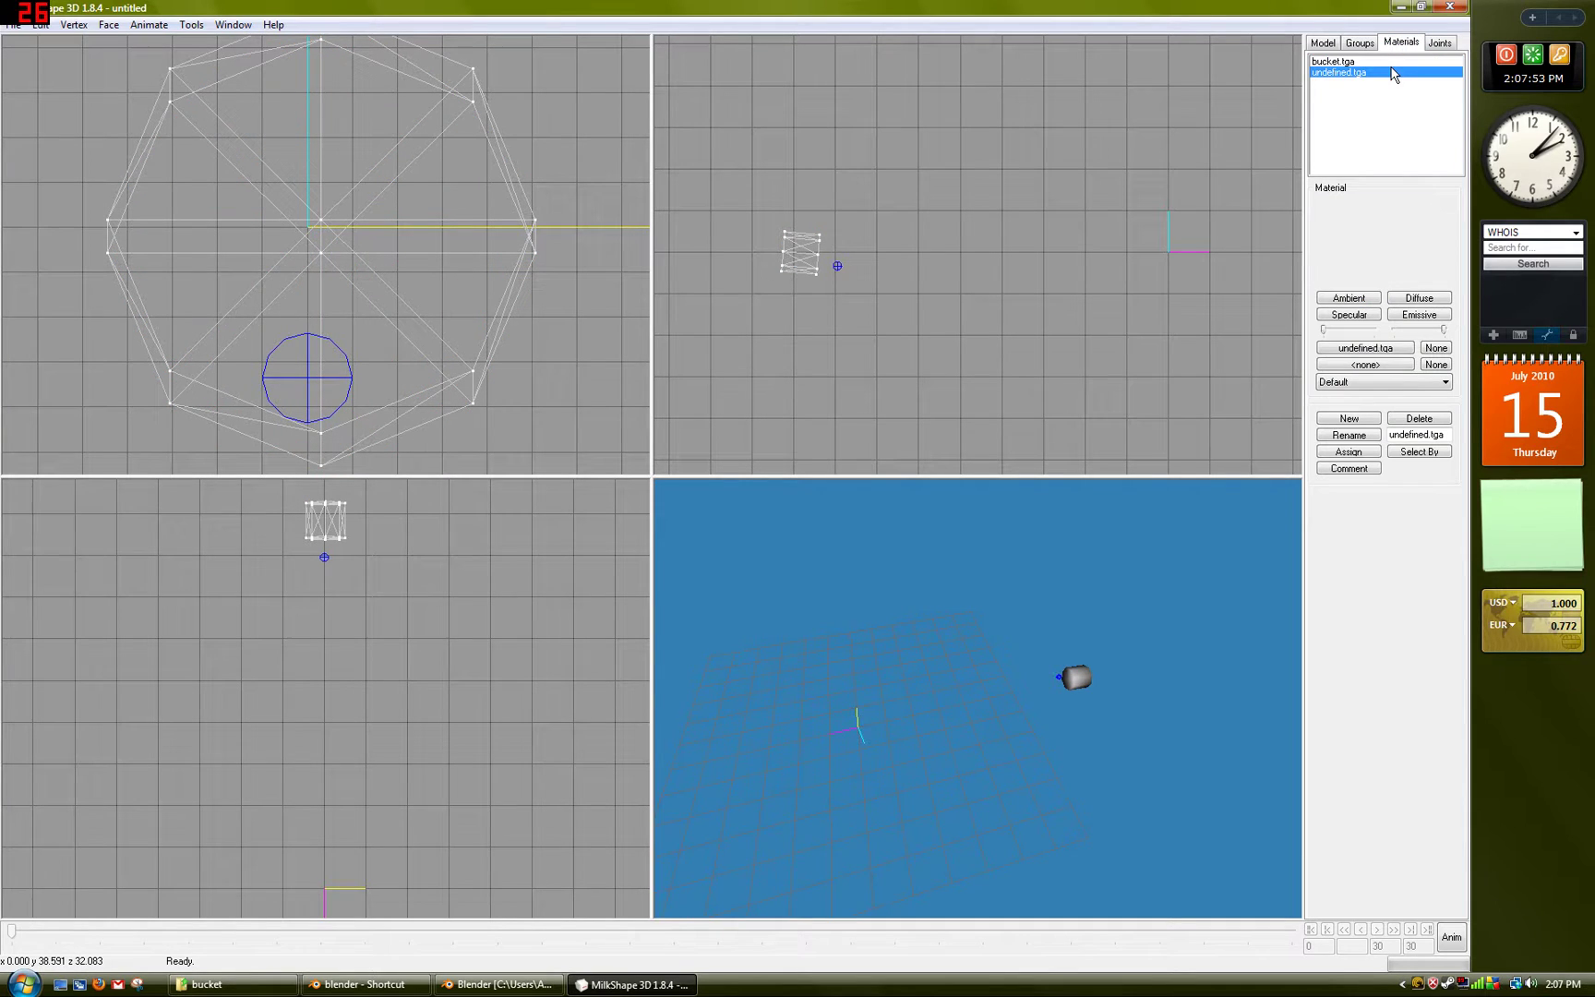
left_click(1367, 61)
left_click(1420, 419)
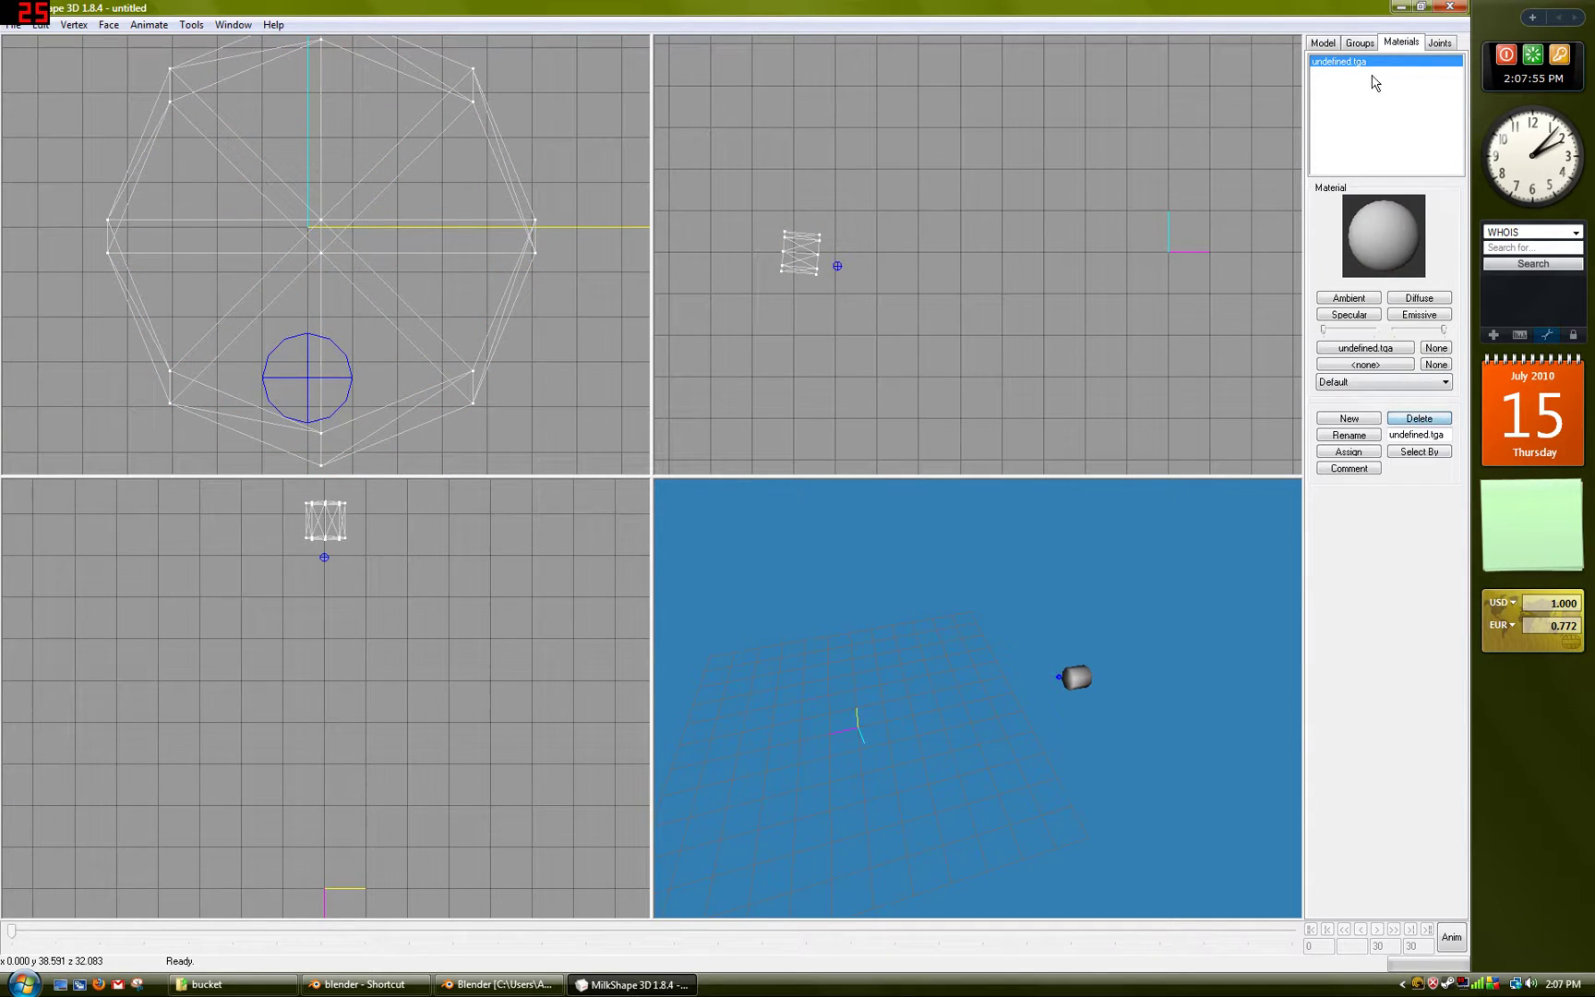
left_click(1360, 43)
double_click(1365, 62)
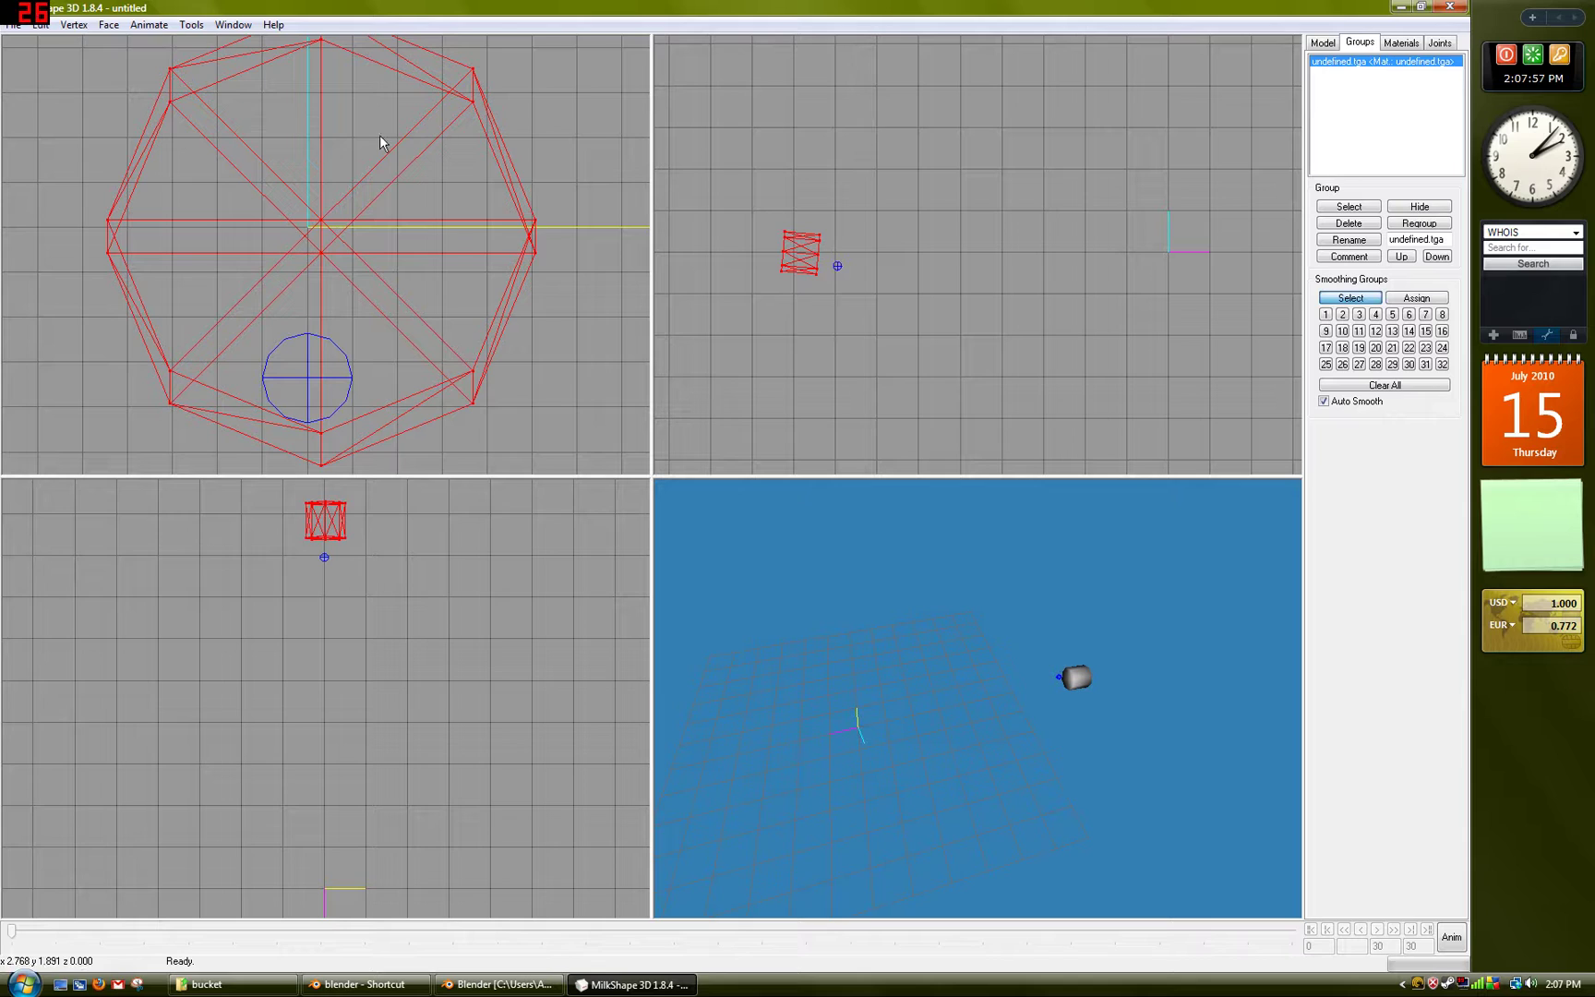
Export the cylinder as a reference Half-Life SMD, overwriting phymodel.smd.
left_click(7, 26)
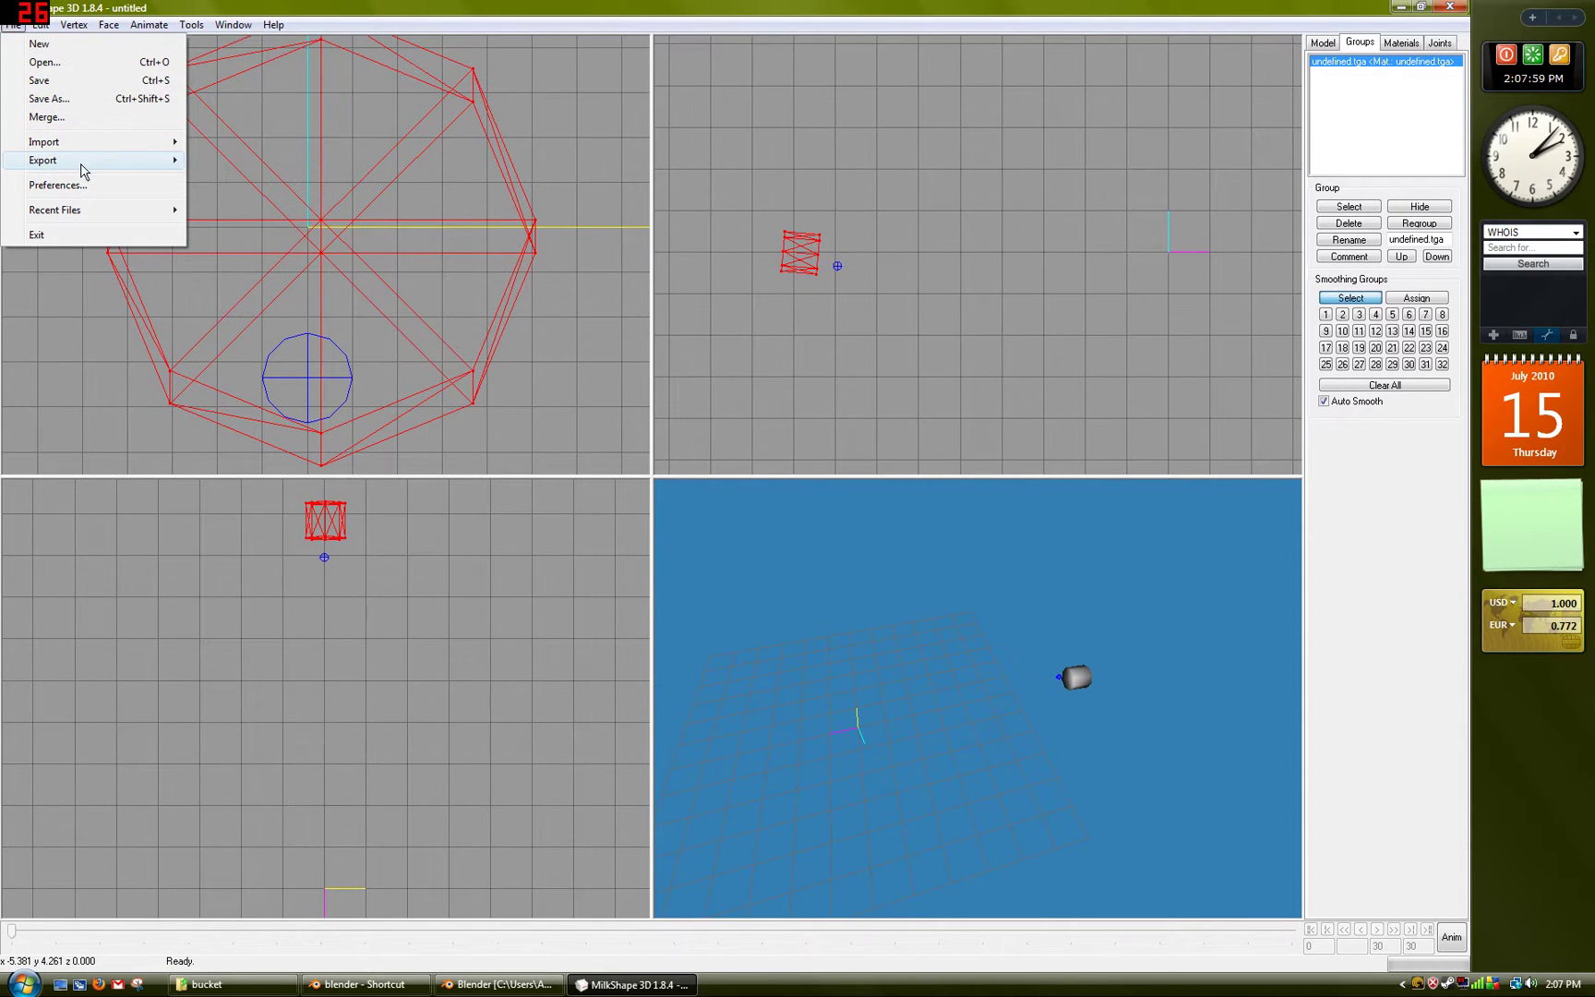
mouse_move(83, 160)
left_click(318, 22)
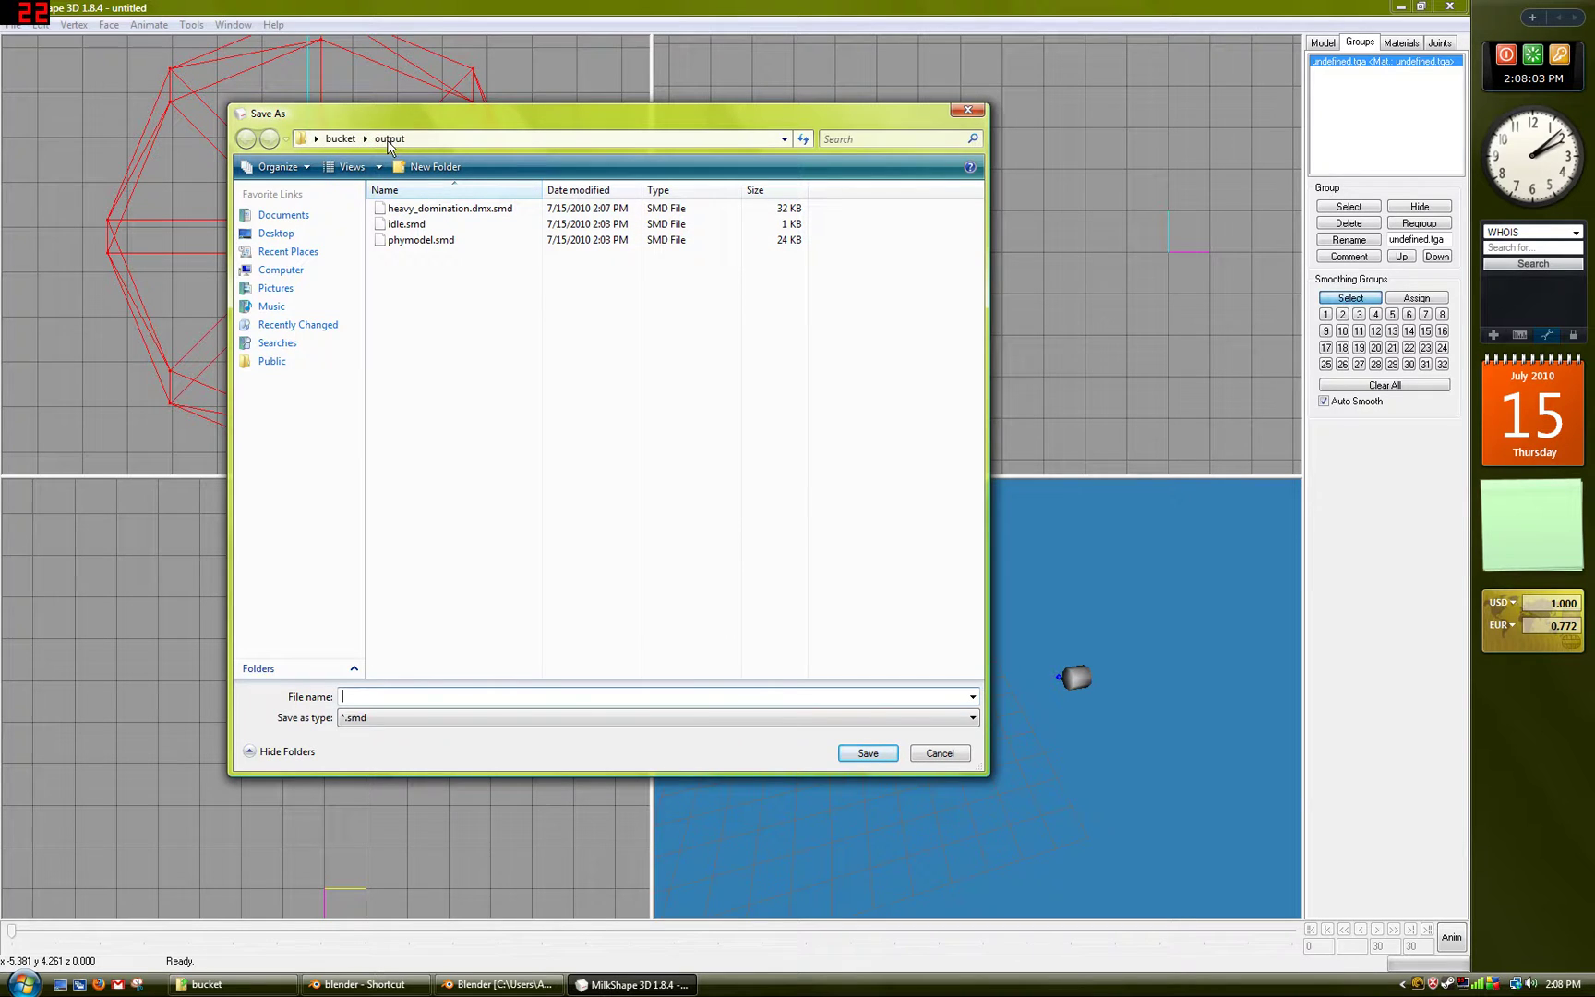
double_click(421, 242)
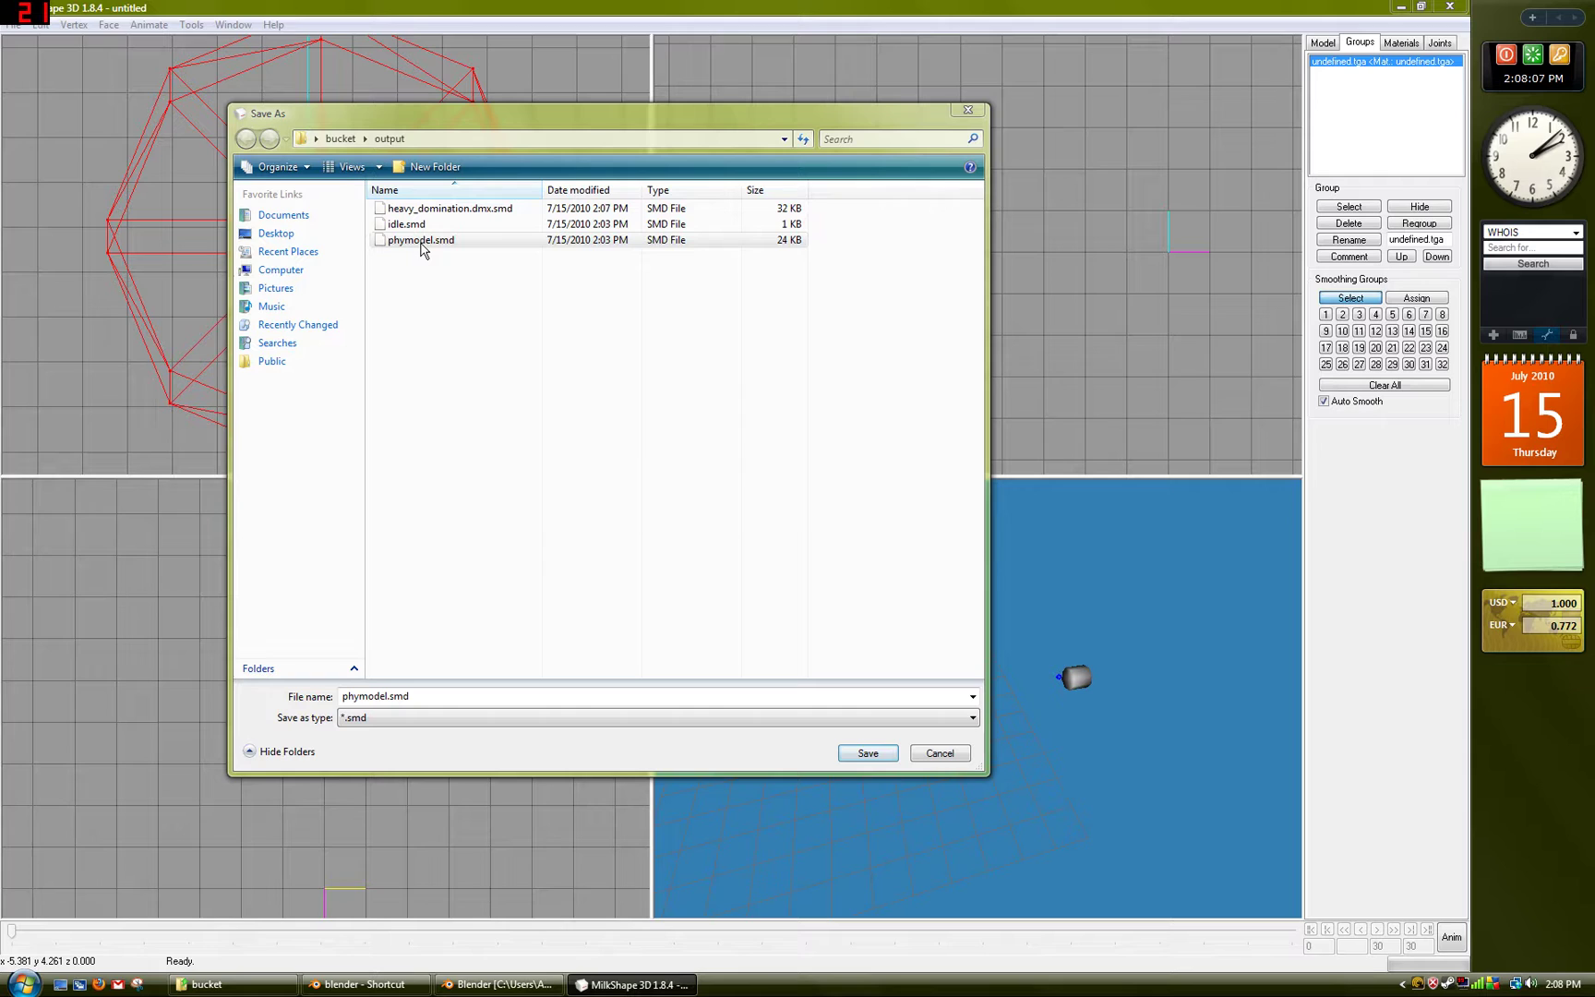
left_click(780, 500)
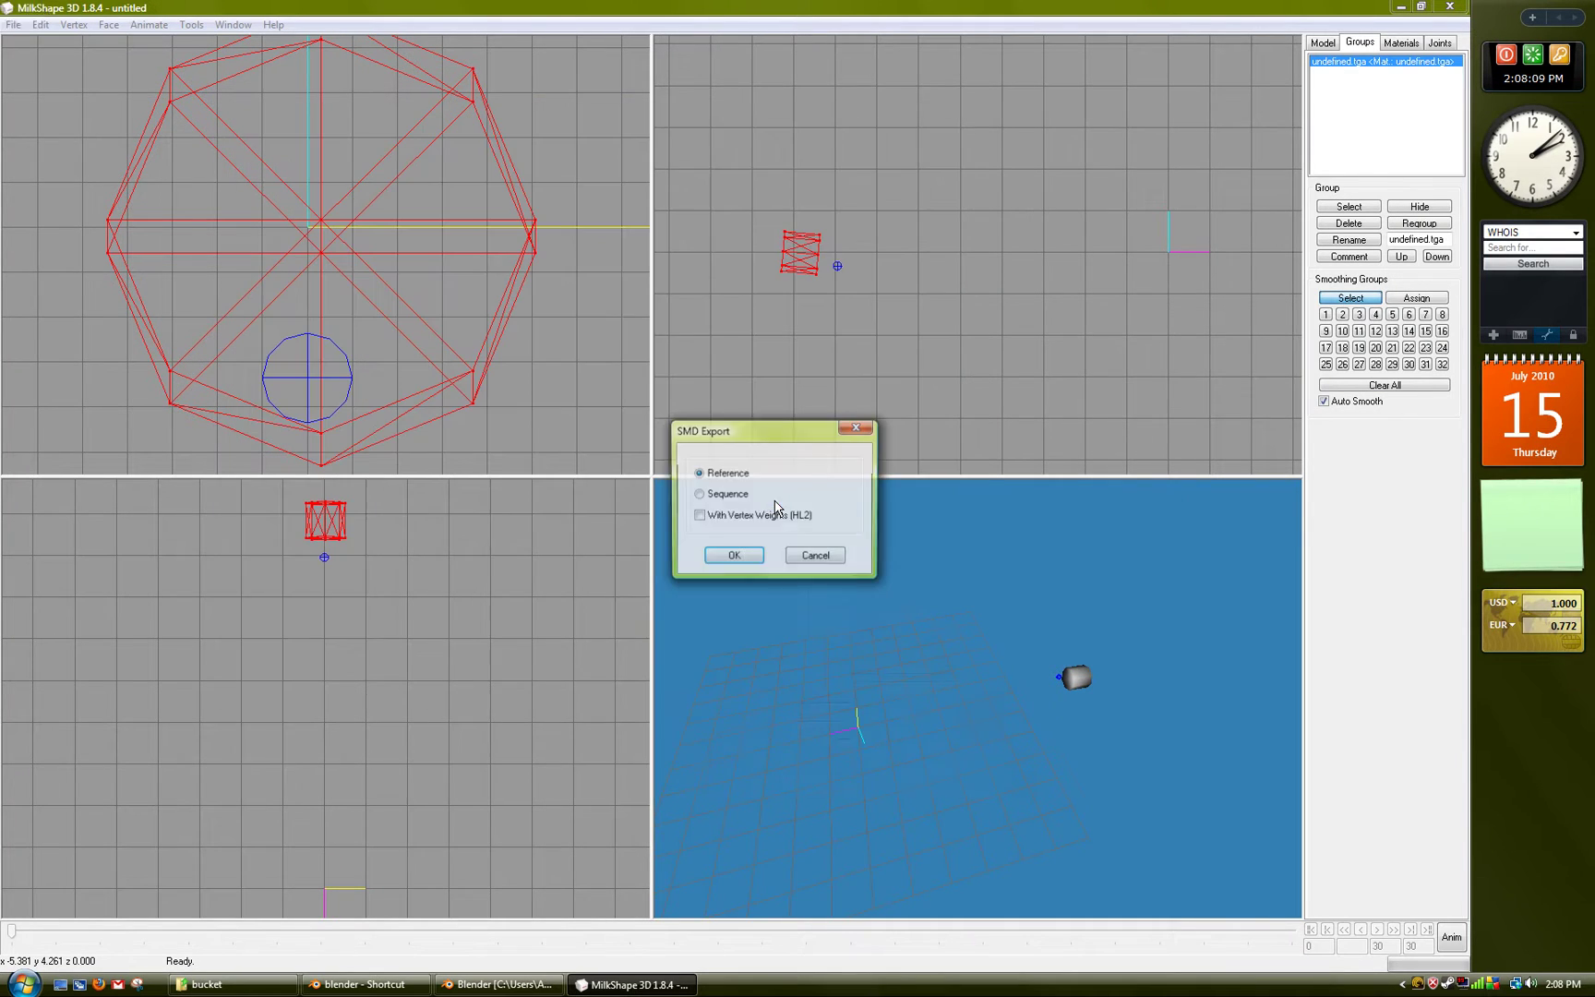
left_click(736, 552)
Open idle.smd from the output folder with Notepad++.
left_click(661, 984)
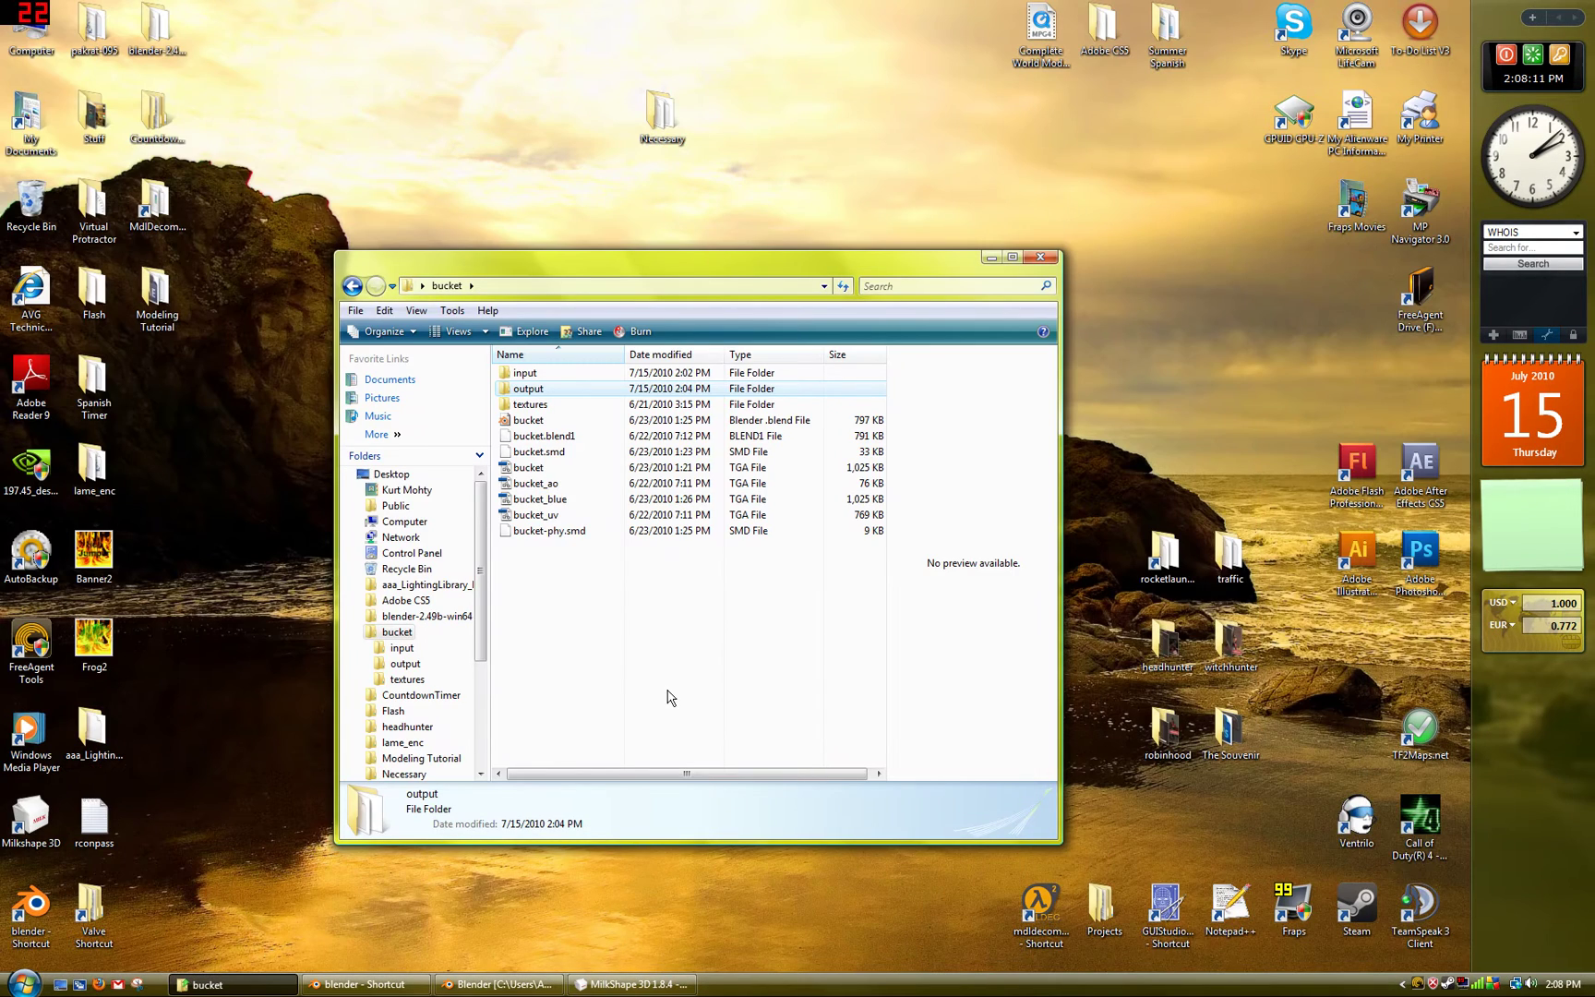
double_click(557, 389)
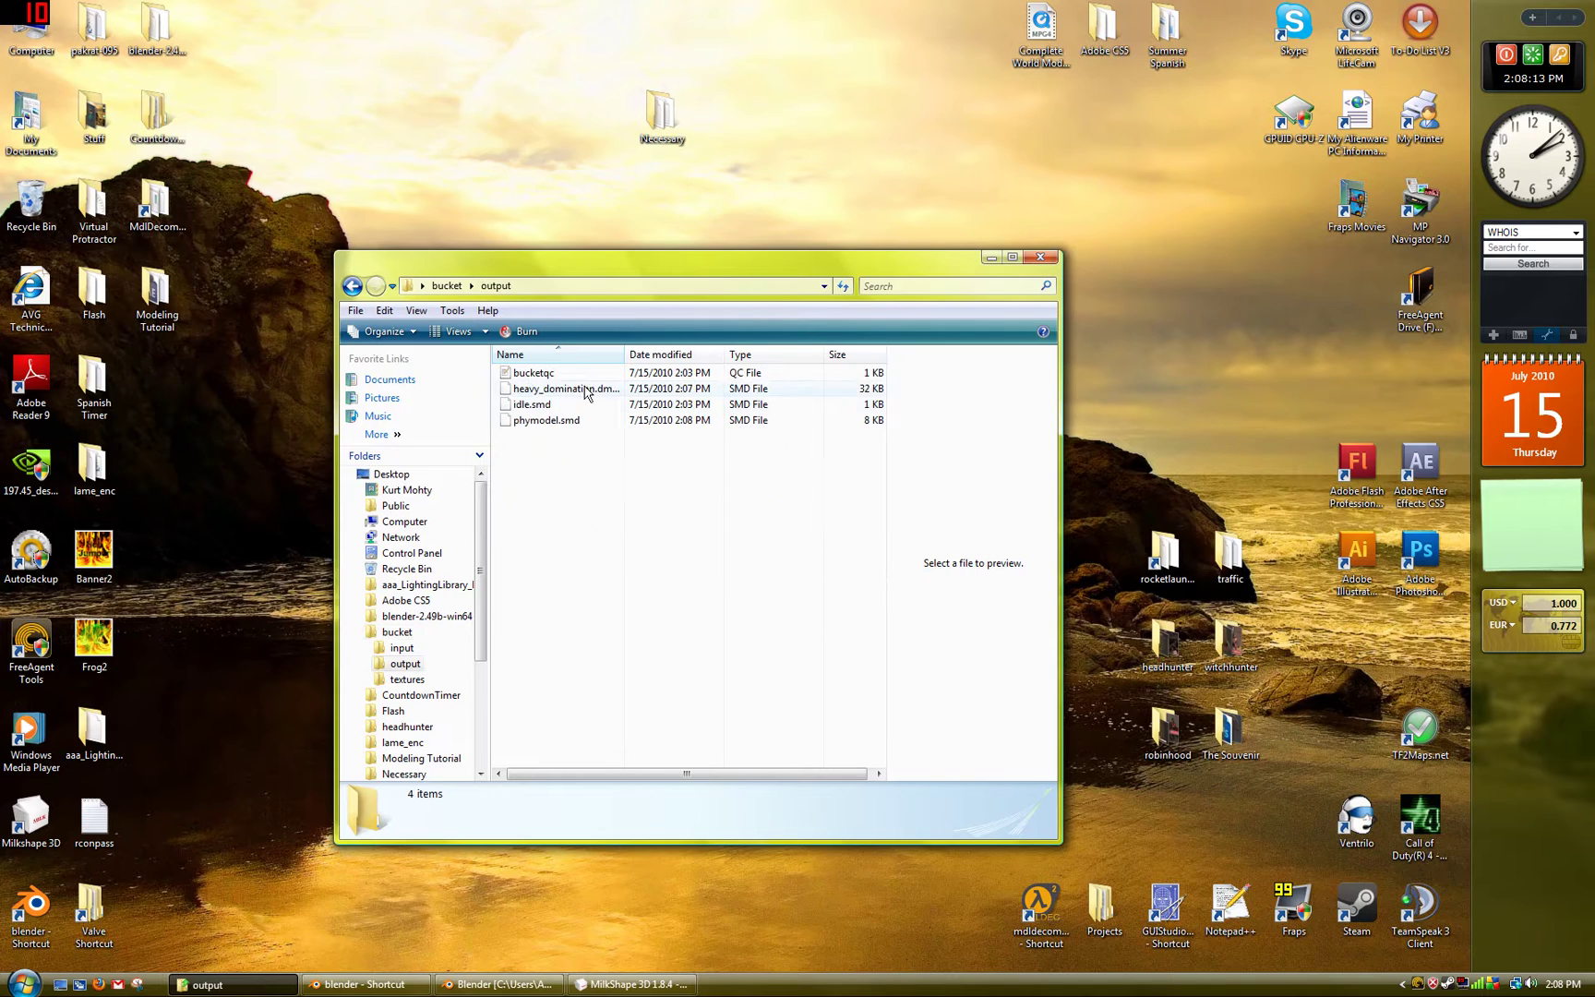
right_click(543, 406)
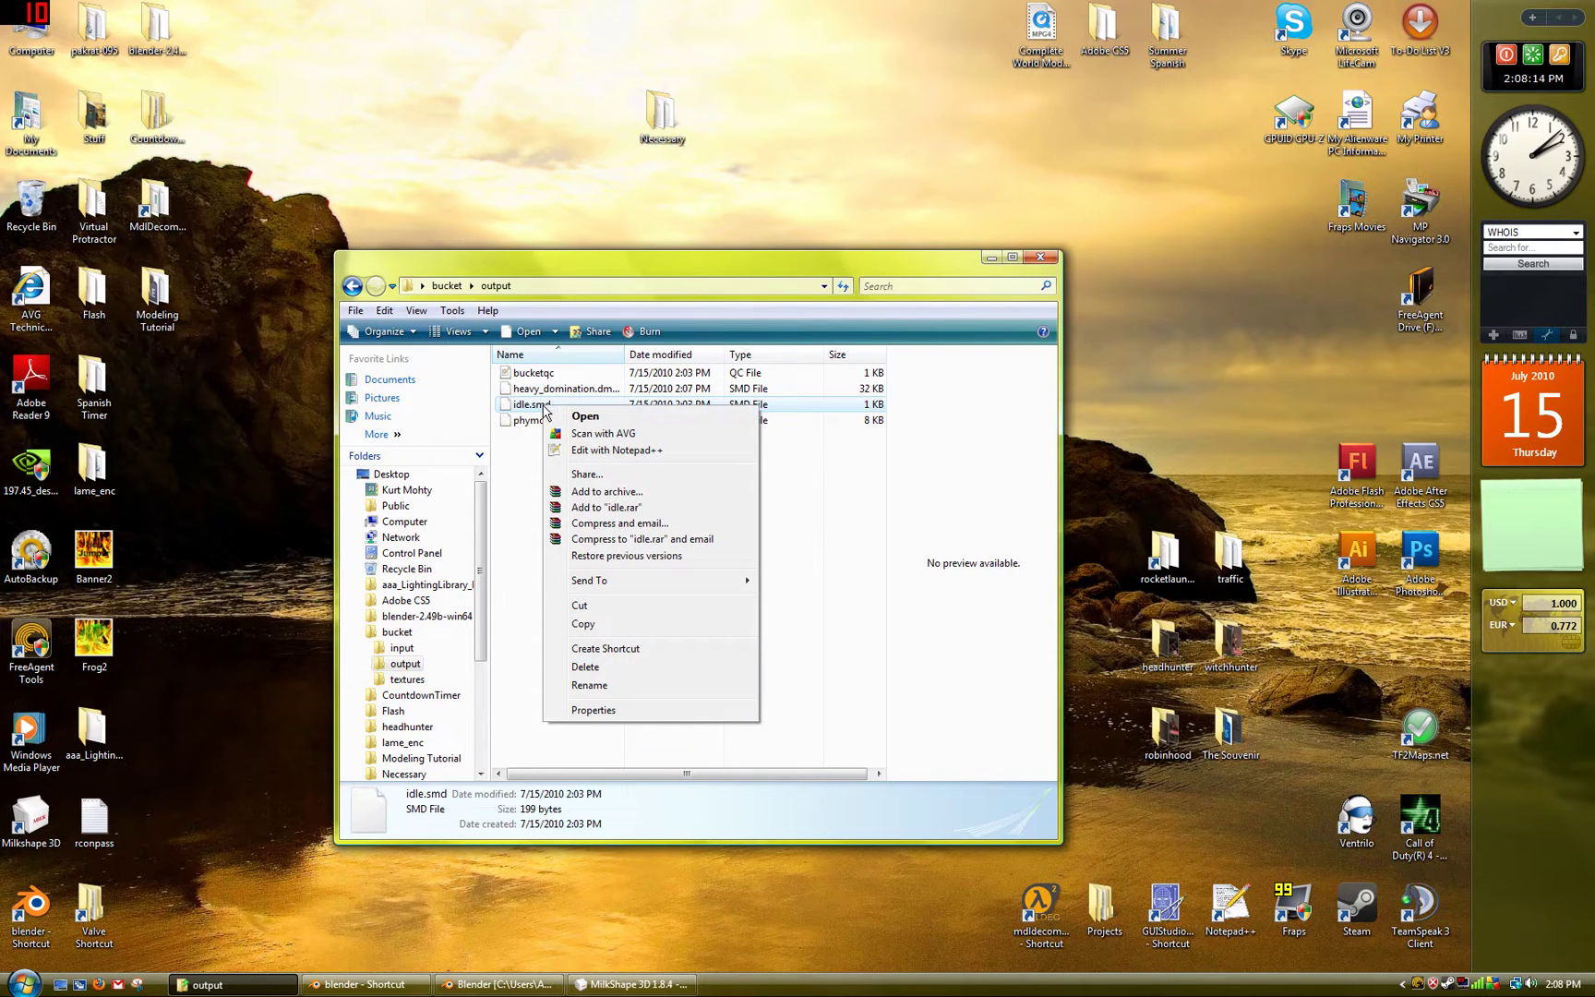
left_click(606, 445)
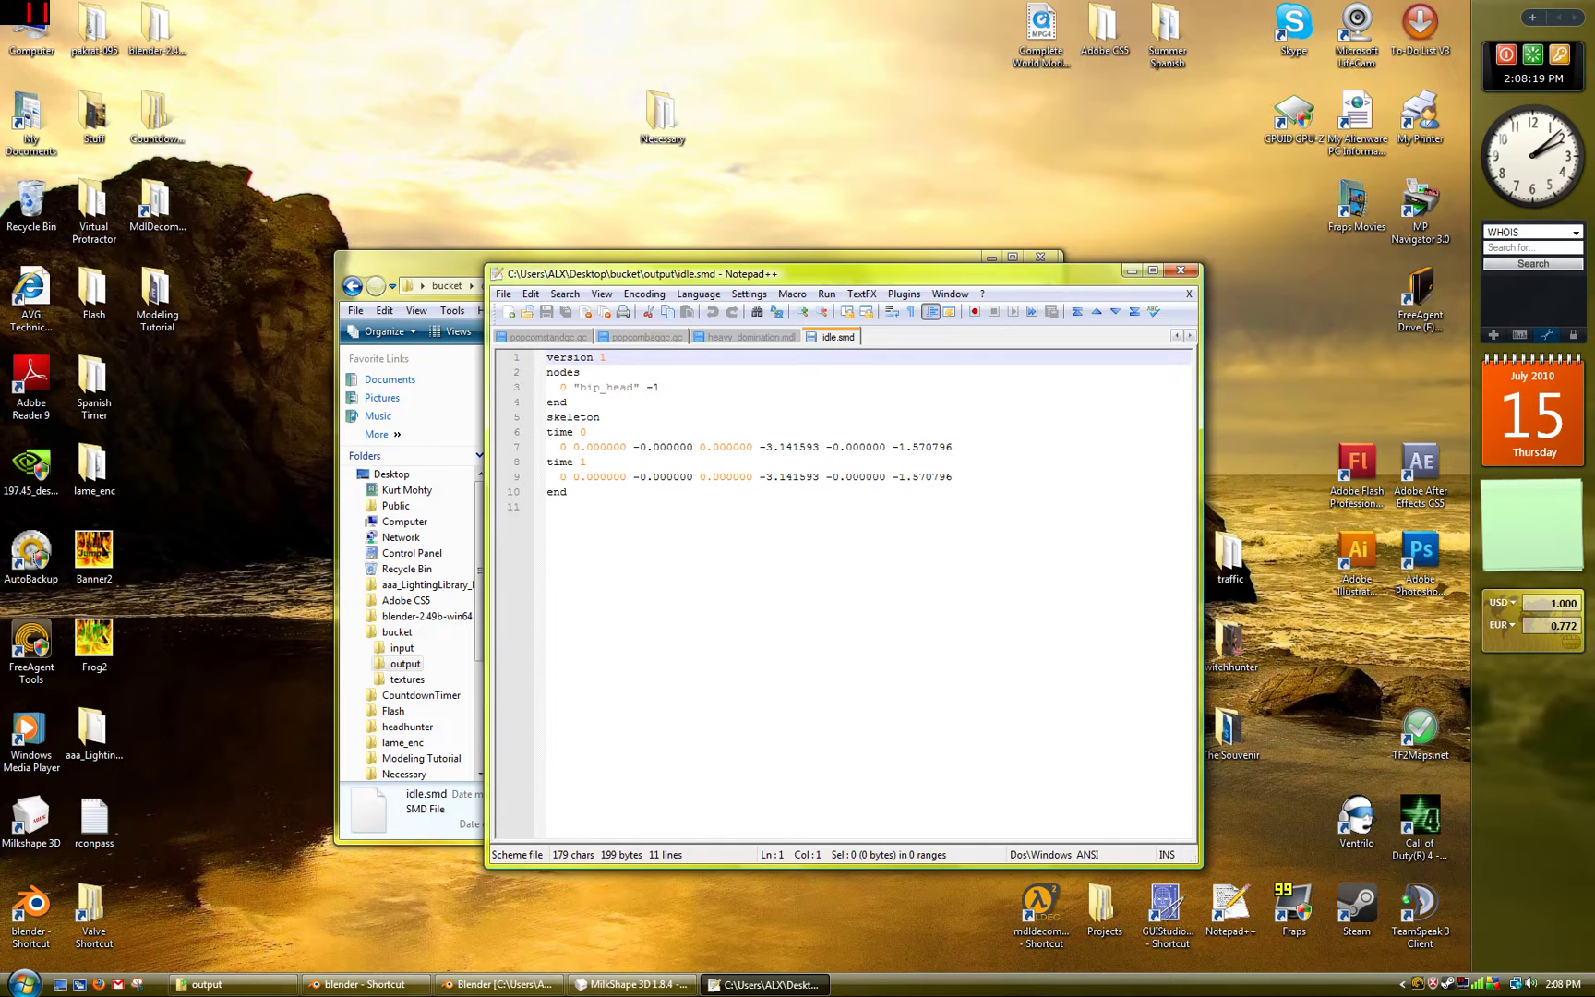
Replace line 7's -0.000000 and -3.141593 values with 0.000000.
left_click_drag(573, 447, 620, 447)
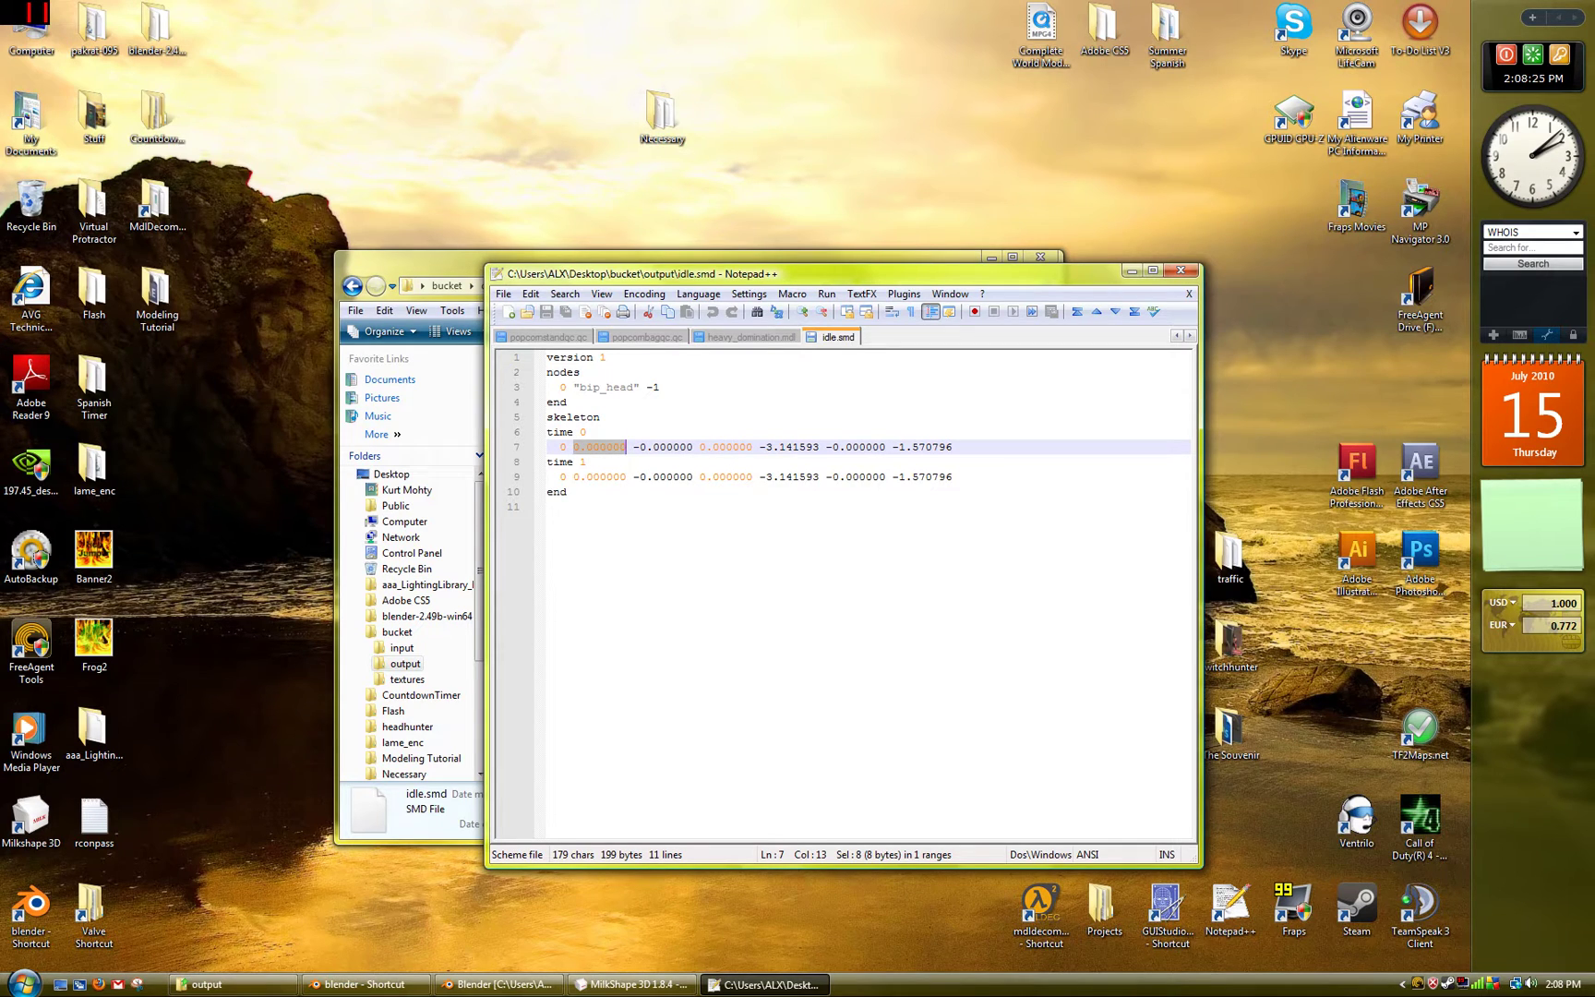
left_click_drag(633, 447, 688, 447)
type("0.000000")
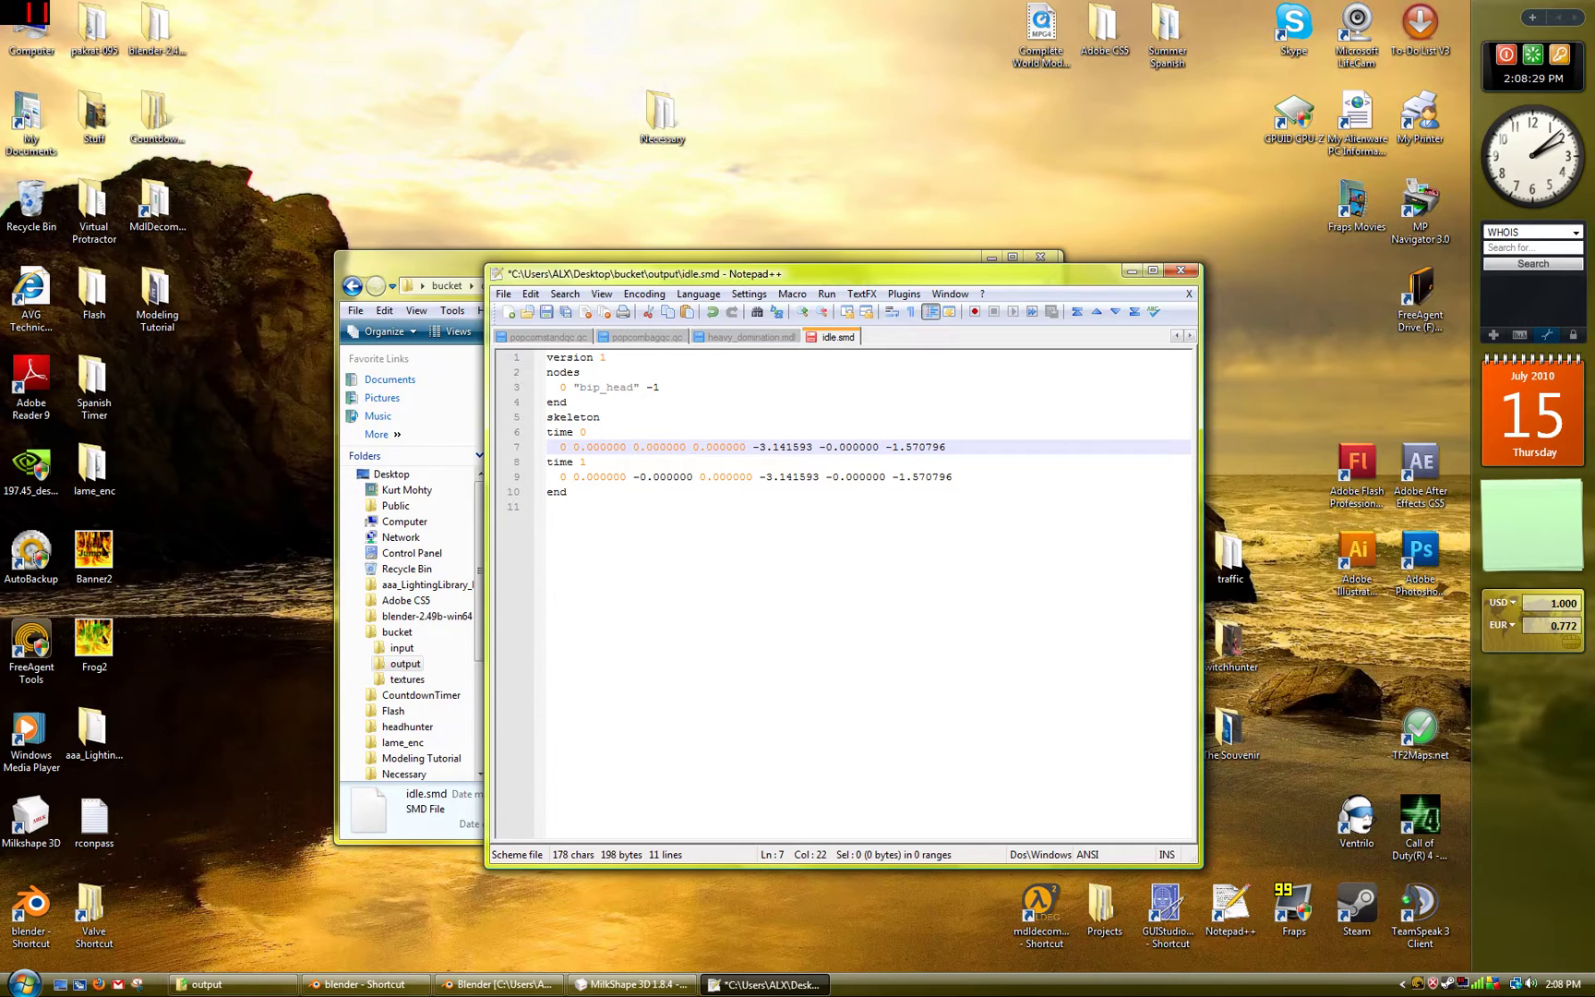
left_click_drag(756, 449, 799, 447)
left_click(798, 448)
type("0.000000")
left_click_drag(818, 446, 912, 447)
type("0.000000")
type("0.000000")
Copy line 7's zero values over line 9, save idle.smd and close Notepad++.
left_click_drag(926, 447, 547, 447)
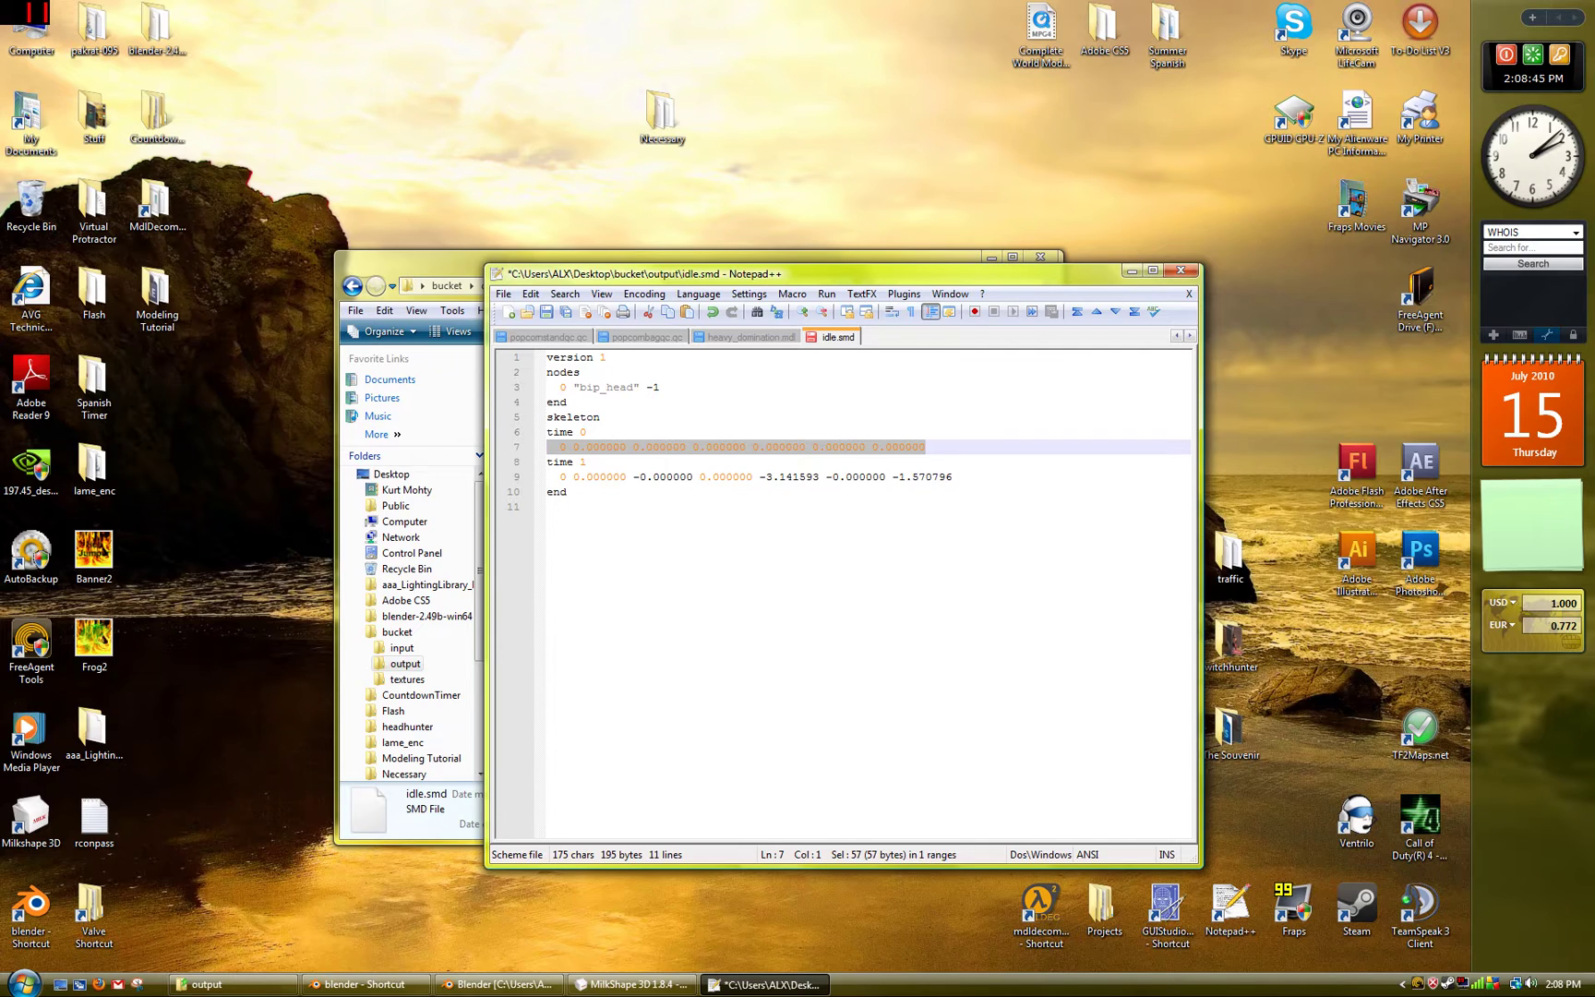
key("ctrl+c")
left_click_drag(951, 476, 546, 477)
key("ctrl+v")
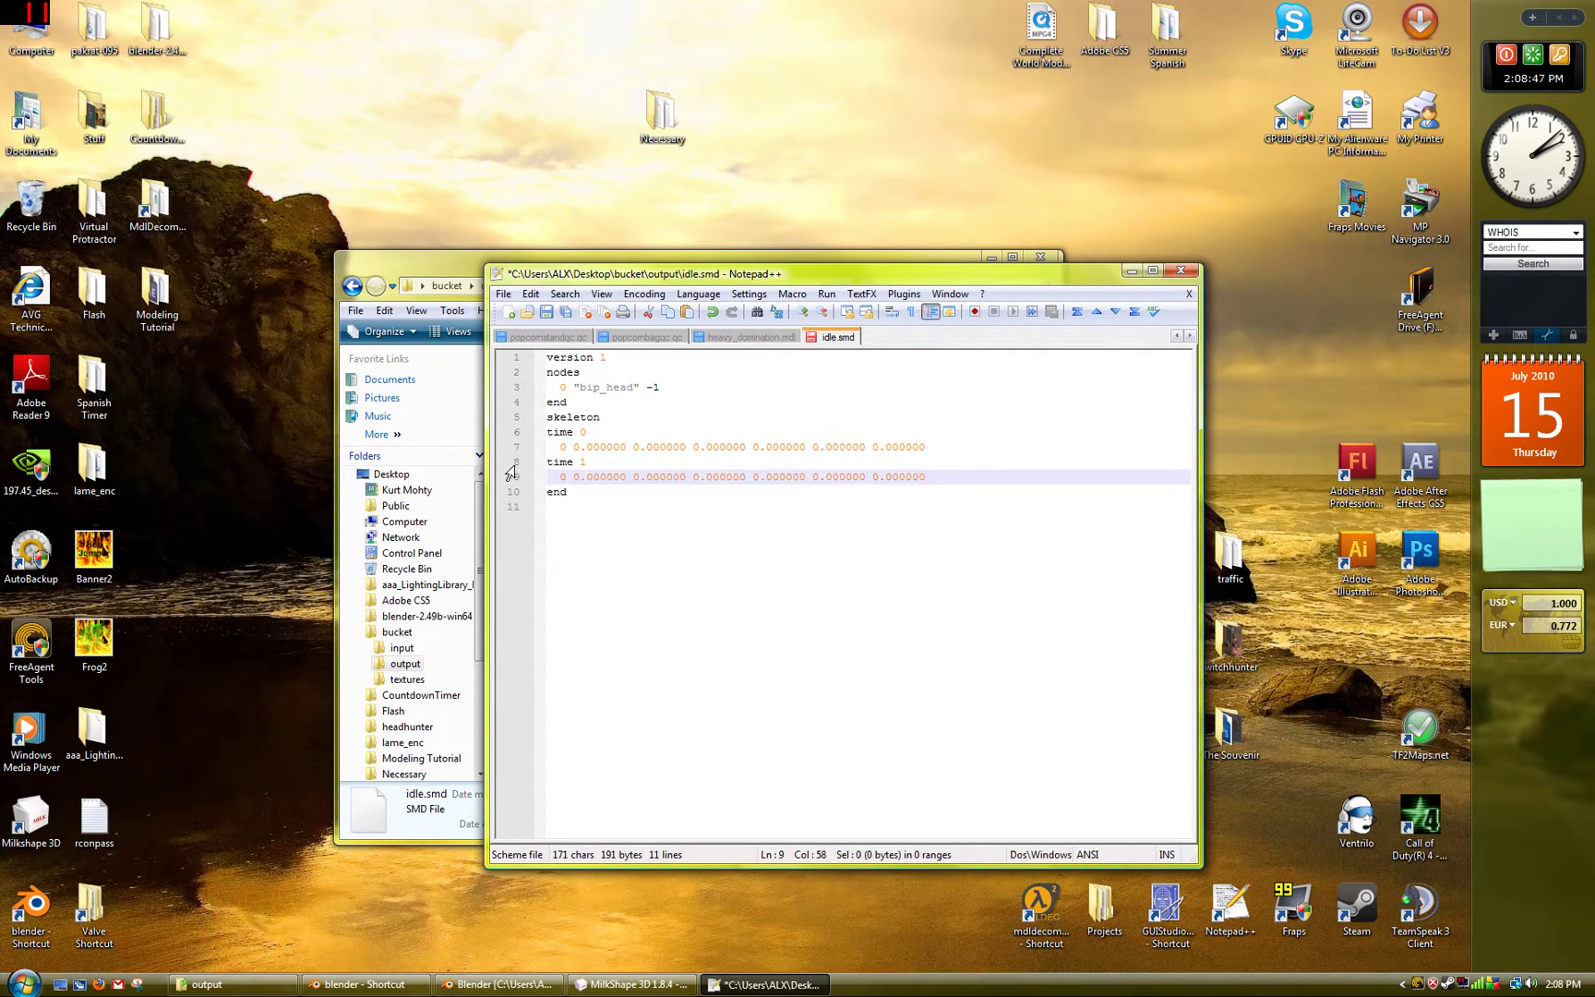
left_click(548, 314)
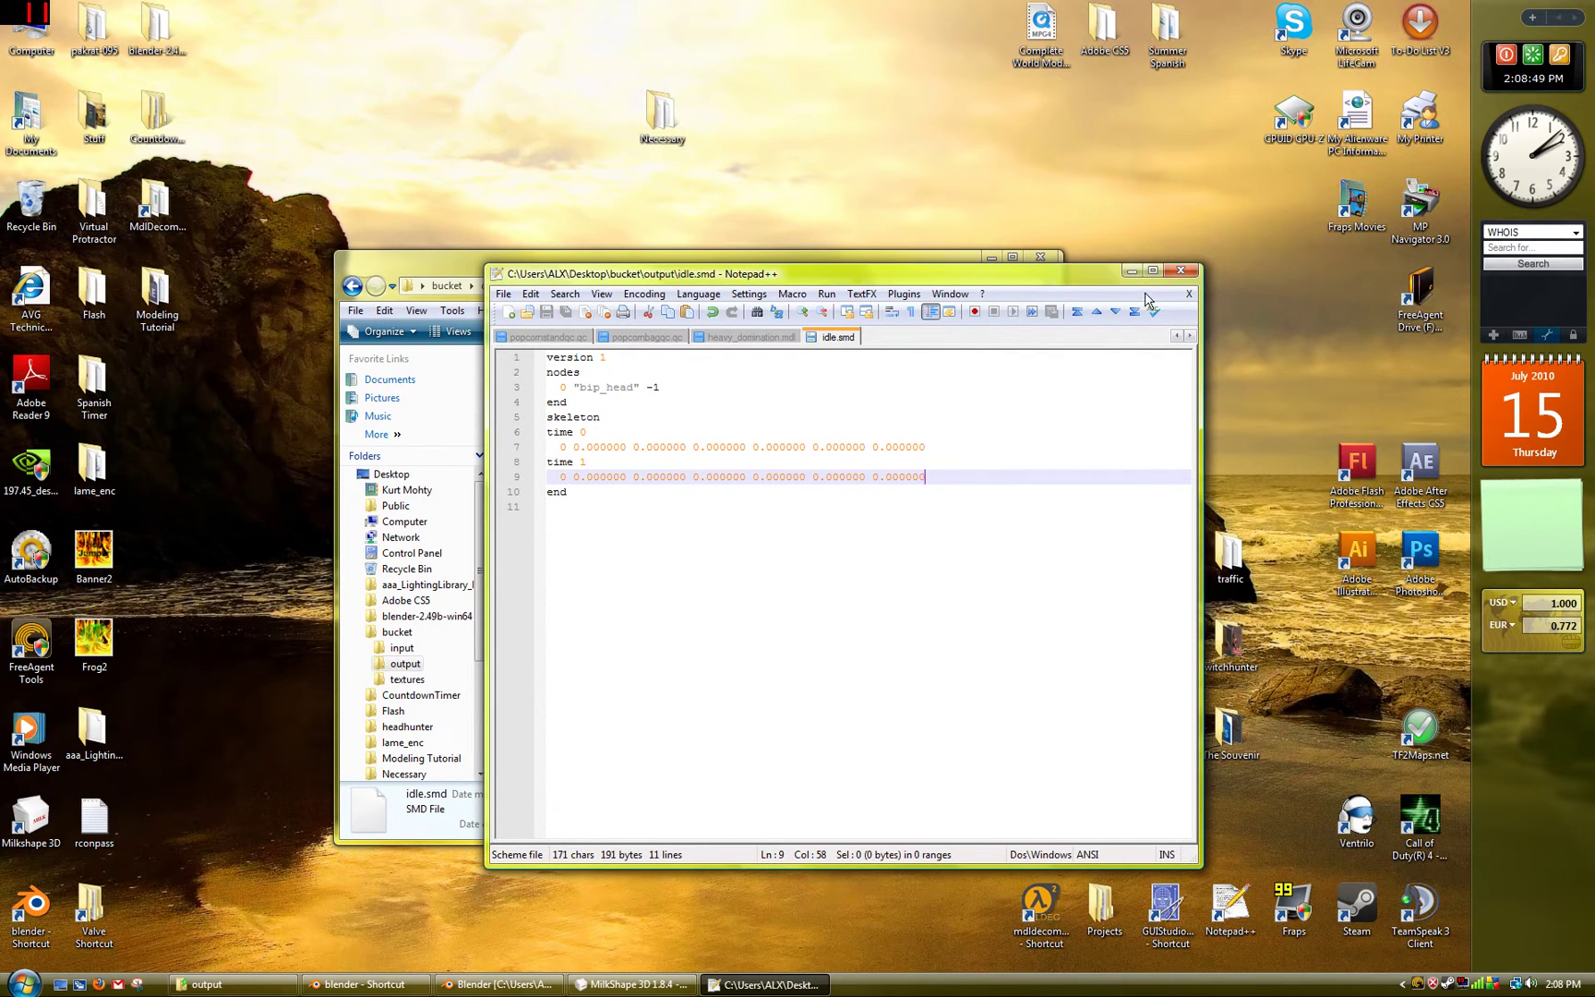
left_click(1181, 270)
Return Explorer to the bucket folder and launch VTFEdit from the Start menu.
left_click(761, 507)
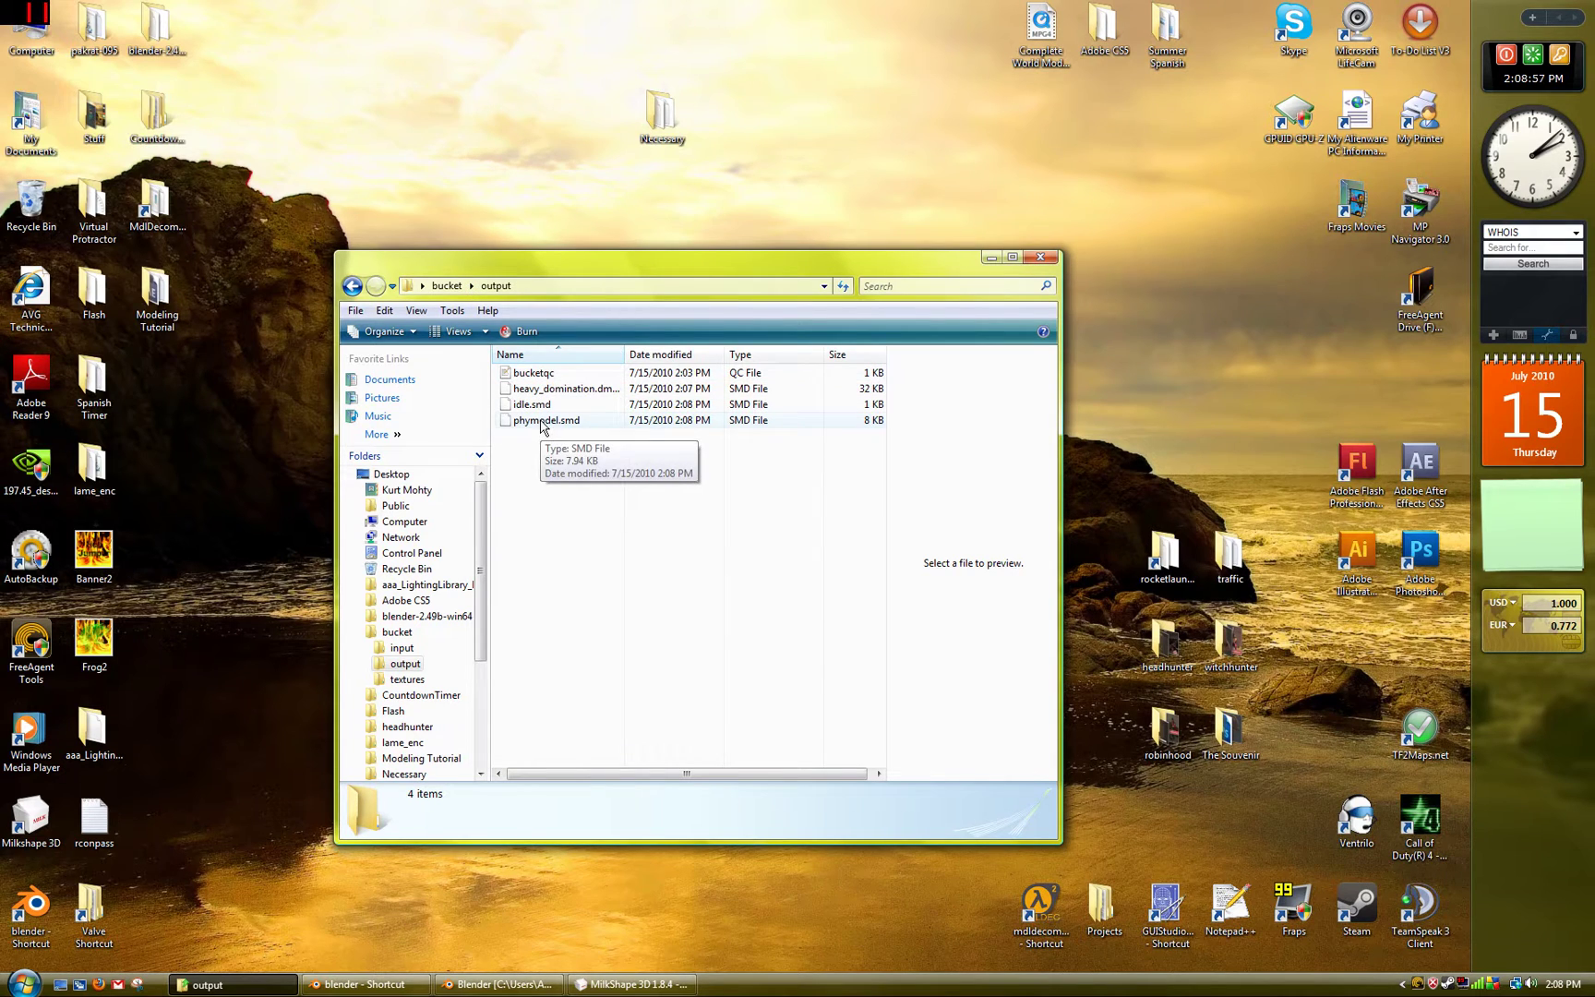
left_click(448, 286)
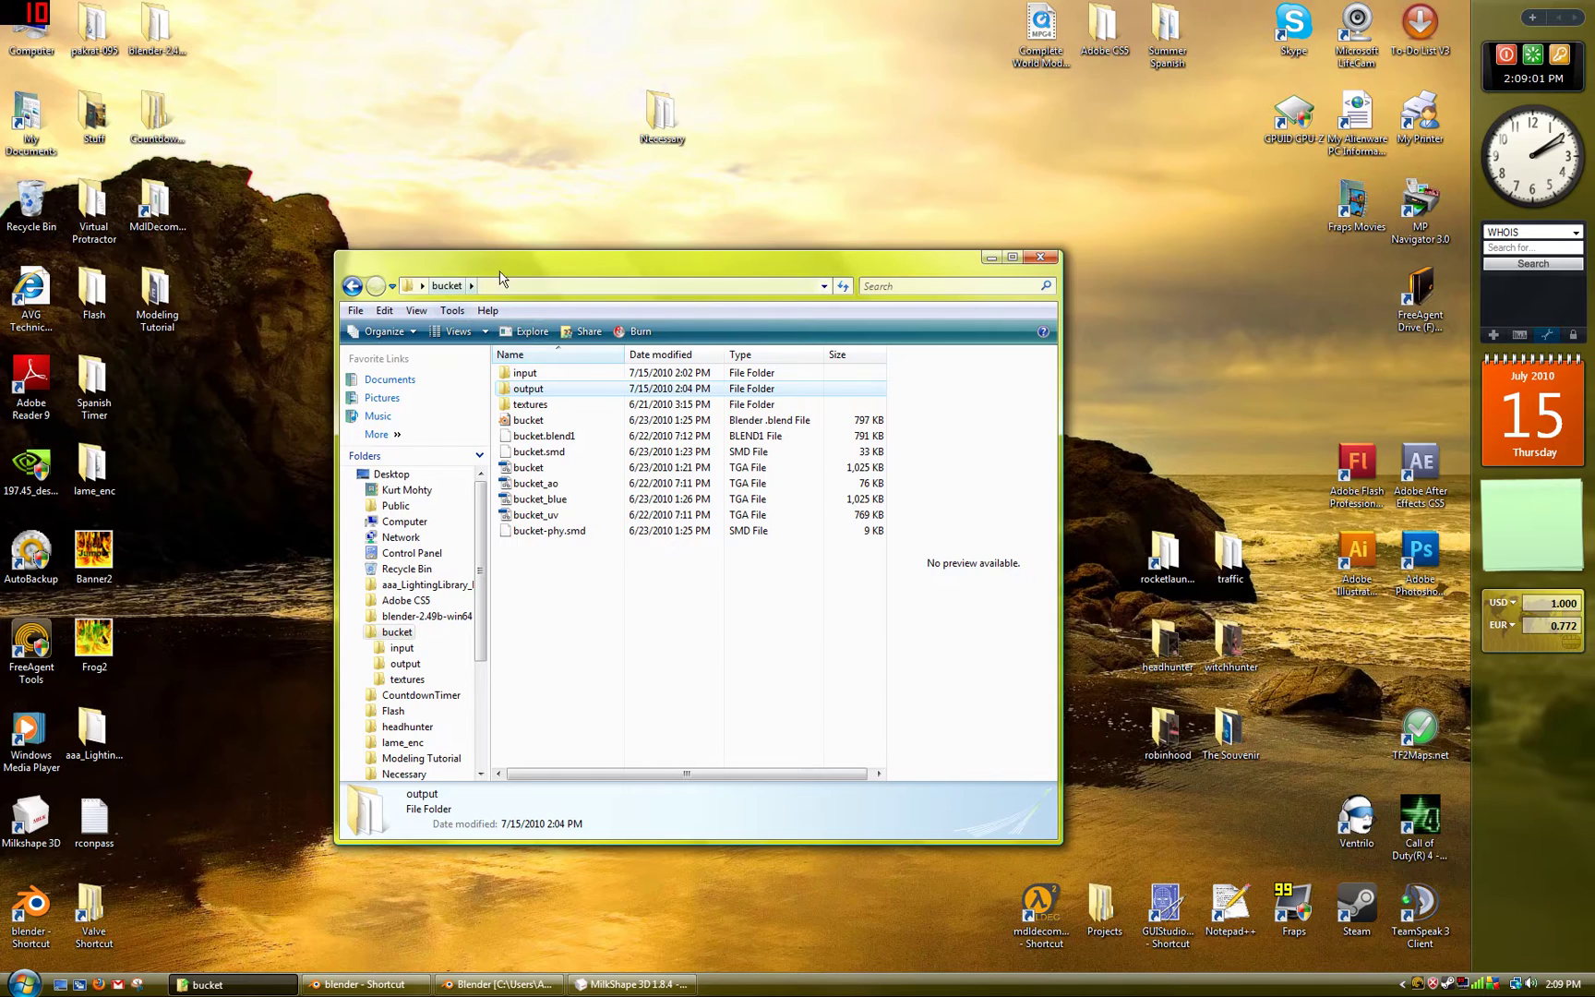
left_click(614, 621)
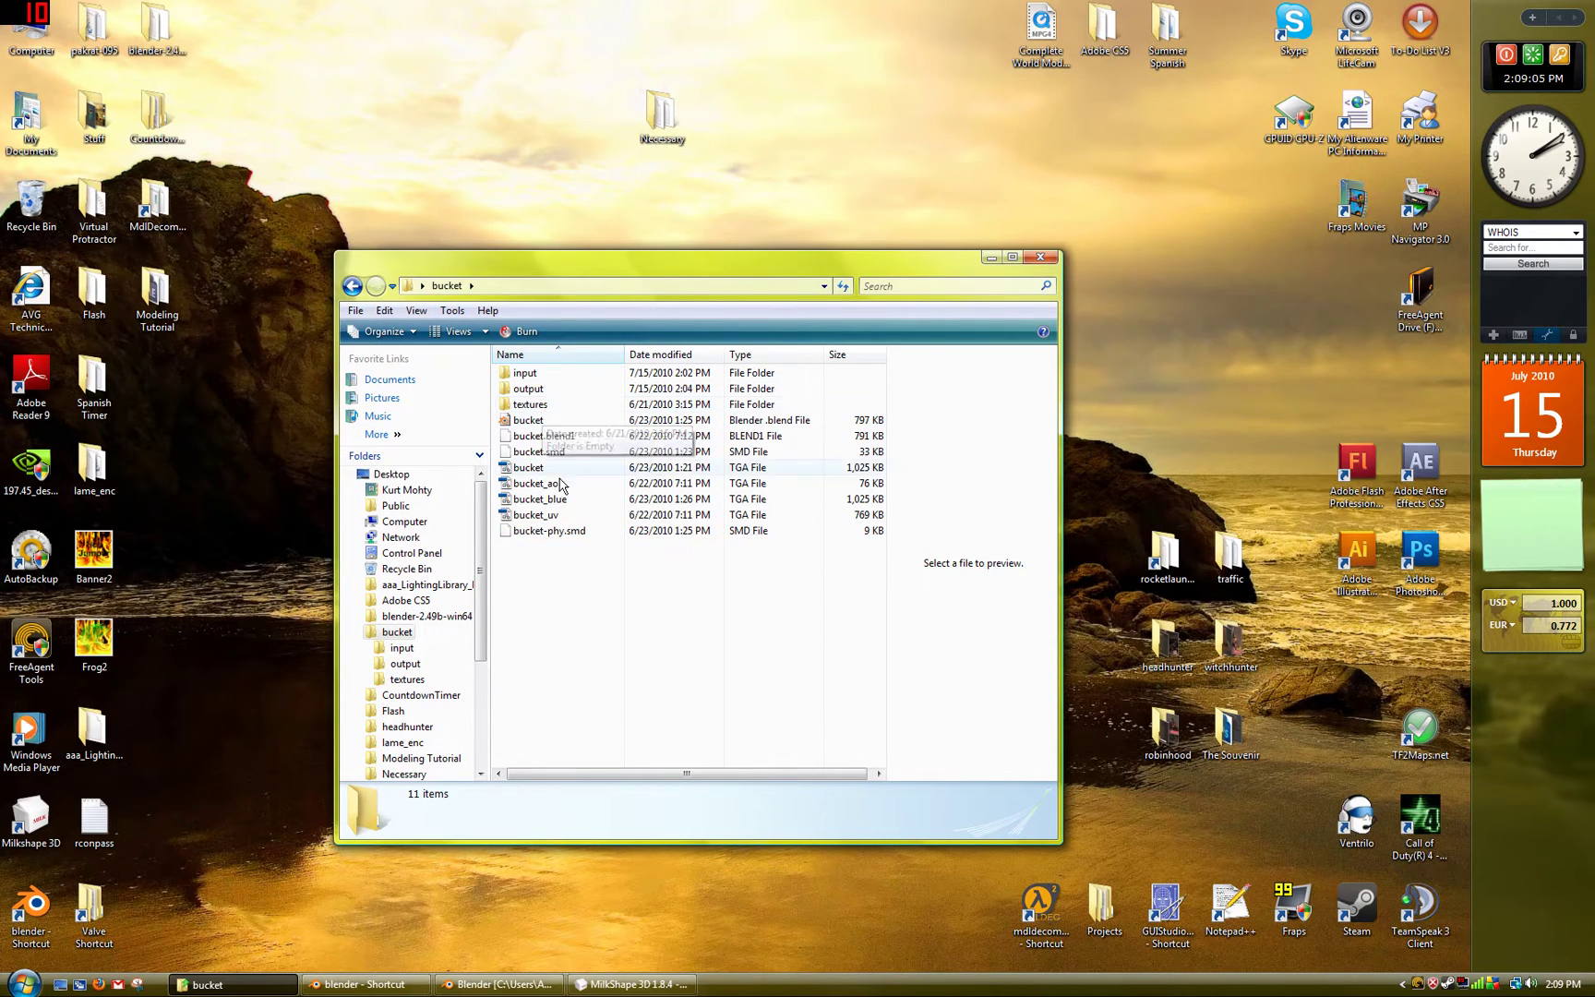
left_click(23, 981)
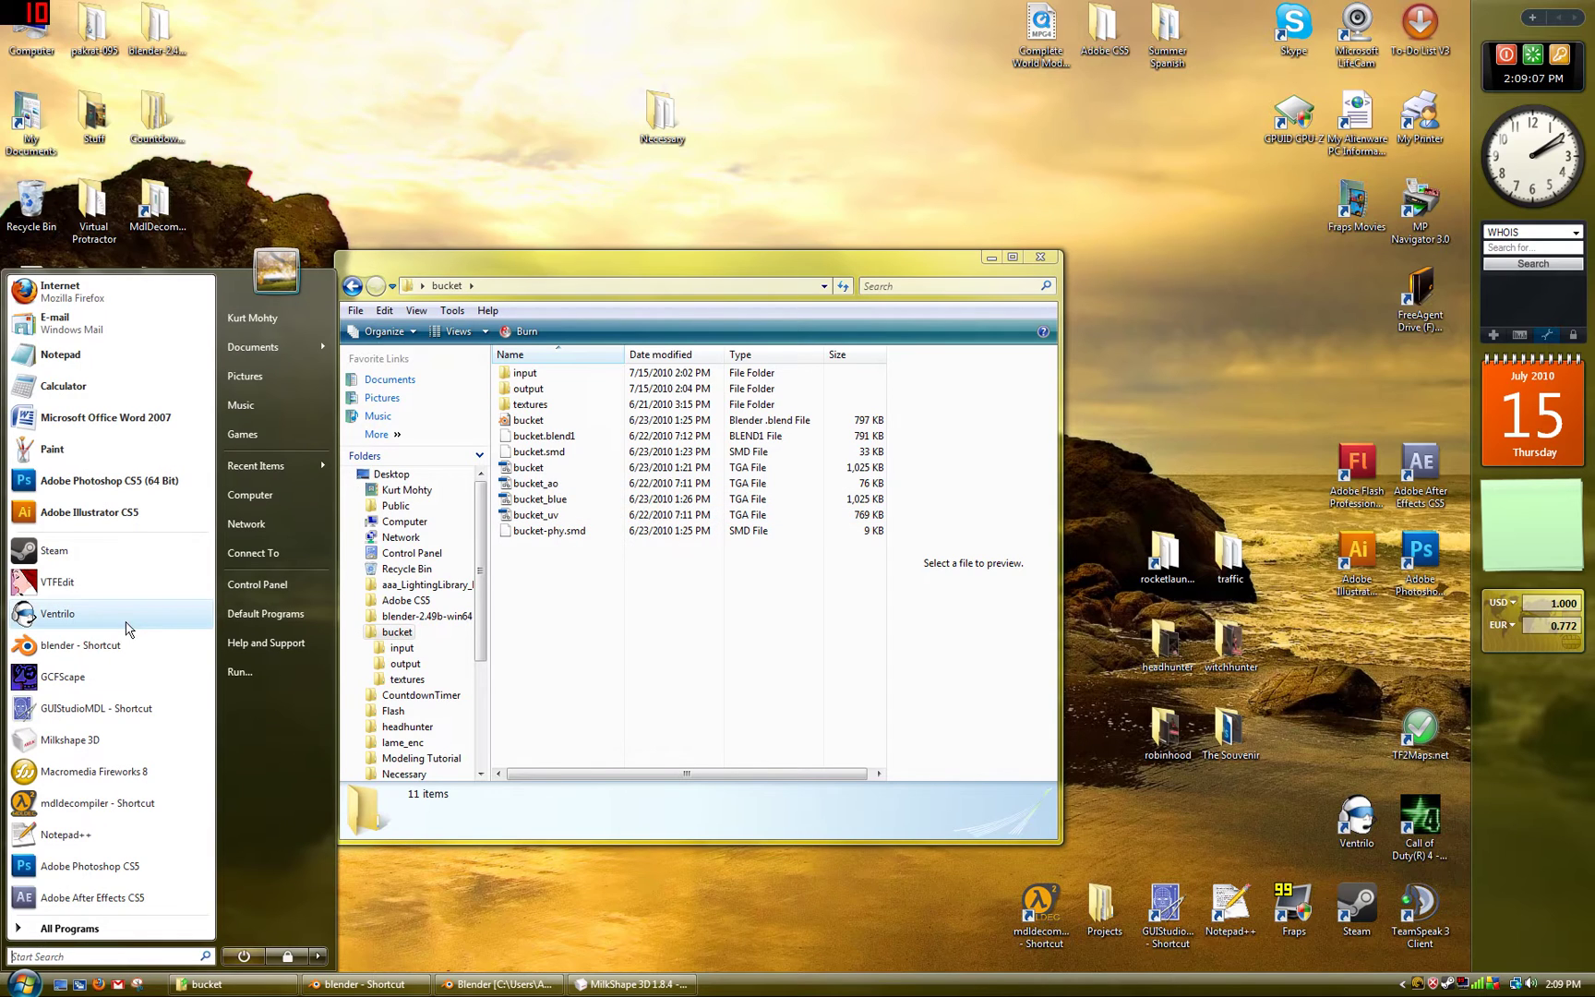
Launch VTFEdit and arrange it beside the bucket folder window.
left_click(106, 602)
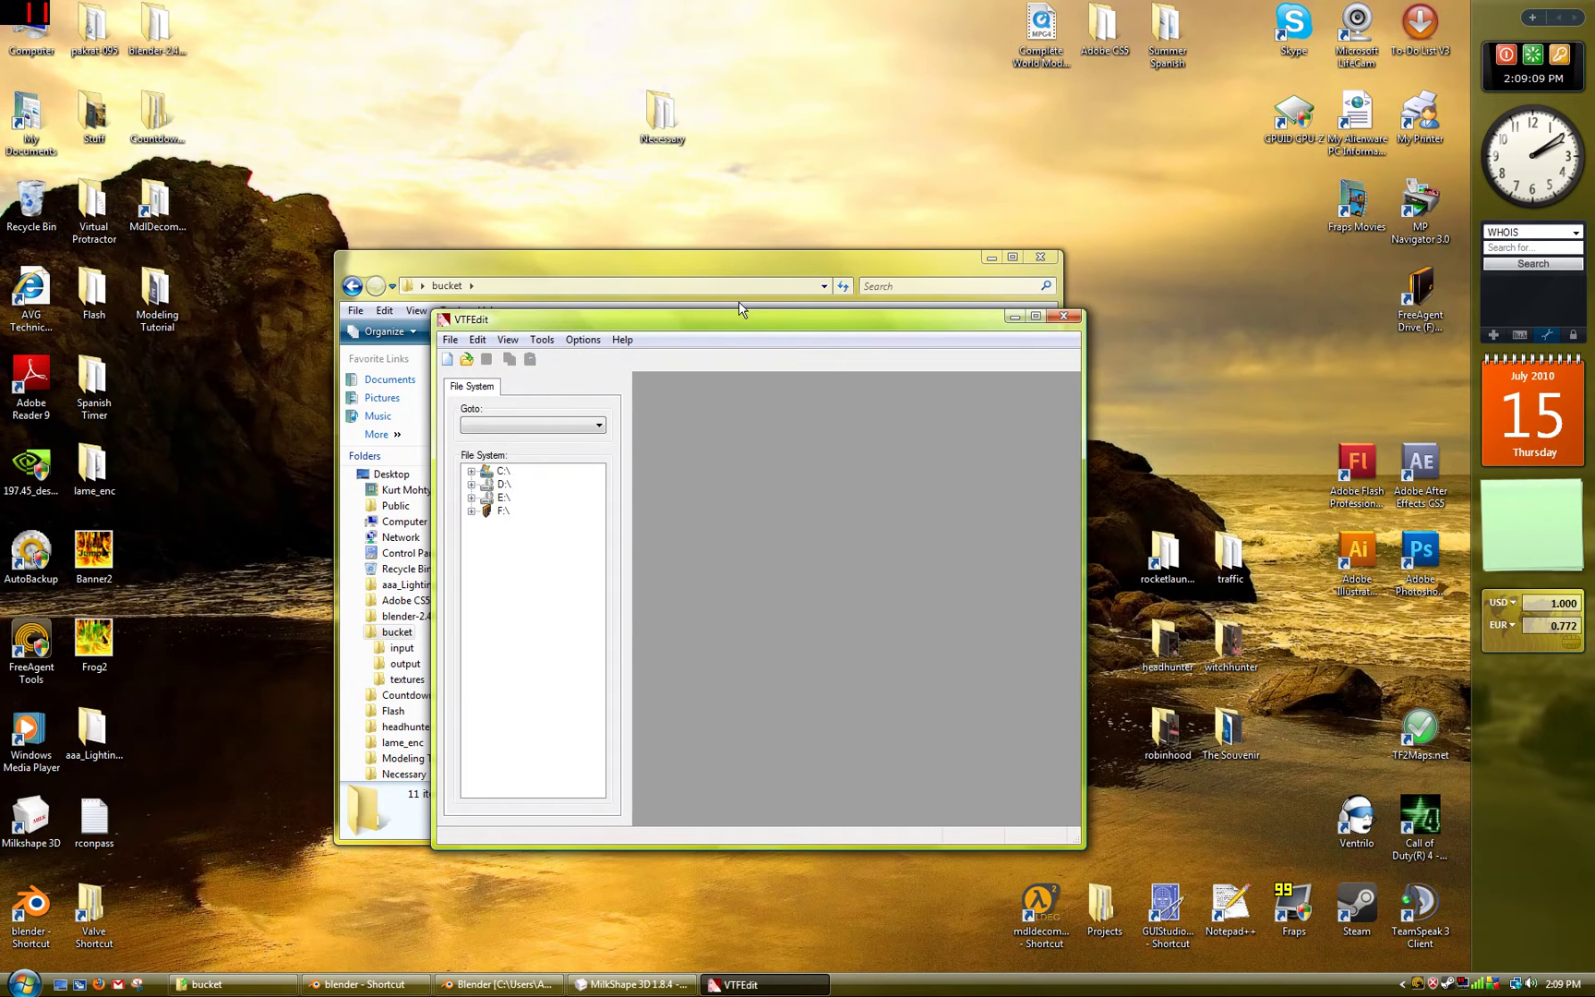
left_click_drag(741, 319, 958, 403)
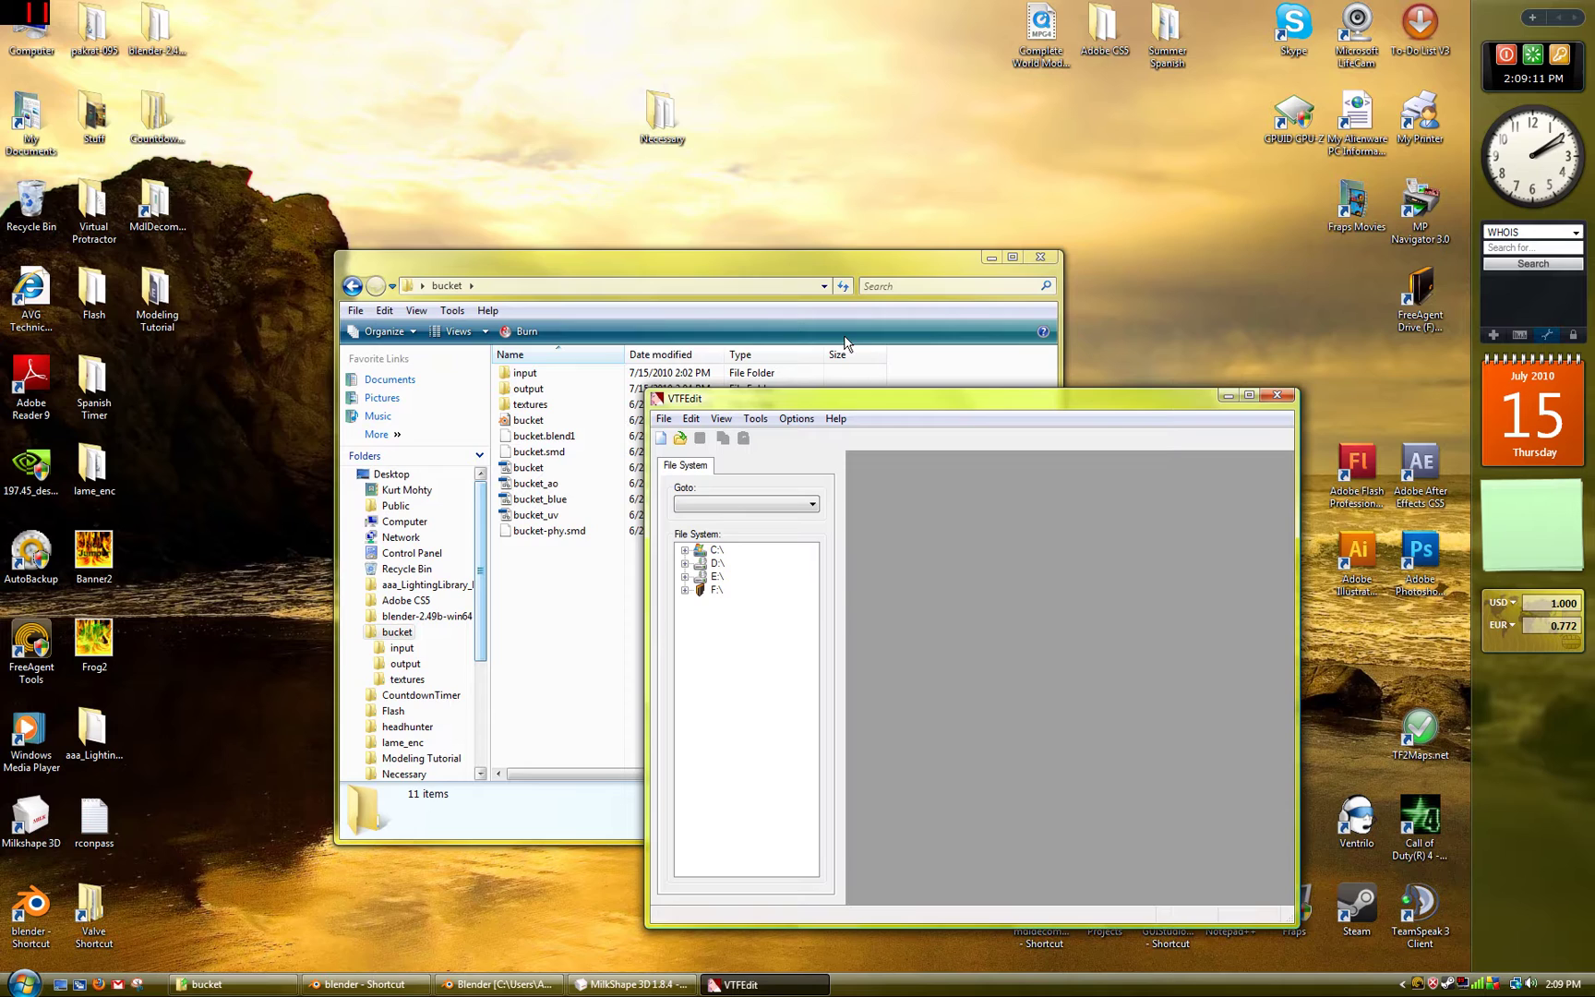
left_click_drag(681, 267, 545, 212)
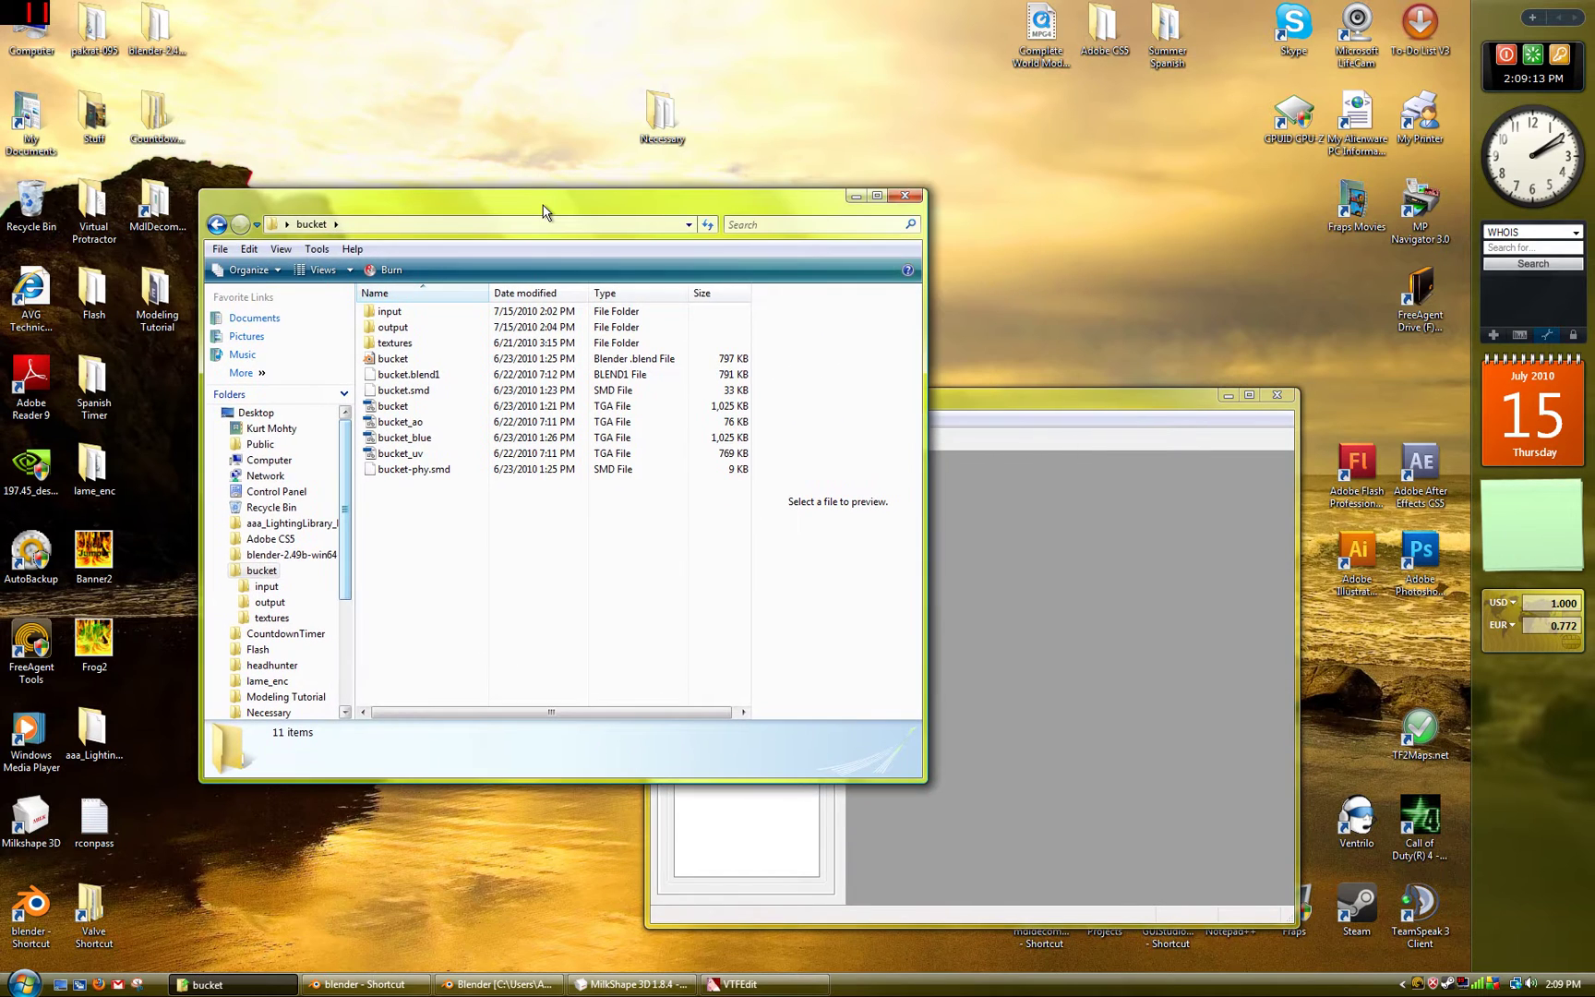
left_click(956, 404)
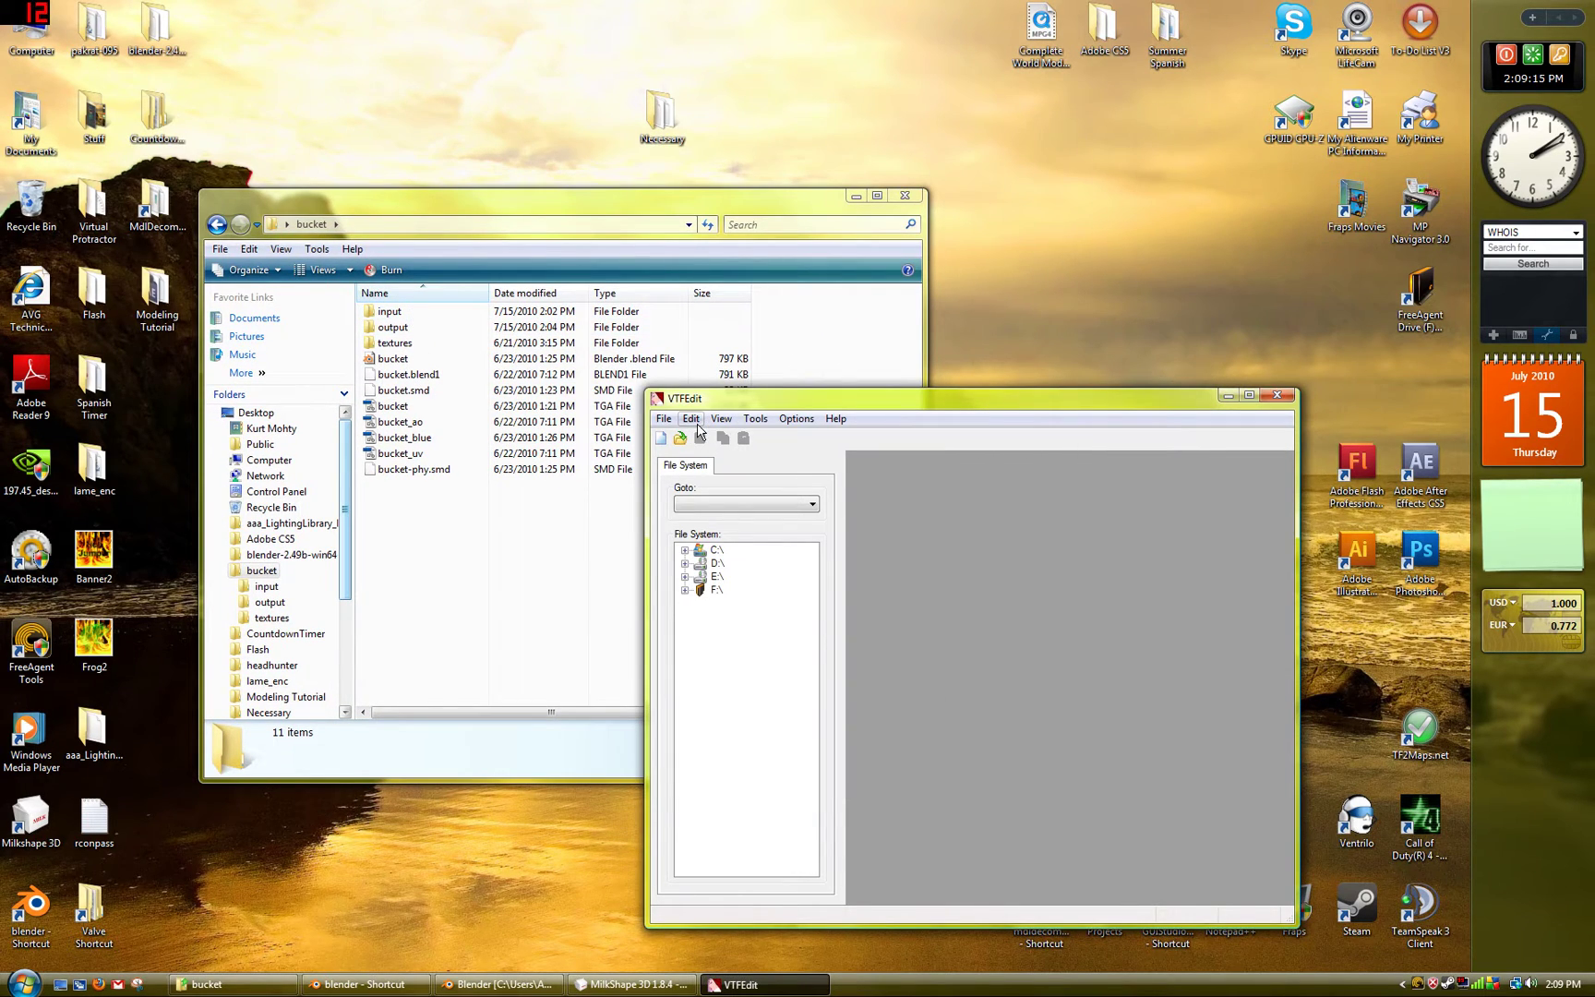
Import bucket.tga from the bucket folder with default VTF options.
left_click(663, 419)
left_click(692, 523)
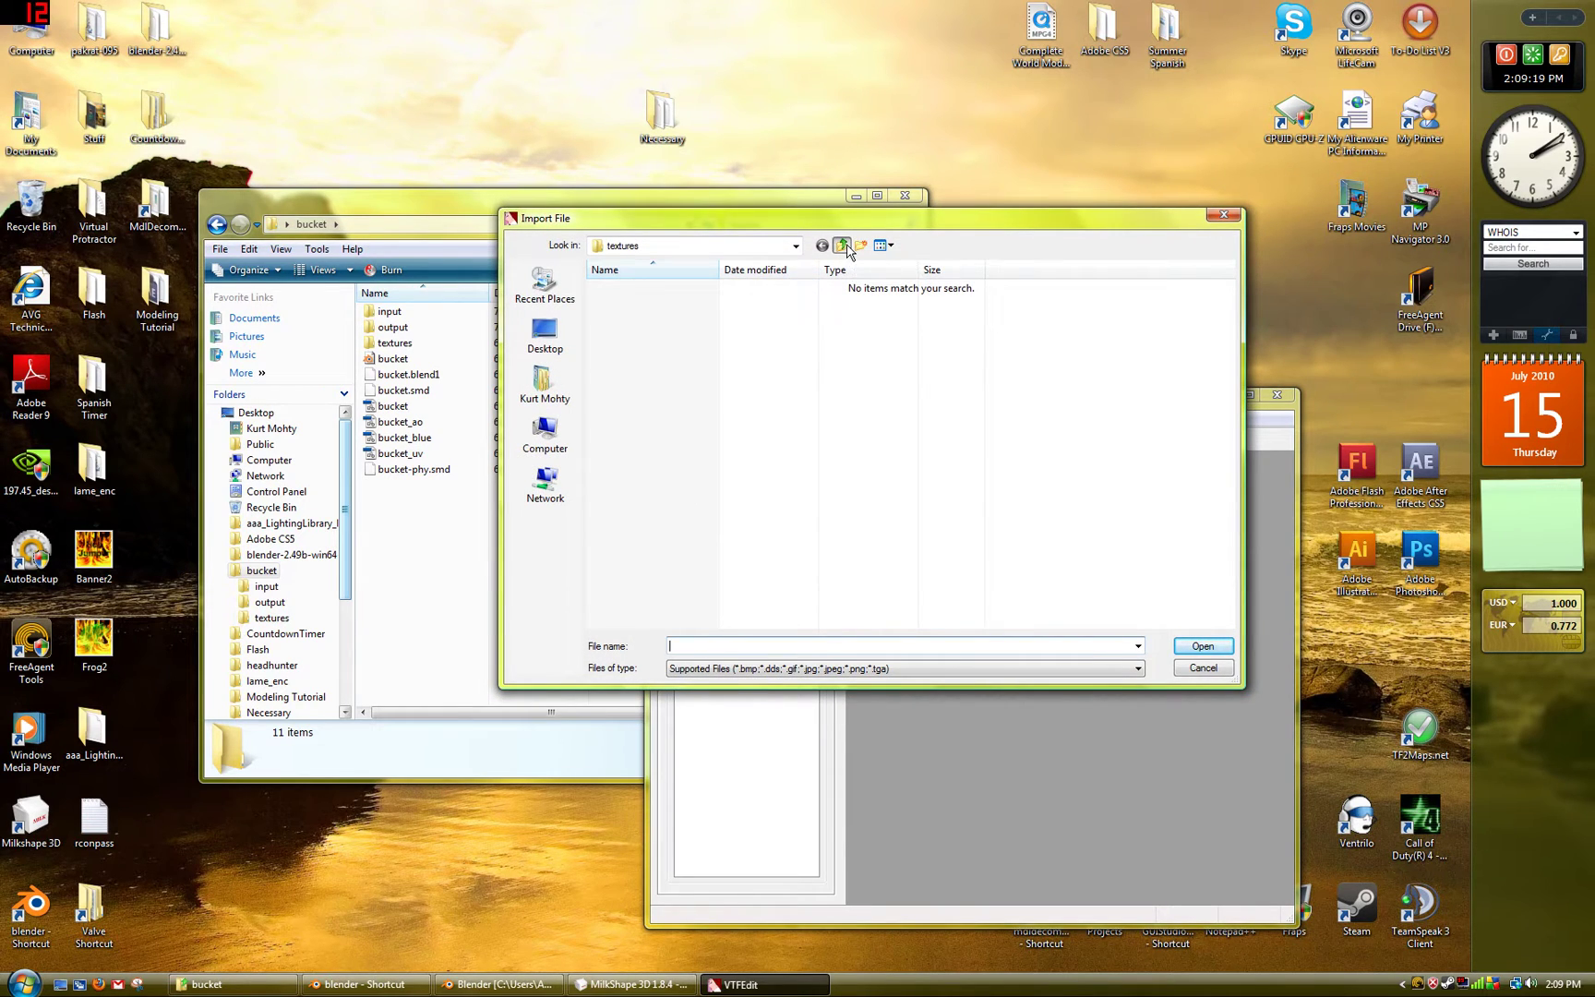
left_click(841, 246)
left_click(841, 246)
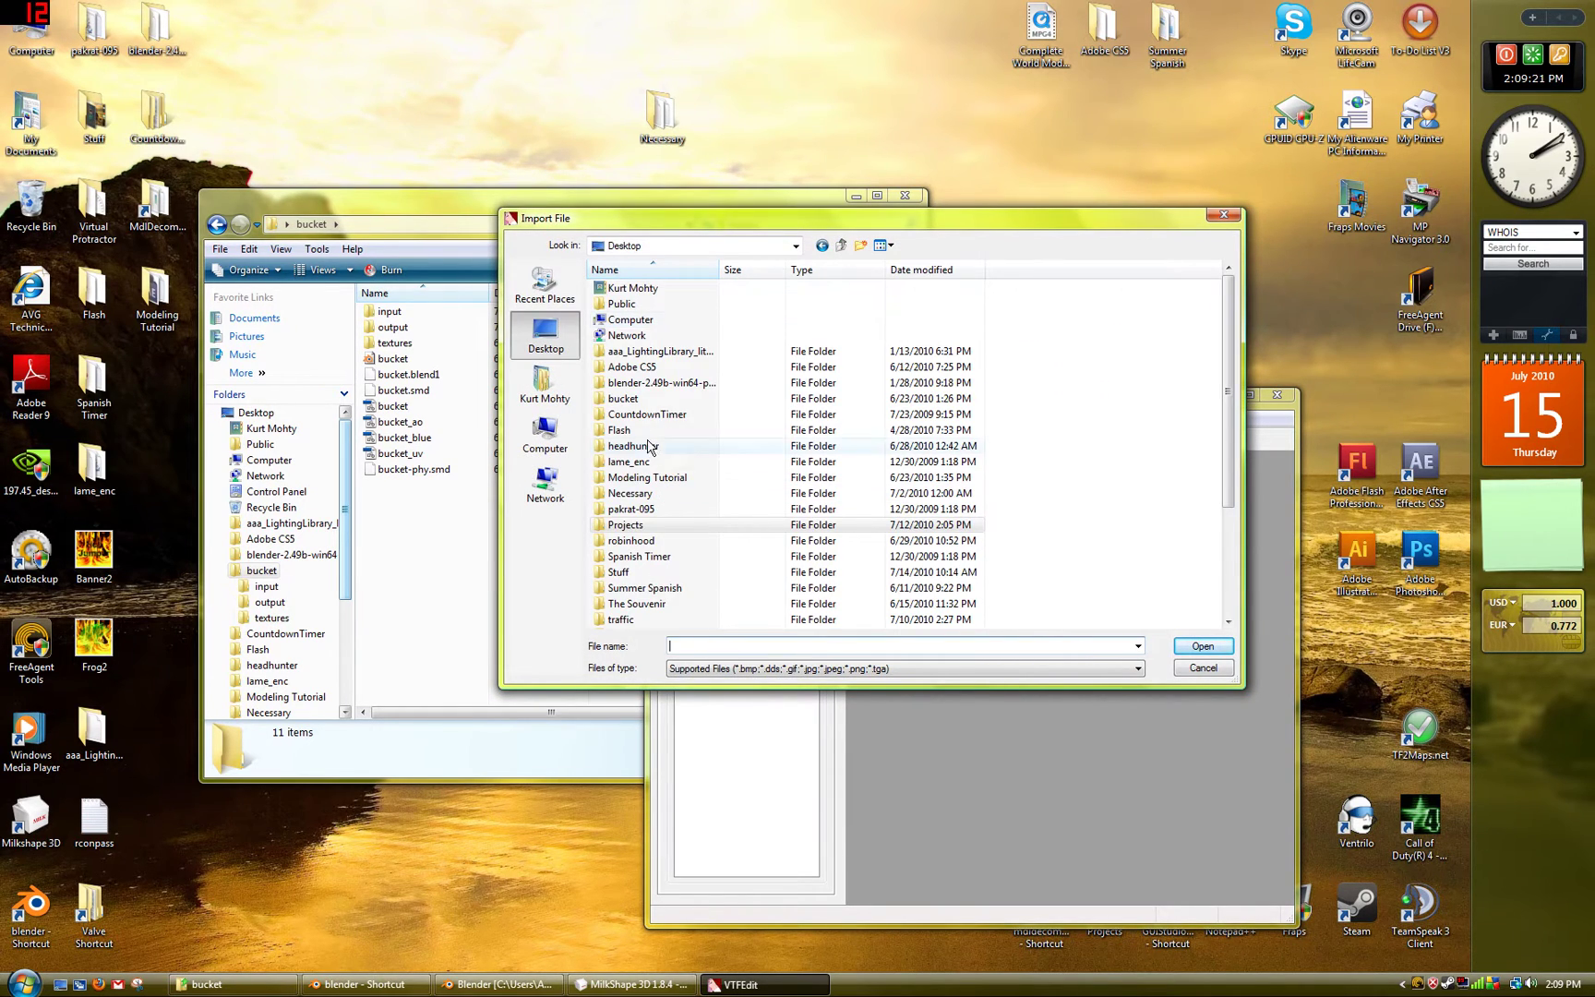
double_click(649, 401)
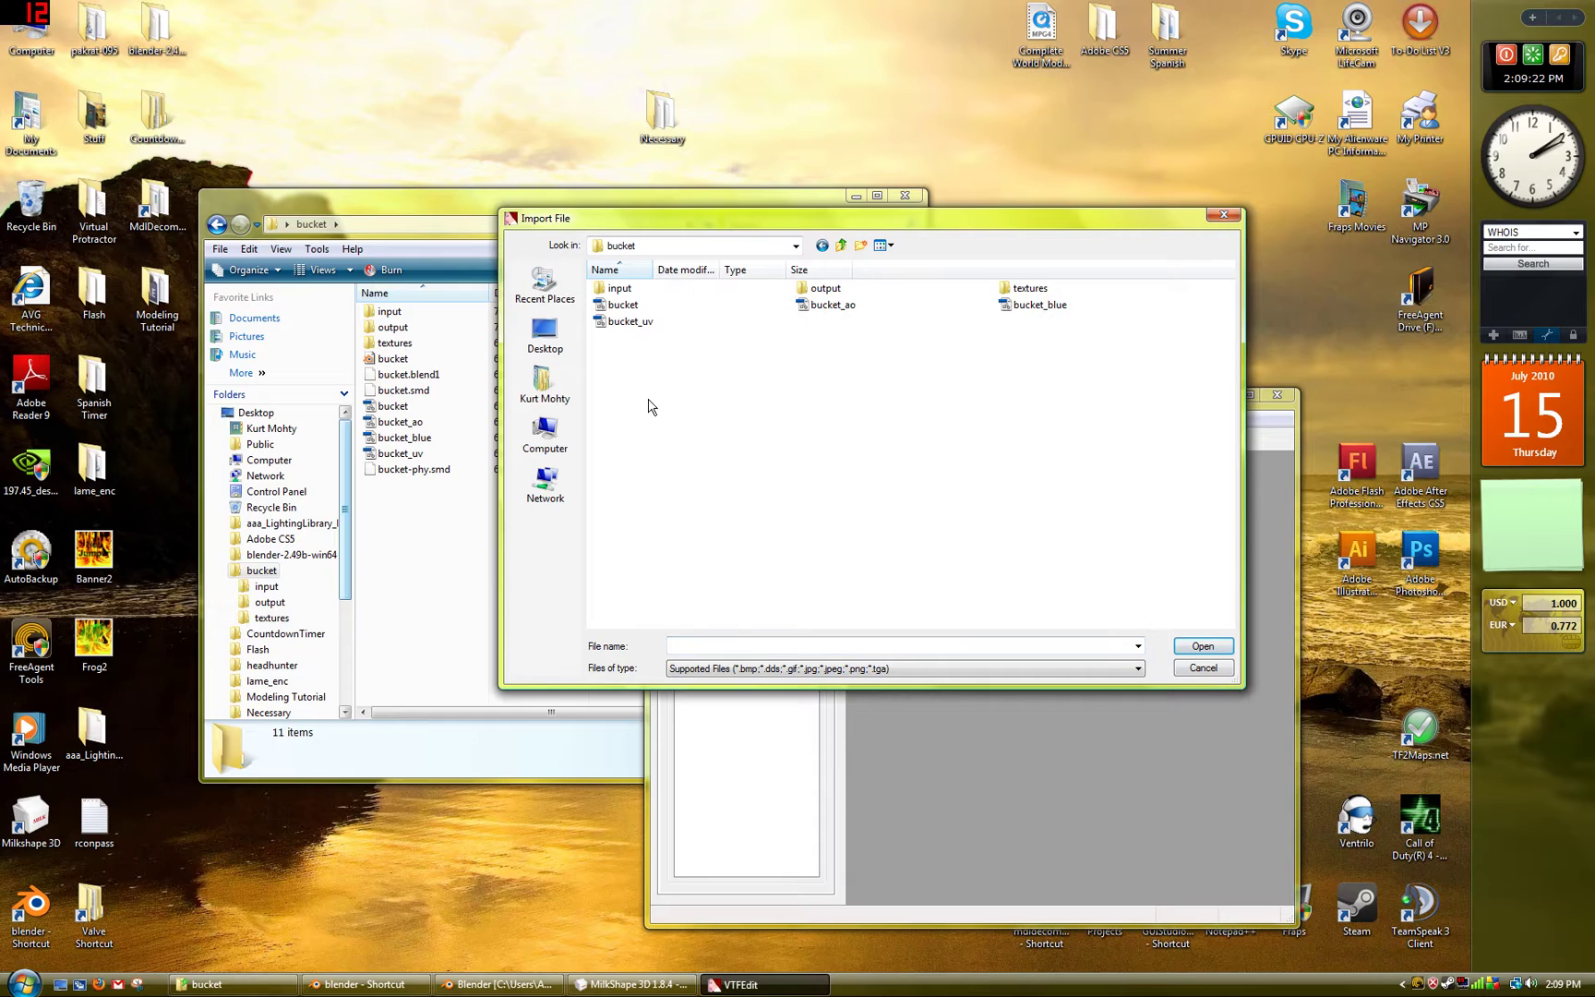
double_click(744, 314)
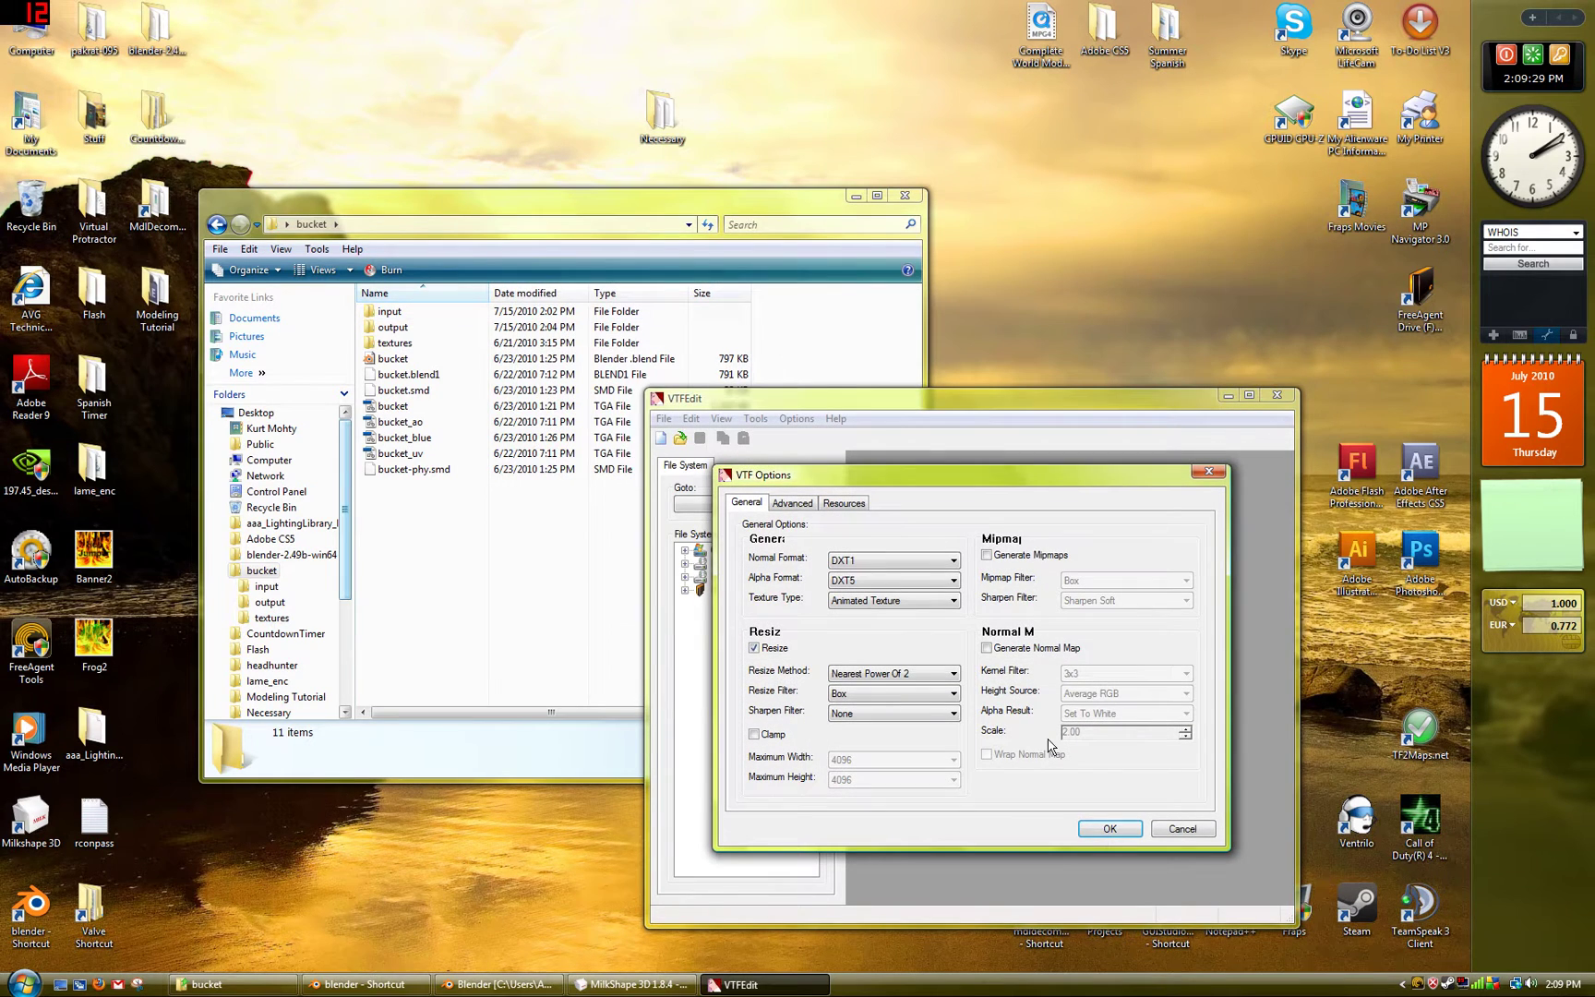
left_click(1108, 829)
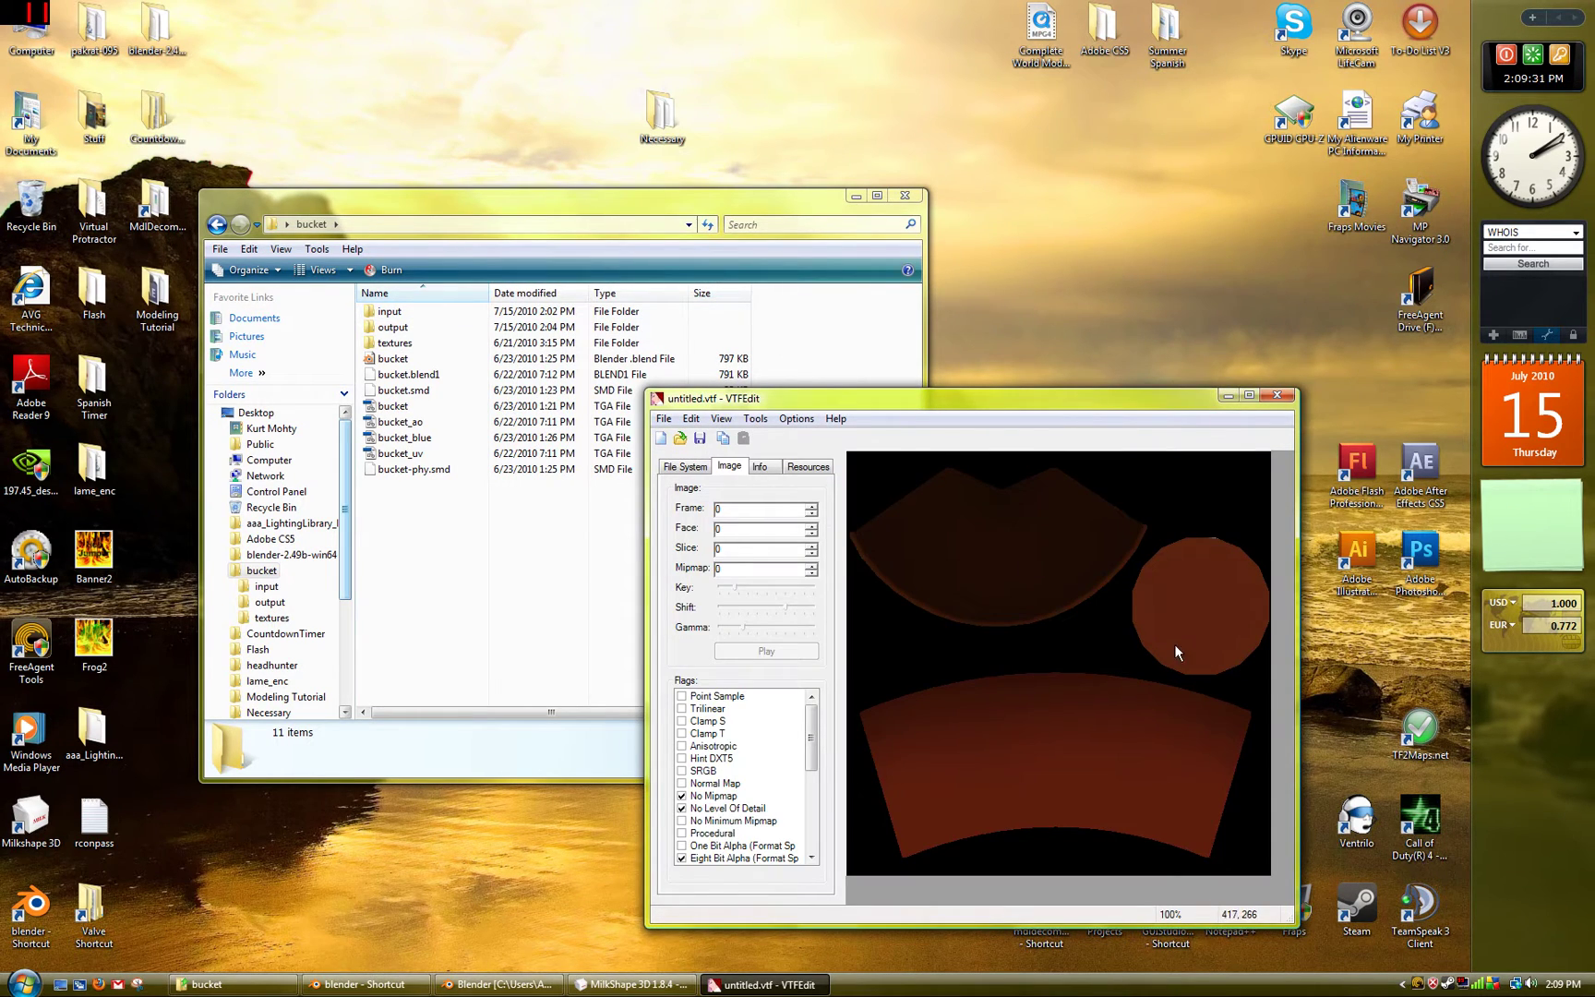
Save the texture as bucket.vtf in the textures folder.
left_click(665, 420)
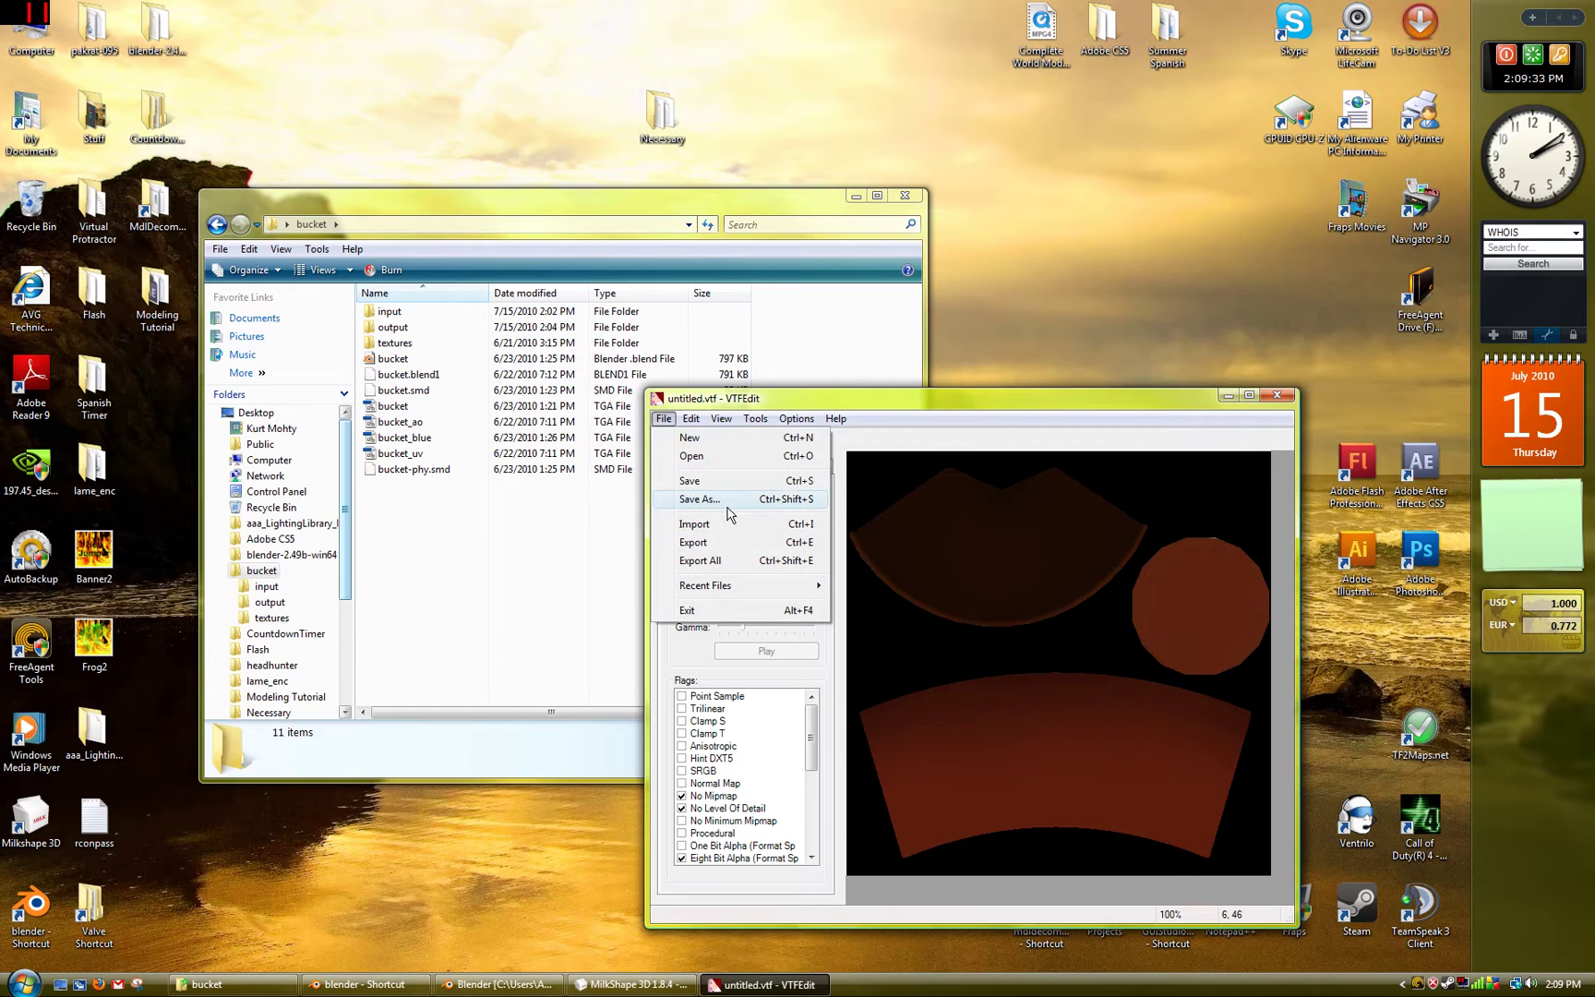
left_click(725, 501)
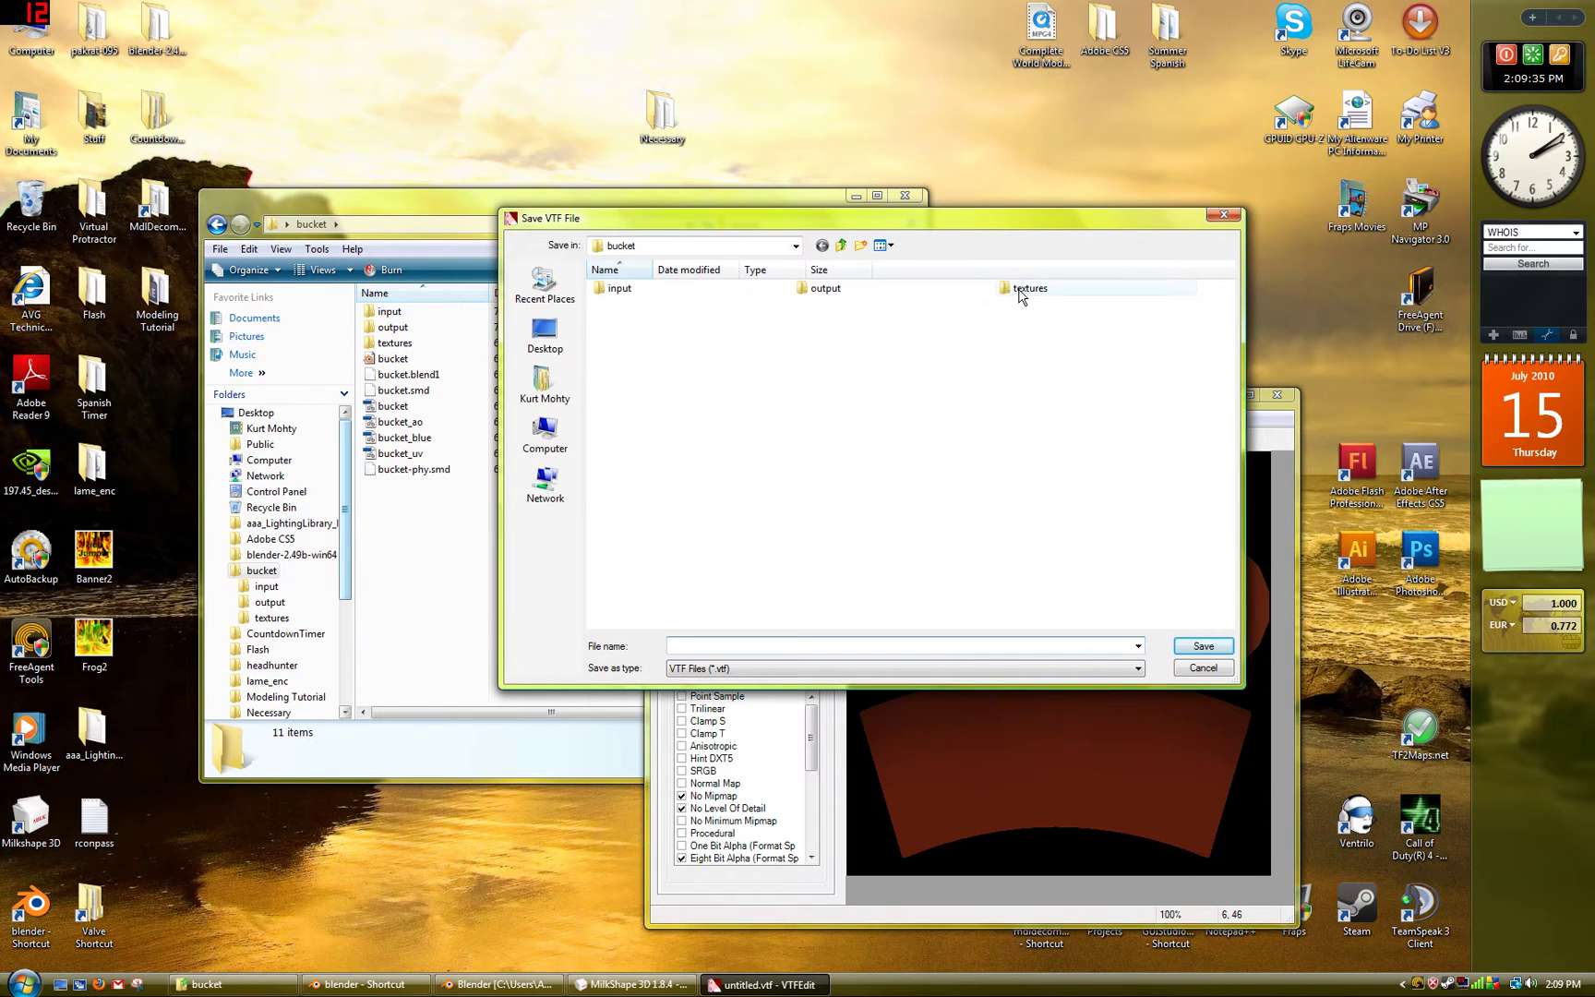
double_click(1023, 292)
left_click(765, 646)
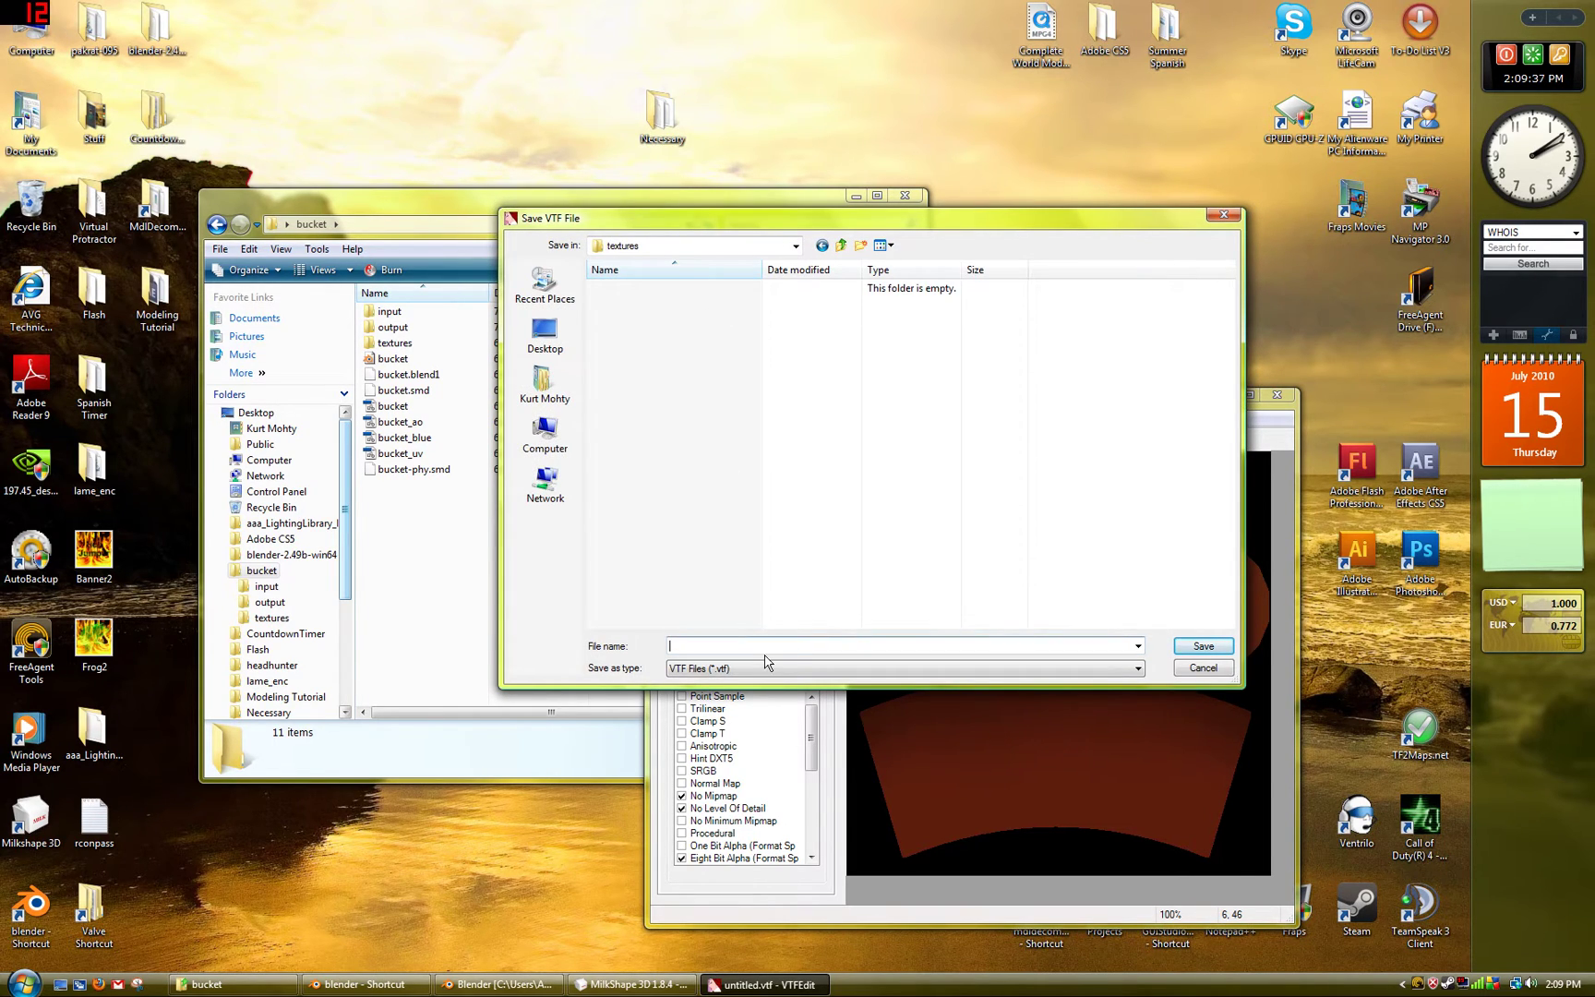
type("bucket")
left_click(1205, 639)
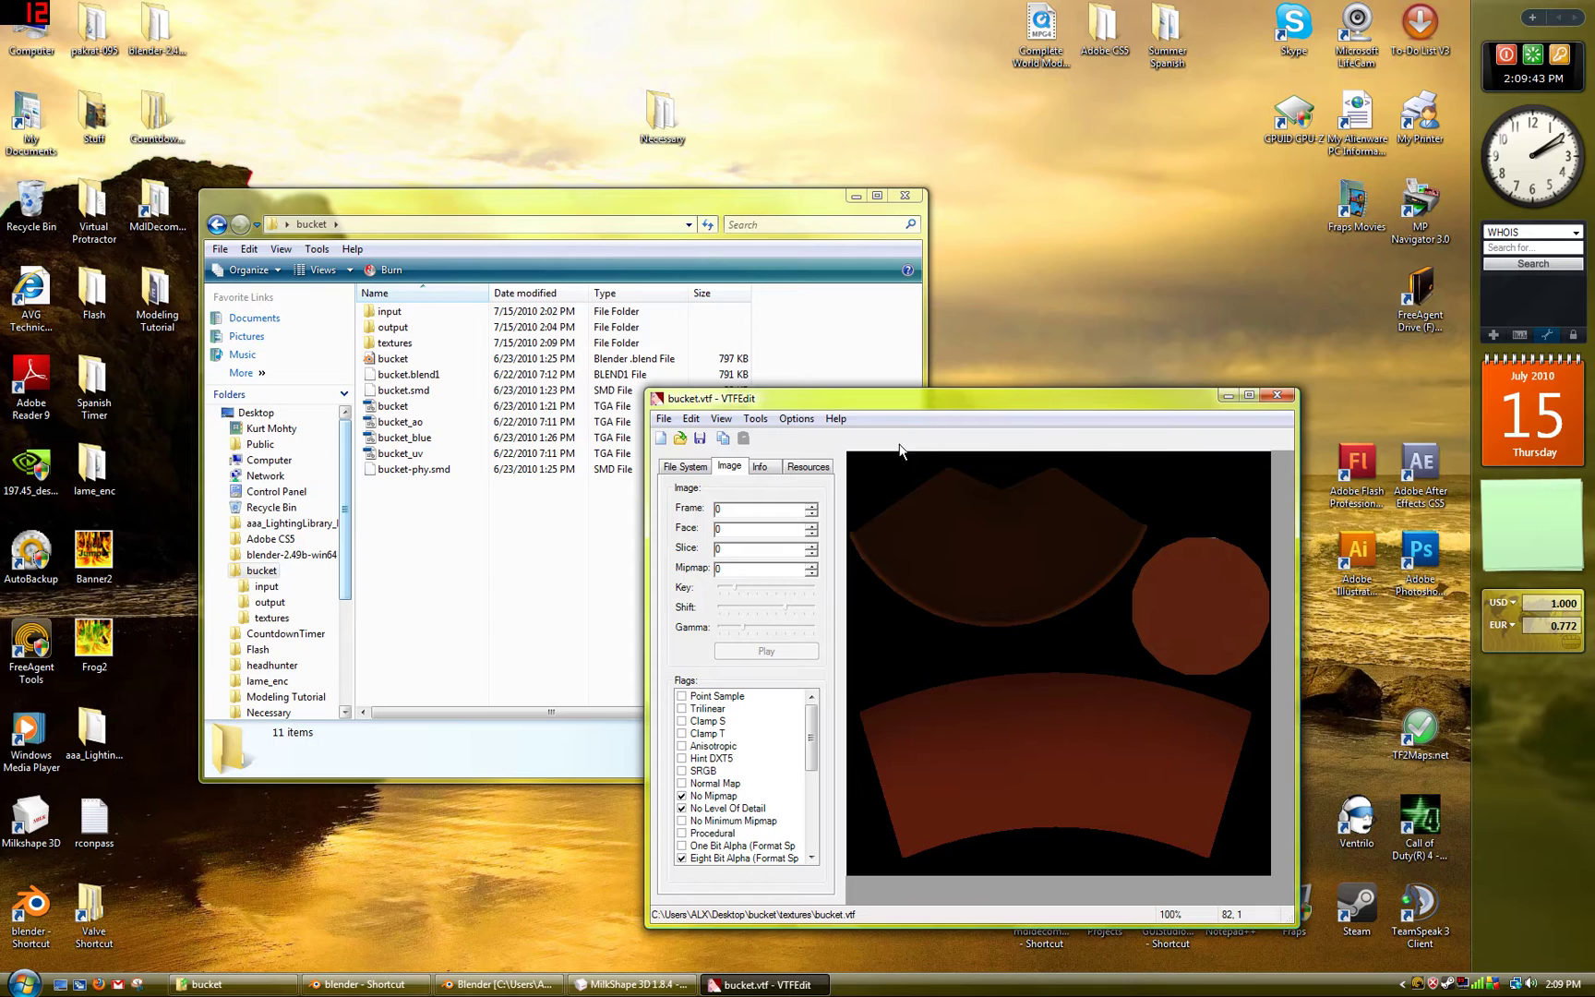
Create a new LightmappedGeneric VMT material file.
left_click(665, 419)
left_click(685, 437)
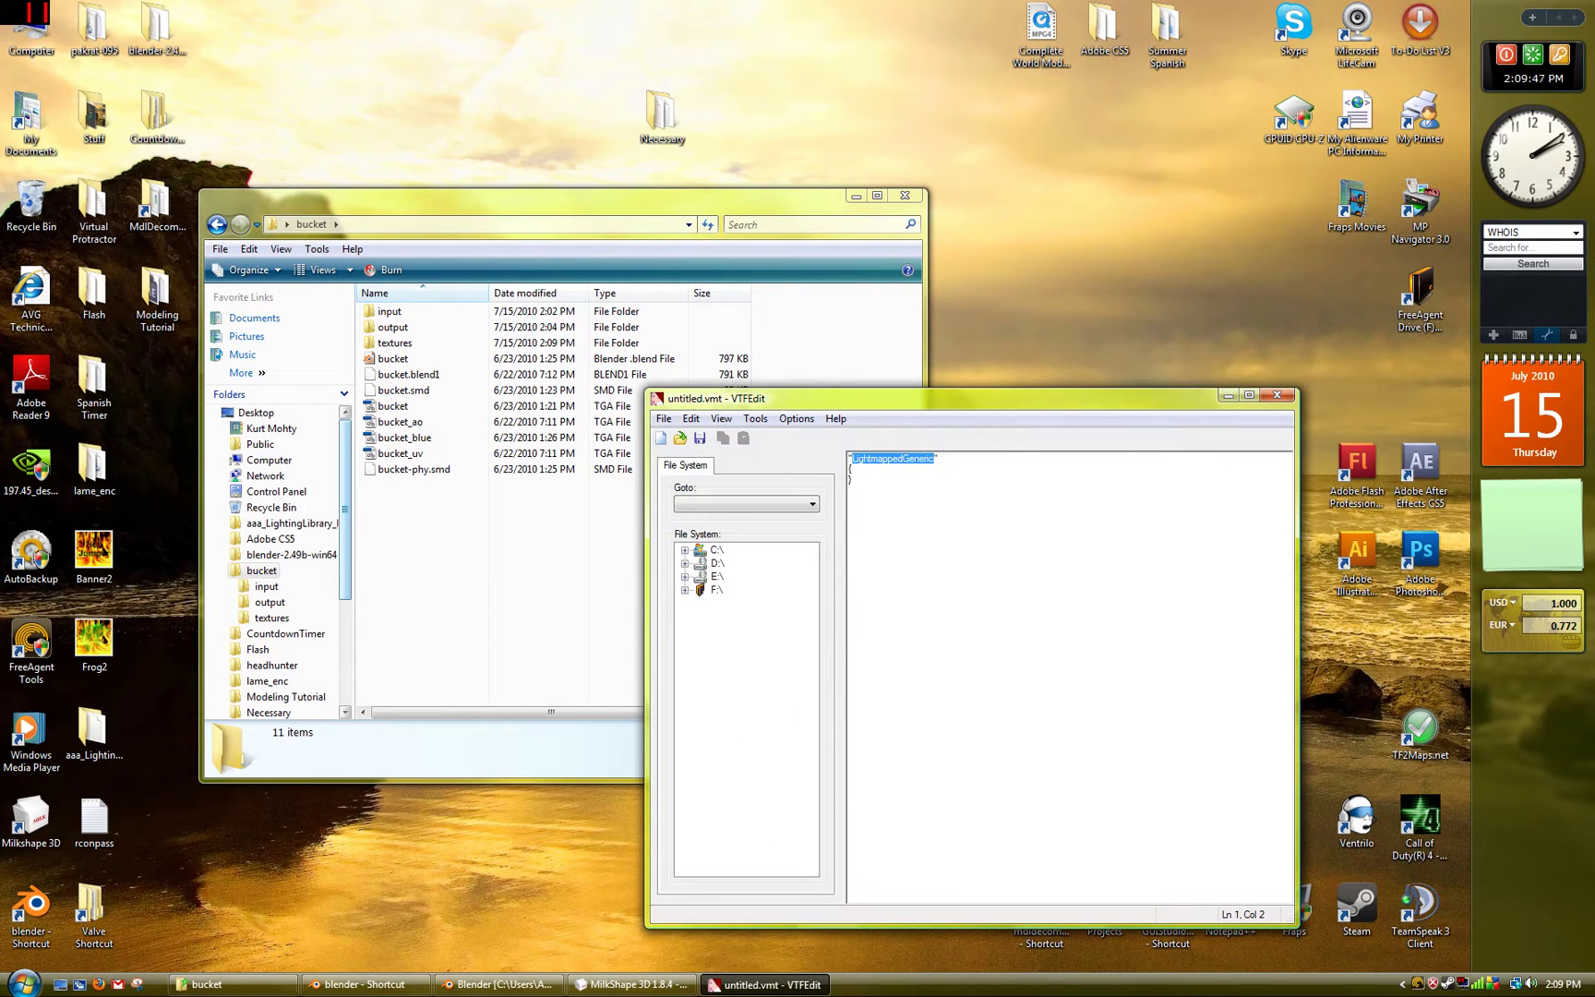
left_click_drag(1003, 405, 966, 338)
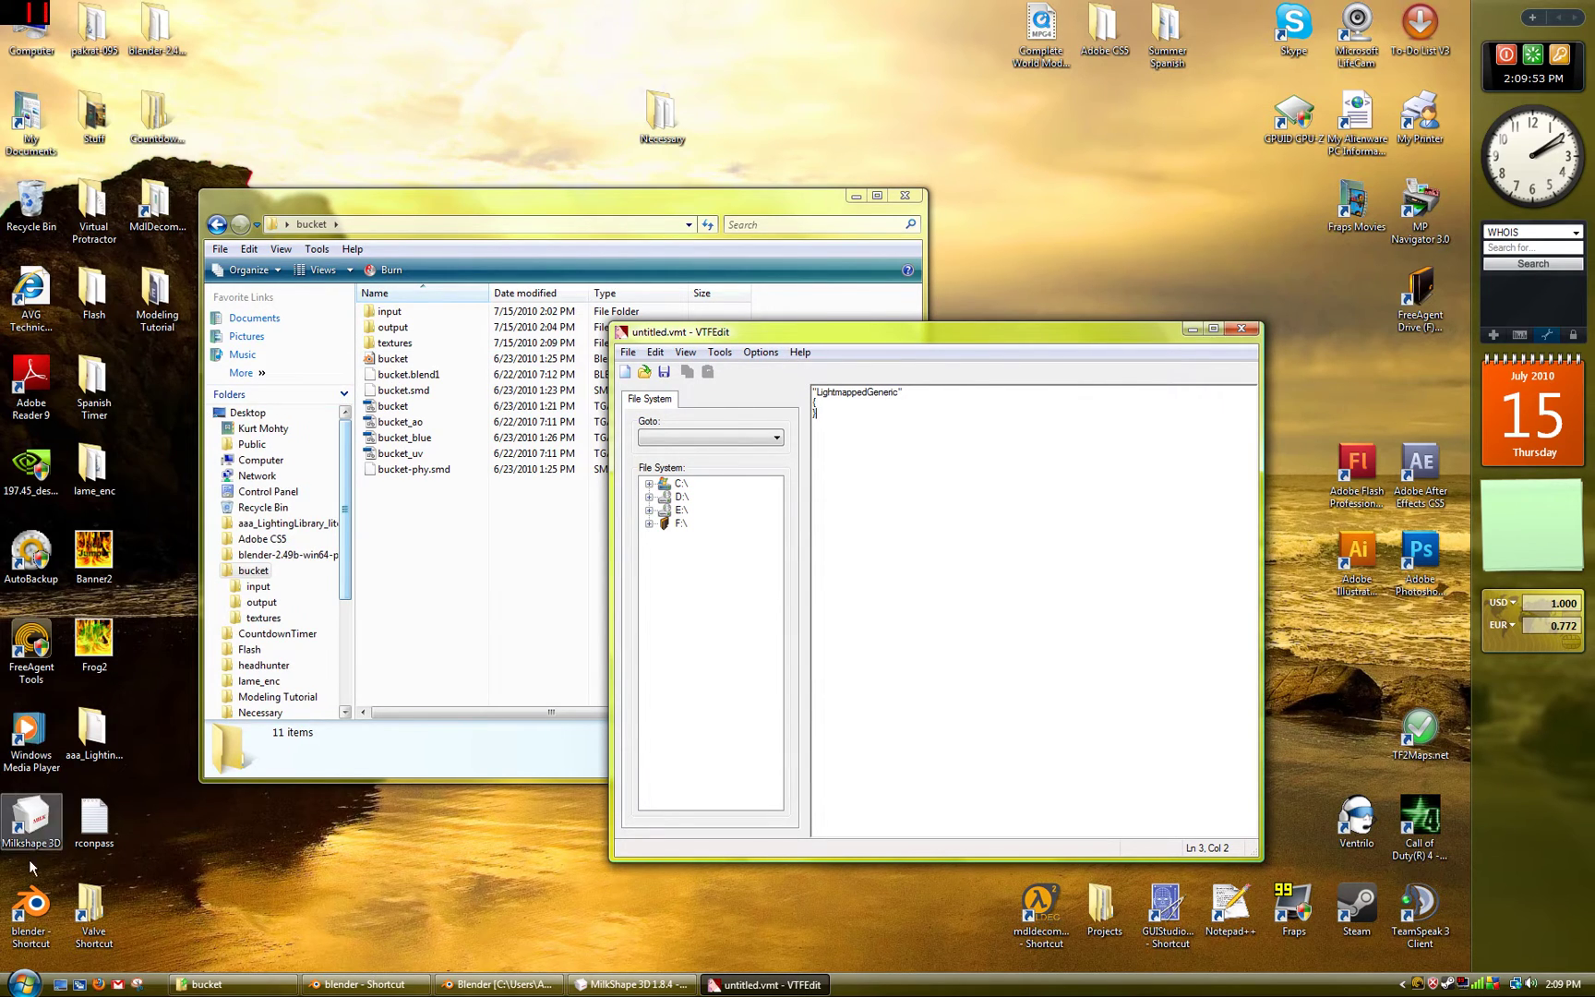
left_click(23, 983)
Launch GCFScape and open the team fortress 2 materials package.
left_click(123, 693)
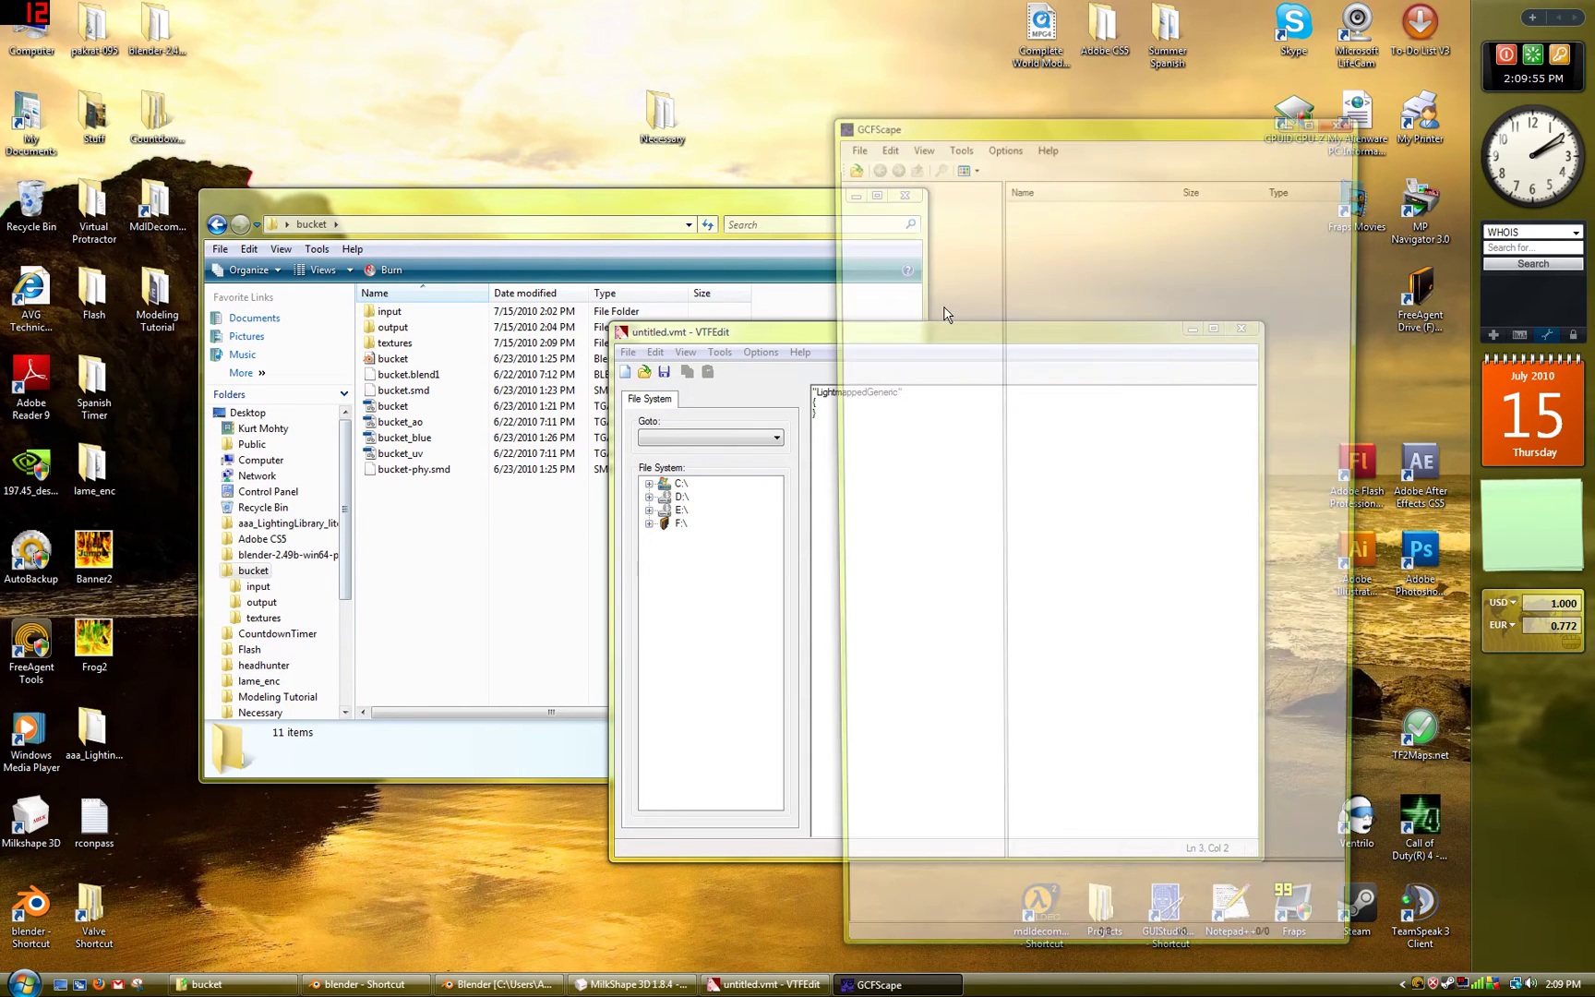
left_click(851, 169)
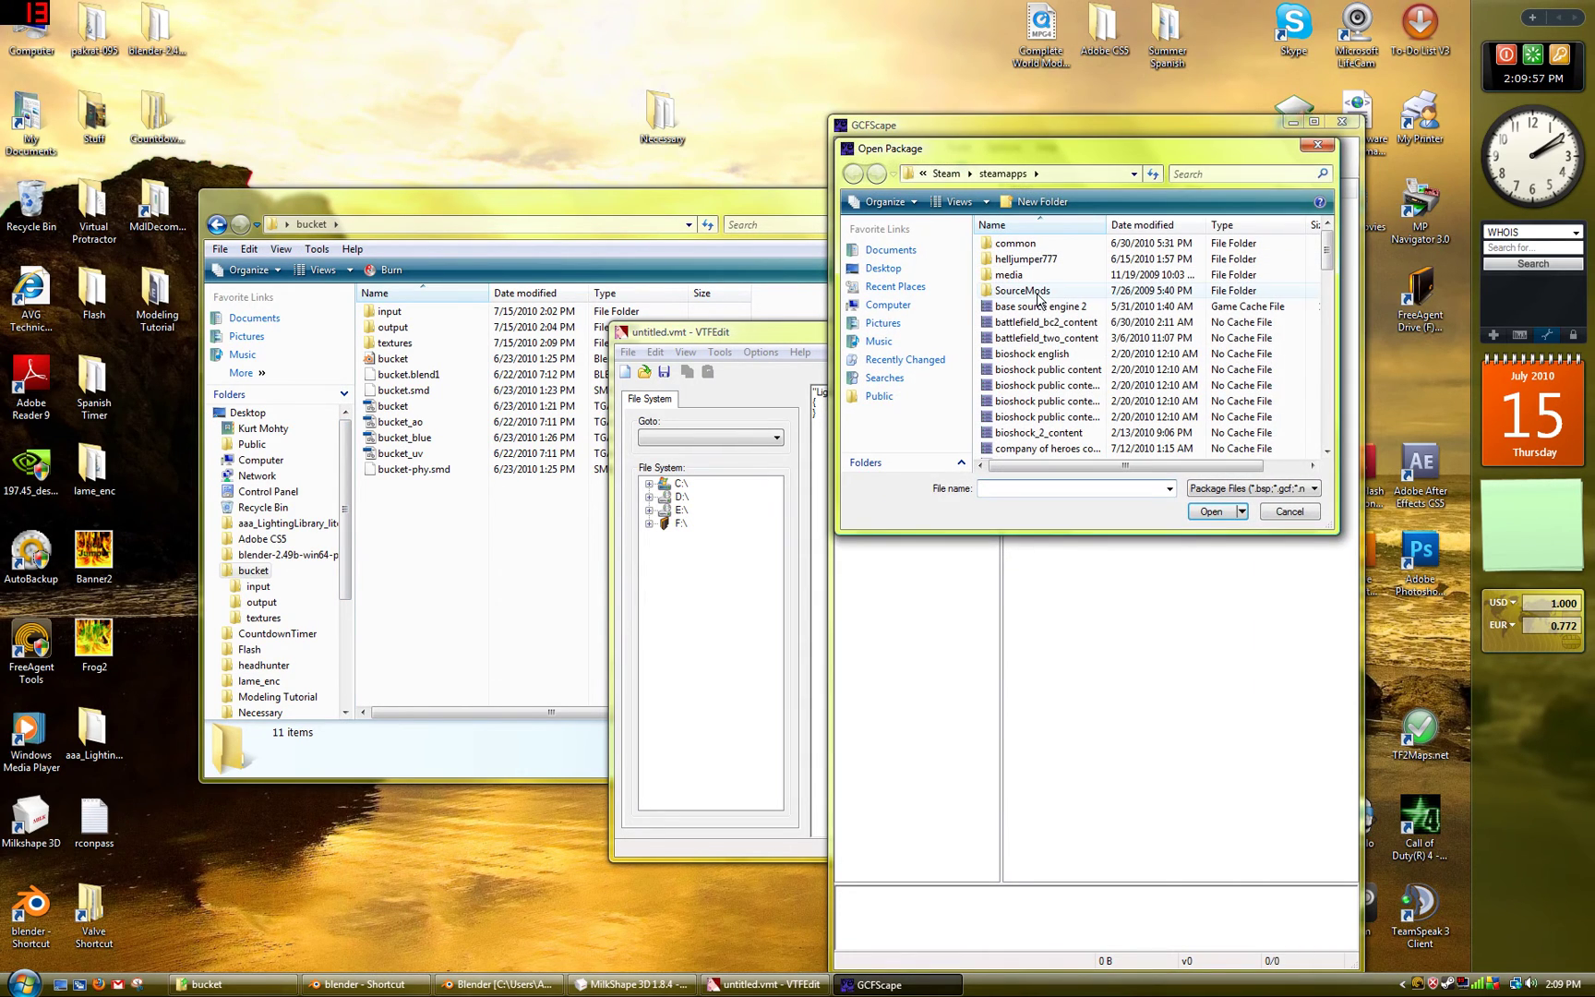
left_click_drag(1327, 252, 1327, 424)
double_click(1087, 417)
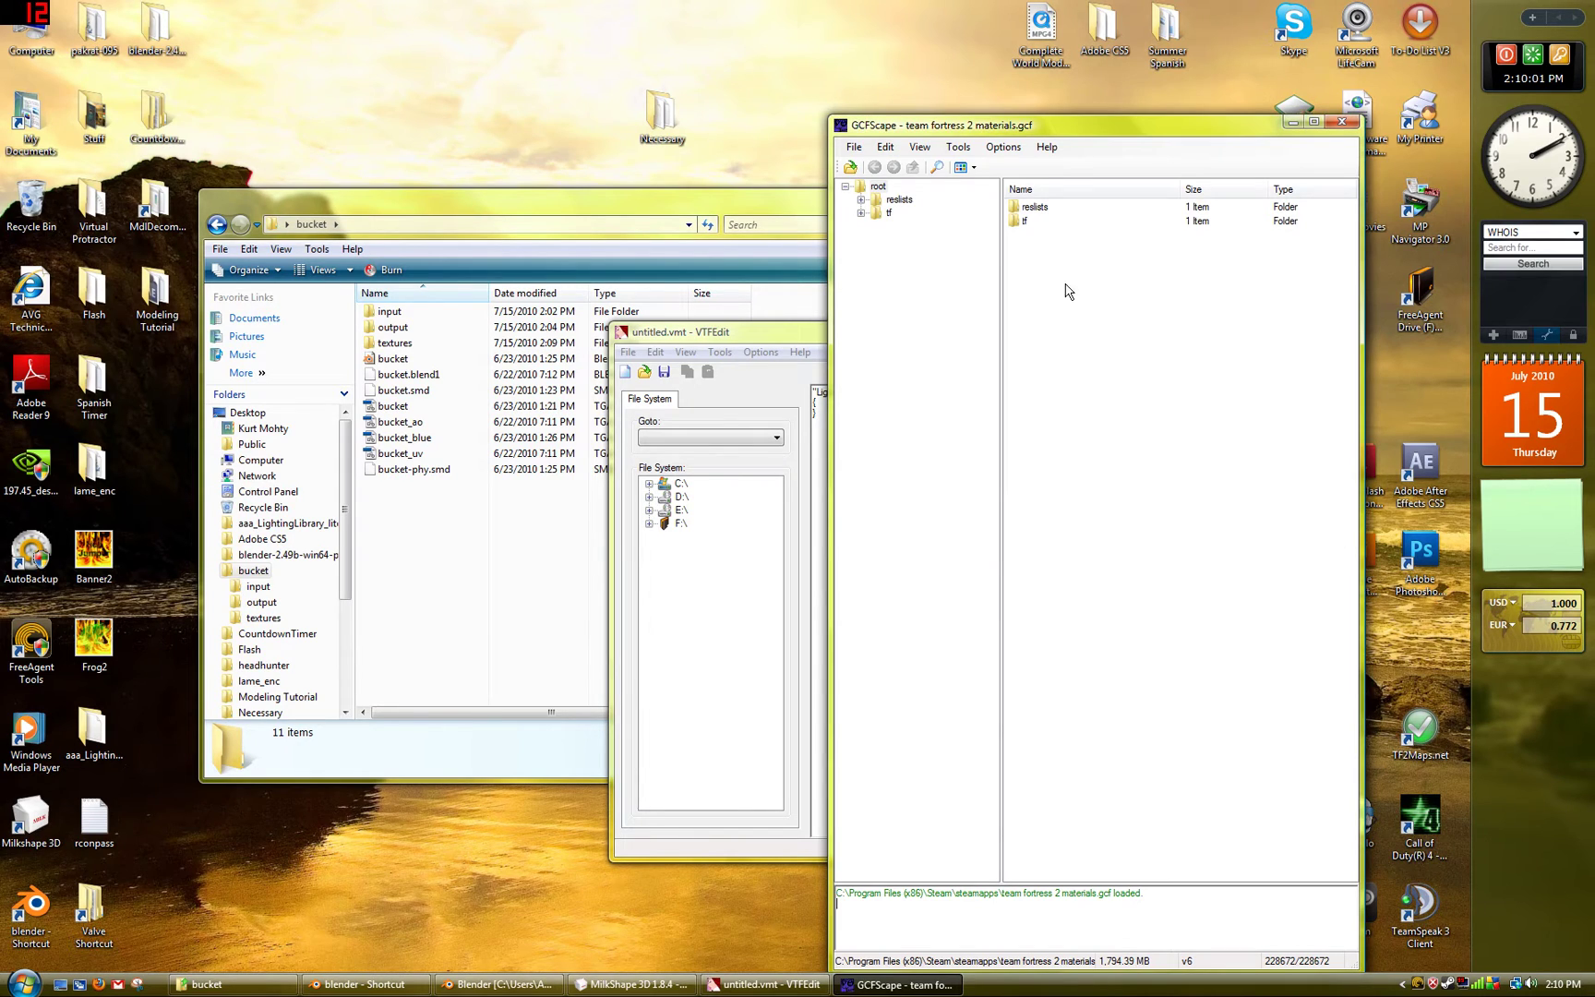
Browse to tf/materials/models/player/items/all_class in the package.
double_click(1030, 224)
double_click(1029, 216)
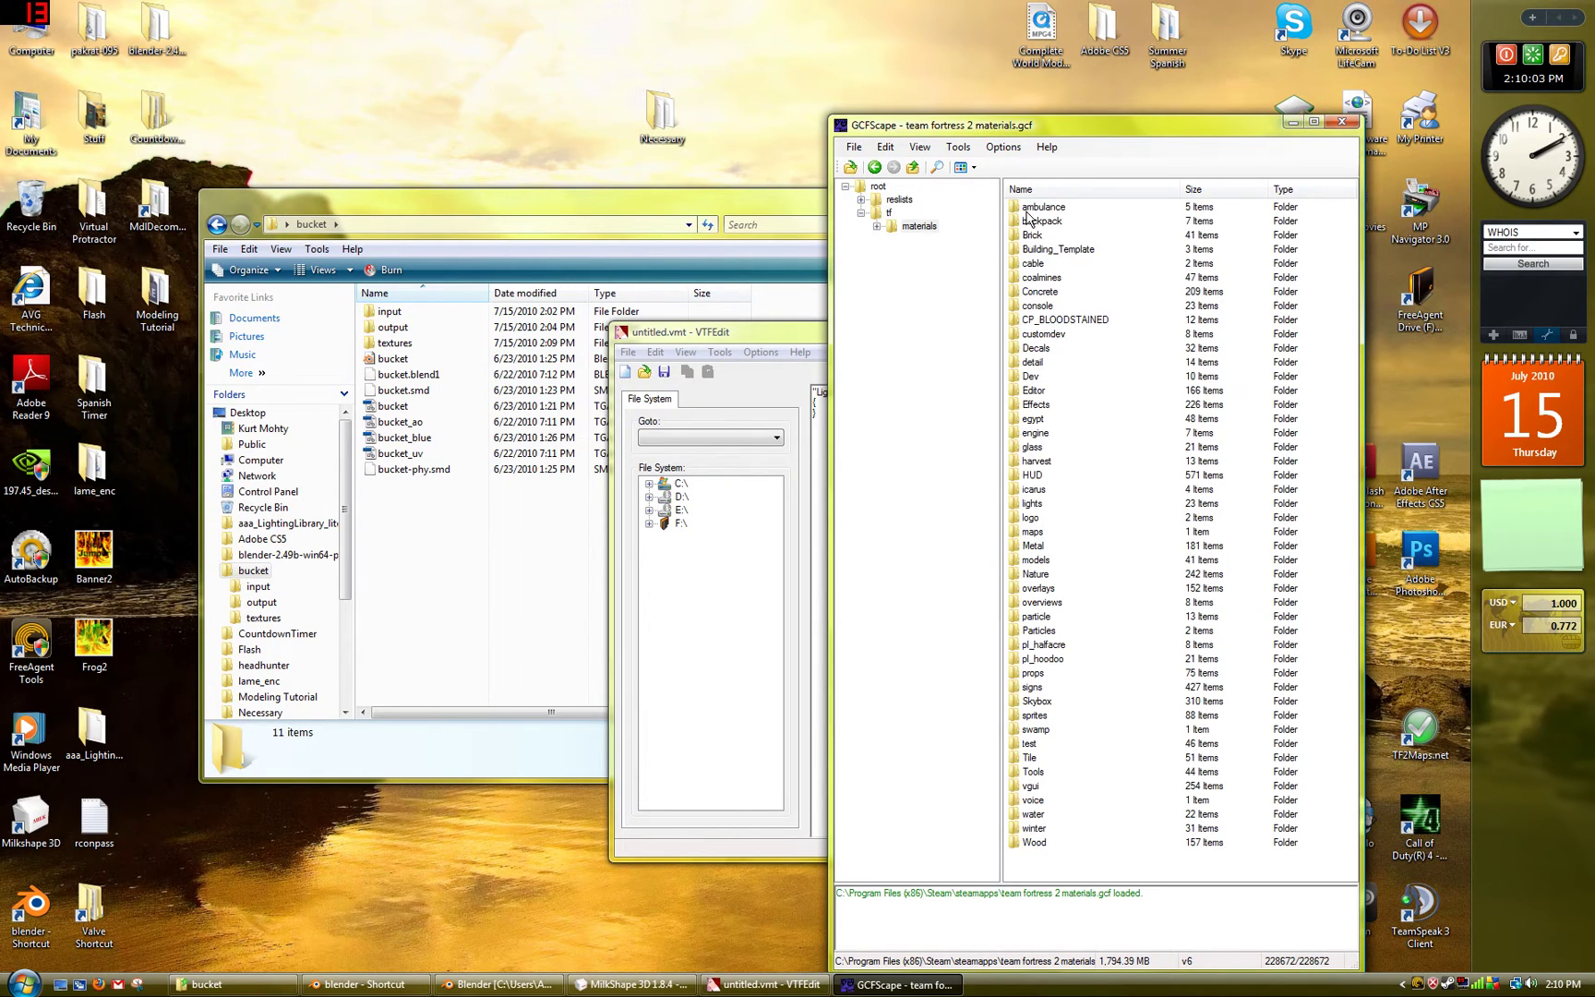
double_click(1036, 560)
double_click(1029, 360)
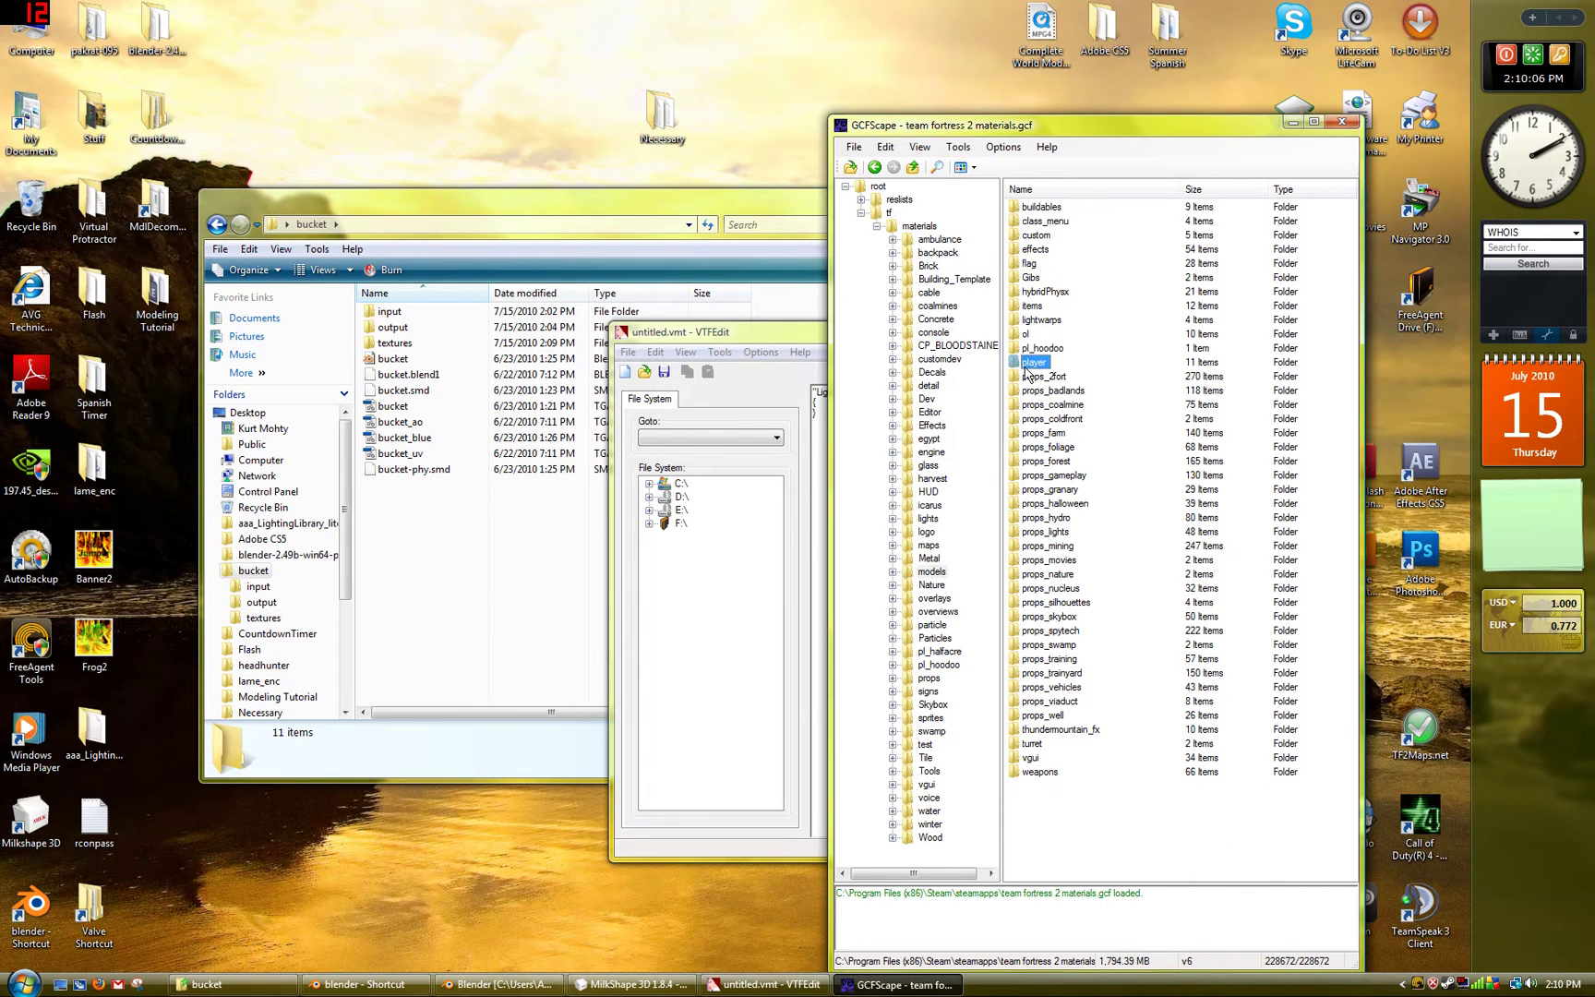
double_click(1034, 251)
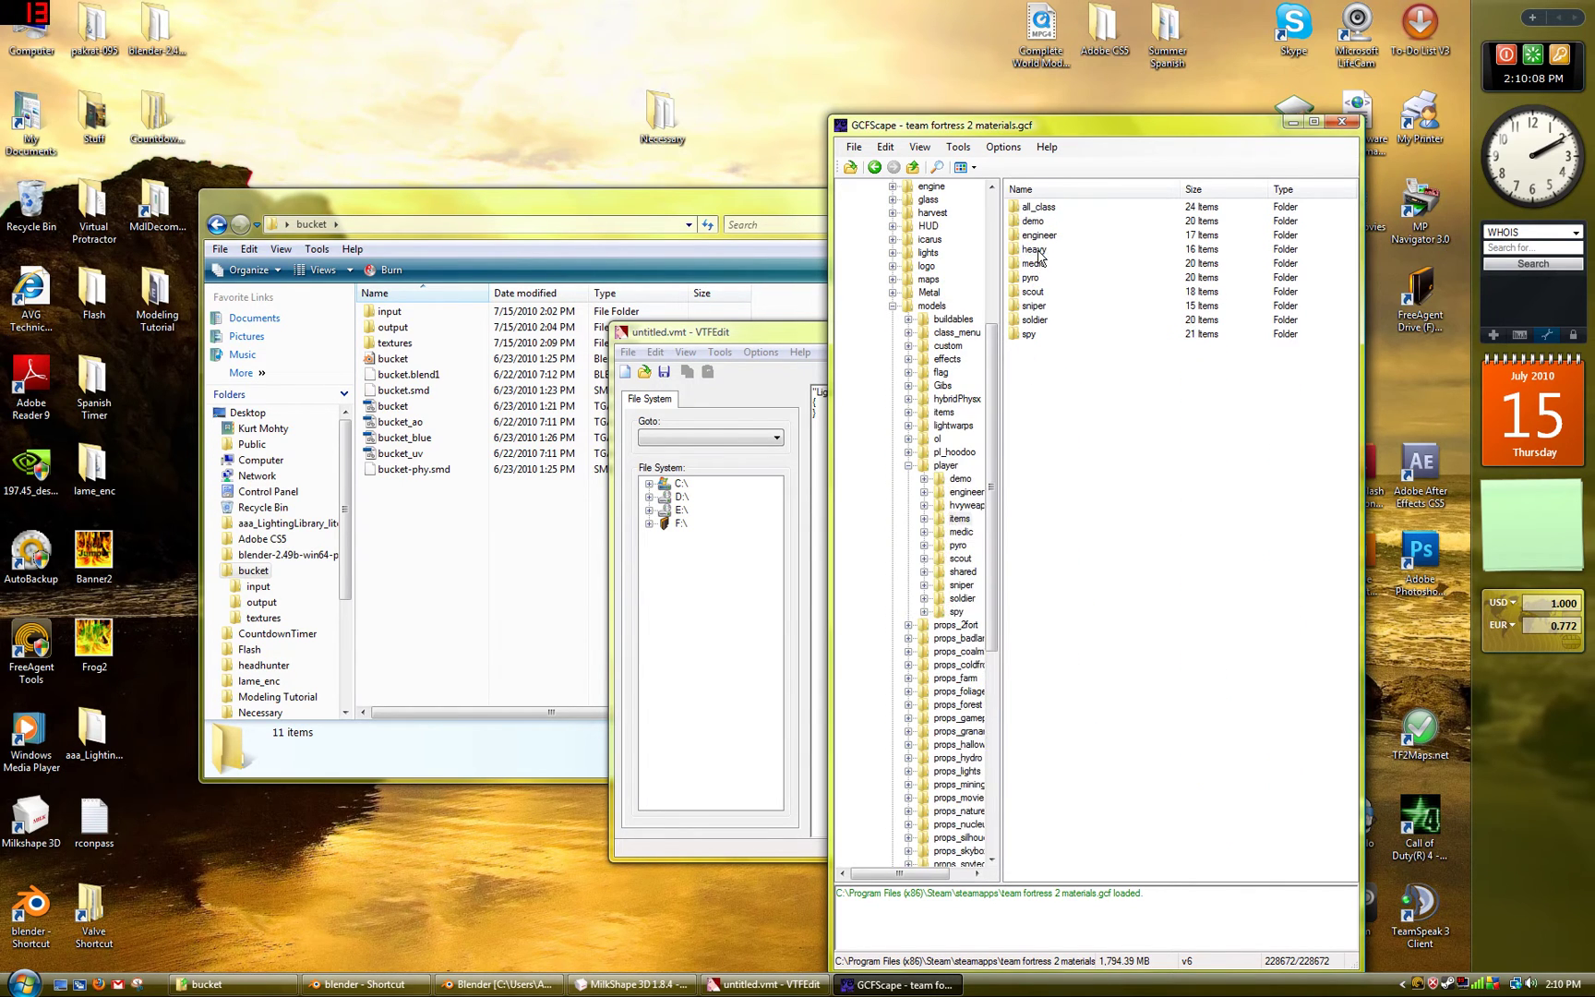
double_click(1036, 250)
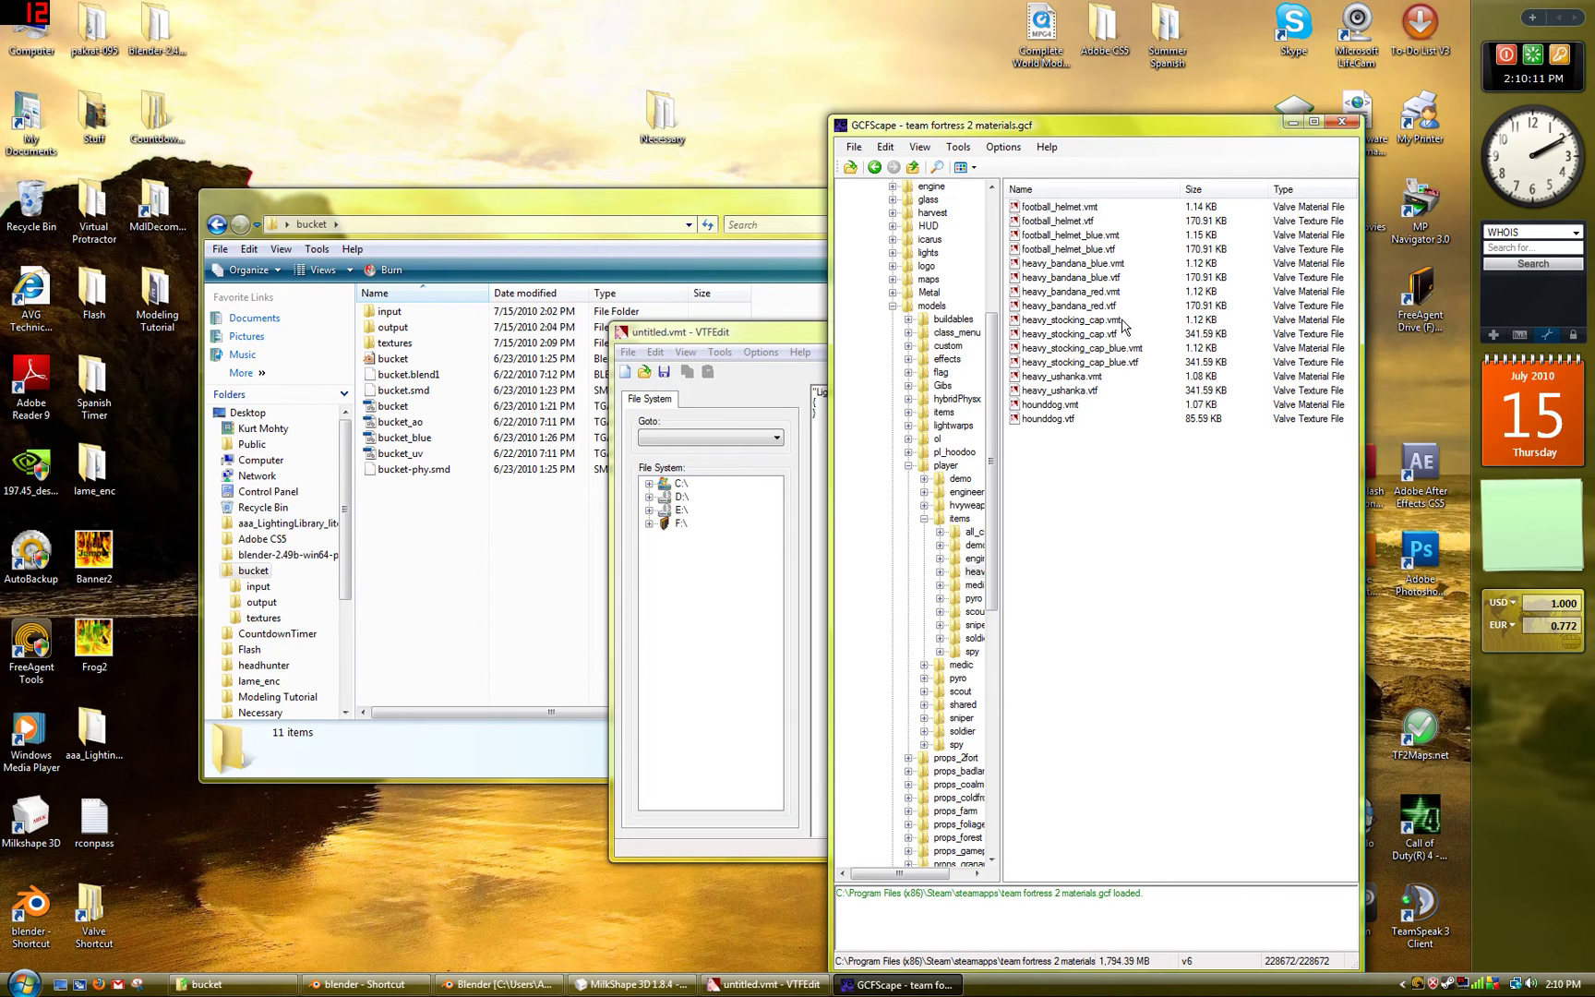
left_click(912, 167)
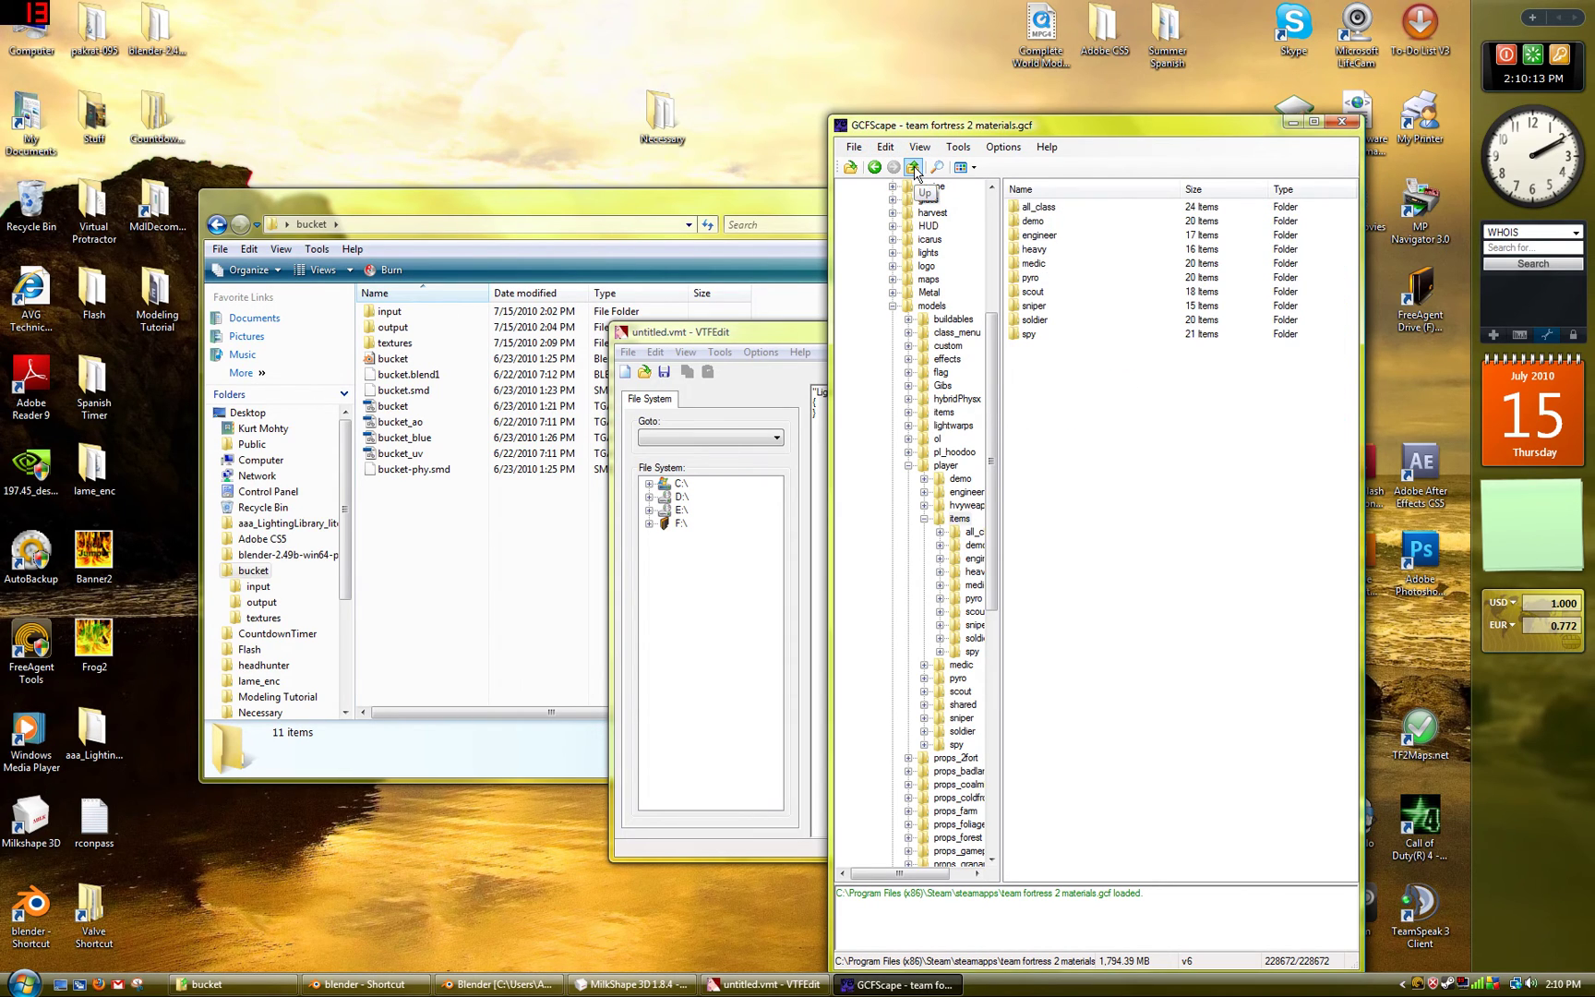
double_click(1027, 208)
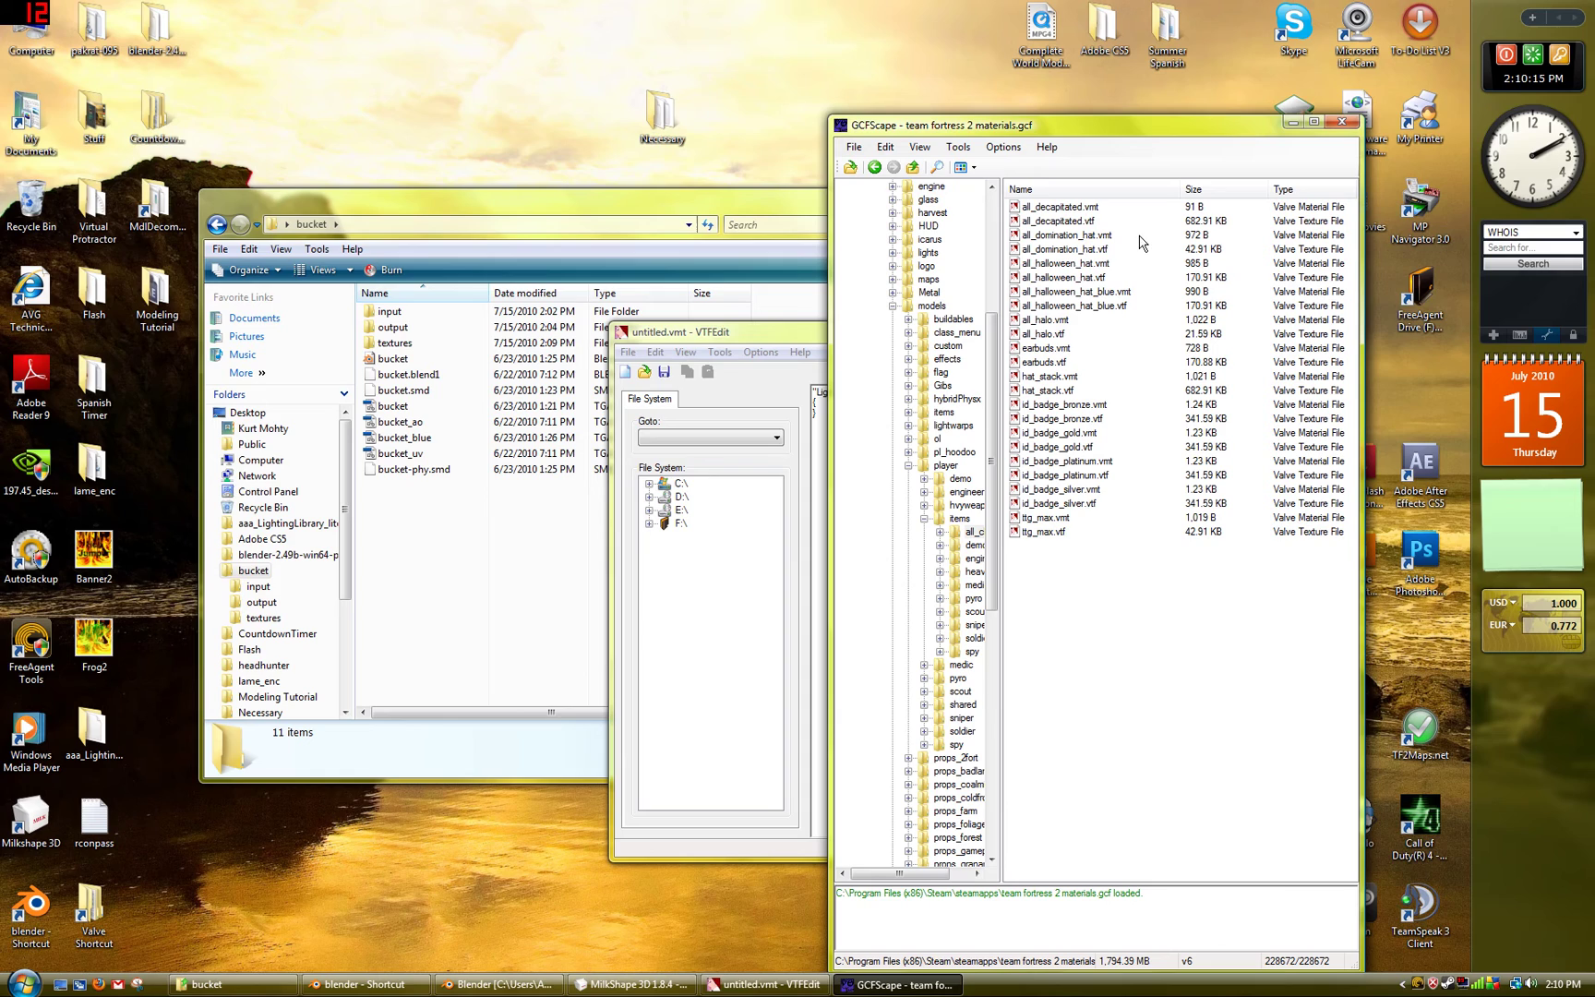
Drag all_domination_hat.vmt out onto the Desktop.
left_click(1087, 238)
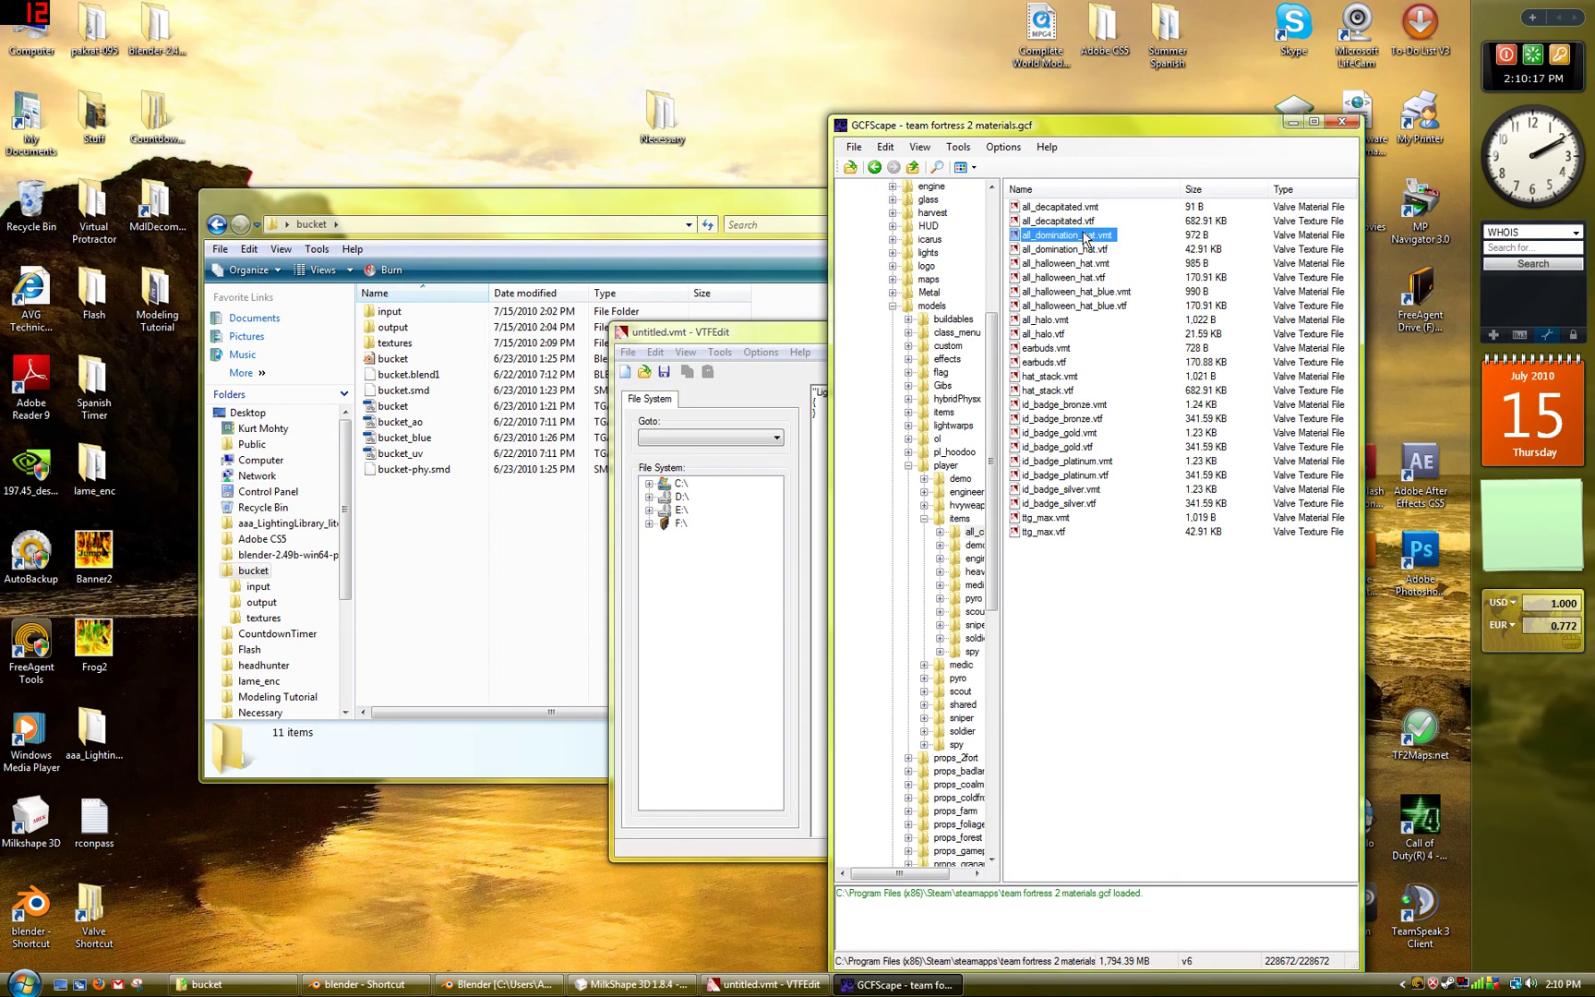
left_click_drag(1057, 232, 1118, 167)
left_click_drag(481, 87, 441, 103)
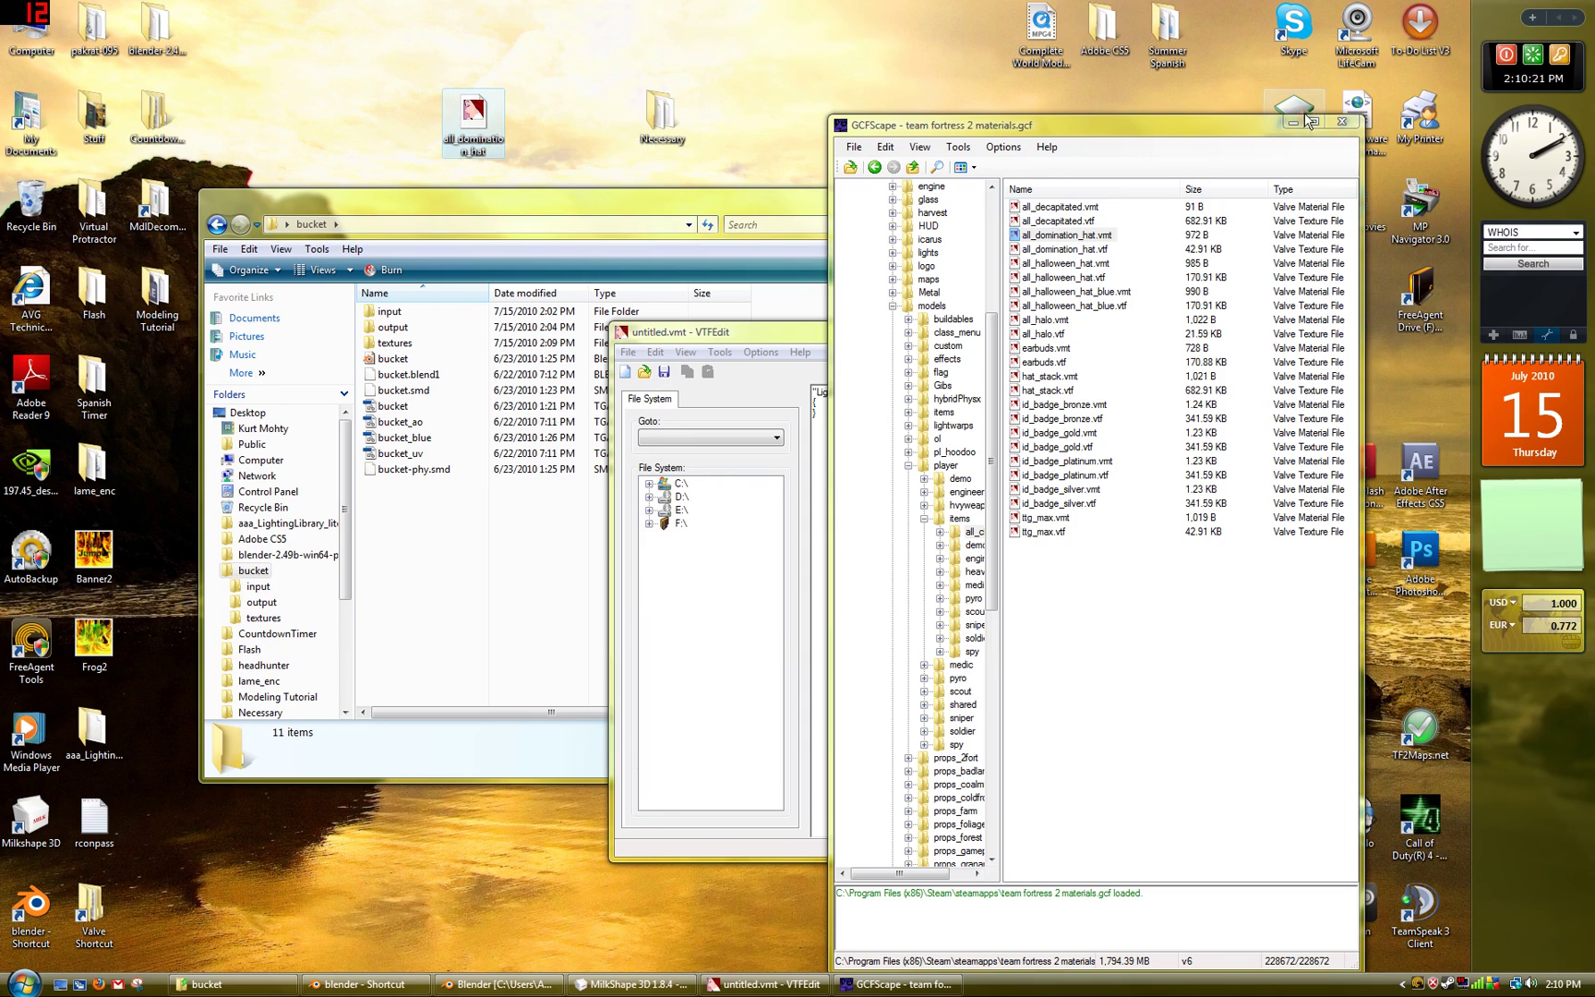